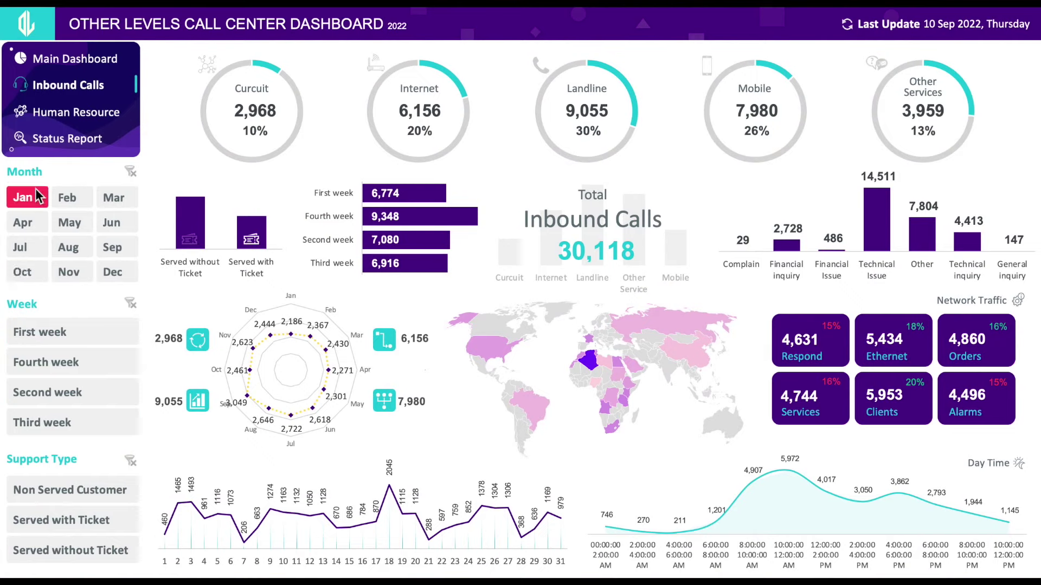
Step: Filter the dashboard to August, December, then February, and clear the month filter
left_click(68, 249)
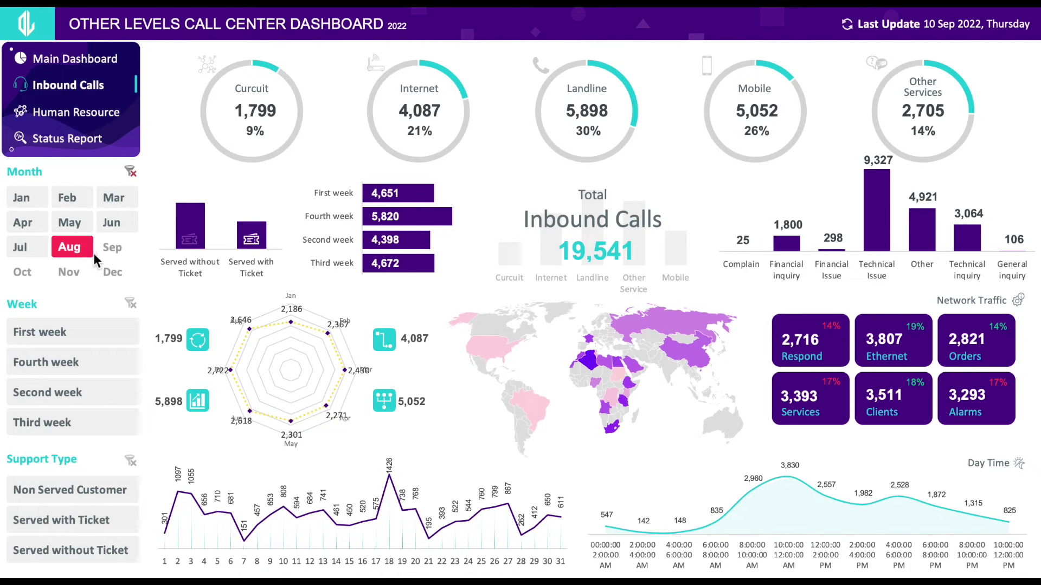
left_click(114, 272)
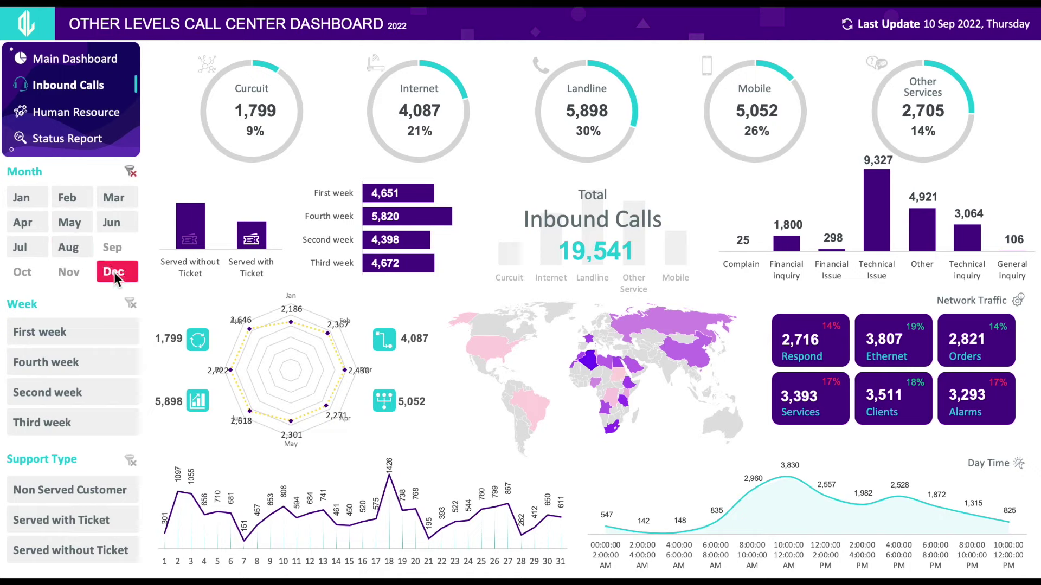
left_click(77, 205)
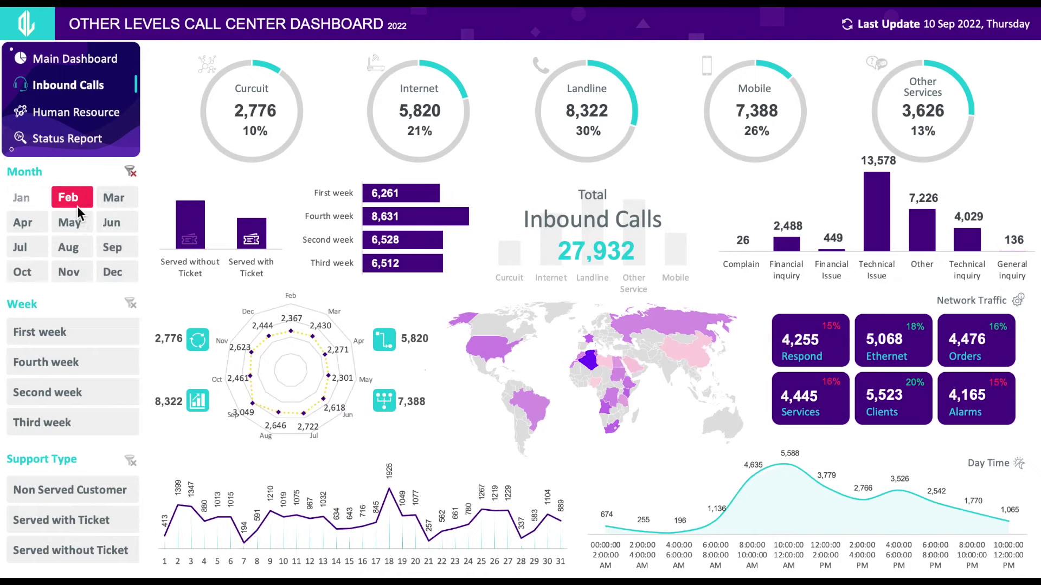
left_click(131, 172)
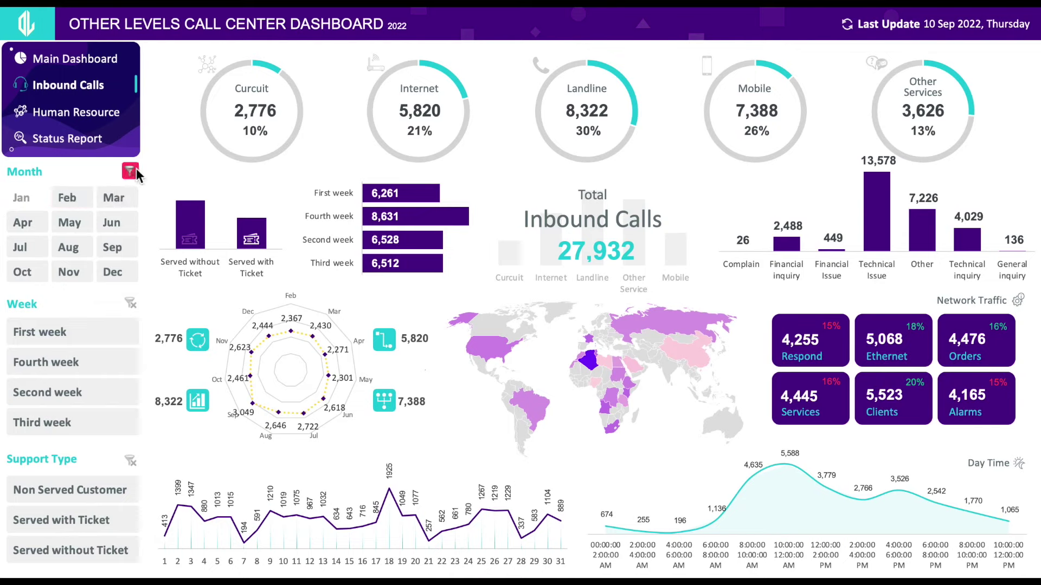
left_click(134, 170)
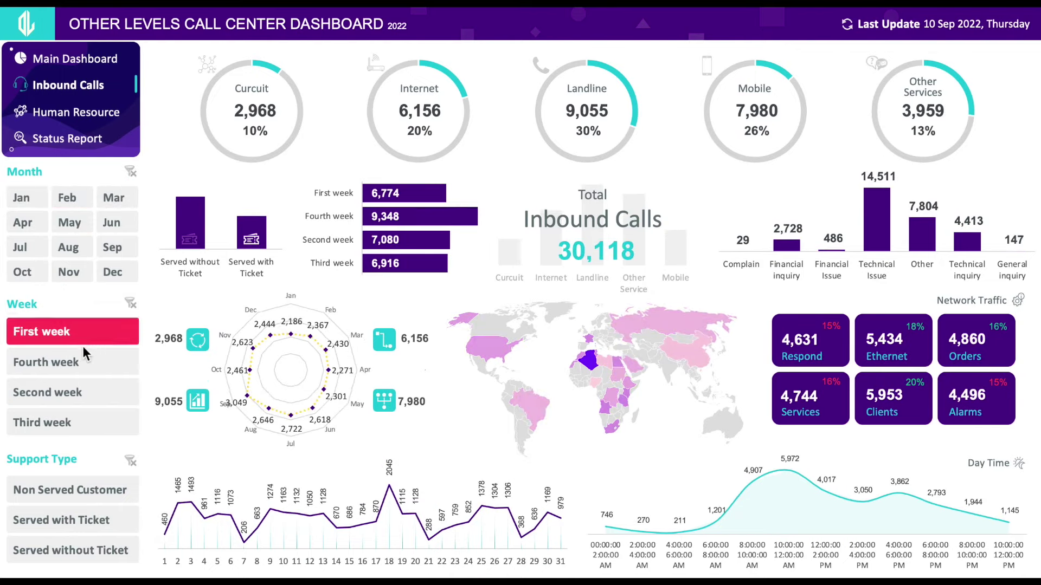
Step: Filter the dashboard to the Second week, then the First week, and clear the week filter
left_click(53, 401)
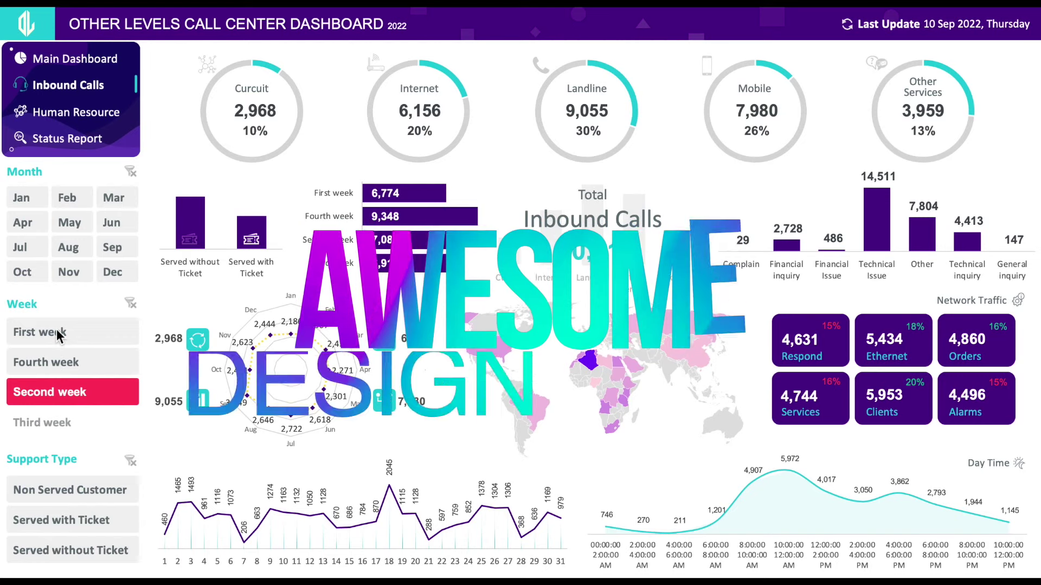
left_click(56, 329)
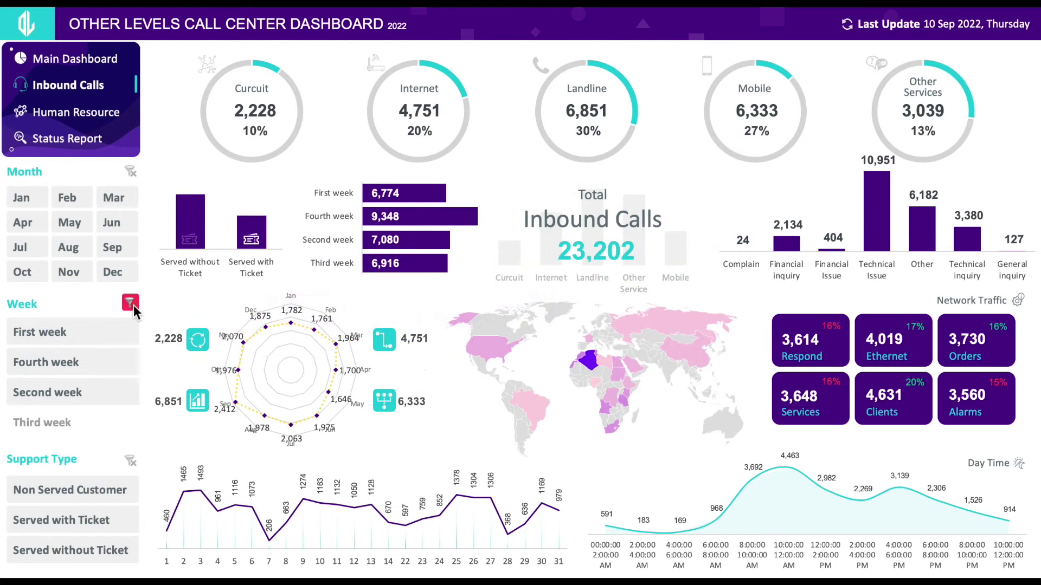
left_click(134, 304)
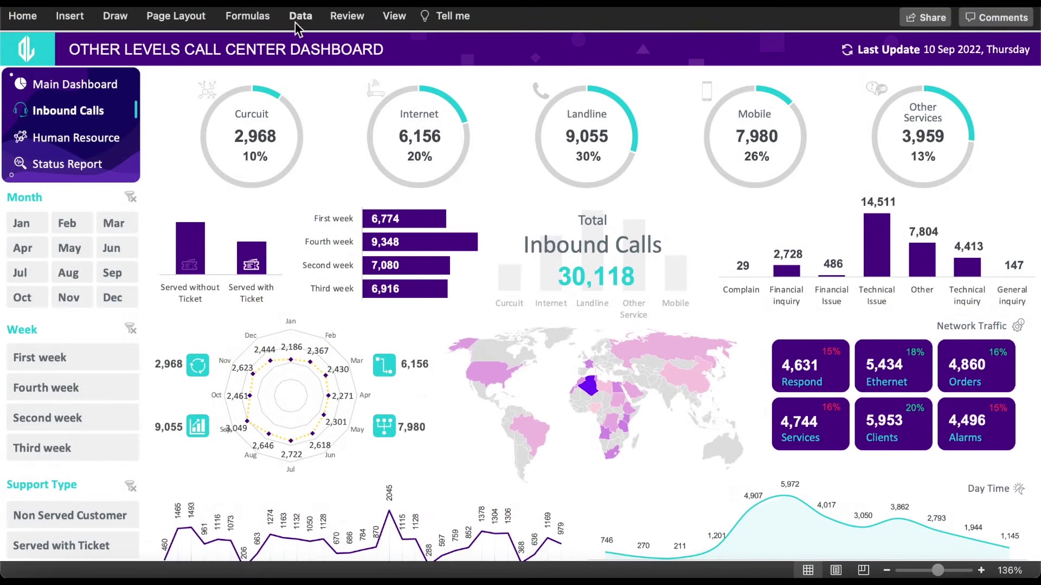
Step: Turn on sheet tabs in Excel Preferences > View
left_click(350, 17)
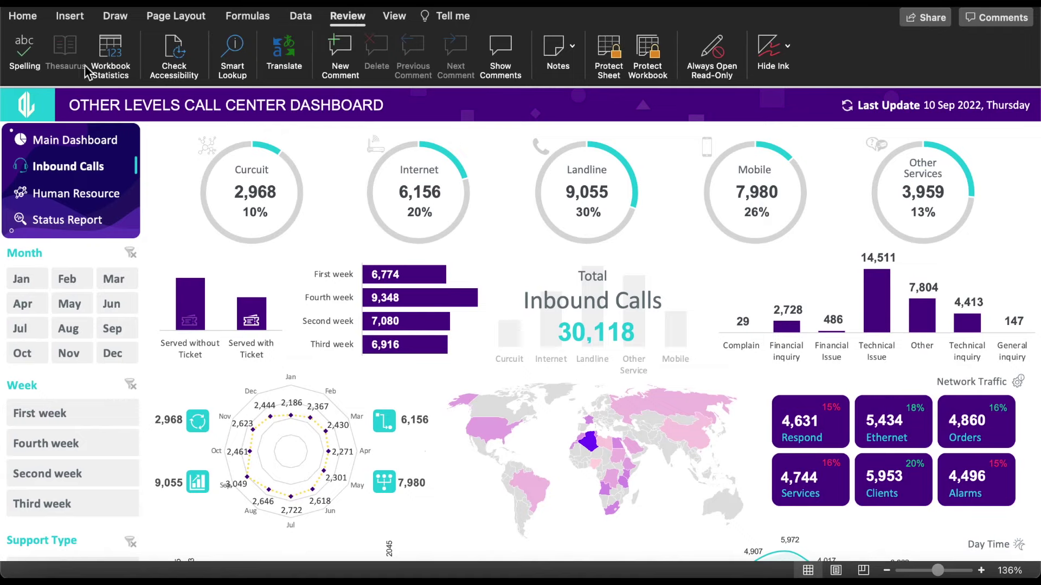
key("super+comma")
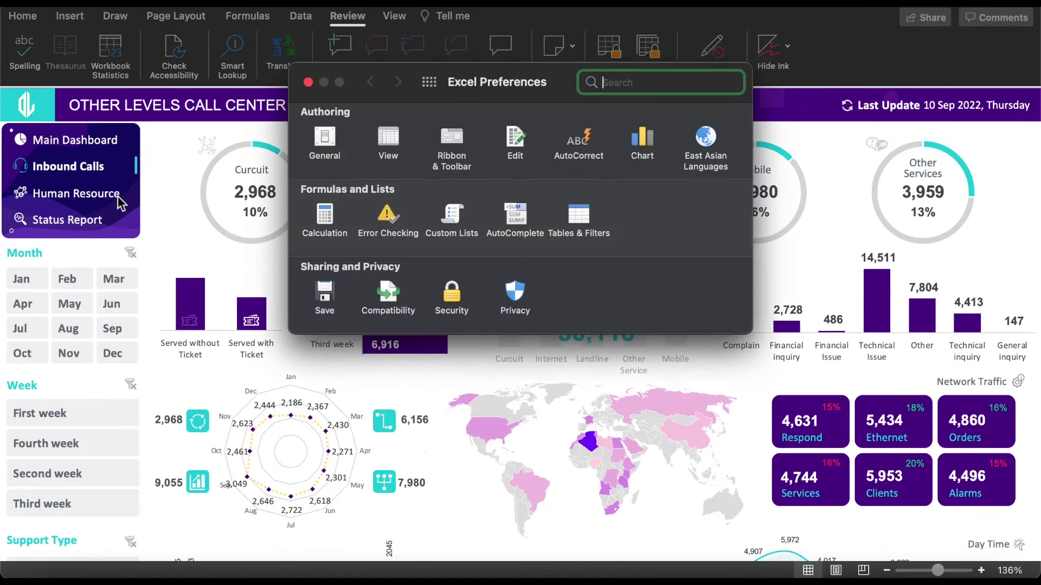
left_click(382, 142)
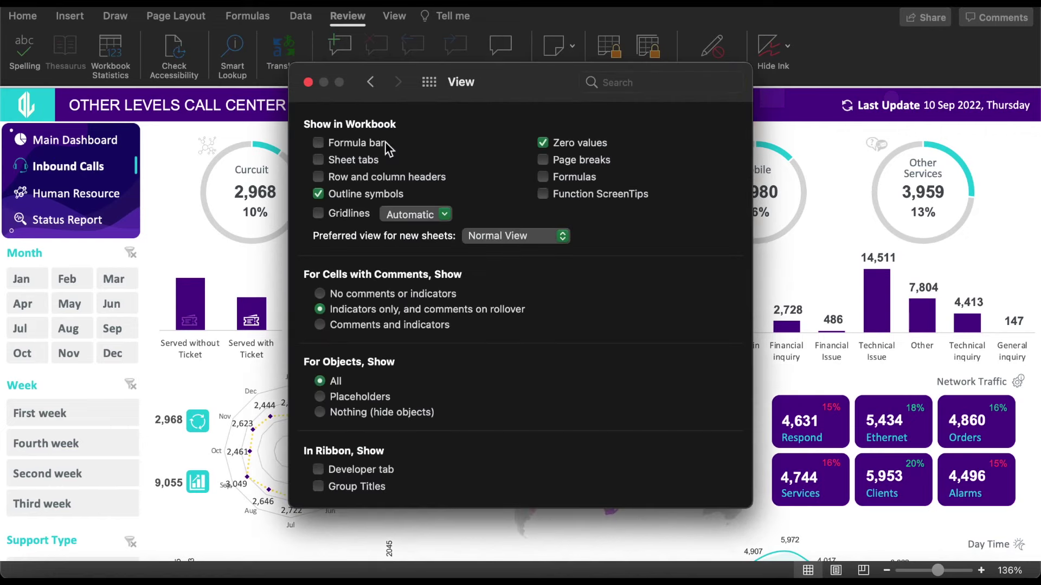
left_click(308, 82)
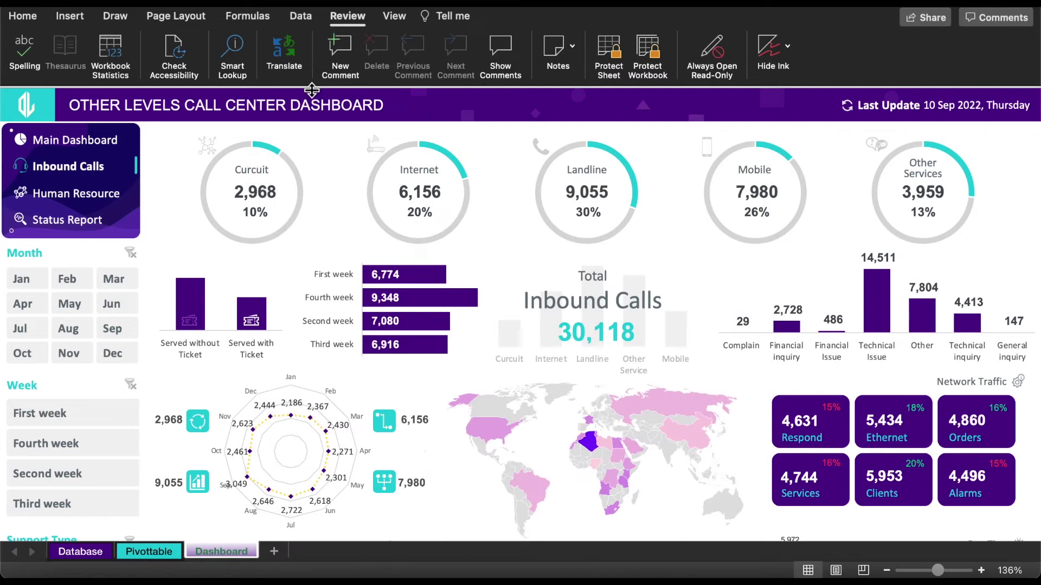
Step: Look over the Pivottable sheet, then show the Database sheet of raw call records
left_click(131, 550)
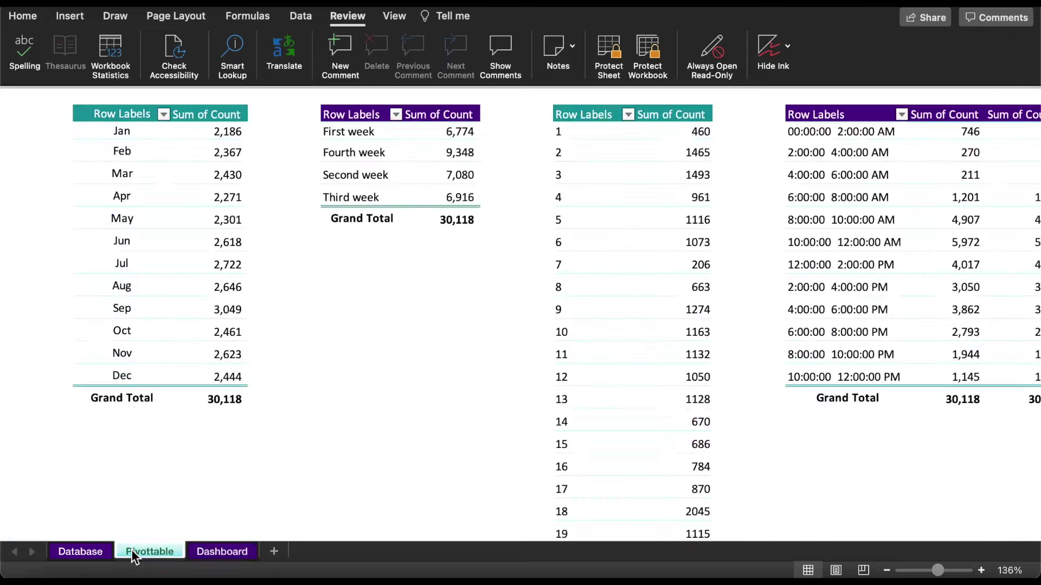
scroll(515, 415, "right", 5)
scroll(515, 415, "right", 10)
scroll(515, 415, "right", 10)
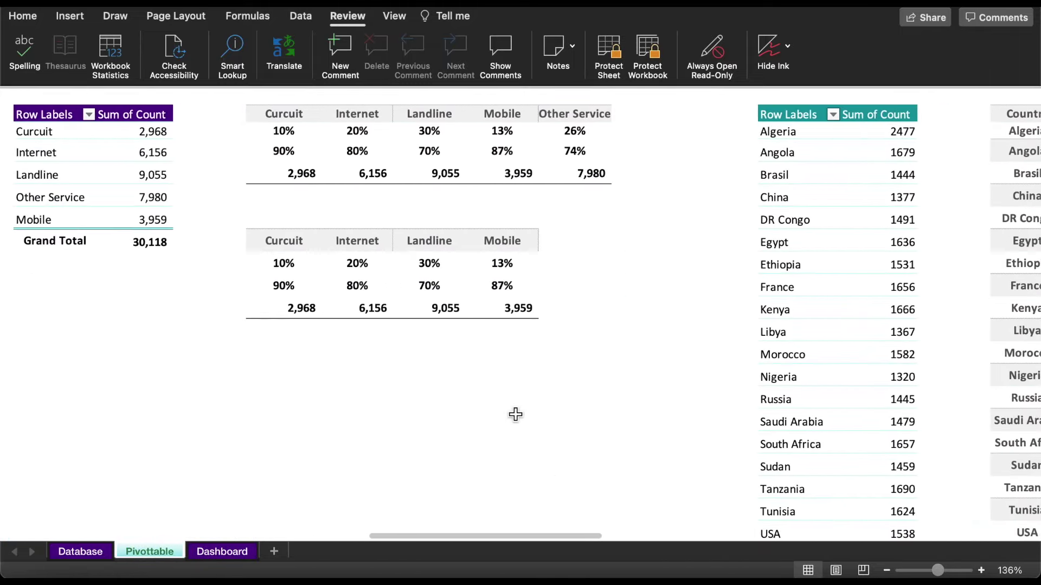
scroll(515, 415, "right", 5)
scroll(515, 414, "right", 5)
scroll(515, 415, "right", 10)
scroll(515, 415, "right", 10)
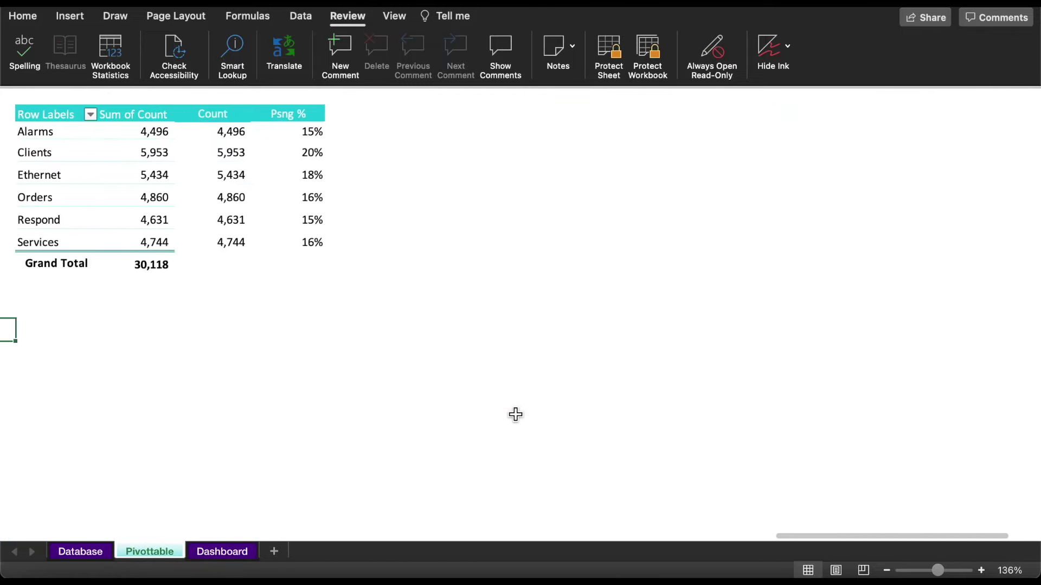
scroll(515, 414, "left", 20)
scroll(515, 415, "left", 10)
scroll(515, 414, "left", 10)
left_click(80, 551)
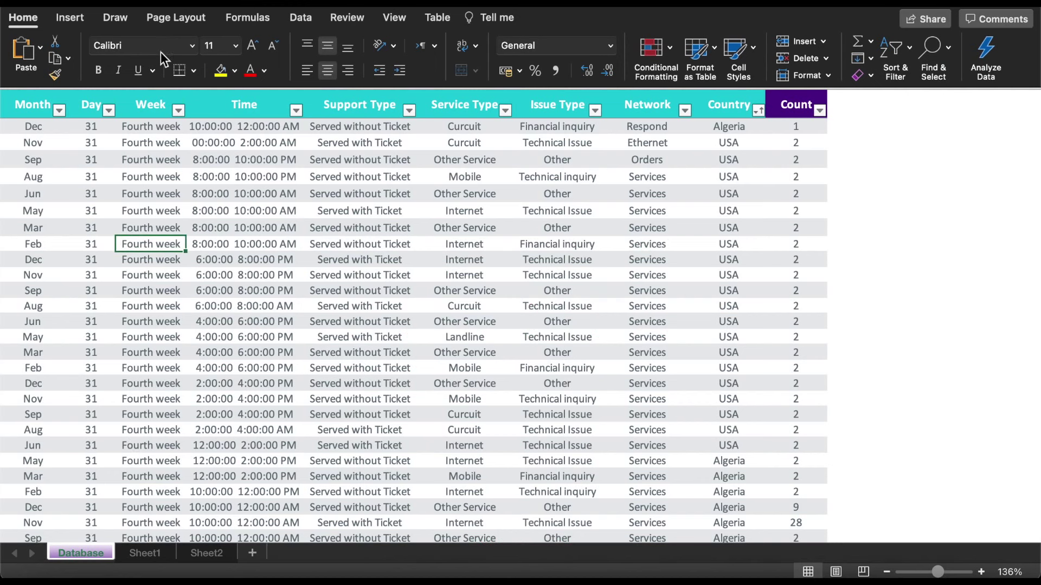
Step: Create a PivotTable from Table1 at Sheet1!B2 summing the Count field
left_click(76, 22)
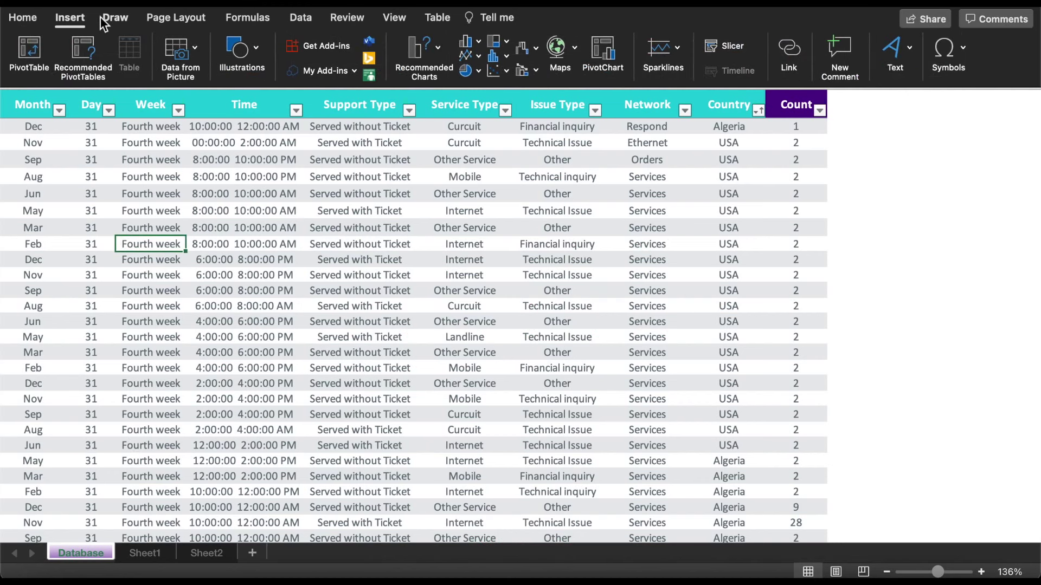
left_click(47, 48)
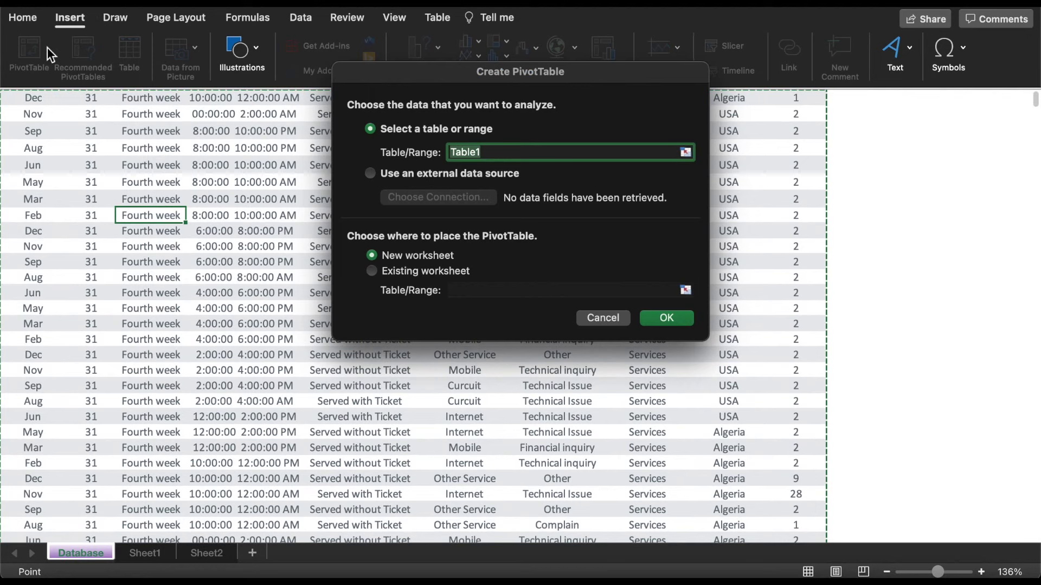
left_click(418, 272)
left_click(686, 290)
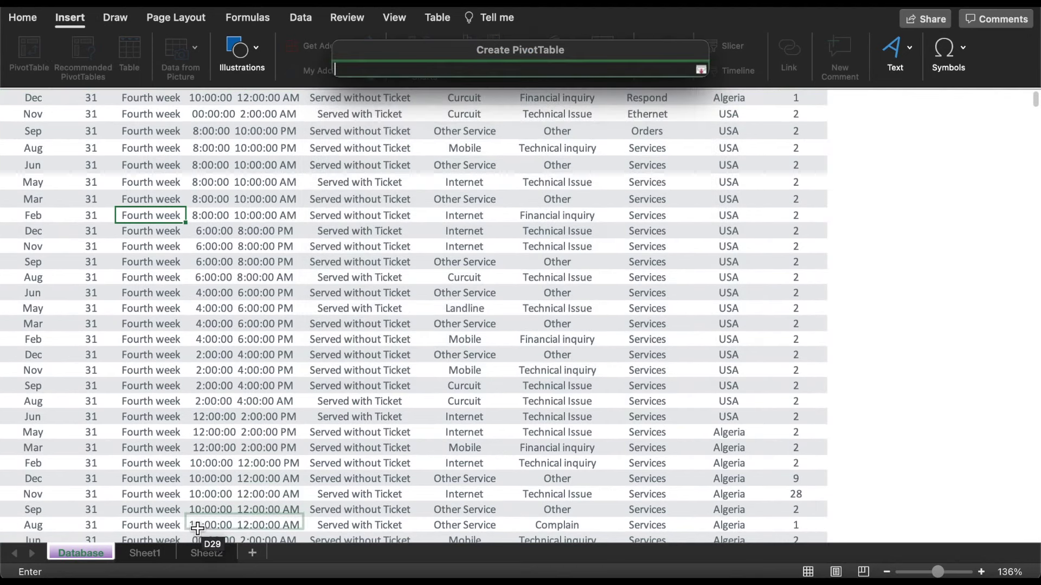
left_click(145, 553)
left_click(152, 155)
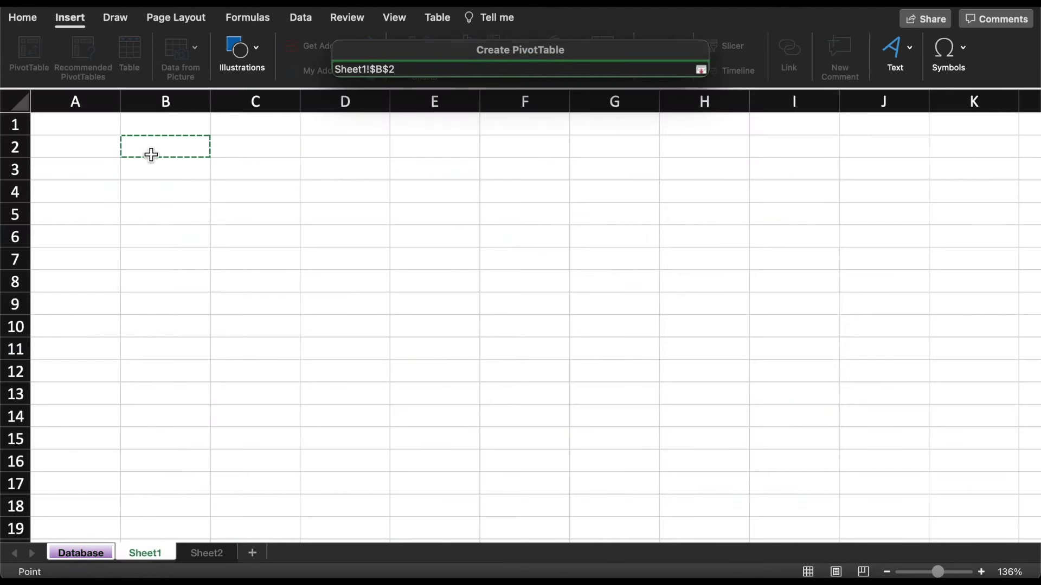
key("Return")
key("Return")
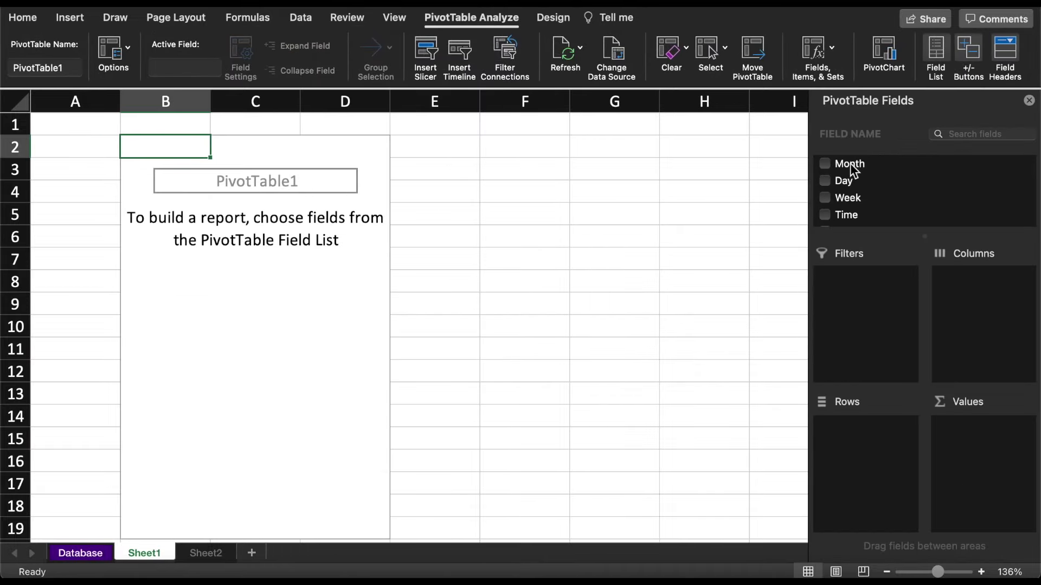
scroll(867, 171, "down", 5)
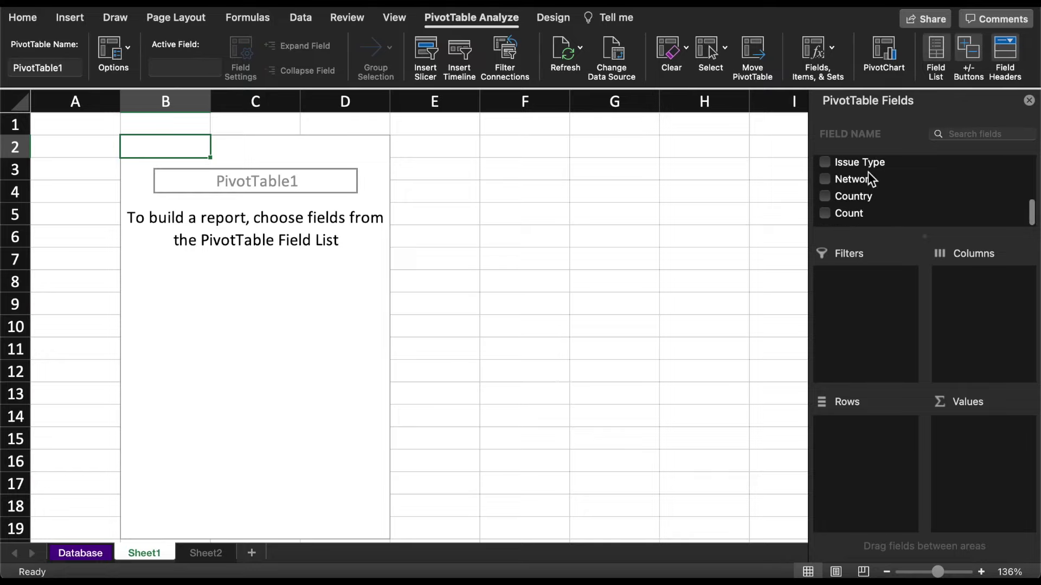
mouse_move(834, 219)
left_mouse_down()
mouse_move(861, 220)
mouse_move(978, 466)
left_mouse_up()
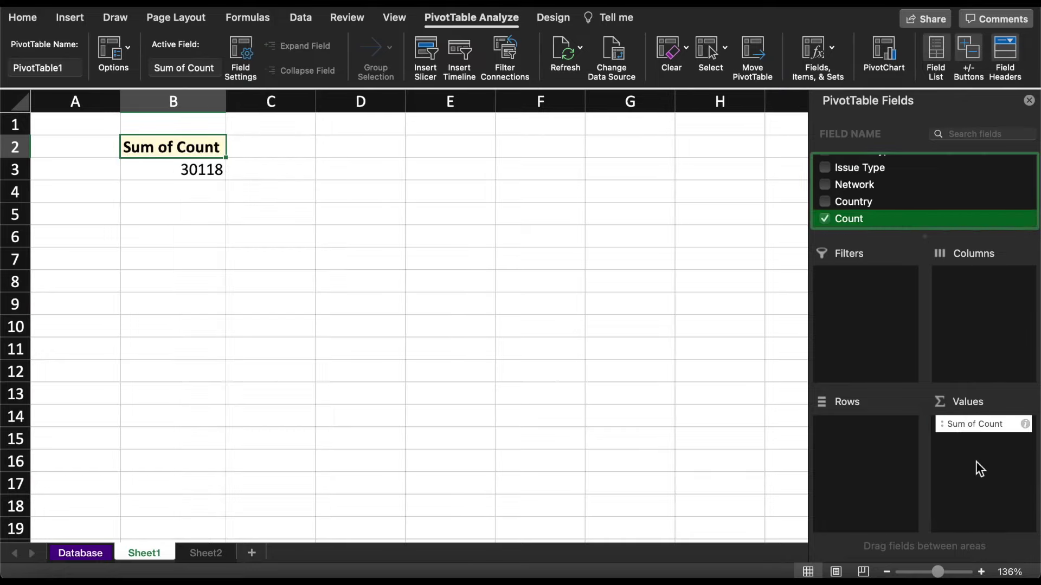
Step: Apply comma style to the total and give the Sum of Count header purple fill and white text
left_click(197, 169)
left_click(24, 18)
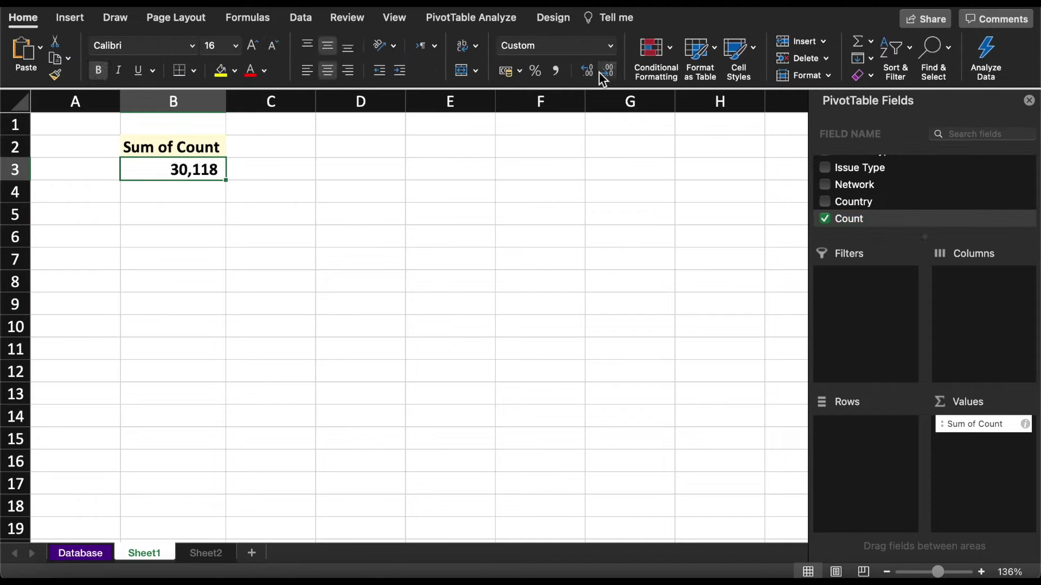
left_click(195, 146)
left_click(234, 71)
left_click(267, 140)
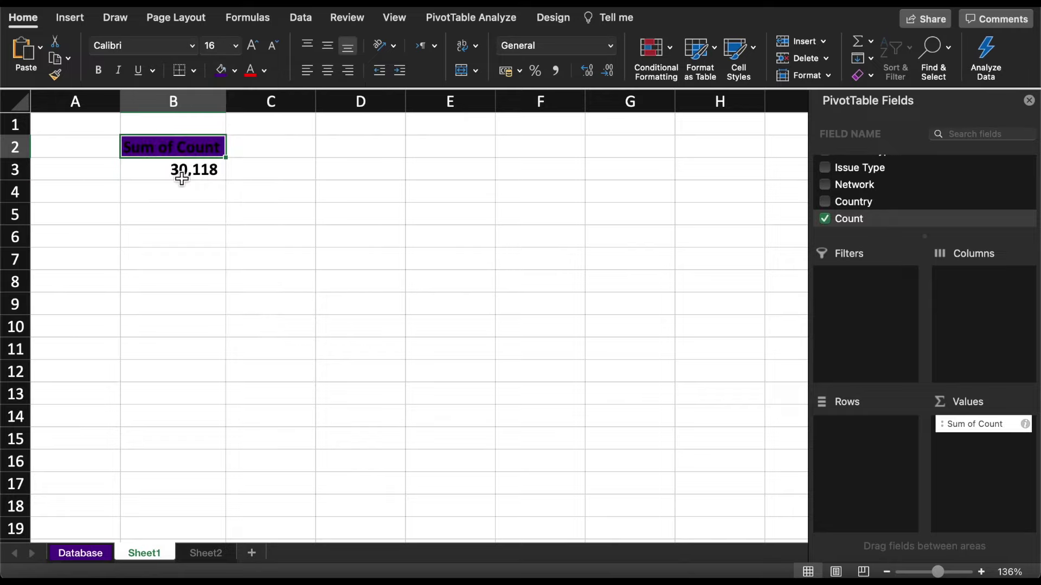
left_click(265, 70)
left_click(256, 140)
Step: Set the total's font size to 14 and the header's font size to 12
left_click(214, 170)
left_click(272, 47)
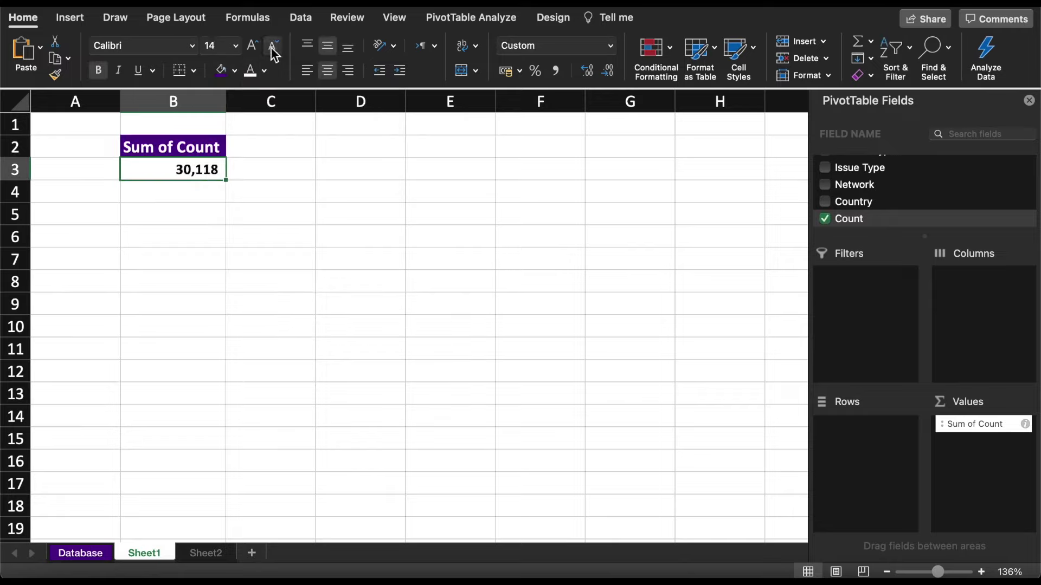
left_click(195, 147)
left_click(273, 46)
left_click(272, 47)
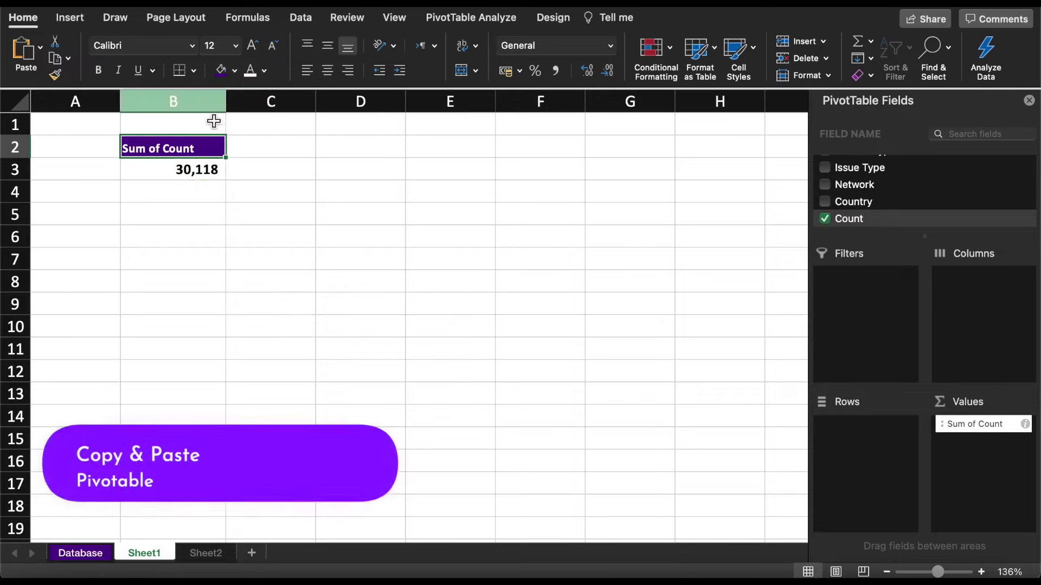
Step: Copy the pivot to D2 and break it down by Month
left_click_drag(193, 154, 189, 171)
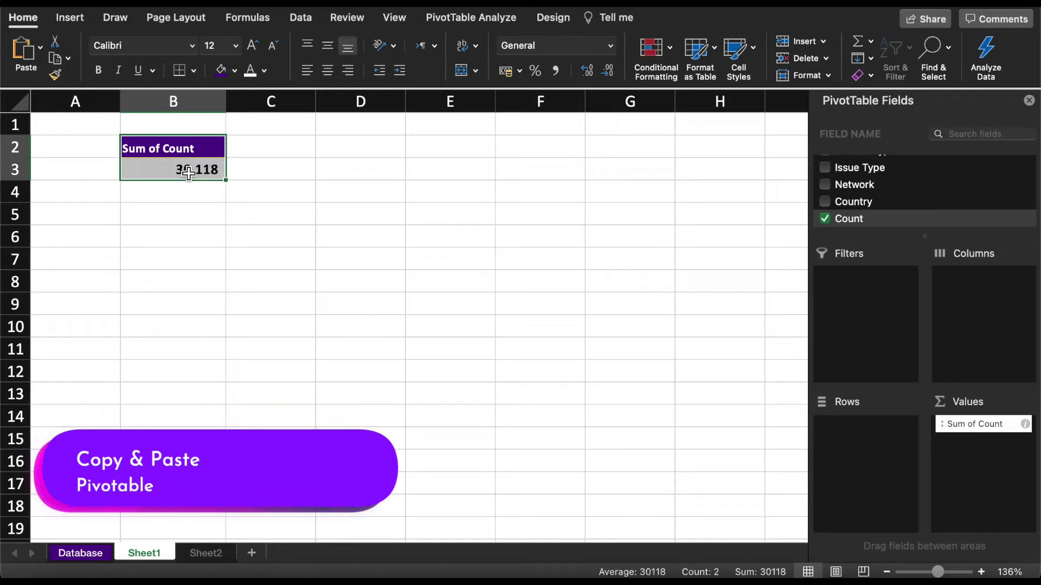
key("ctrl+c")
left_click(374, 147)
key("ctrl+v")
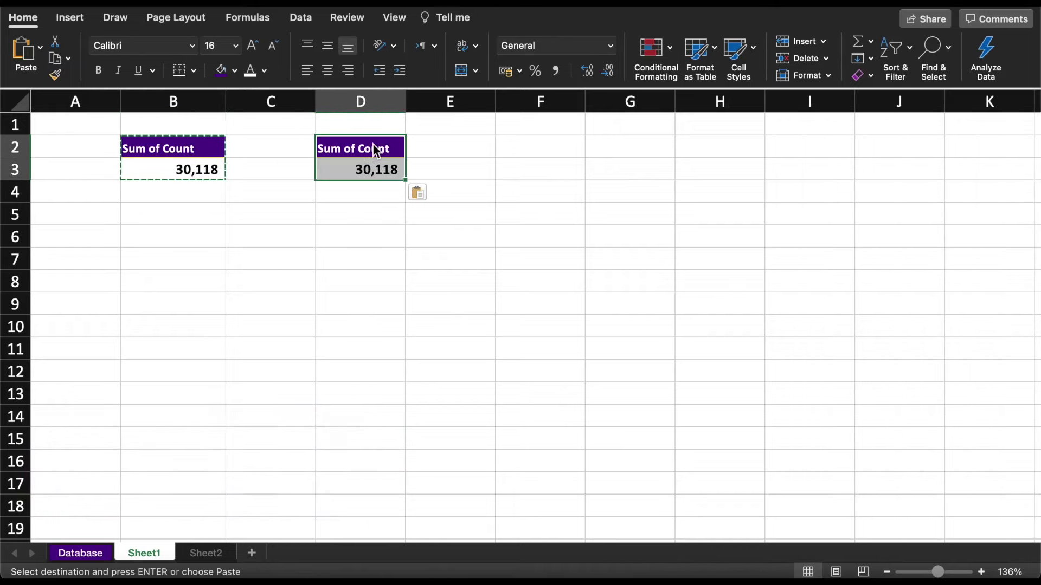
left_click(376, 149)
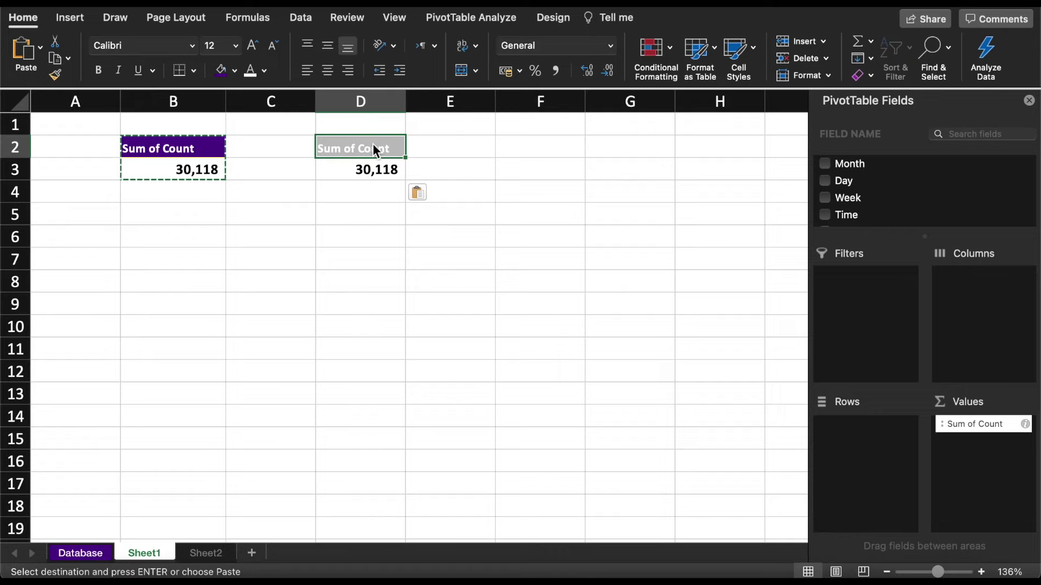
left_click(849, 164)
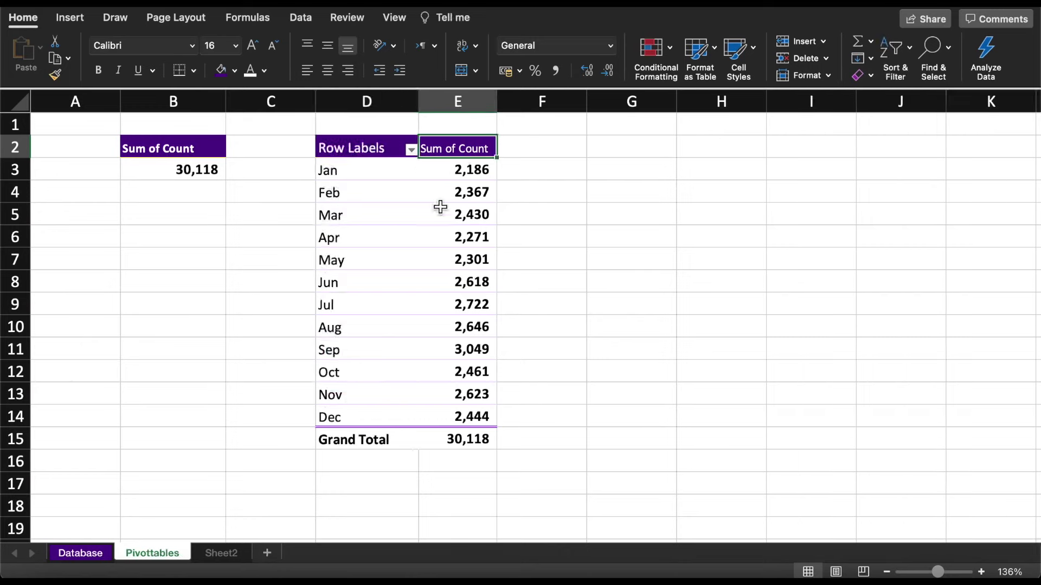
Step: Copy the Month pivot to G2 and switch its rows from Month to Time
left_click_drag(439, 206, 350, 437)
key("ctrl+c")
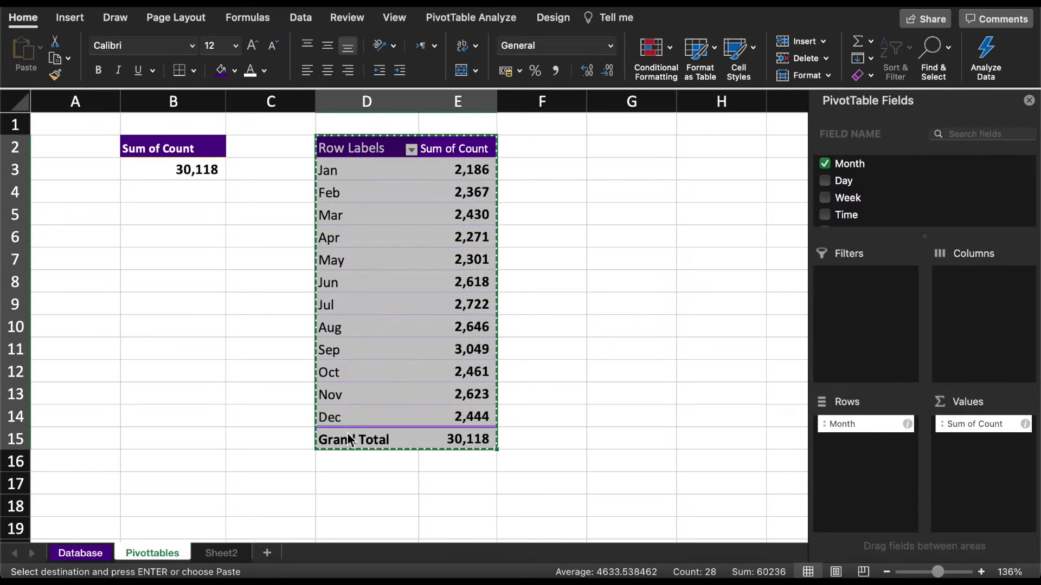
left_click(682, 148)
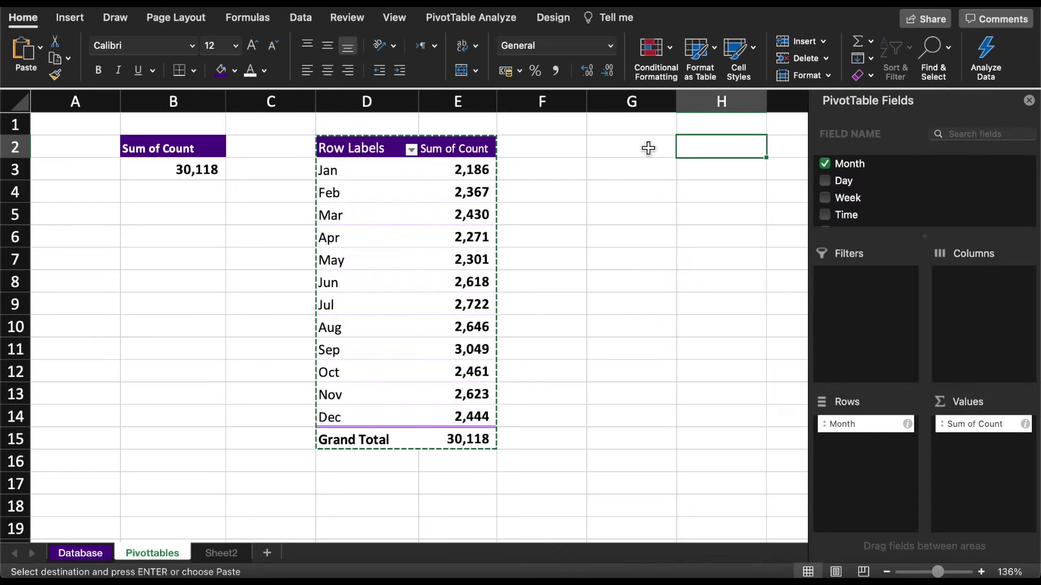
left_click(647, 148)
key("ctrl+v")
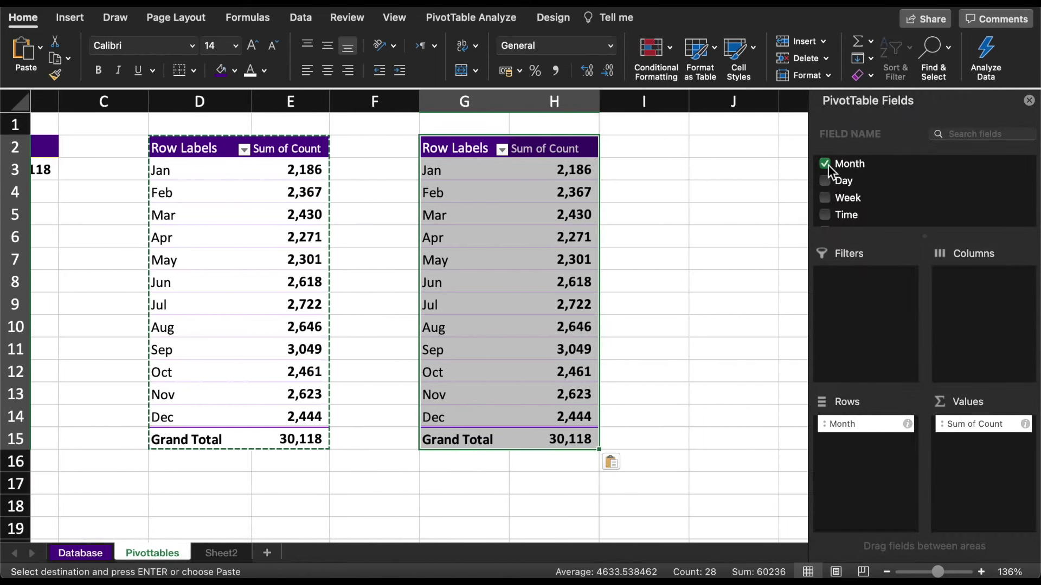
left_click(824, 164)
scroll(890, 186, "down", 2)
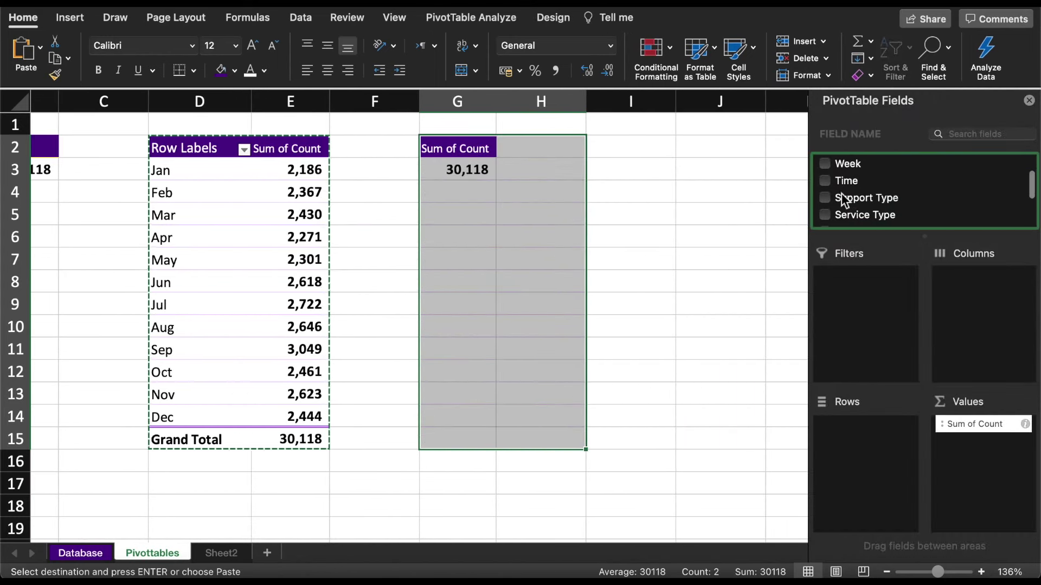
left_click_drag(845, 182, 845, 453)
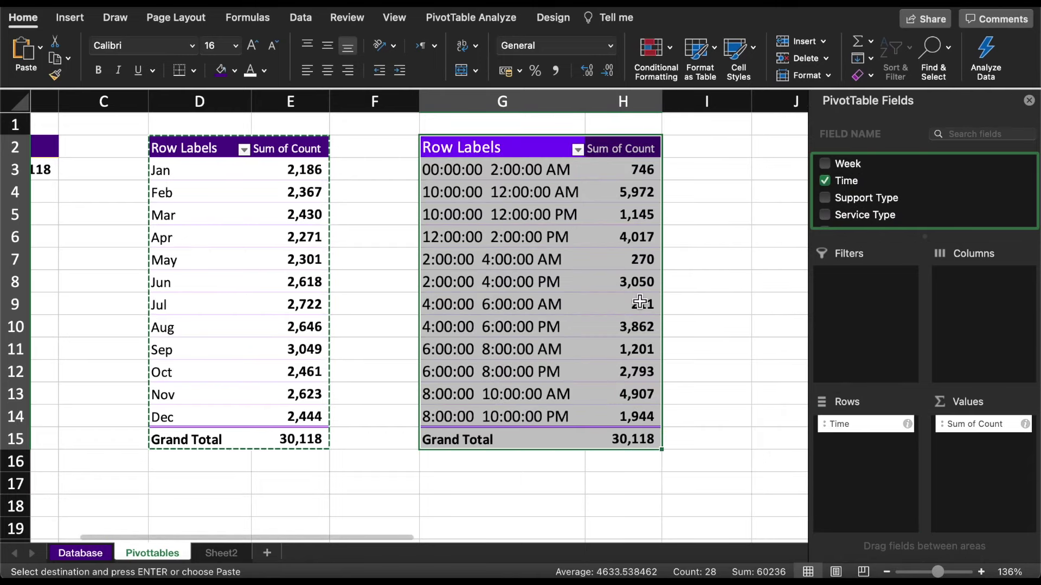
Step: Copy the Time pivot to J2 and group it by Week
scroll(640, 302, "right", 3)
key("ctrl+c")
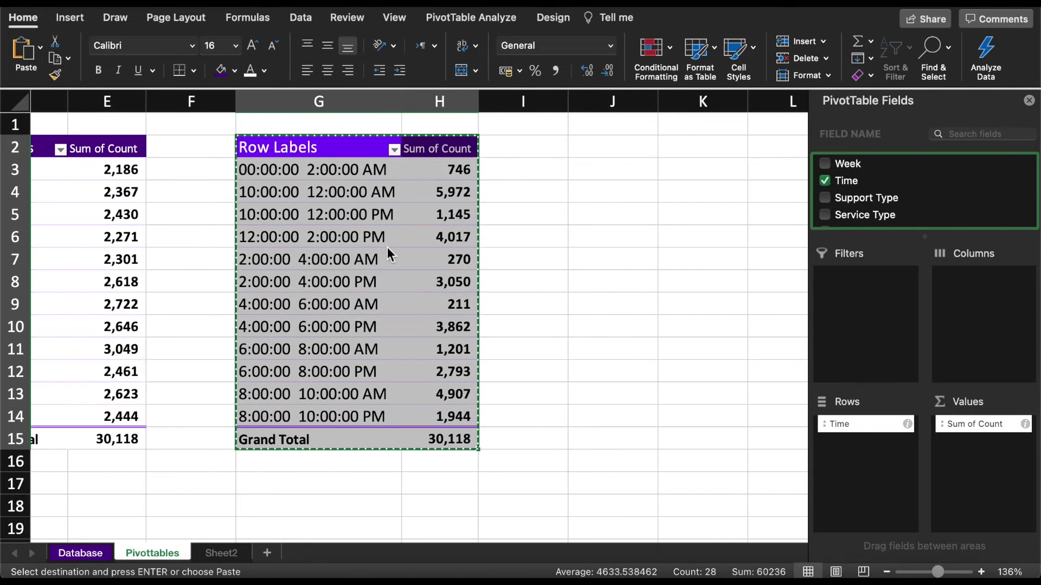
left_click(640, 151)
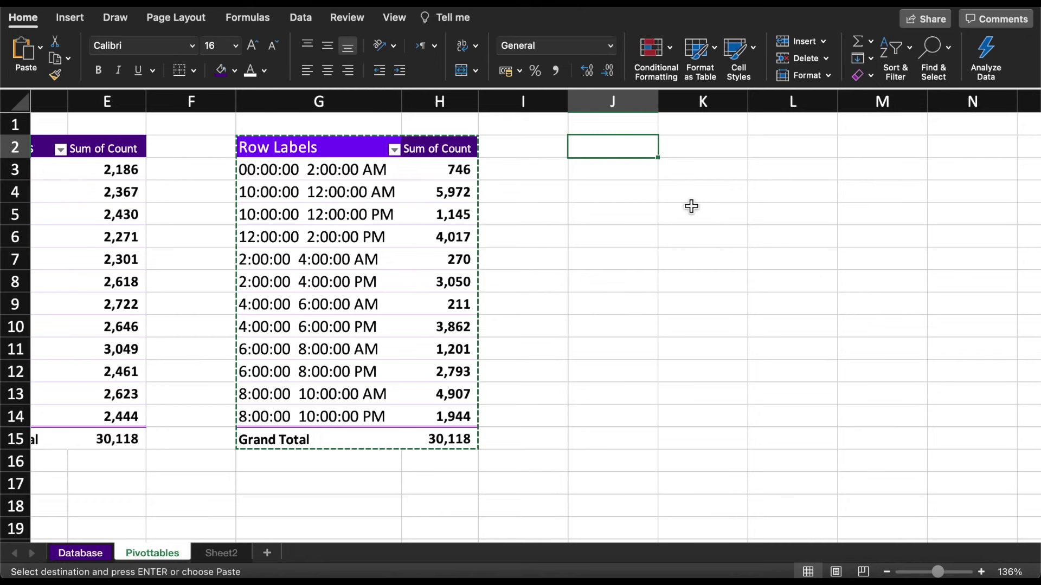
key("ctrl+v")
scroll(898, 220, "down", 2)
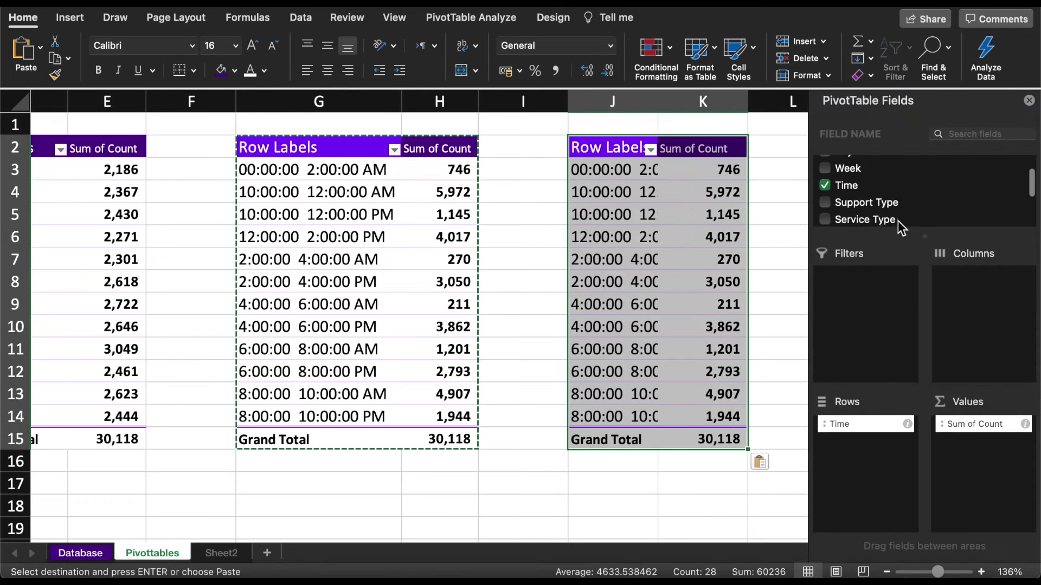
mouse_move(849, 168)
left_mouse_down()
mouse_move(866, 444)
mouse_move(602, 389)
left_mouse_up()
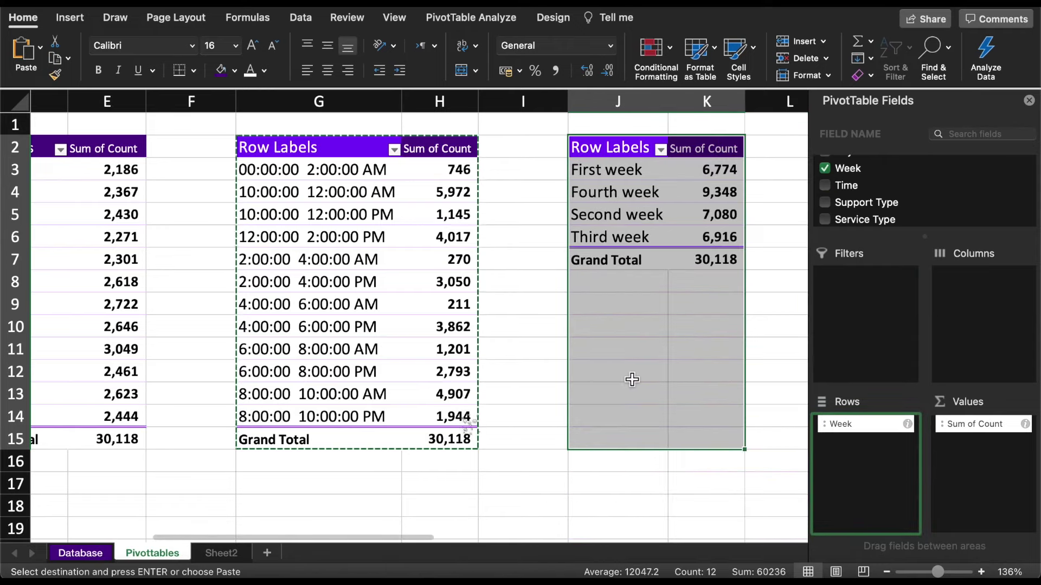
Step: Copy the Week pivot to M2 and replace Week with Support Type
scroll(632, 379, "right", 4)
scroll(631, 379, "right", 3)
scroll(595, 376, "right", 2)
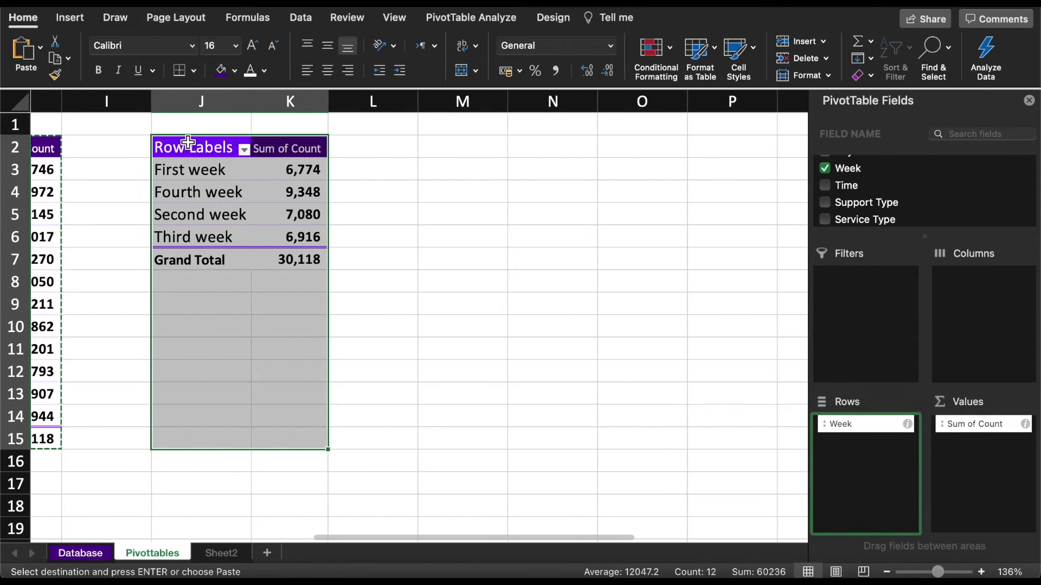
key("super+c")
left_click(485, 150)
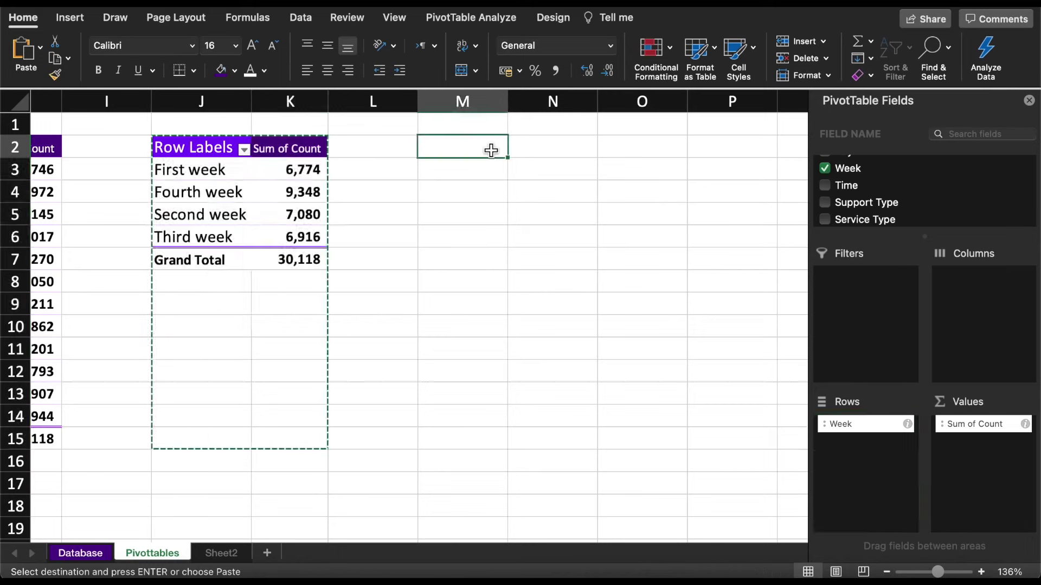
key("super+v")
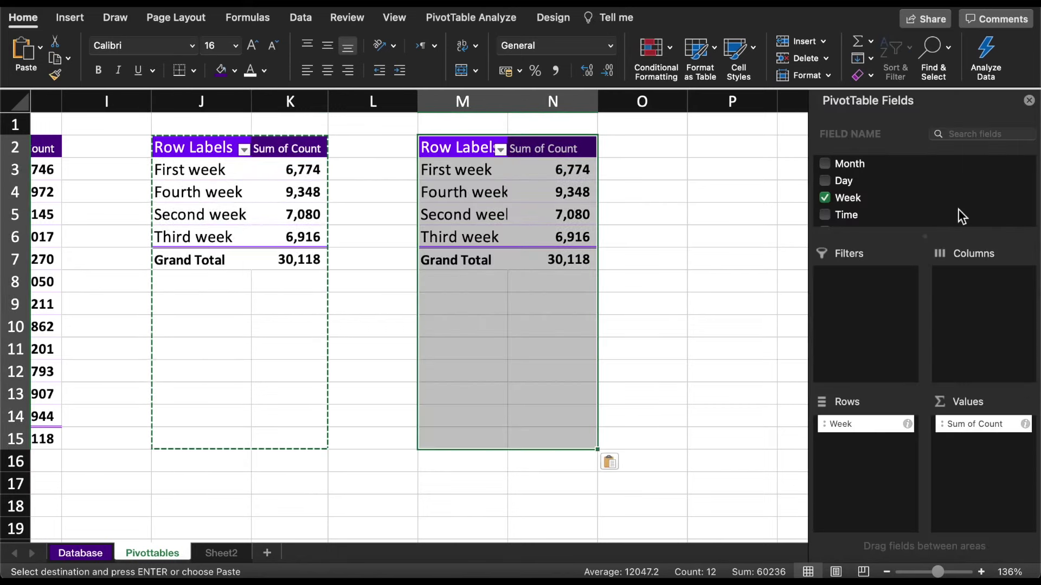
scroll(961, 215, "down", 1)
left_click(824, 178)
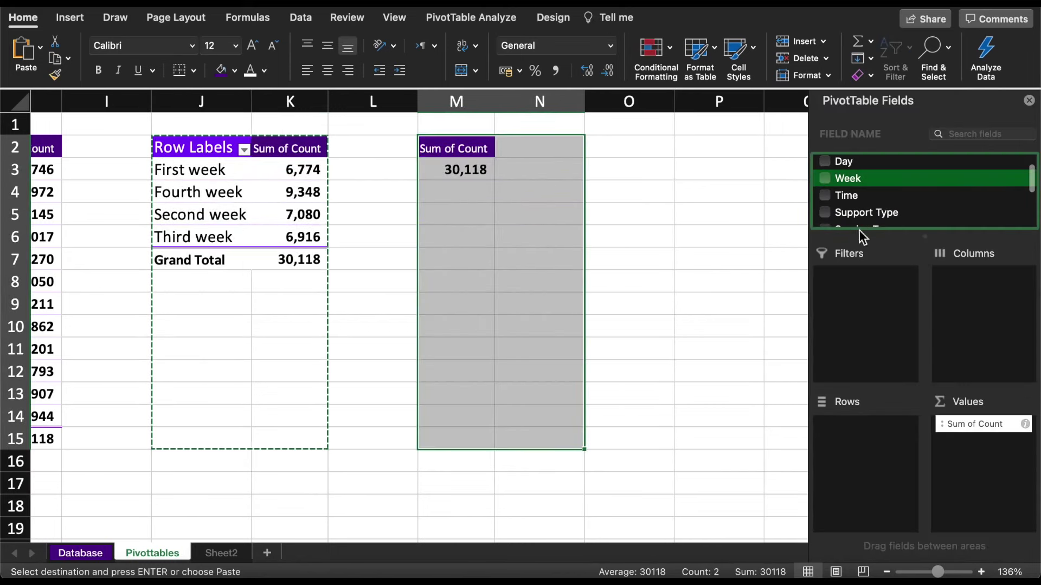
left_click_drag(863, 214, 876, 474)
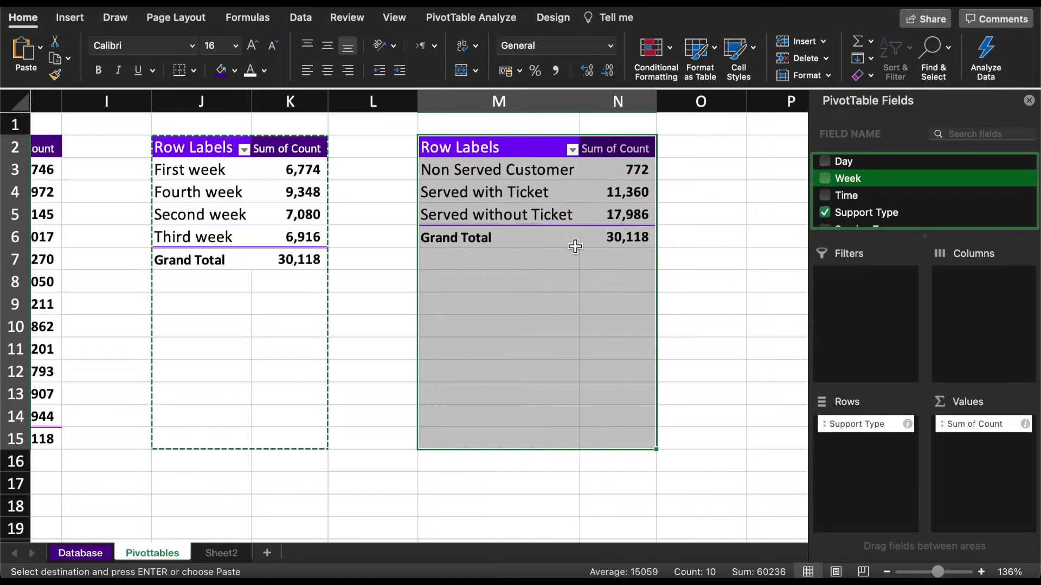
Step: Copy the Support Type pivot to P2 and replace Support Type with Service Type
scroll(575, 246, "right", 3)
scroll(575, 246, "right", 2)
key("super+c")
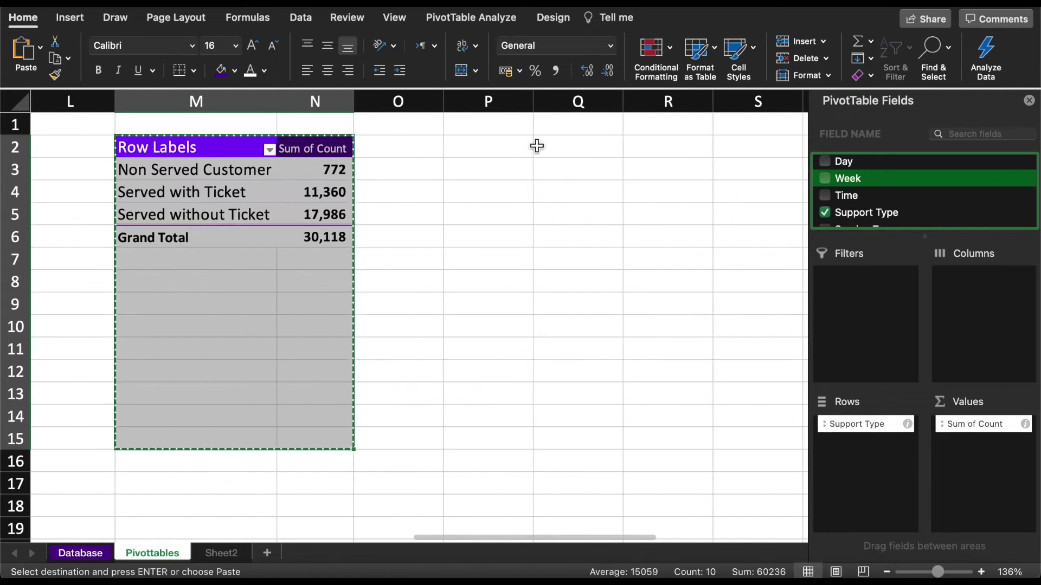
left_click(509, 147)
key("super+v")
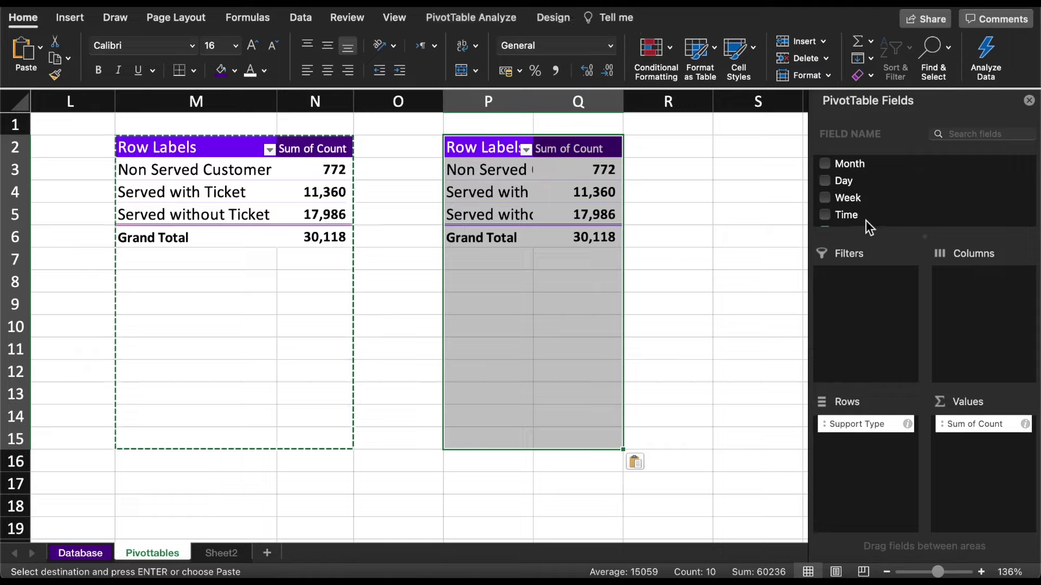
scroll(867, 220, "down", 3)
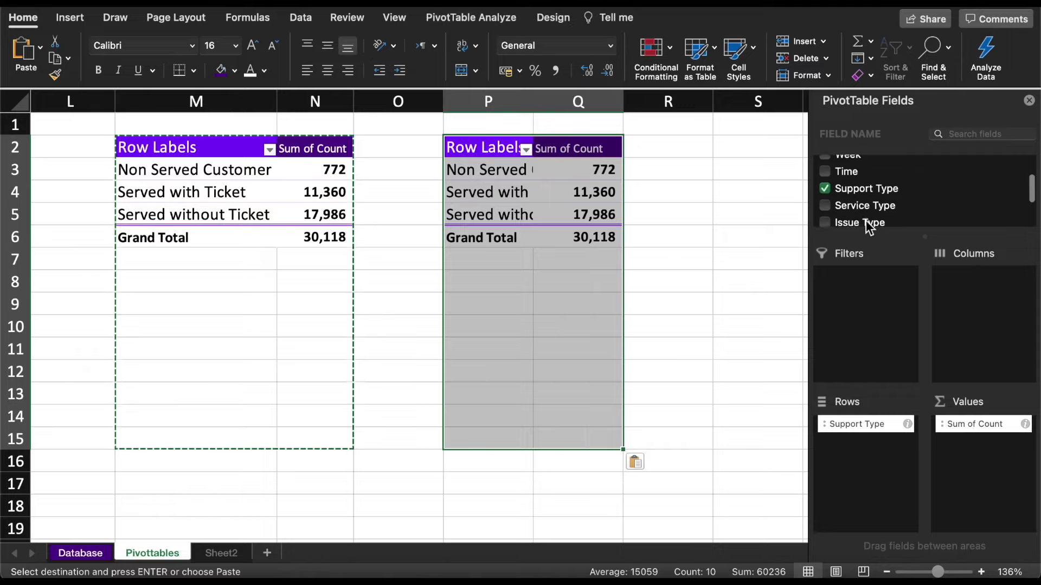
left_click(826, 180)
left_click_drag(877, 481, 875, 479)
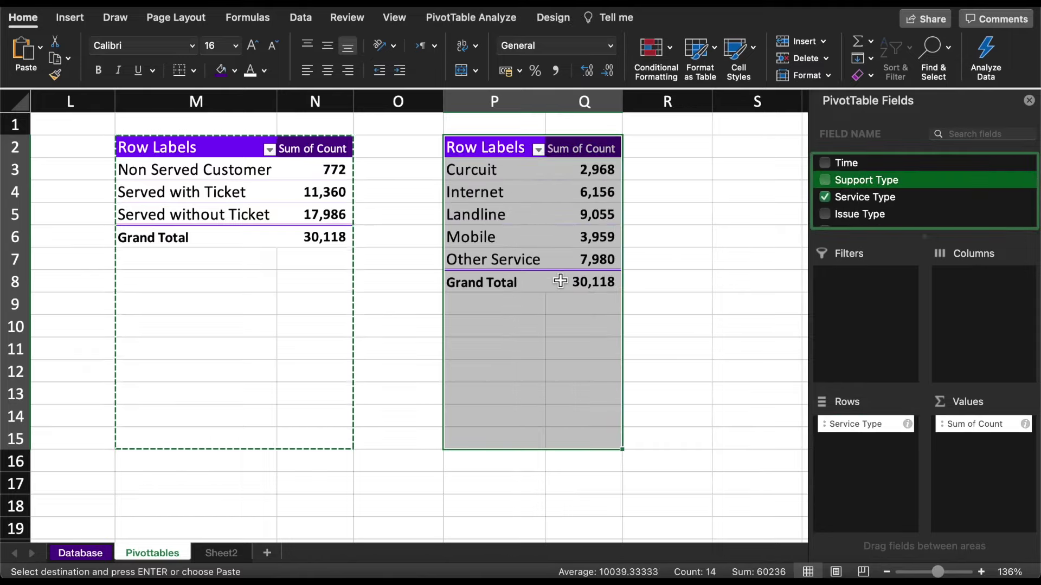
Step: Copy the Service Type pivot to S2 and replace Service Type with Issue Type
scroll(560, 281, "right", 3)
key("super+c")
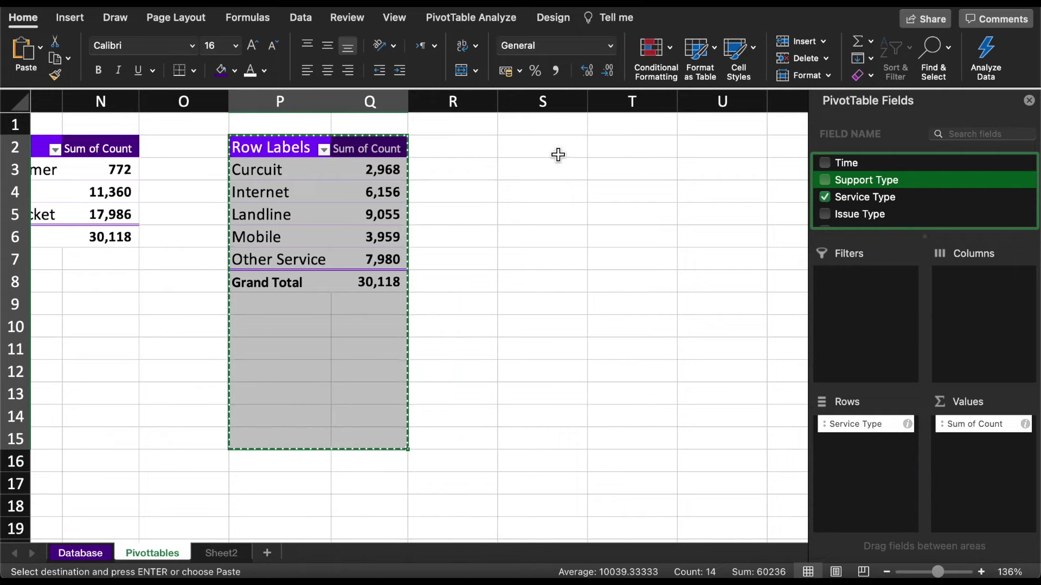
left_click(557, 155)
key("super+v")
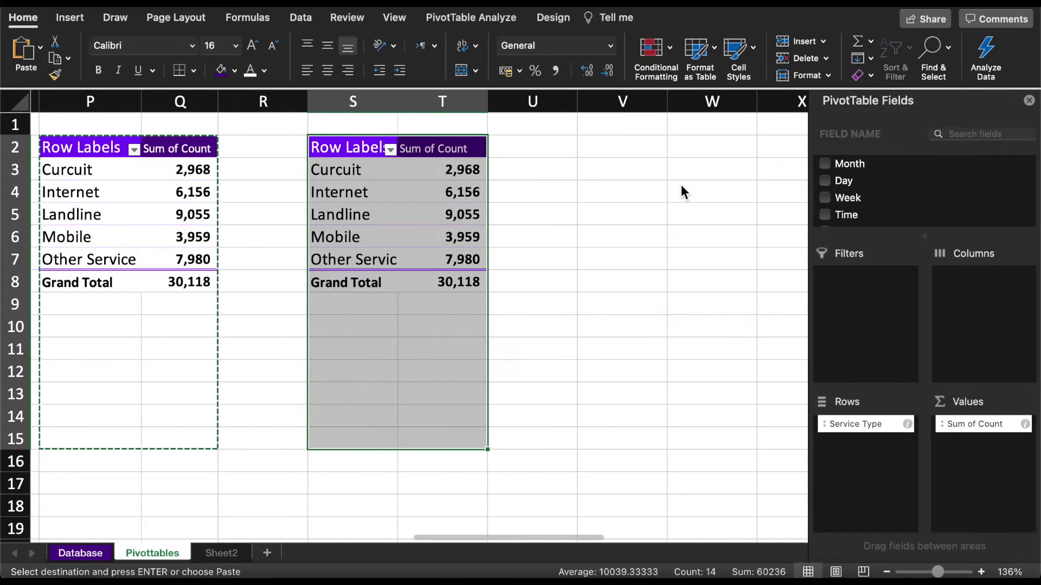
scroll(912, 215, "down", 3)
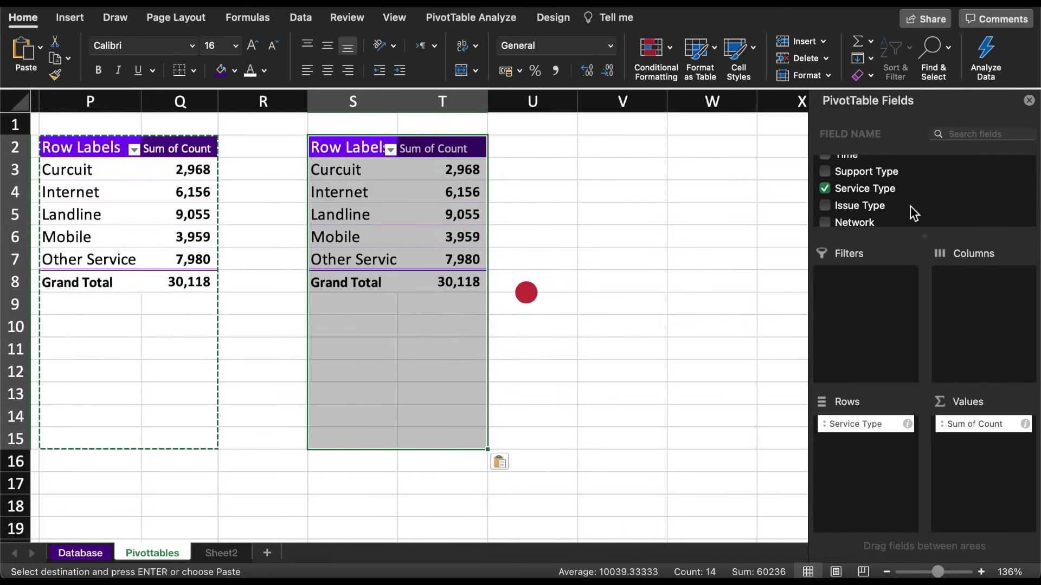
left_click(825, 188)
left_click_drag(860, 205, 862, 433)
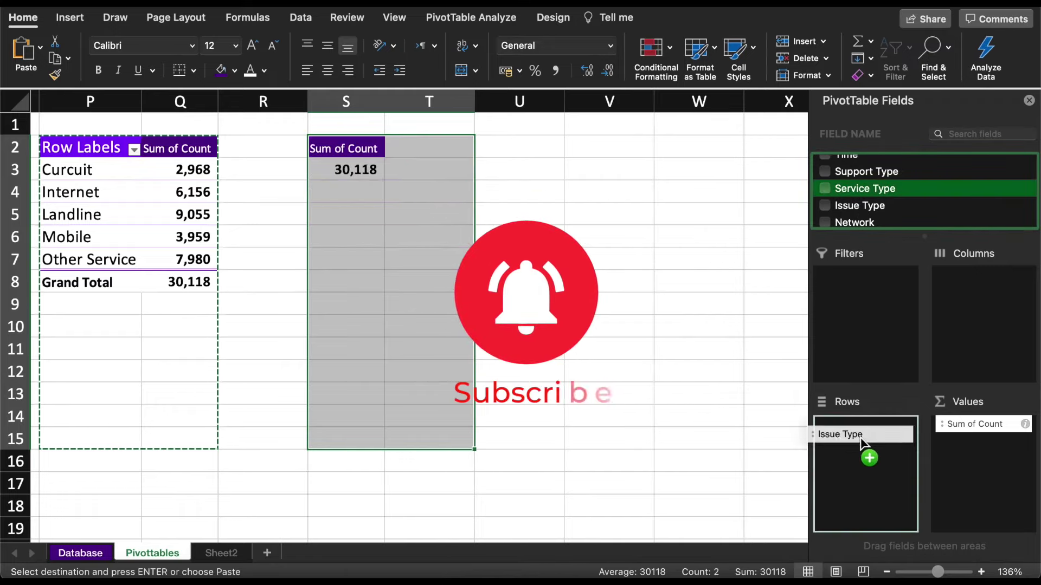
Step: Copy the Issue Type pivot to V2 and replace Issue Type with Network
key("super+c")
scroll(600, 296, "right", 5)
scroll(600, 296, "right", 2)
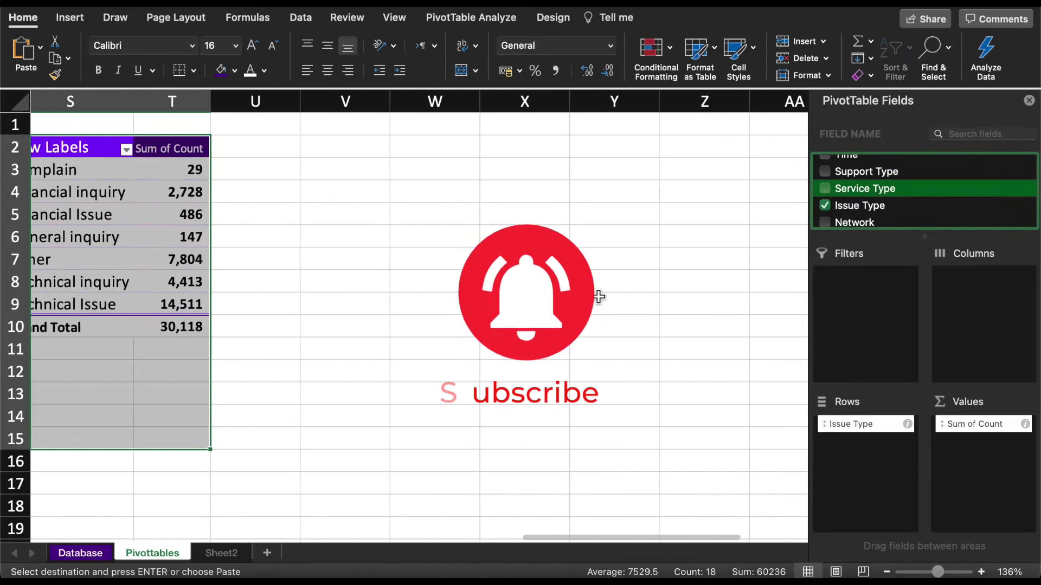
left_click(364, 151)
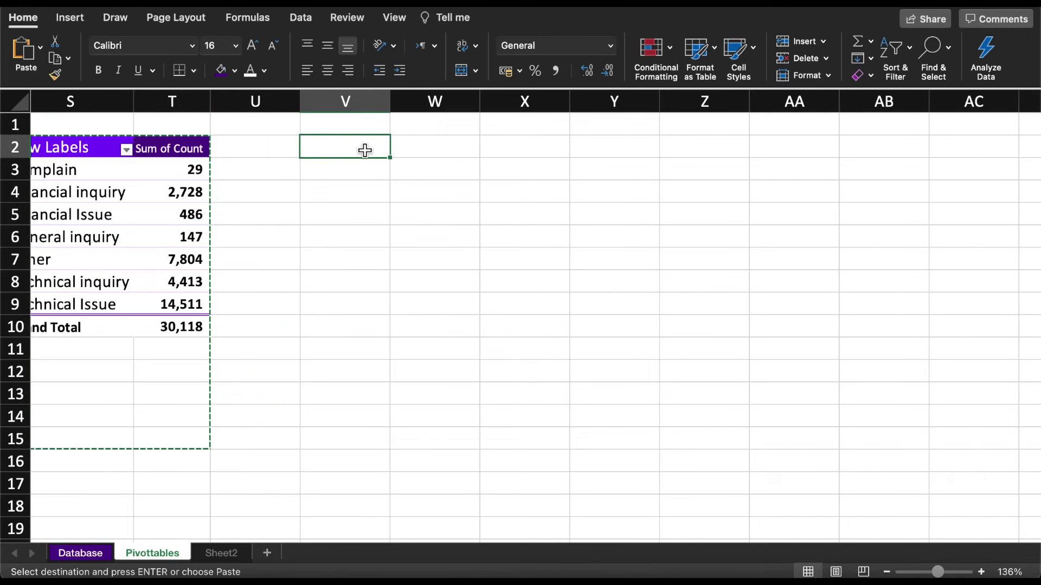
key("super+v")
scroll(932, 183, "down", 5)
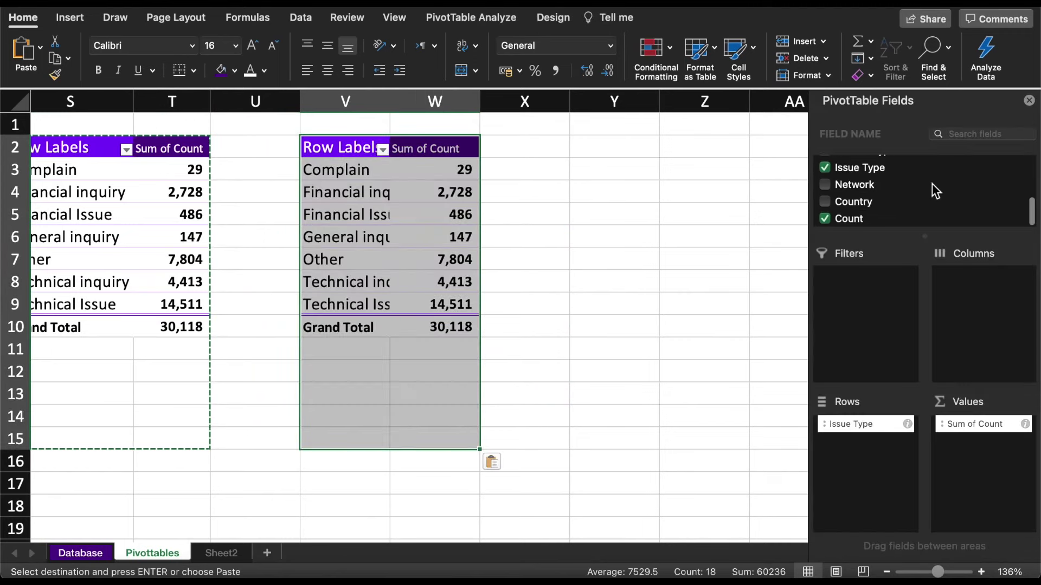
left_click(824, 167)
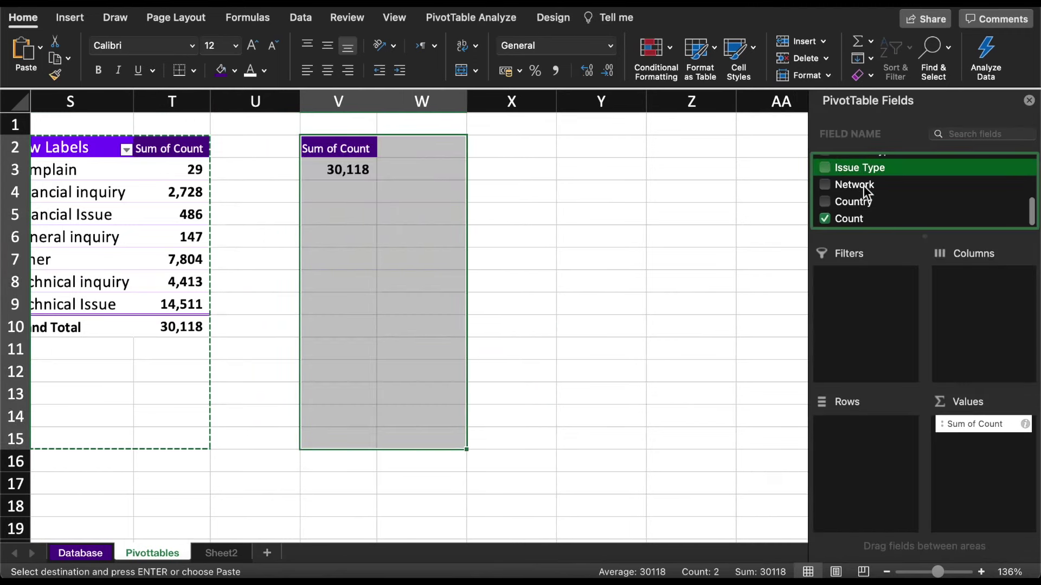
left_click_drag(856, 187, 862, 434)
scroll(667, 308, "left", 5)
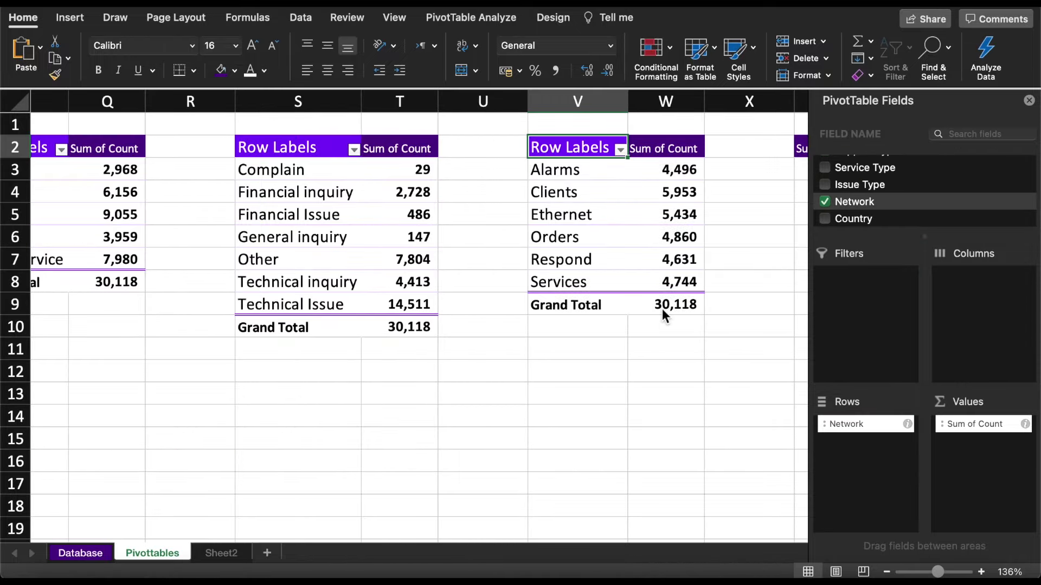
scroll(476, 367, "left", 15)
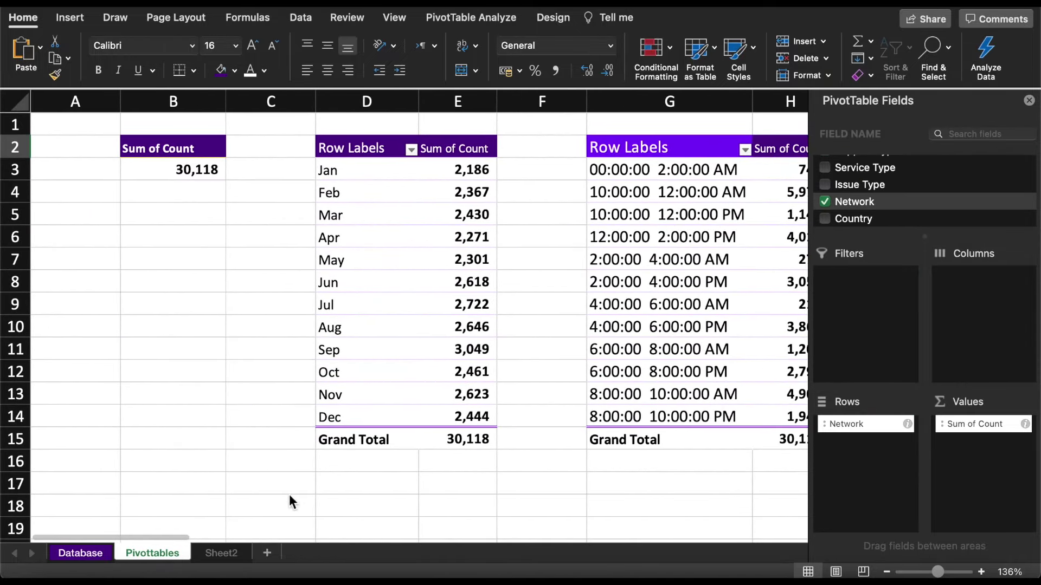
Step: Rename Sheet2 to 'Dashboard'
left_click(220, 554)
right_click(220, 554)
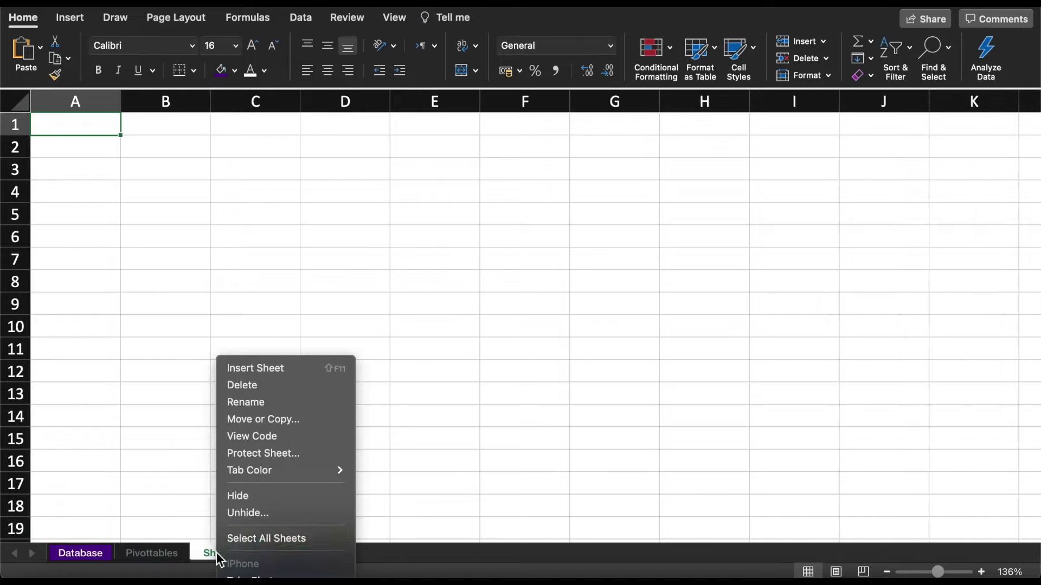
left_click(248, 408)
type("D")
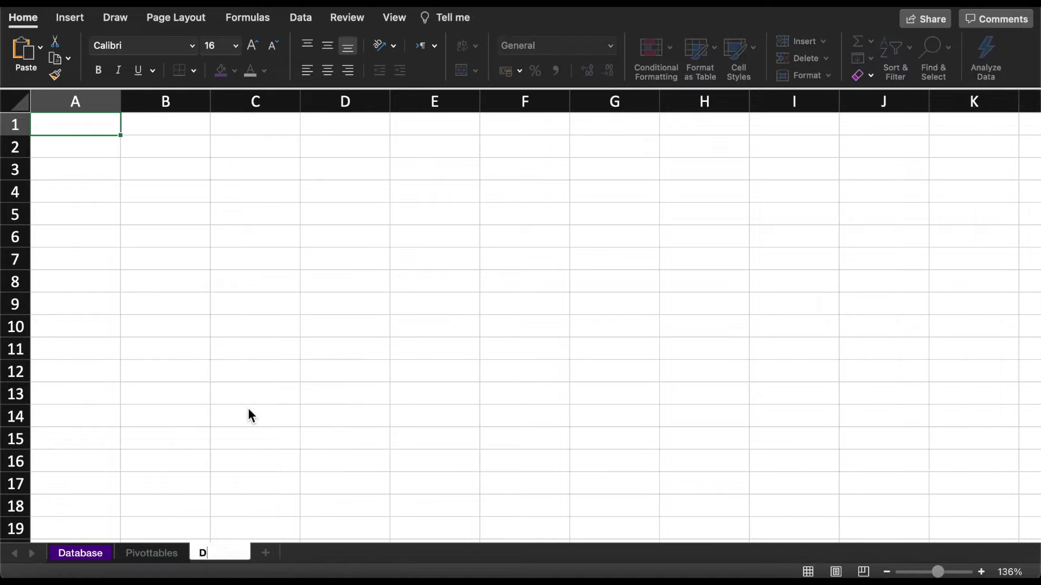
type("ashboard")
key("Return")
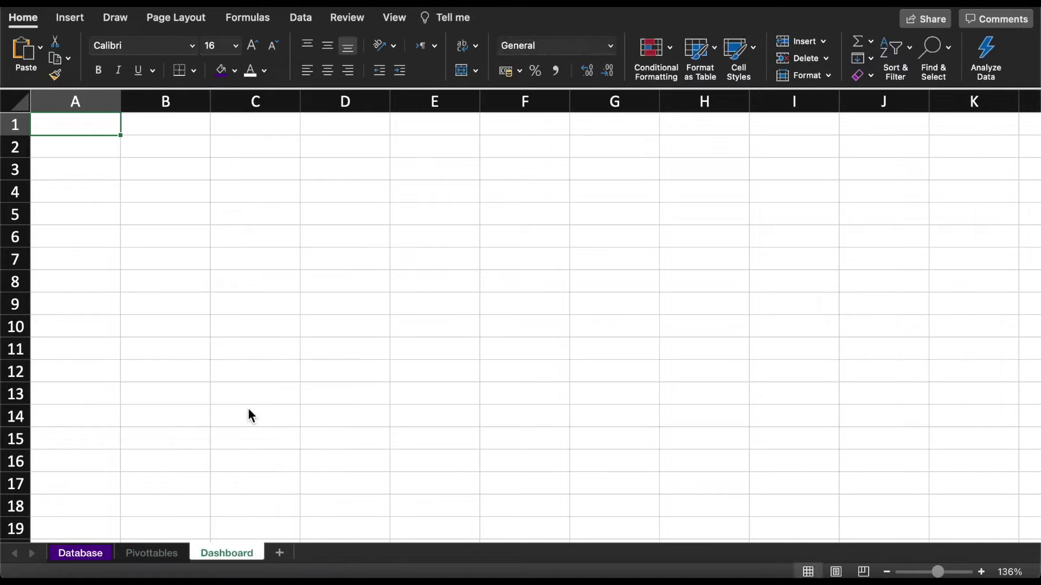
Step: Draw a small rectangle at the top-left with no outline and turquoise fill
left_click(79, 23)
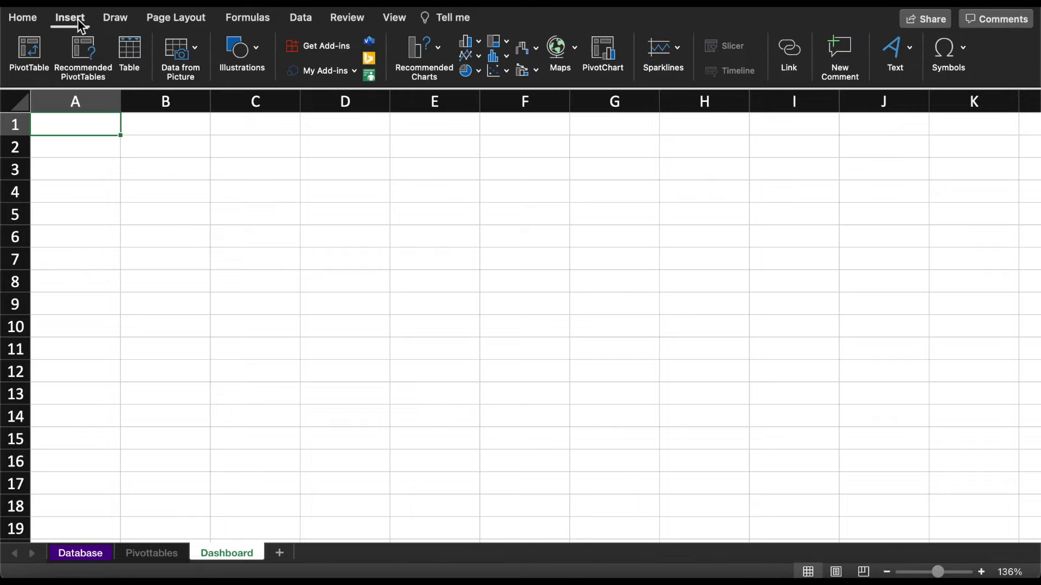
left_click(242, 48)
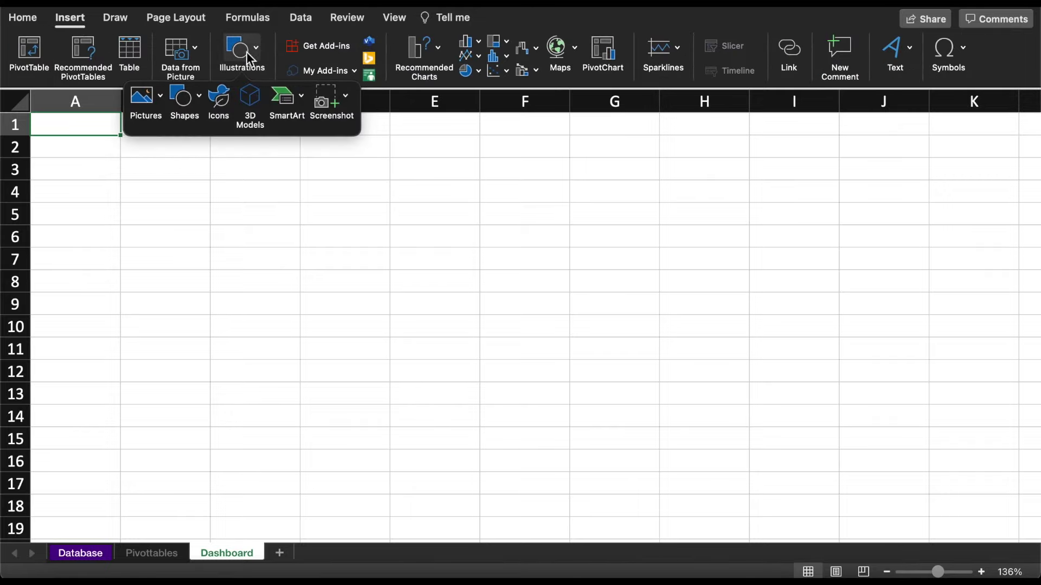
left_click(197, 103)
left_click(258, 144)
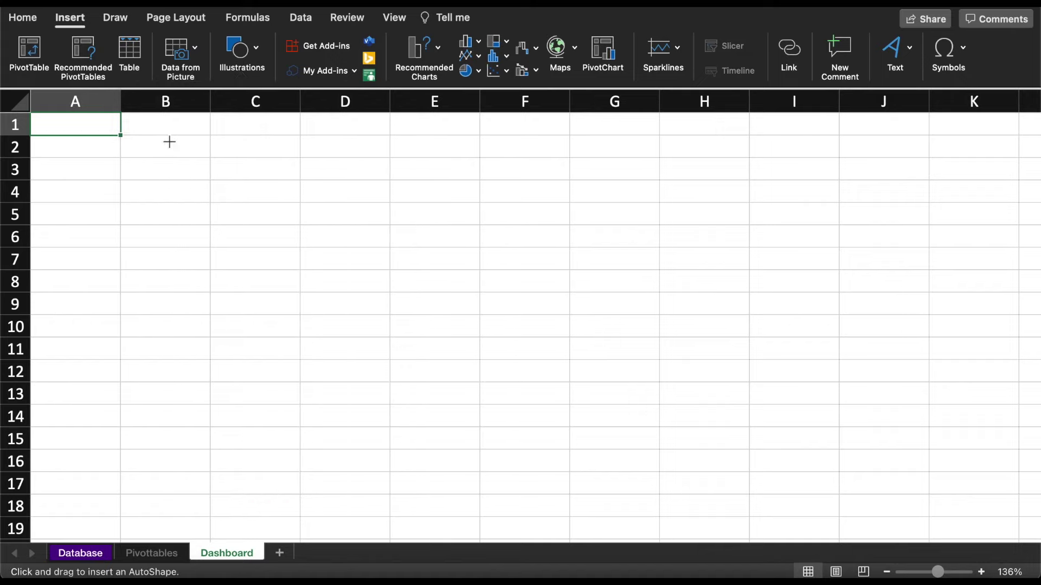
mouse_move(168, 140)
left_mouse_down()
mouse_move(233, 174)
mouse_move(63, 123)
left_mouse_up()
left_click(944, 75)
type("0.8\"")
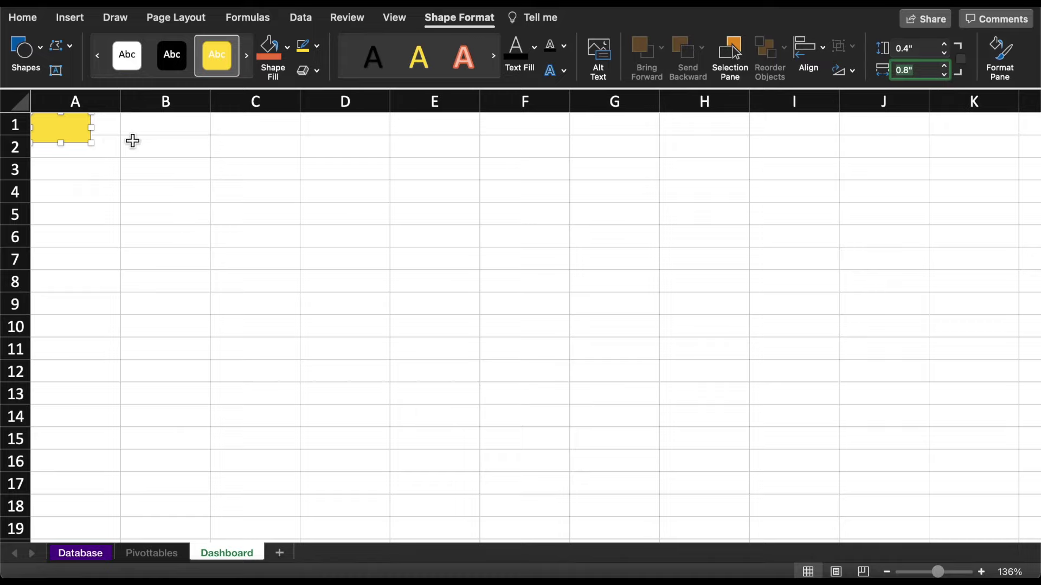
left_click_drag(66, 136, 64, 135)
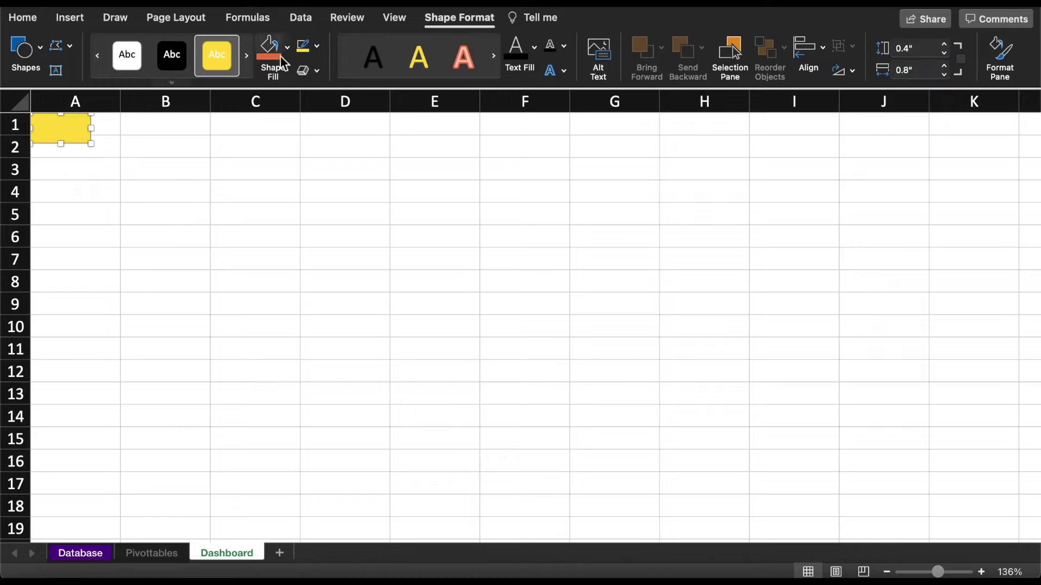
left_click(317, 46)
left_click(340, 96)
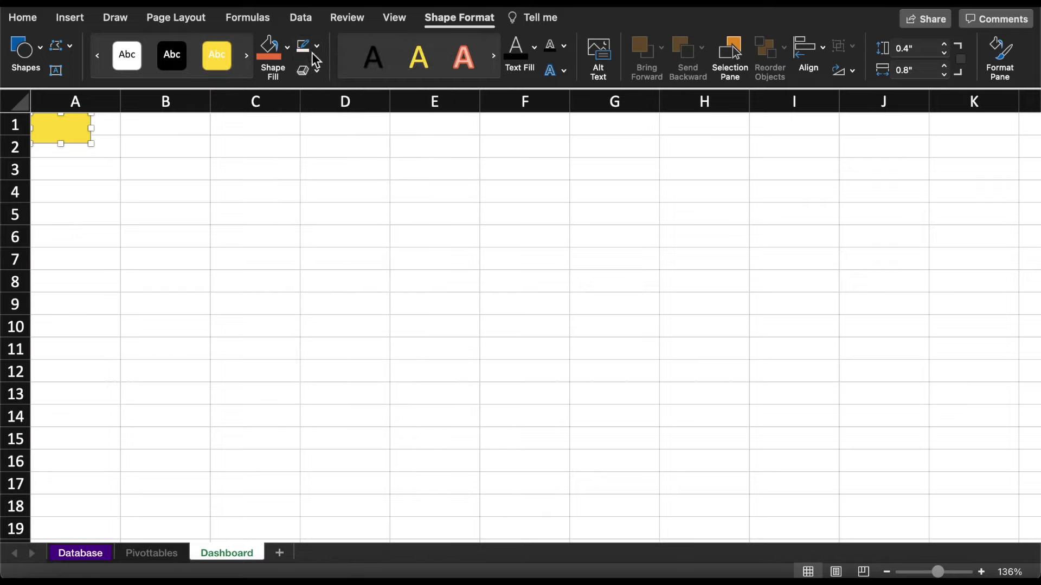
left_click(288, 47)
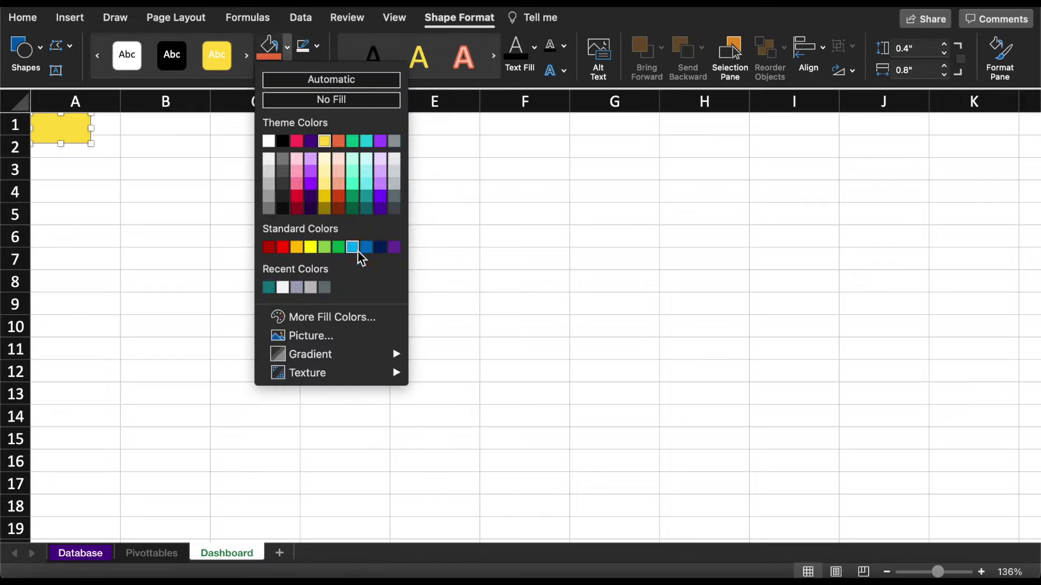
left_click(367, 142)
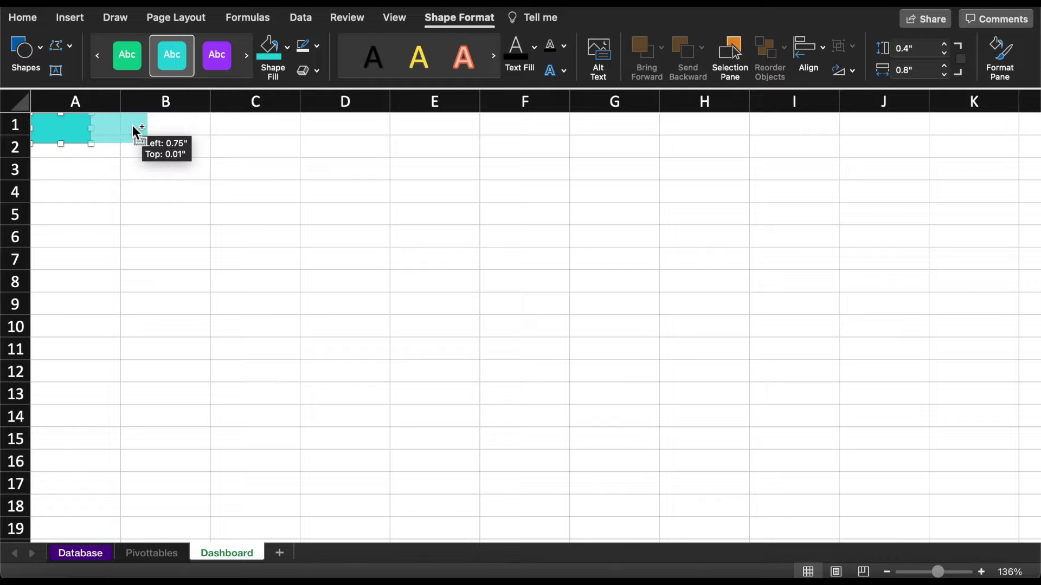
Step: Duplicate the rectangle, stretch it into a long top bar, and fill it dark purple
mouse_move(86, 131)
left_mouse_down()
mouse_move(797, 155)
mouse_move(849, 144)
left_mouse_up()
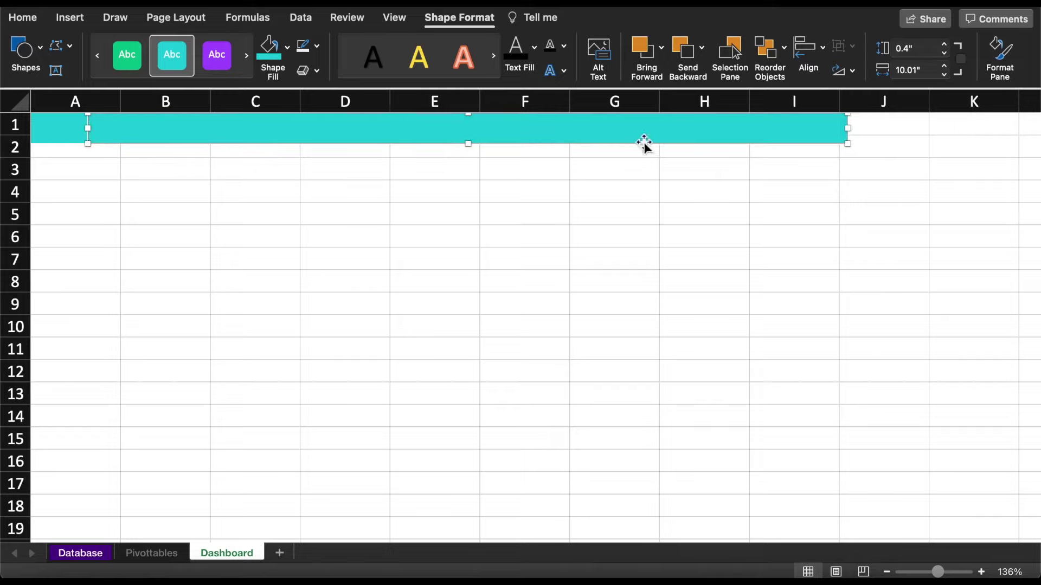
left_click_drag(201, 132, 530, 135)
mouse_move(430, 130)
left_mouse_down()
mouse_move(151, 144)
mouse_move(89, 129)
left_mouse_up()
left_click(288, 47)
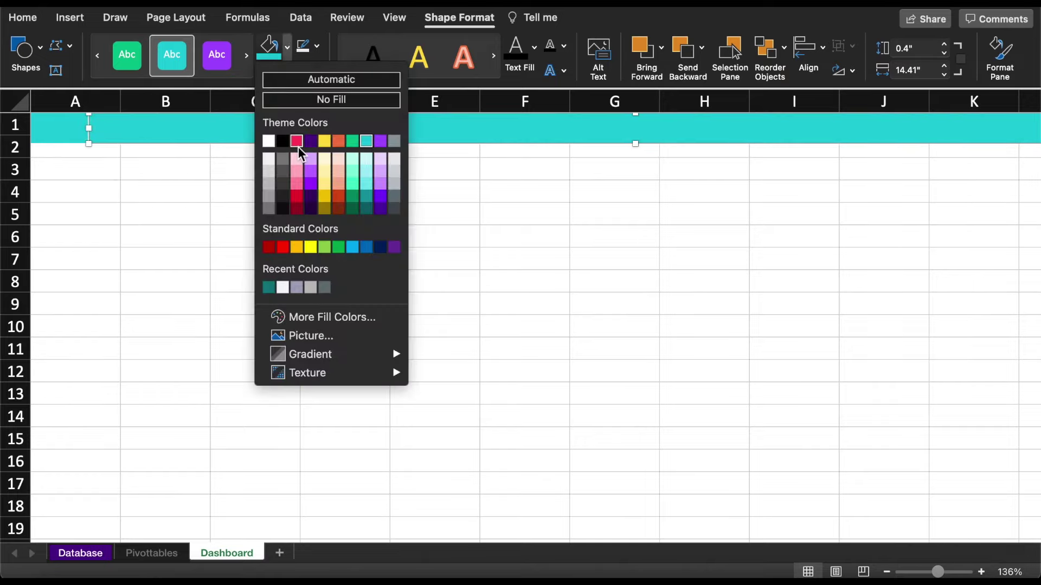
left_click(312, 142)
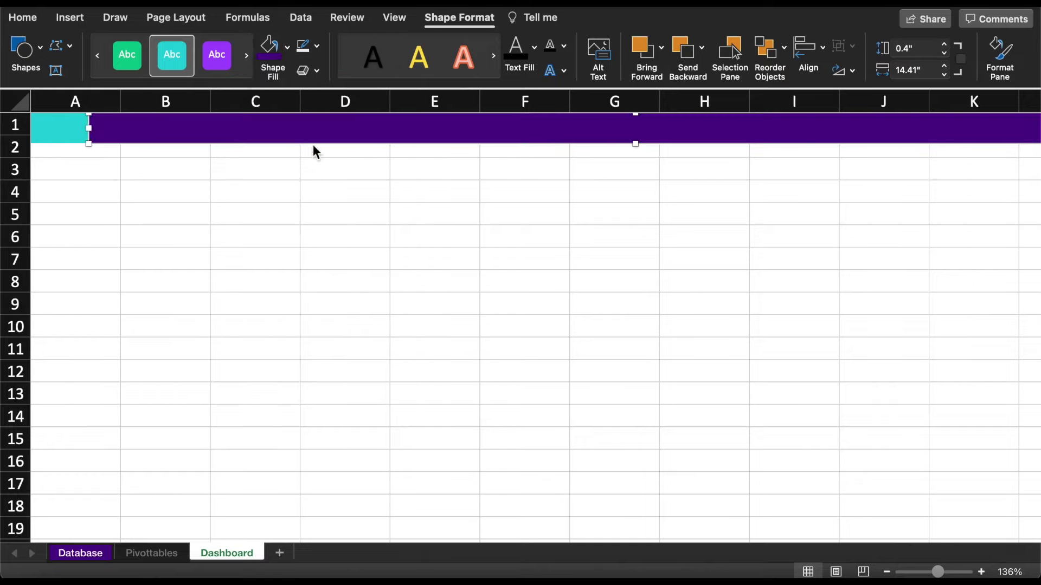
left_click(387, 19)
Step: Hide the row and column headings and the gridlines on the Dashboard sheet
left_click(389, 44)
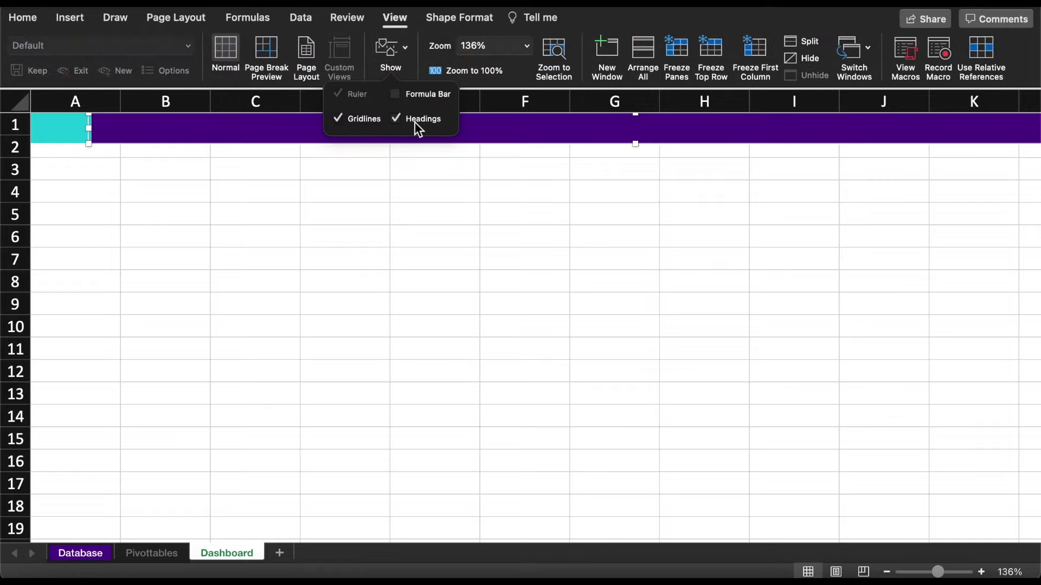
left_click(414, 120)
left_click(351, 122)
left_click(258, 154)
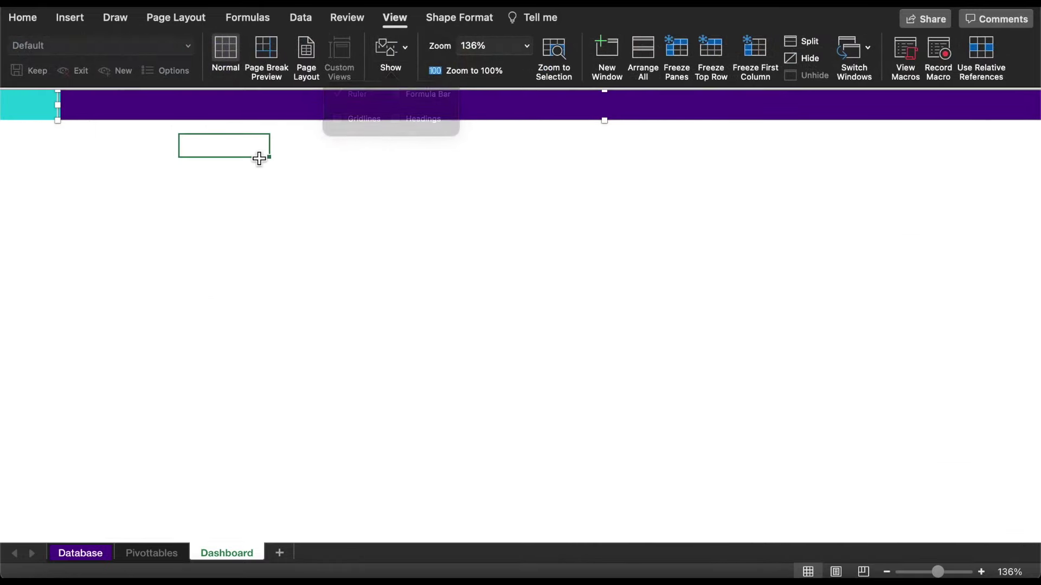
Step: Insert the logo picture from file, recolour it white, and shrink it onto the turquoise block
left_click(76, 23)
left_click(241, 52)
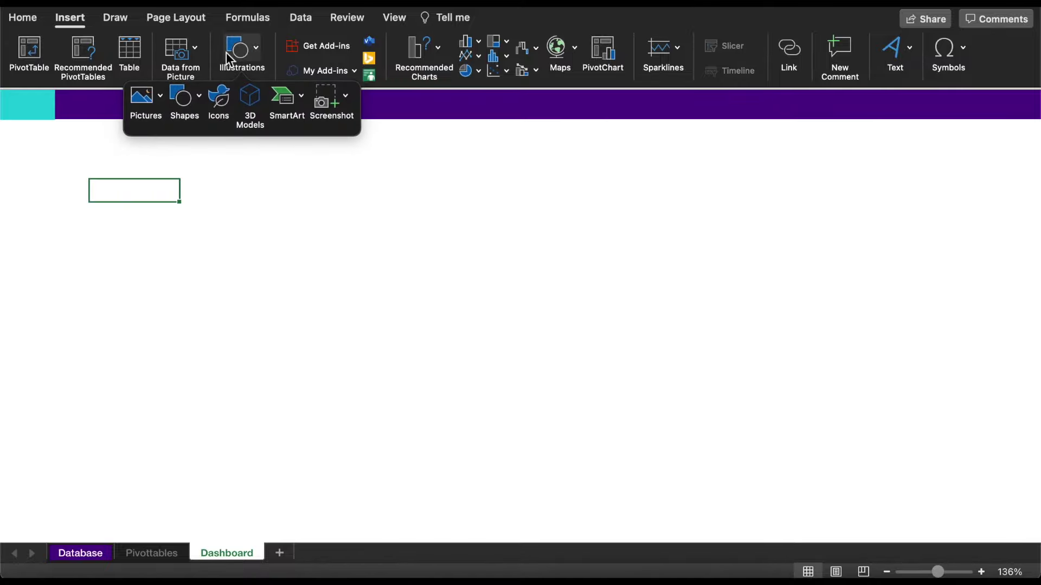
left_click(158, 97)
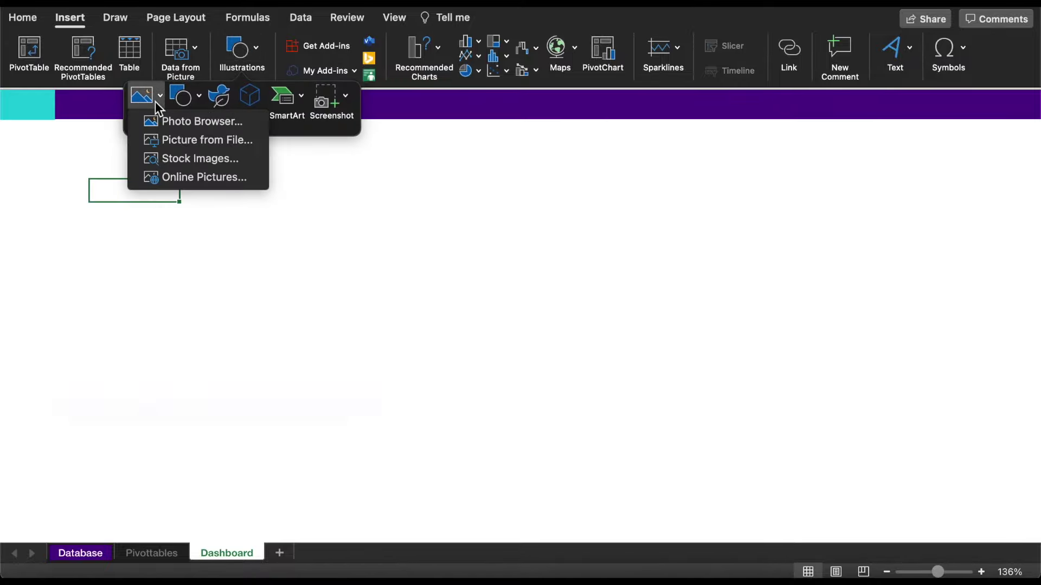
left_click(179, 141)
left_click(151, 47)
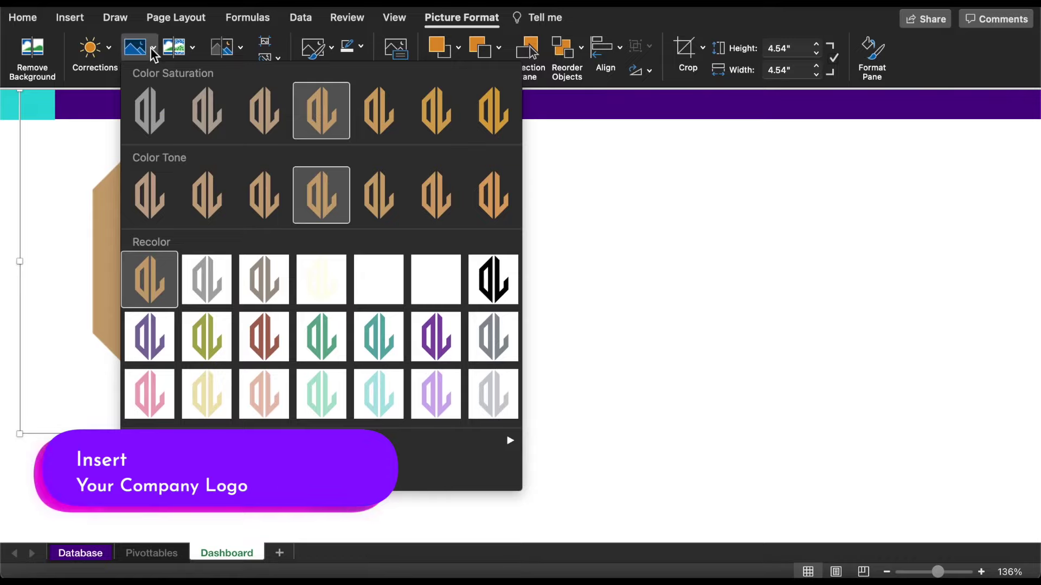
left_click(386, 272)
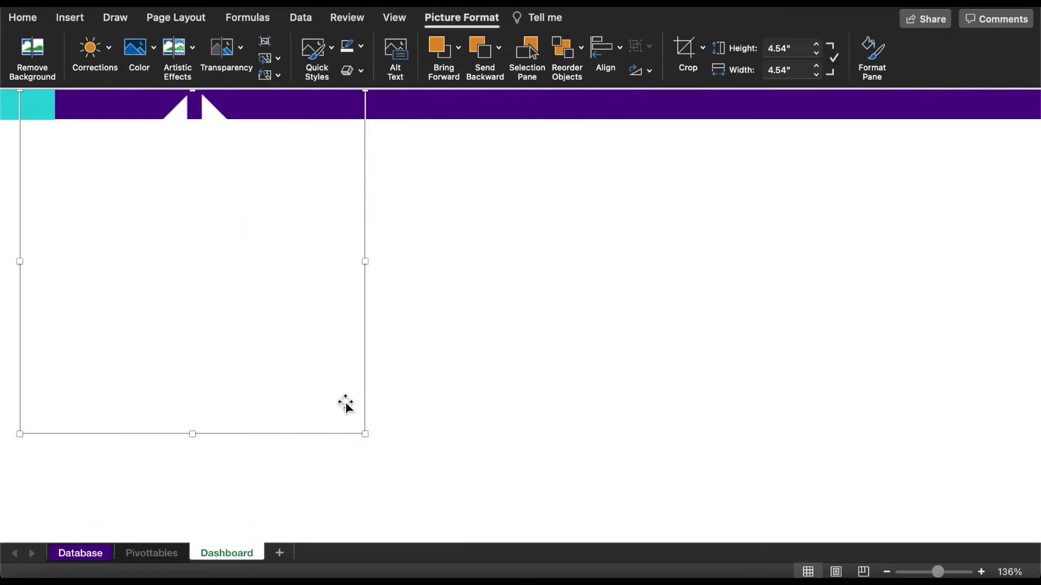
mouse_move(366, 436)
left_mouse_down()
mouse_move(49, 120)
mouse_move(26, 113)
left_mouse_up()
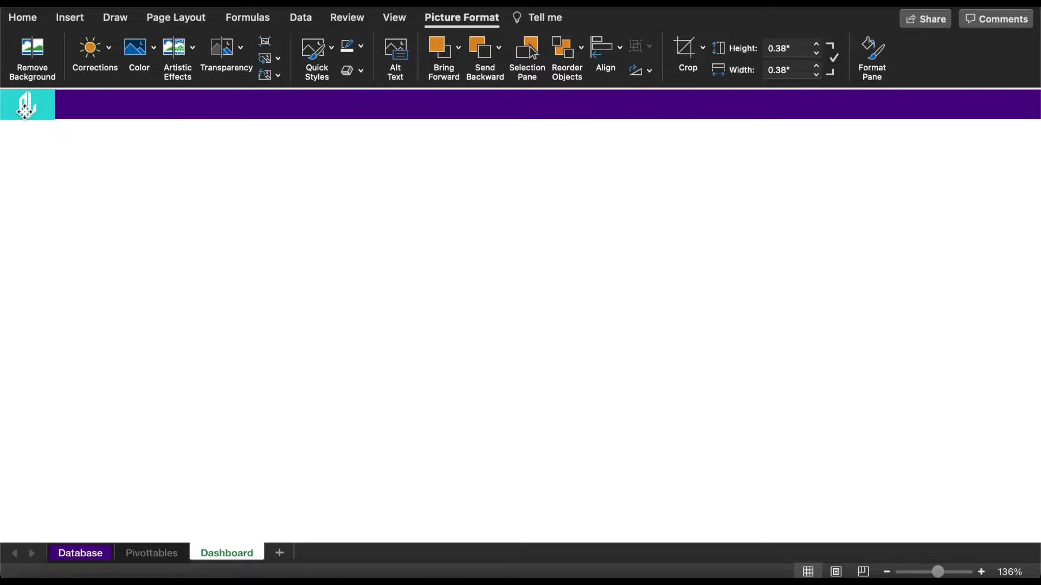
left_click(69, 19)
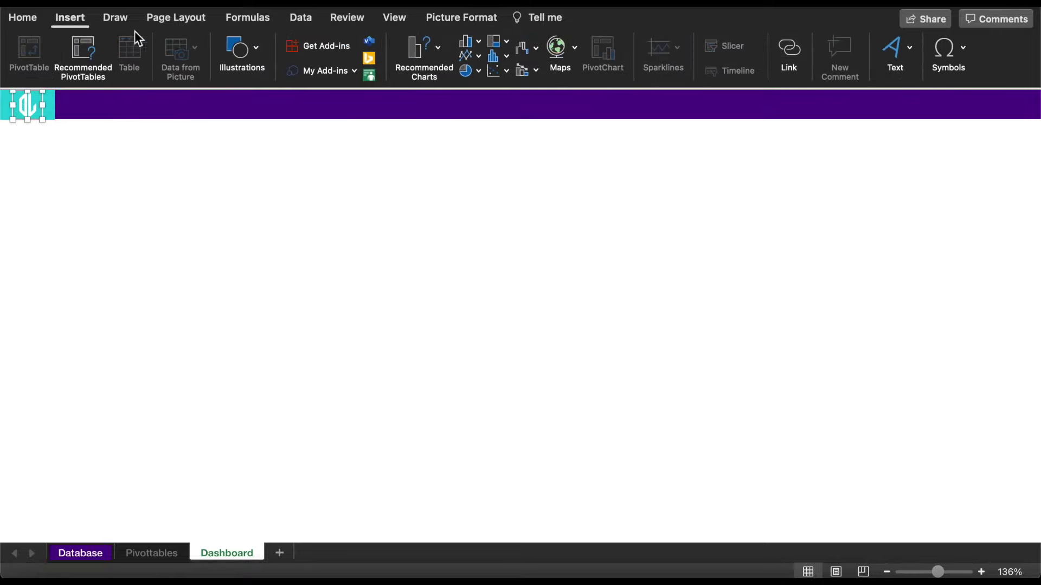
Step: Draw a text box on the purple header bar beside the logo, with Arial 16 font
left_click(252, 54)
left_click(190, 102)
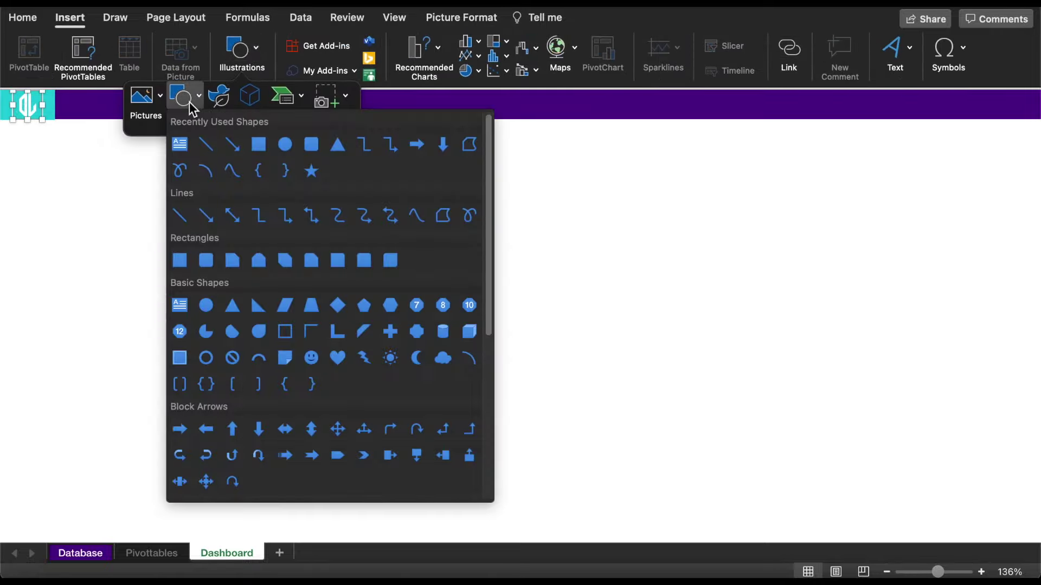
left_click(179, 144)
mouse_move(115, 144)
left_mouse_down()
mouse_move(212, 154)
mouse_move(478, 102)
left_mouse_up()
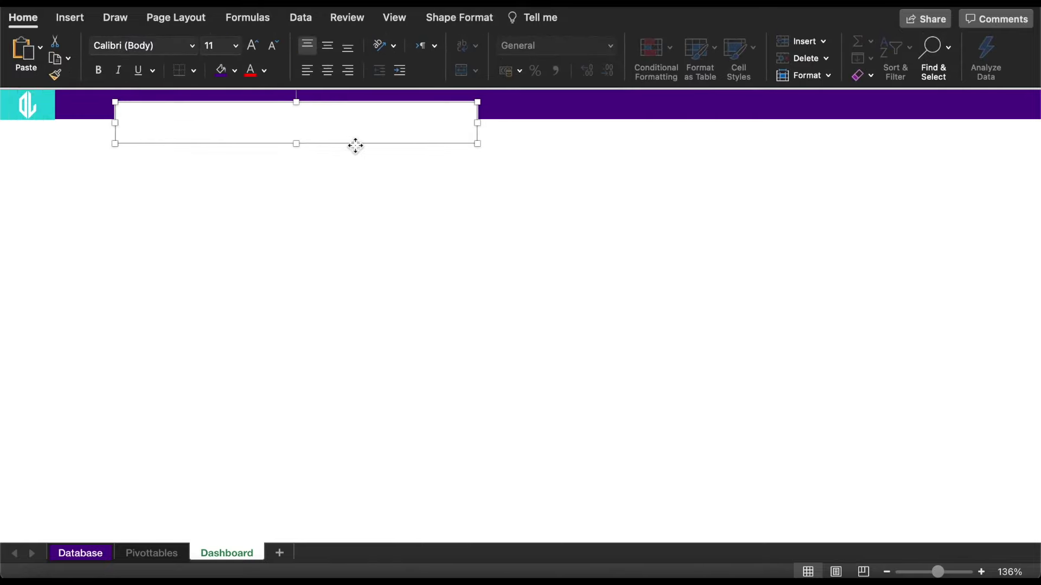
left_click_drag(355, 145, 313, 131)
left_click(236, 46)
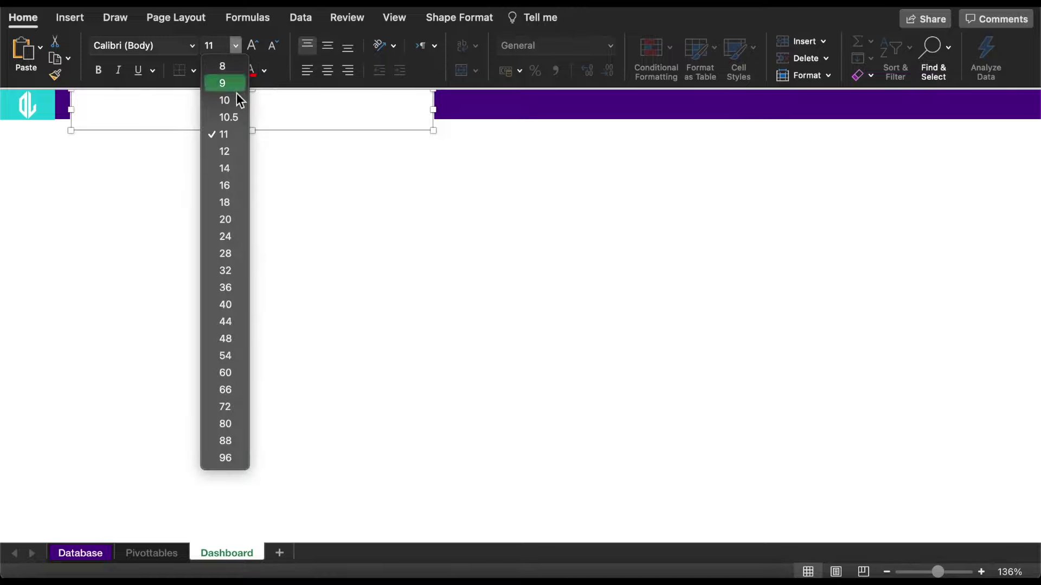
left_click(240, 185)
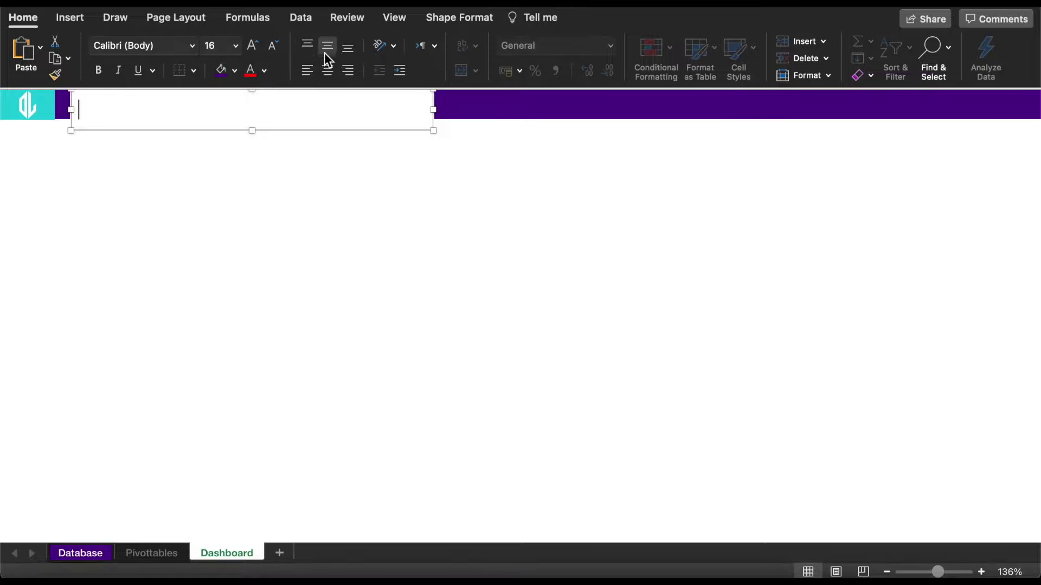
left_click(194, 47)
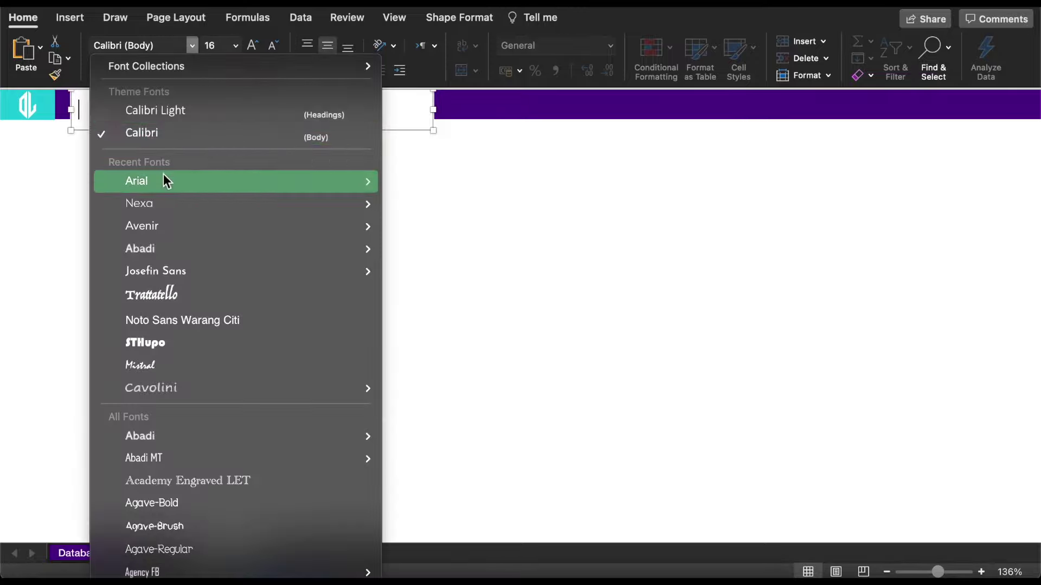
left_click(164, 175)
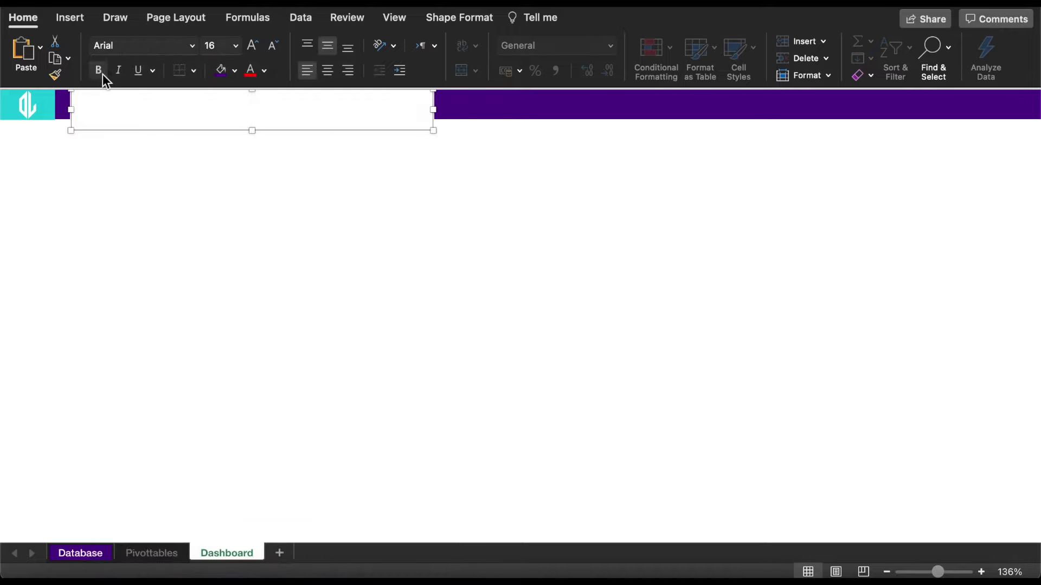
Step: Give the text box No Outline and No Fill
left_click(347, 18)
left_click(449, 13)
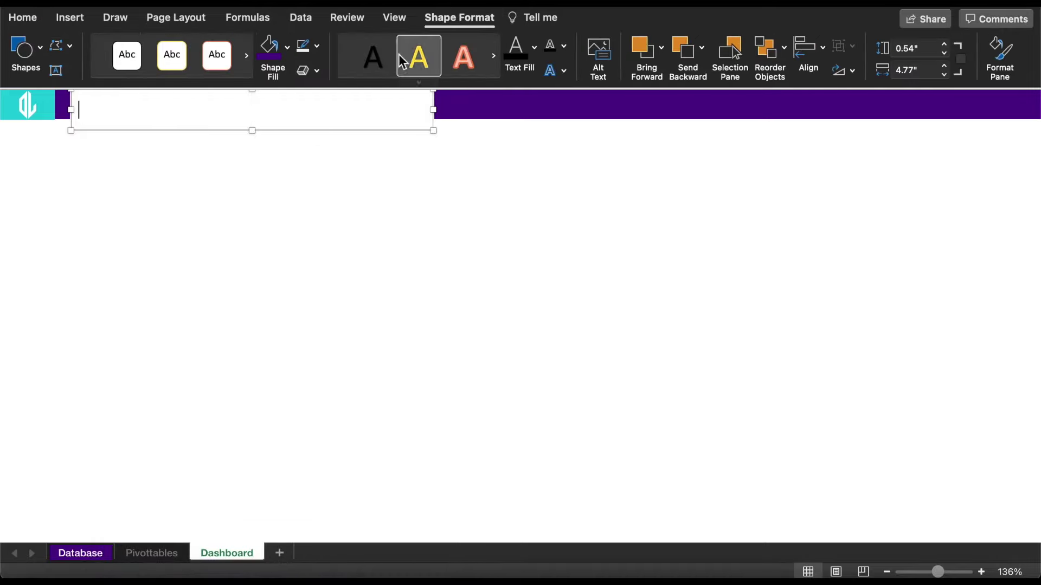
left_click(318, 47)
left_click(323, 91)
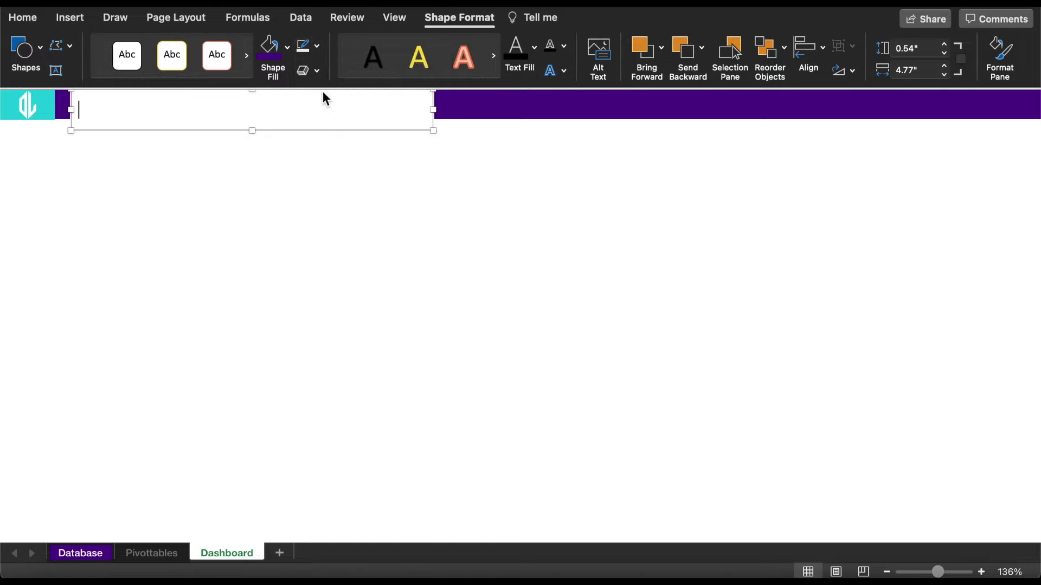
left_click(287, 47)
left_click(295, 105)
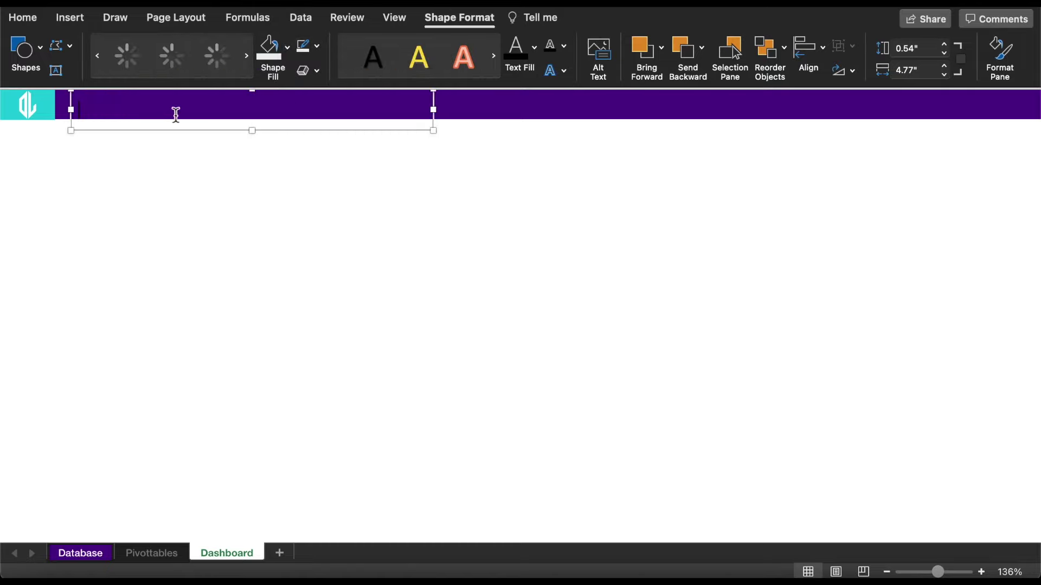
Step: Enter the title 'OTHER LEVELS CALL CENTER DASHBOARD 2021', widen the box, shrink 2021, shorten it
type("OTHER LEVELS CALL CENTER DA")
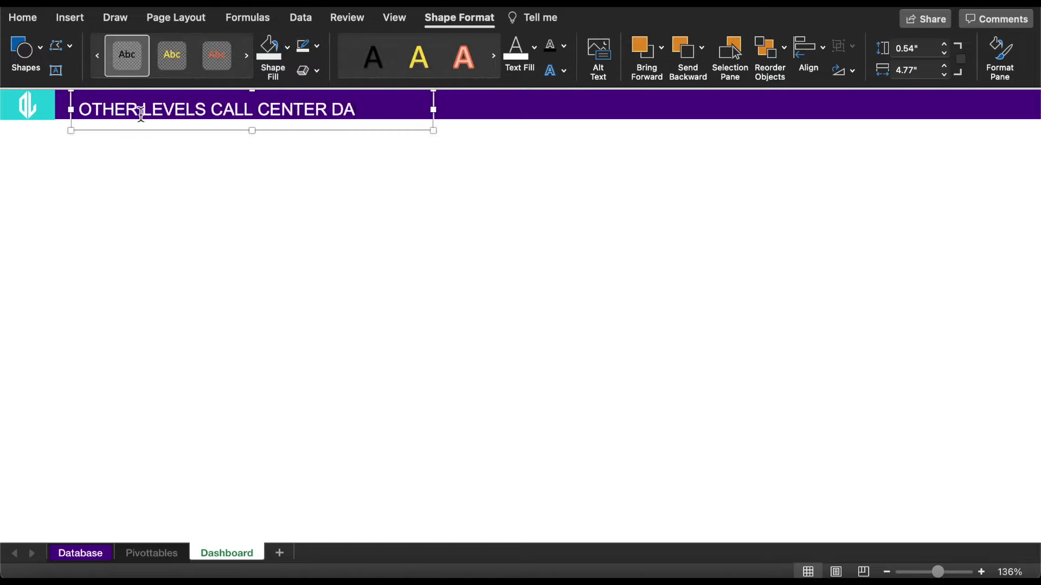
type("SHBOARD 2021")
left_click_drag(433, 109, 583, 109)
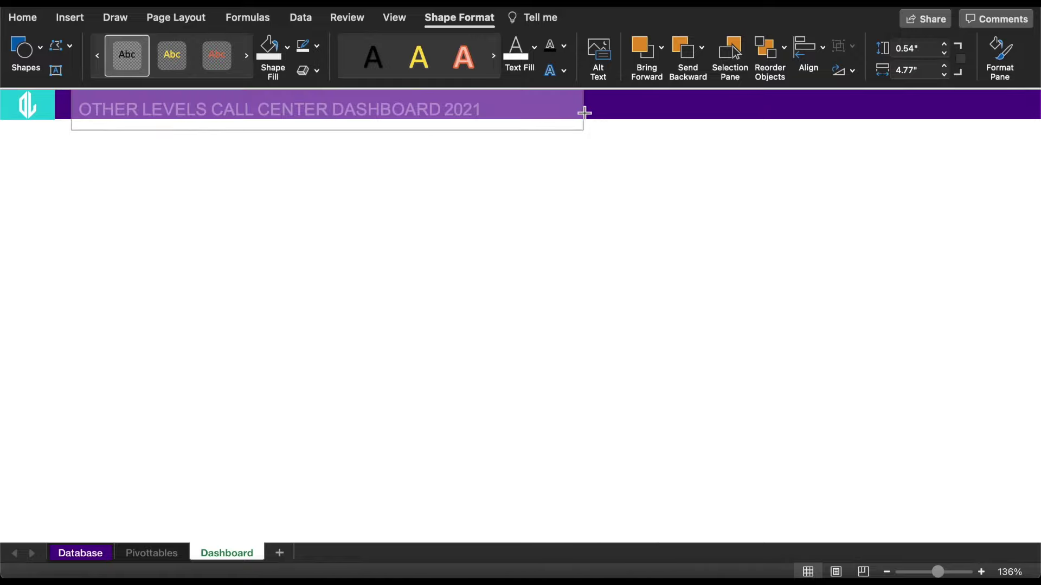
double_click(462, 109)
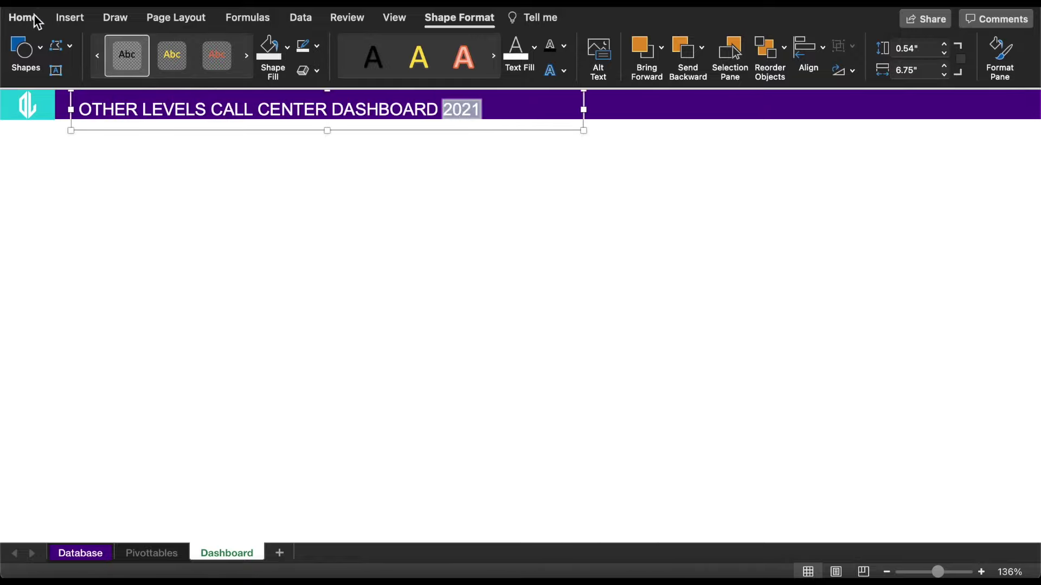
left_click(21, 17)
left_click(272, 45)
left_click(273, 46)
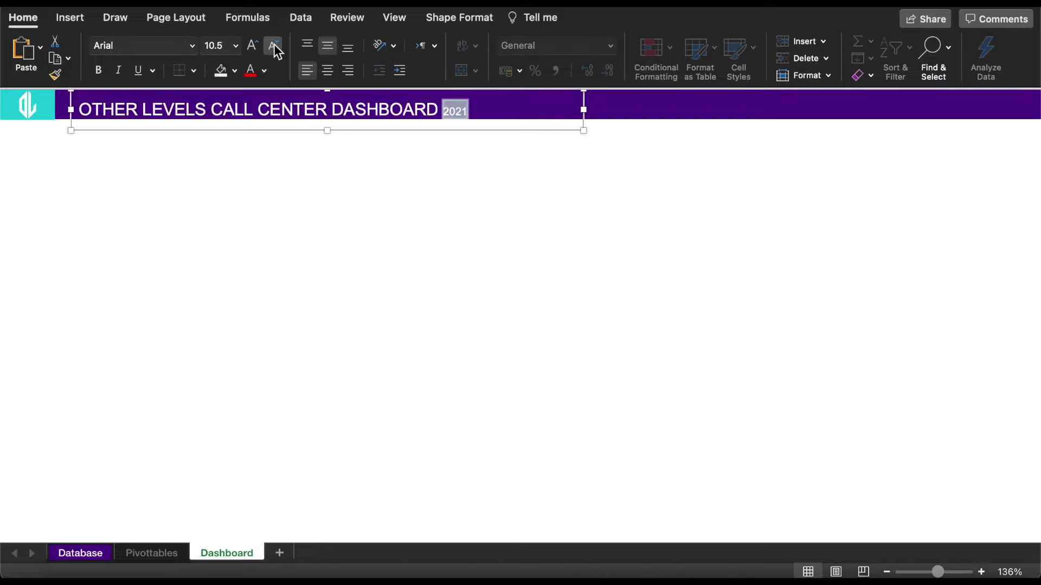
left_click(272, 46)
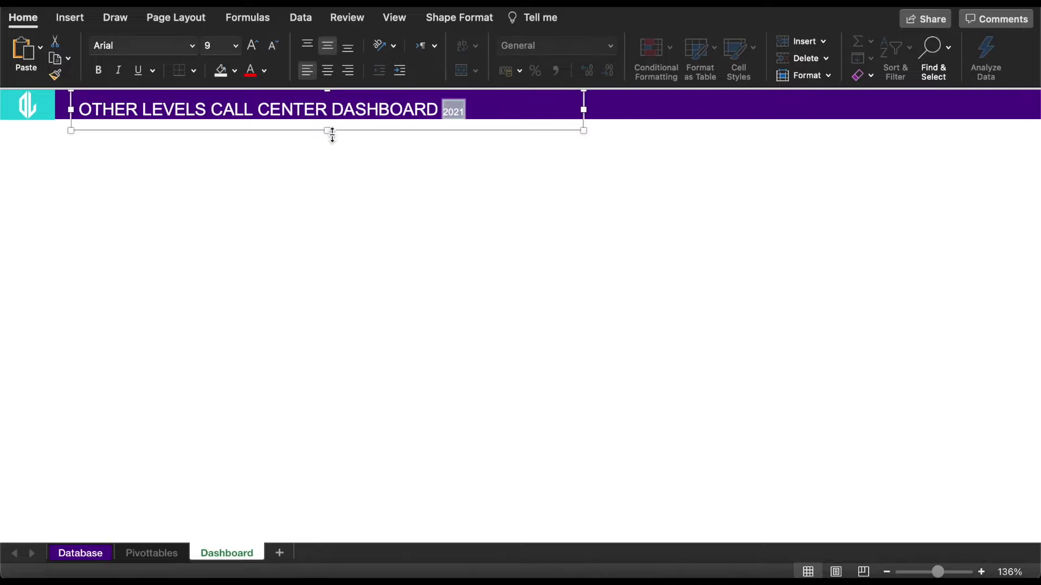
left_click_drag(331, 130, 330, 125)
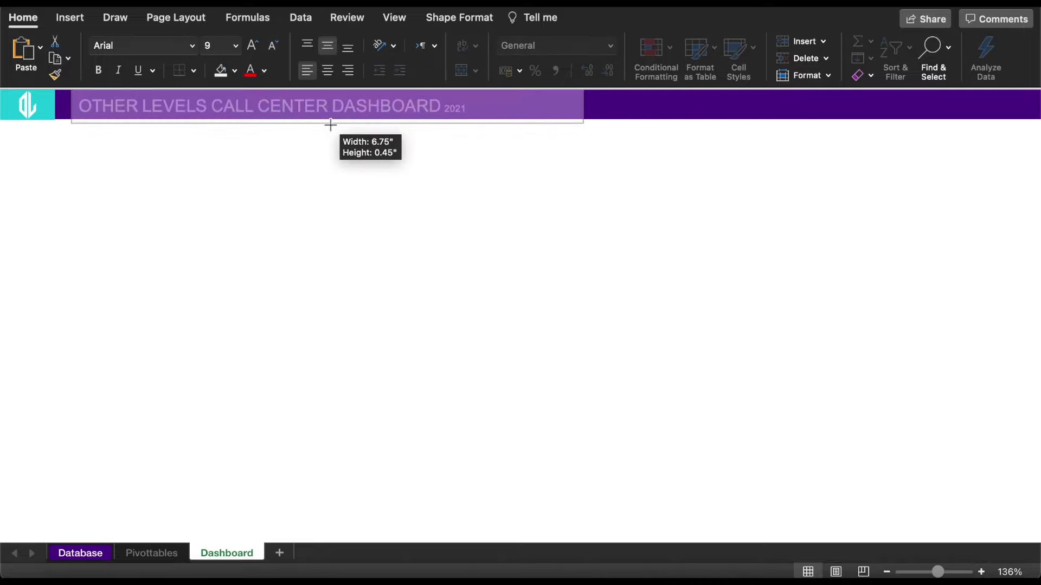
left_click(224, 168)
left_click(69, 17)
Step: Draw a small rectangle in the header bar with no outline and white fill
left_click(241, 49)
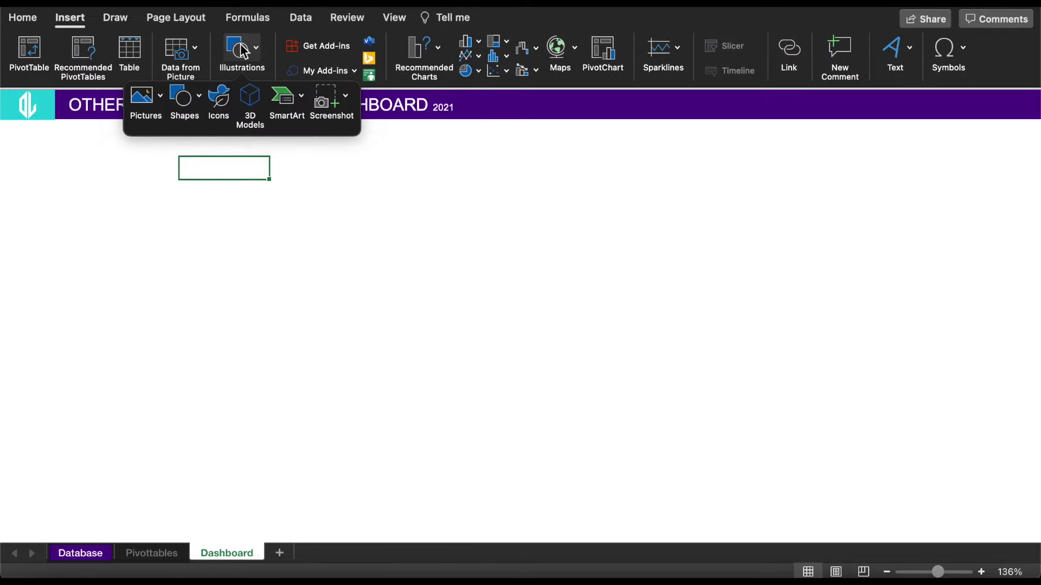
left_click(185, 97)
left_click(268, 142)
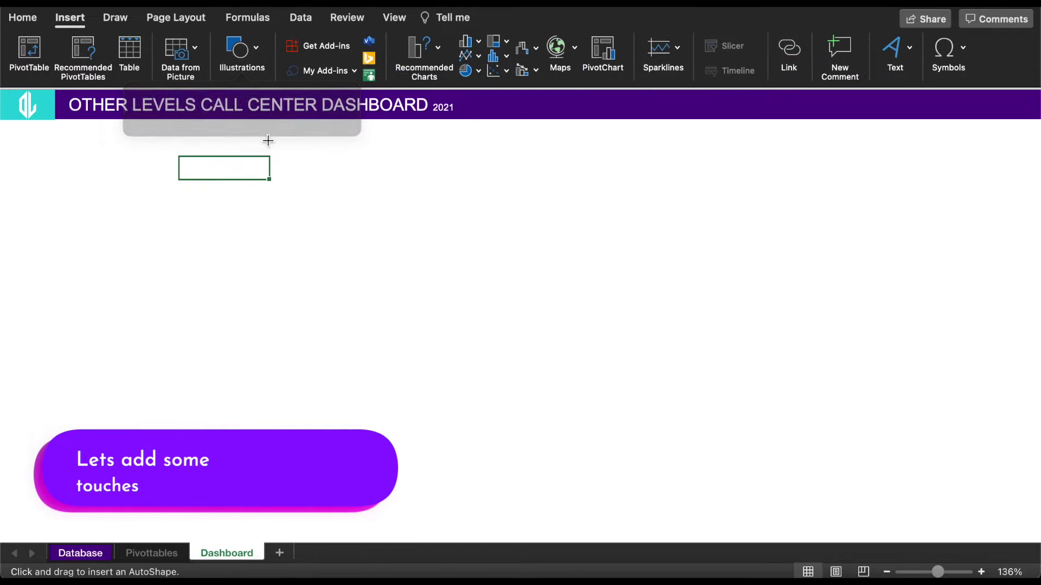
left_click_drag(536, 117, 564, 100)
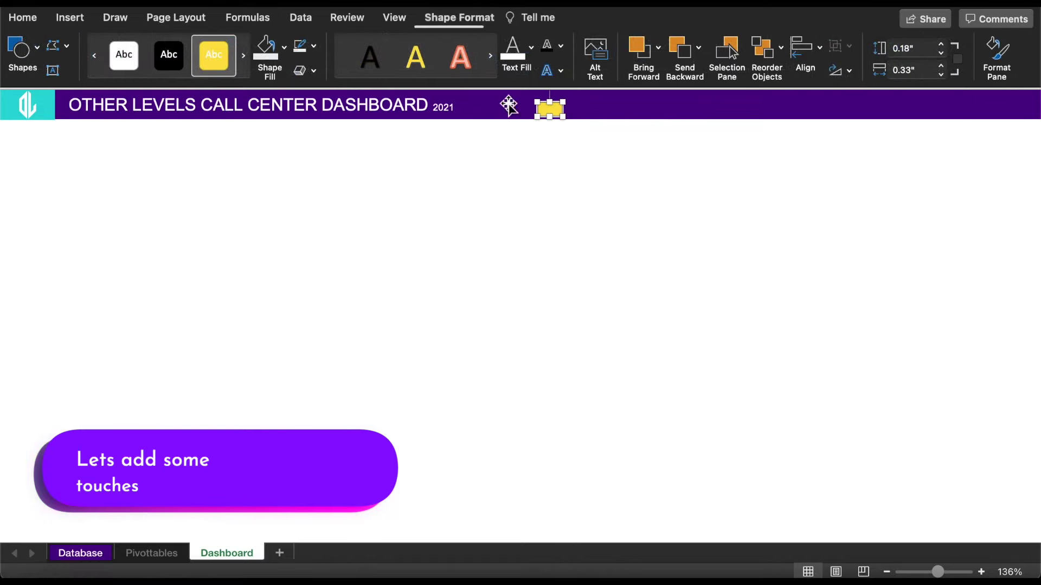
left_click(313, 45)
left_click(323, 94)
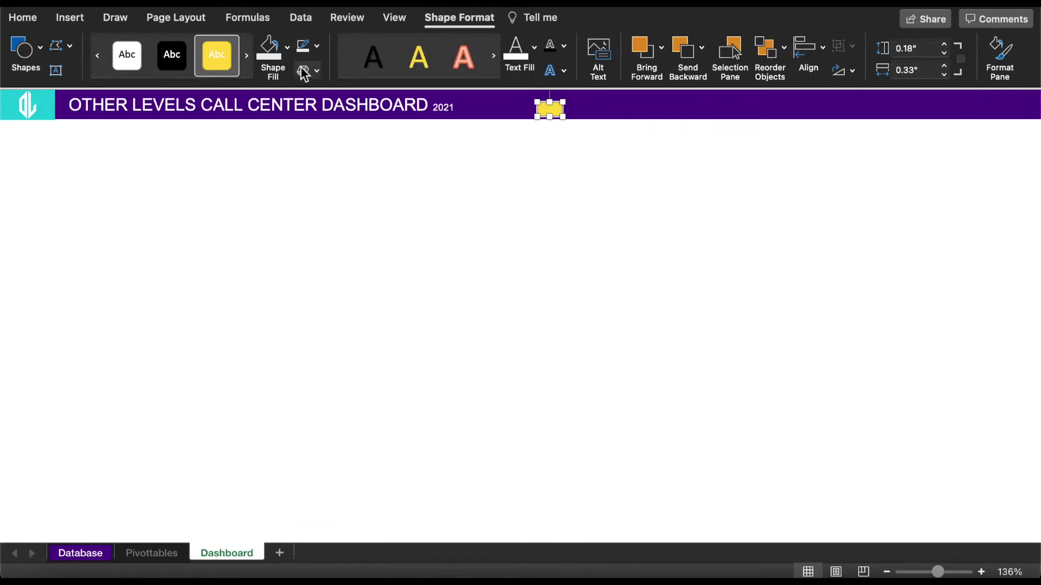
left_click(288, 49)
left_click(269, 142)
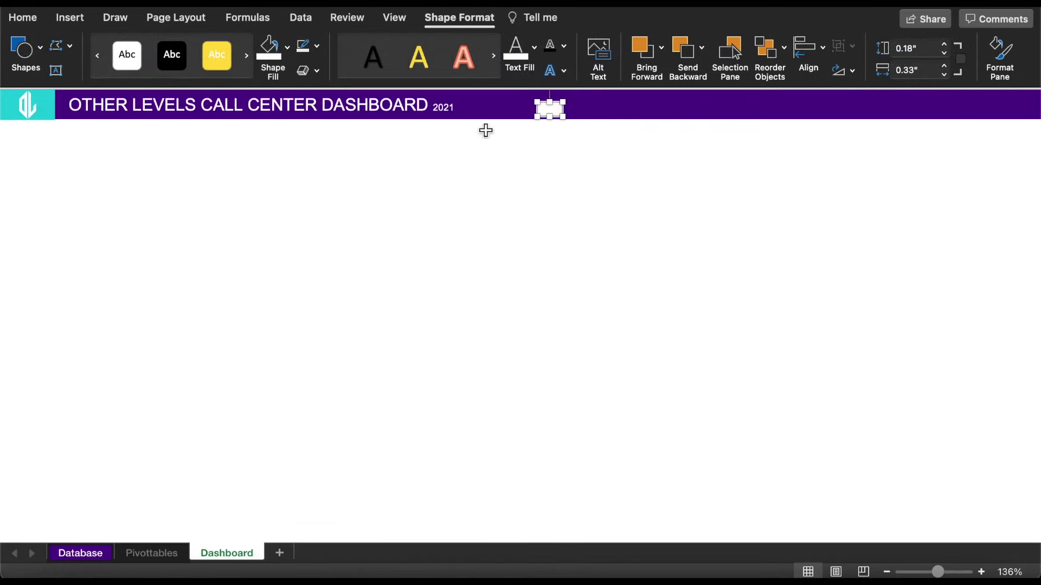
Step: Set the rectangle's fill transparency to 81% and shrink it at the banner's top edge
double_click(565, 124)
left_click(822, 193)
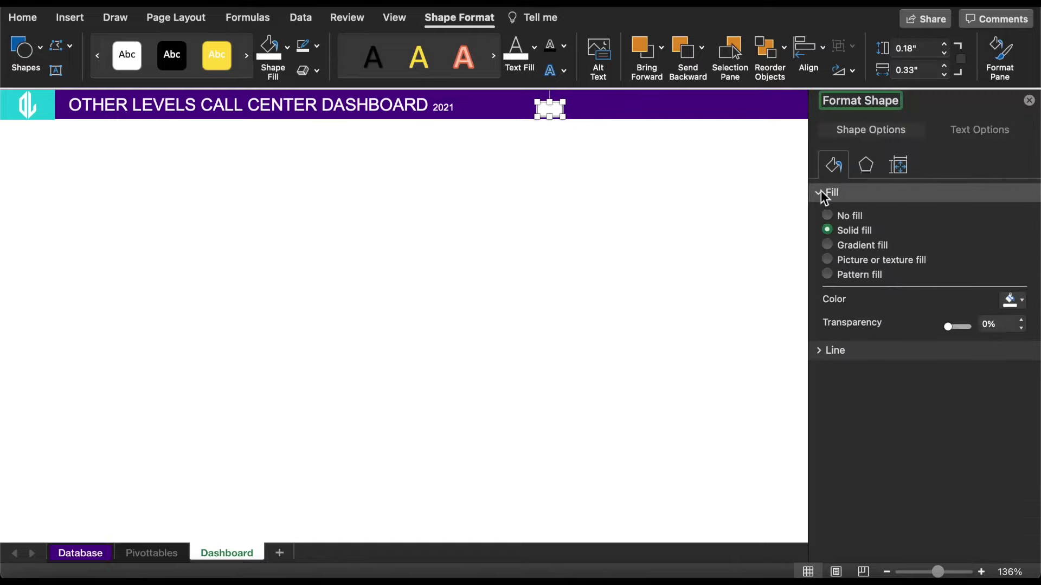
left_click_drag(949, 327, 957, 327)
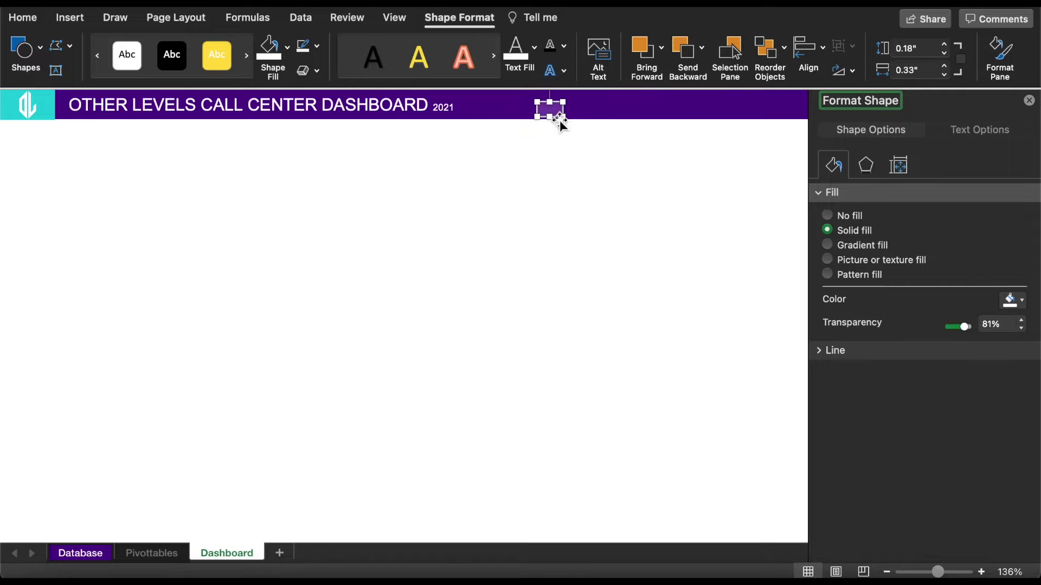
mouse_move(550, 110)
left_mouse_down()
mouse_move(546, 98)
mouse_move(636, 112)
left_mouse_up()
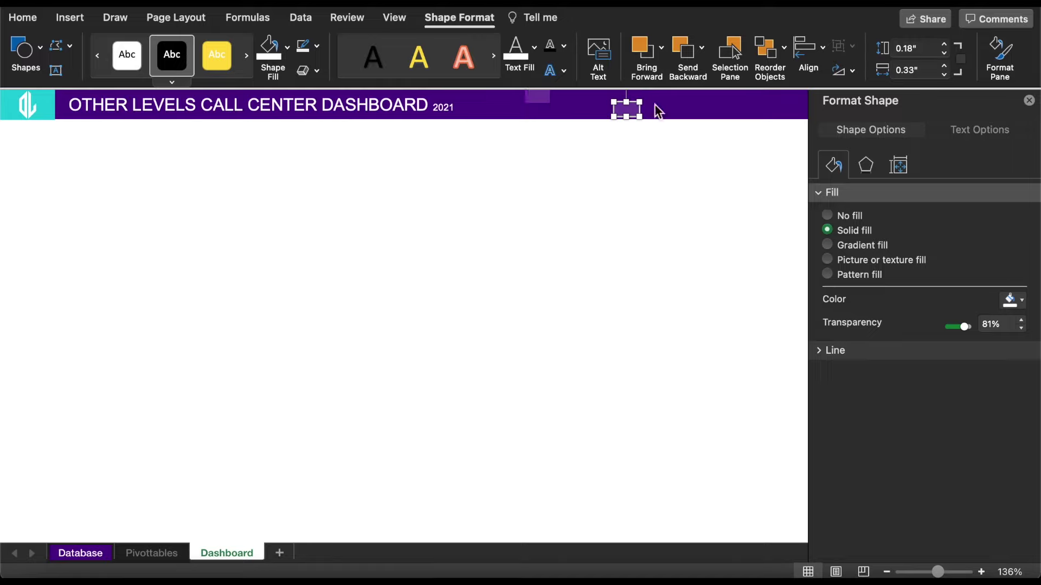
left_click_drag(641, 117, 630, 118)
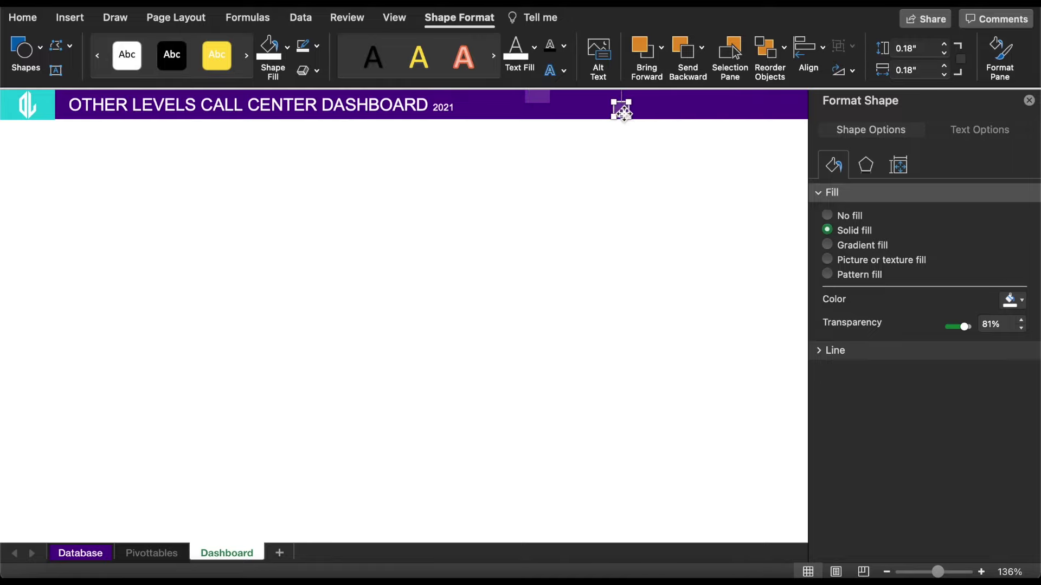
Step: Copy the square further along the bar and change the copy into a triangle
left_click_drag(623, 112, 716, 112)
left_click(60, 46)
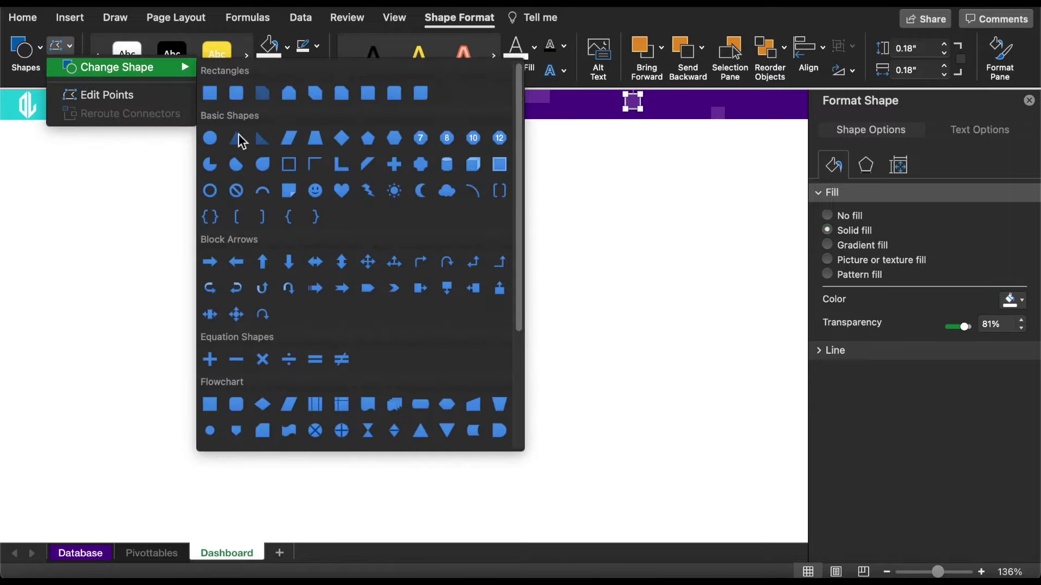
left_click(241, 142)
left_click_drag(642, 111, 645, 109)
scroll(636, 190, "right", 5)
mouse_move(413, 102)
left_mouse_down()
mouse_move(396, 106)
mouse_move(680, 103)
mouse_move(582, 107)
left_mouse_up()
Step: Change a small shape into a circle sized 0.2" by 0.2"
left_click(60, 45)
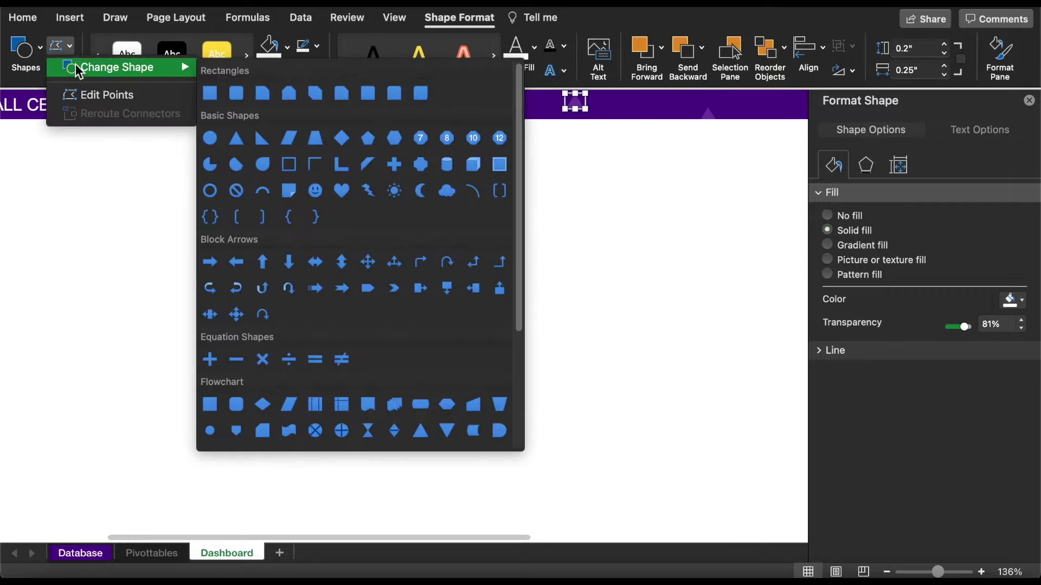
left_click(212, 139)
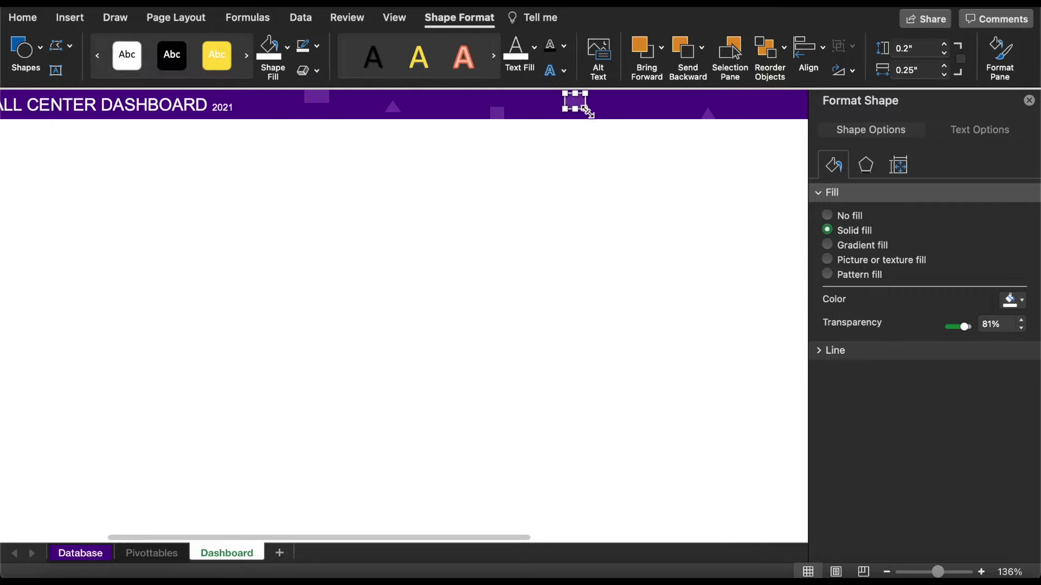
left_click(944, 52)
left_click(943, 75)
left_click(943, 44)
left_click(943, 65)
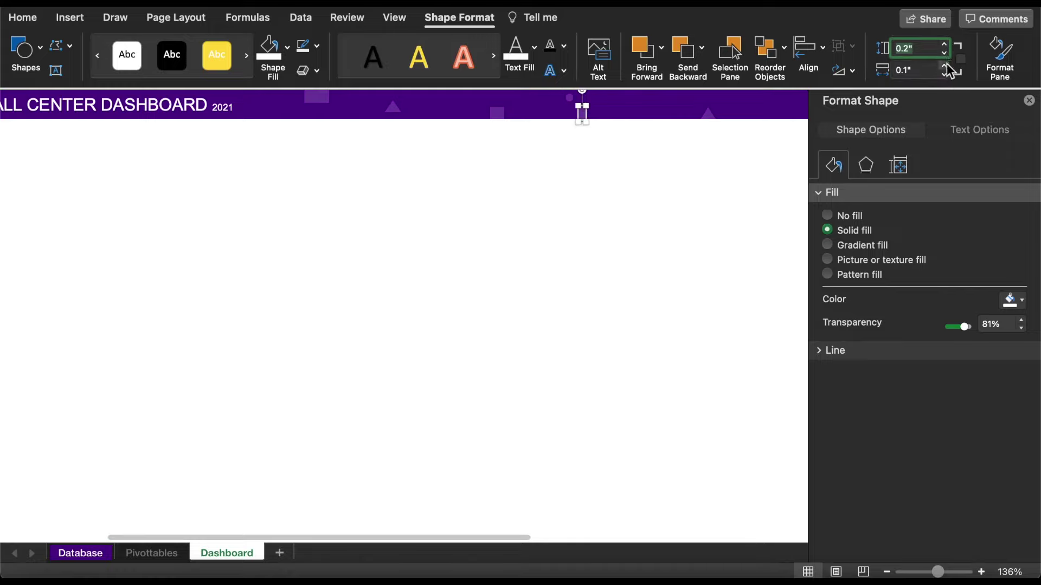
Step: Move another small square further right along the banner
scroll(404, 271, "right", 5)
left_click_drag(379, 100, 77, 124)
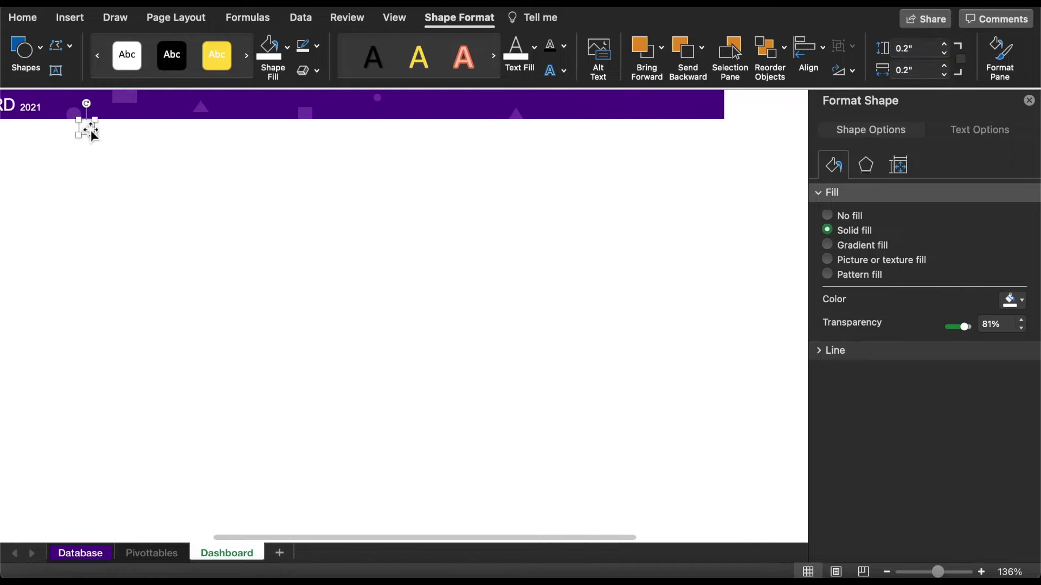
left_click(306, 113)
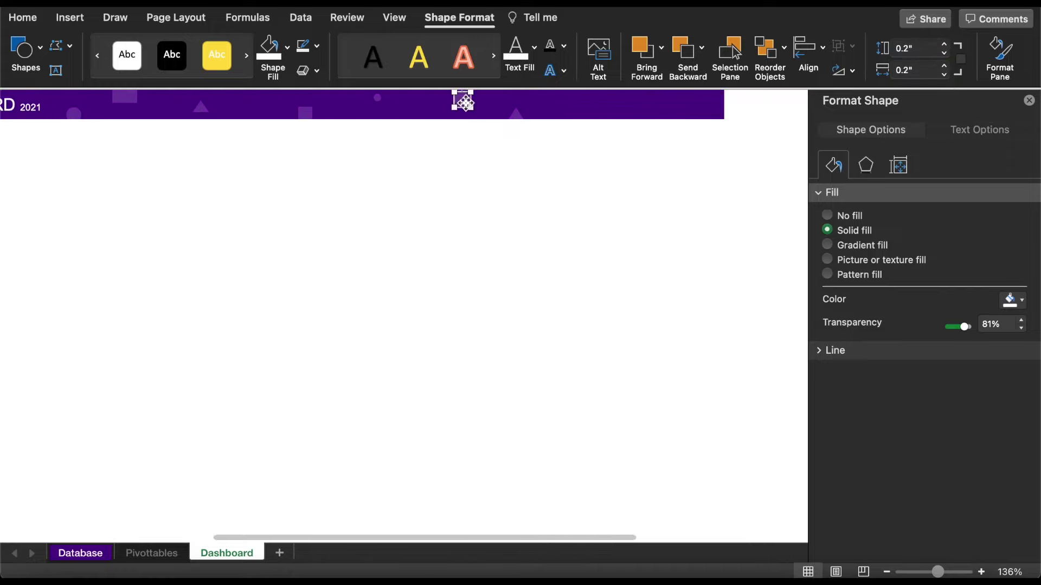
mouse_move(305, 113)
left_mouse_down()
mouse_move(405, 112)
mouse_move(410, 103)
left_mouse_up()
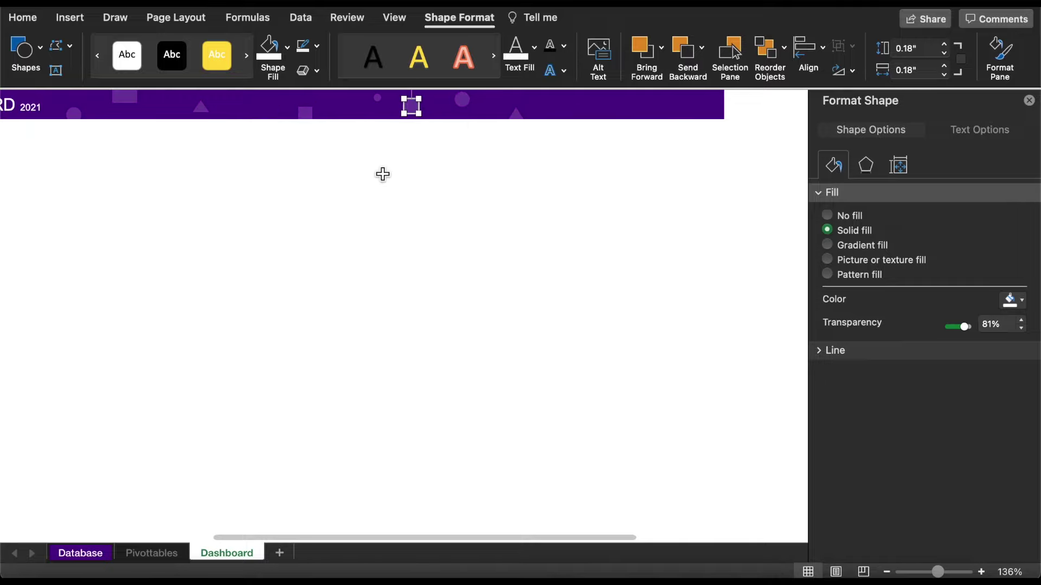
scroll(383, 175, "left", 5)
left_click(545, 178)
scroll(546, 177, "right", 5)
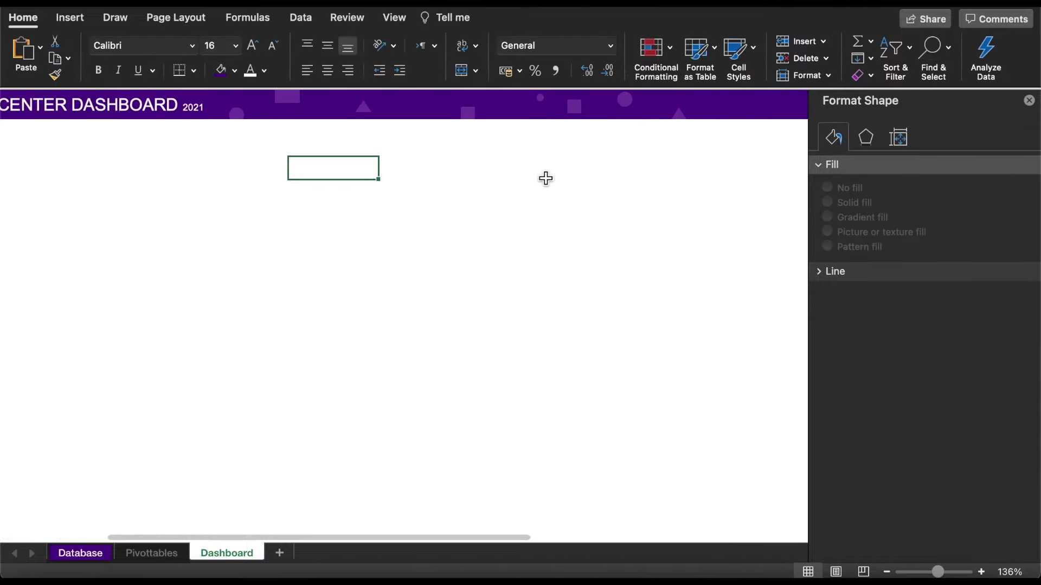
Step: Duplicate the title box to the right as a Last Update label in Calibri (Body) 12
left_click(120, 112)
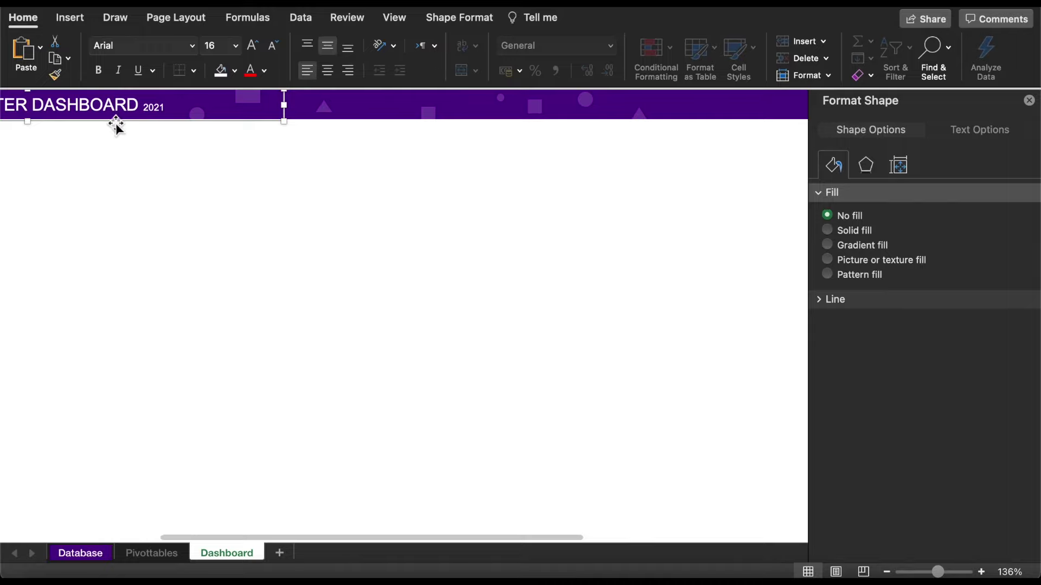
left_click_drag(116, 124, 633, 114)
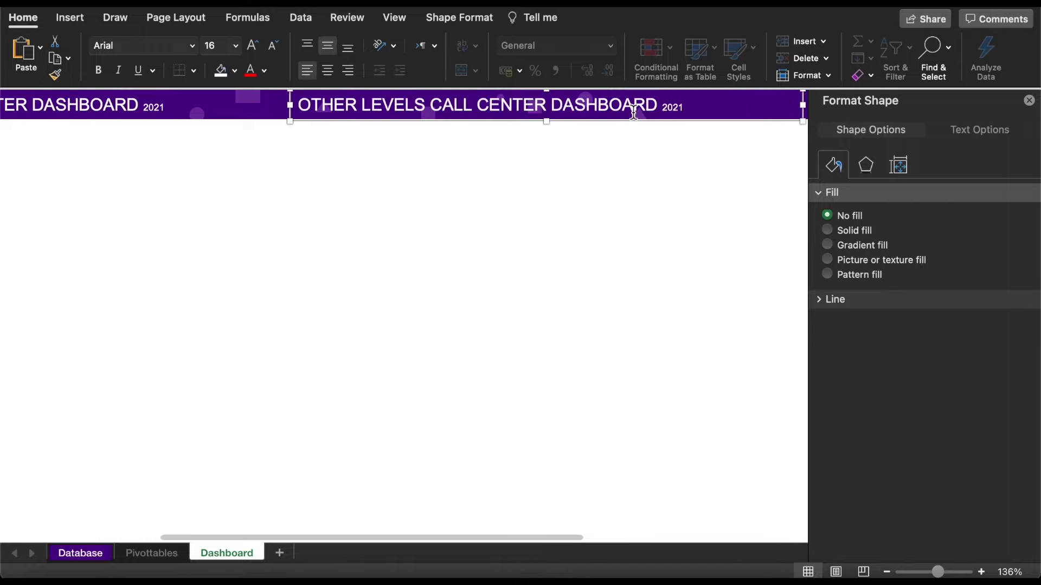
triple_click(531, 106)
key("BackSpace")
type("Last Update")
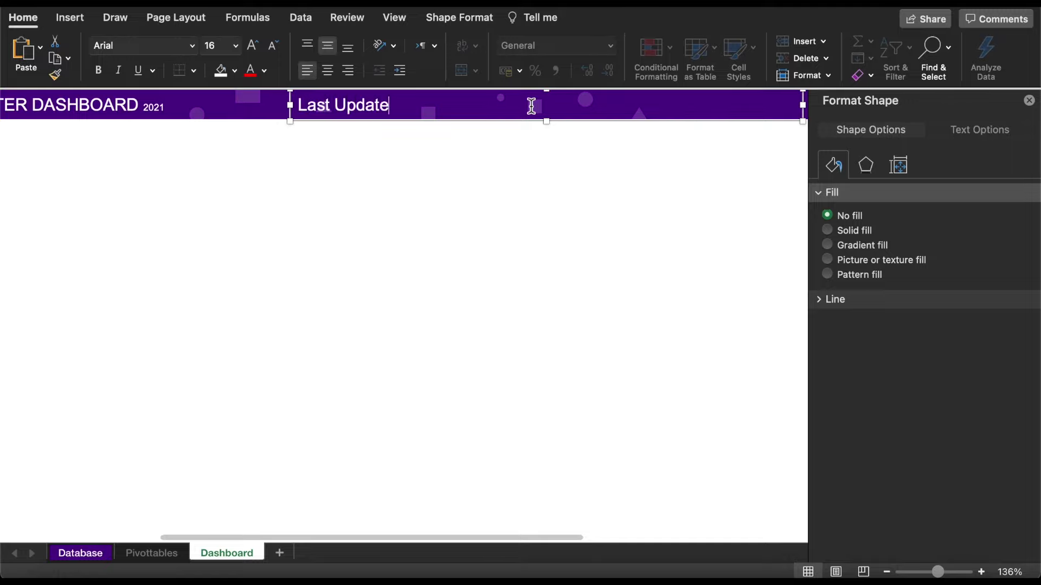
left_click(192, 46)
left_click(161, 133)
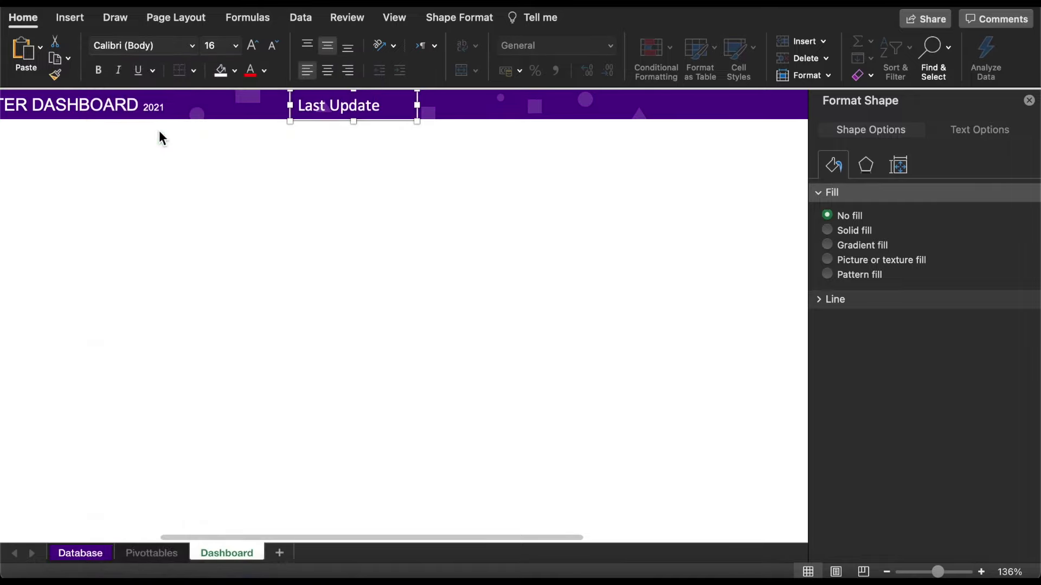
left_click(276, 48)
left_click(235, 46)
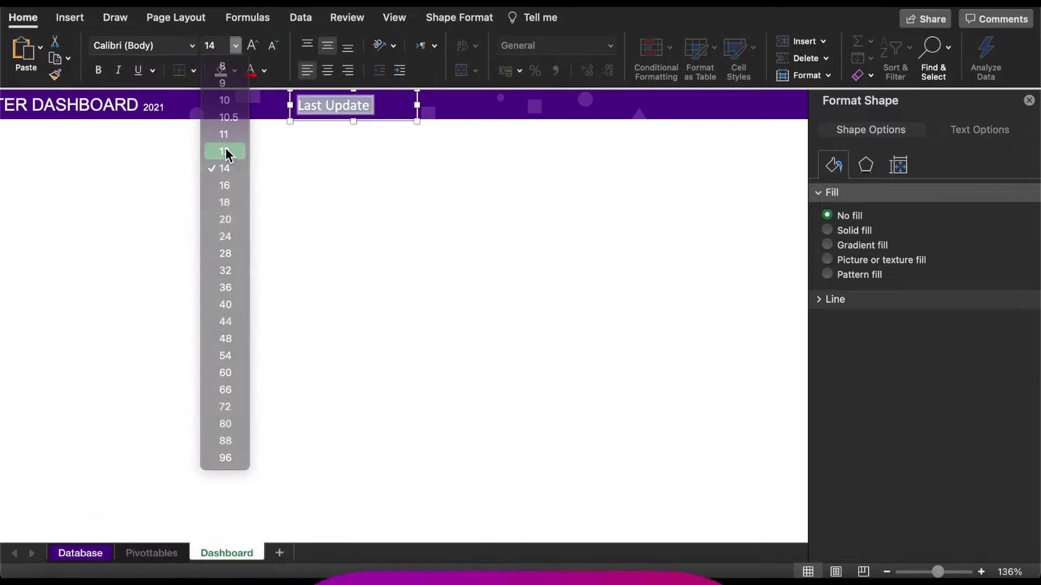
left_click(225, 151)
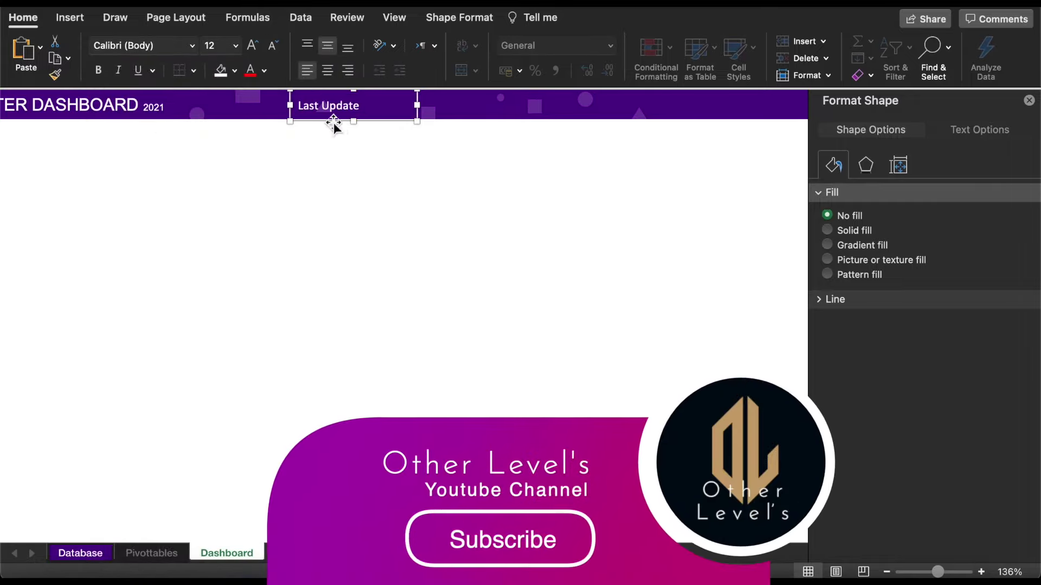
Step: Copy the label to hold the date 'Sunday, 10 Sep 2021' and make Last Update bold
left_click_drag(331, 121, 415, 121)
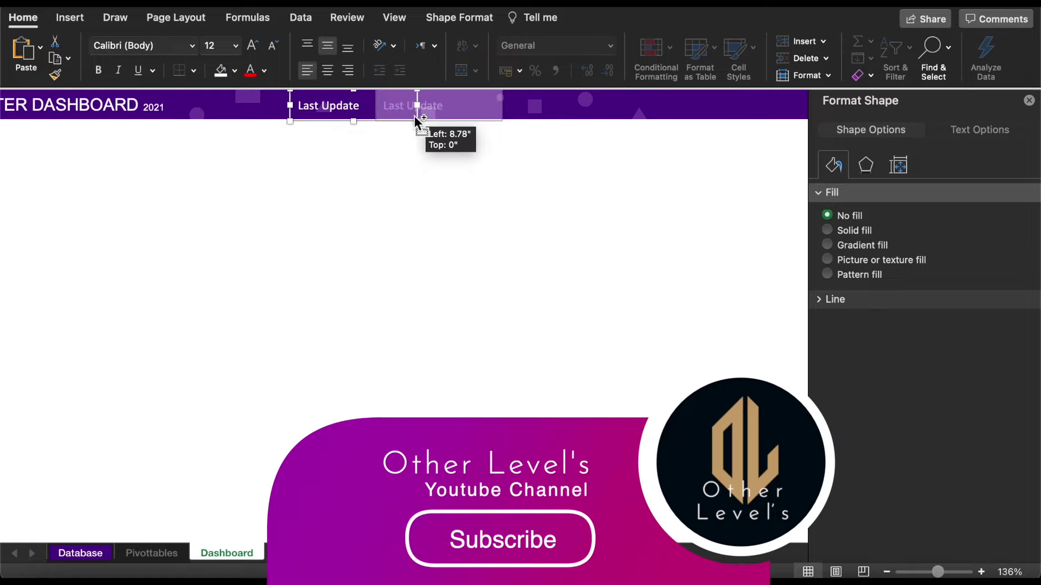
type("10 Sep 2021")
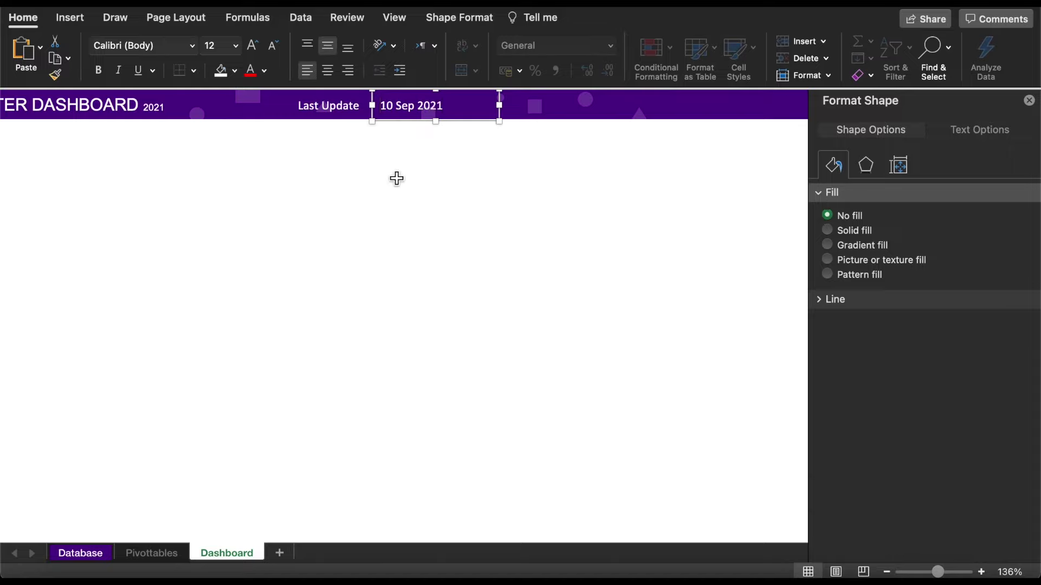
type("Sunday ")
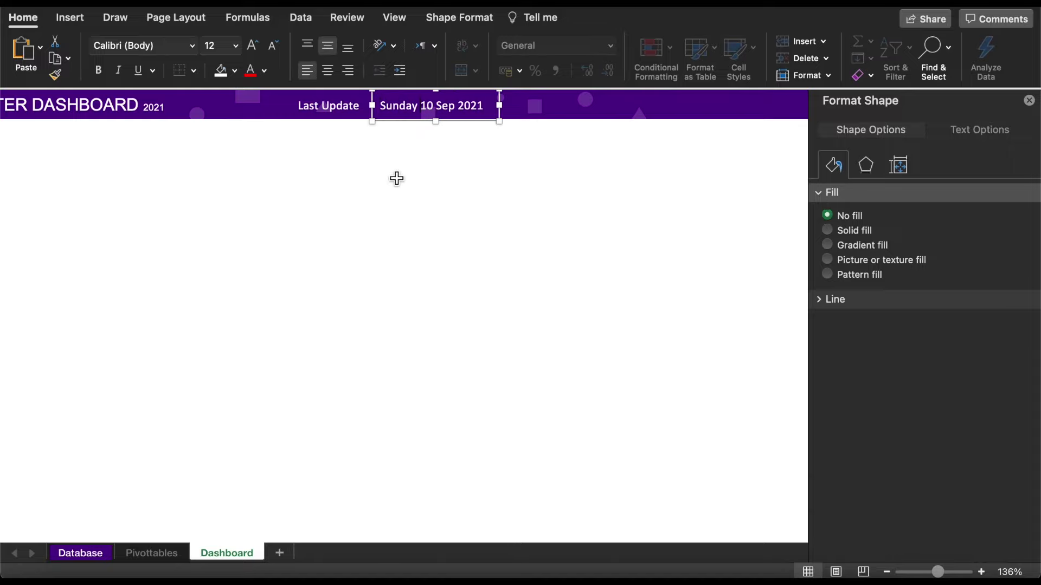
type(",")
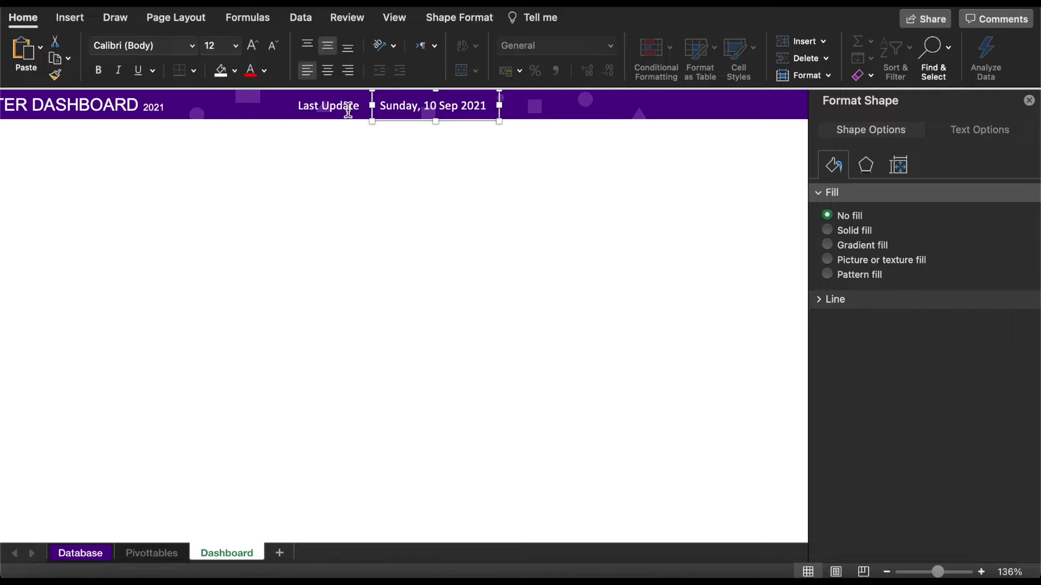
left_click(348, 107)
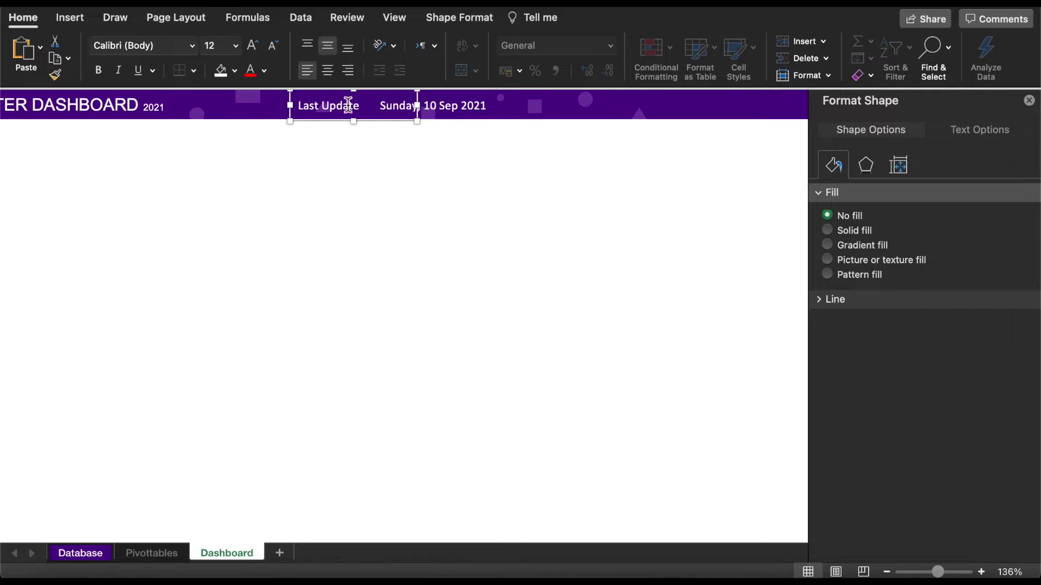
left_click(99, 70)
Step: Set both header labels to size 11 and move them to the bar's right end
left_click(433, 106)
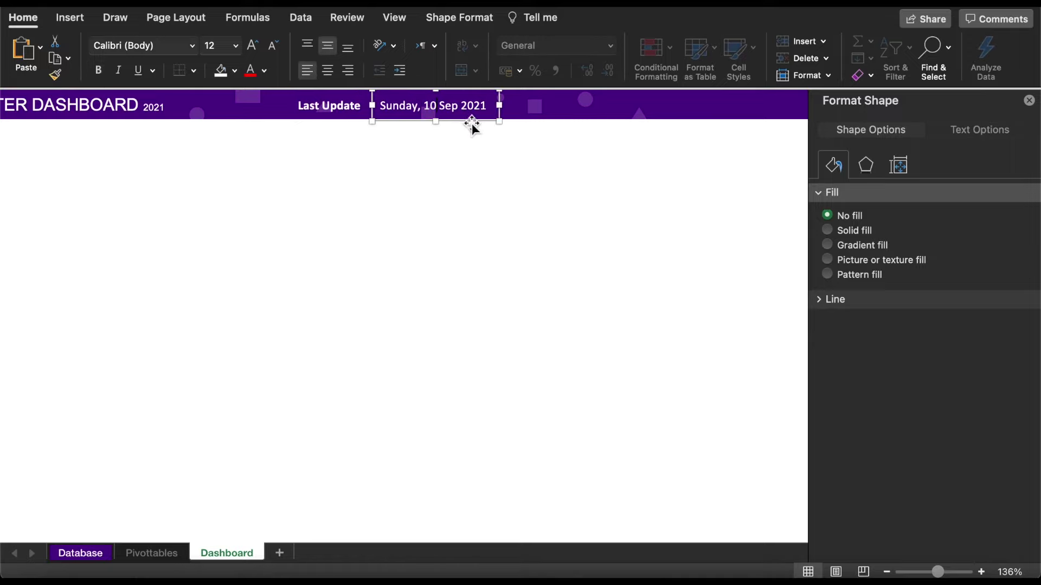
left_click(236, 45)
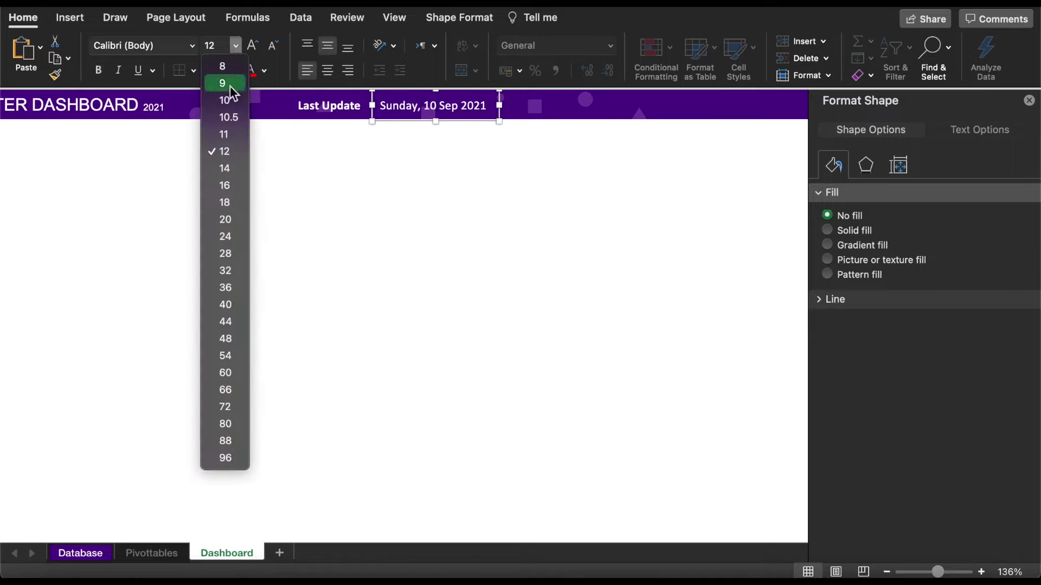
left_click(224, 134)
left_click_drag(355, 106, 650, 107)
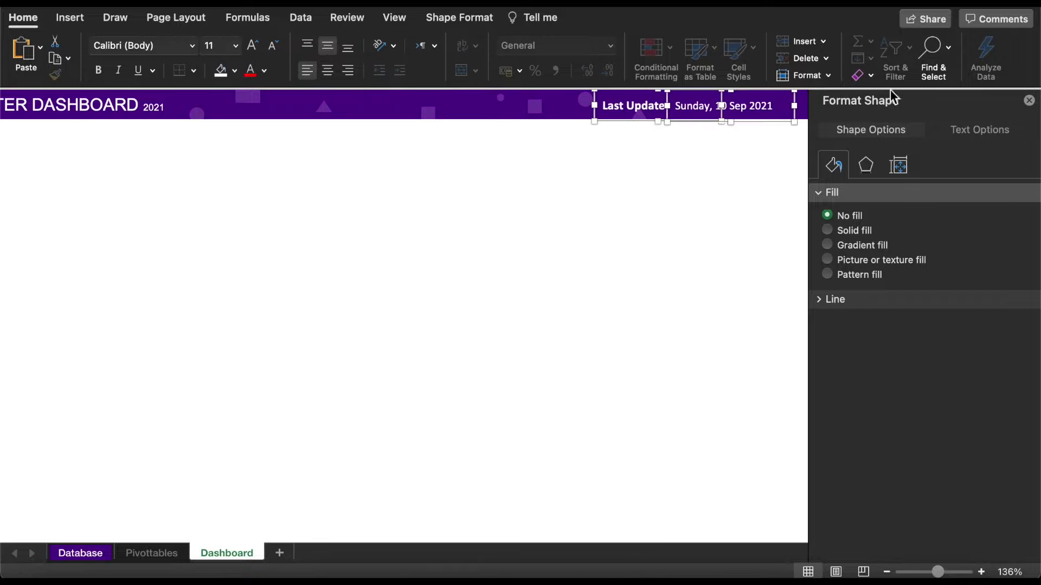
left_click(1028, 101)
scroll(477, 342, "left", 10)
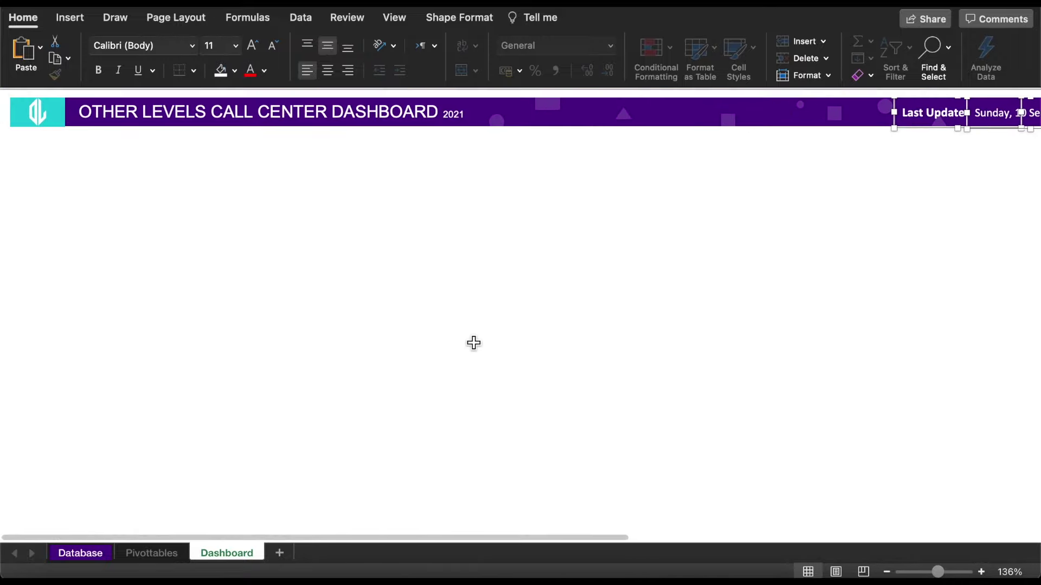
left_click(69, 17)
left_click(239, 49)
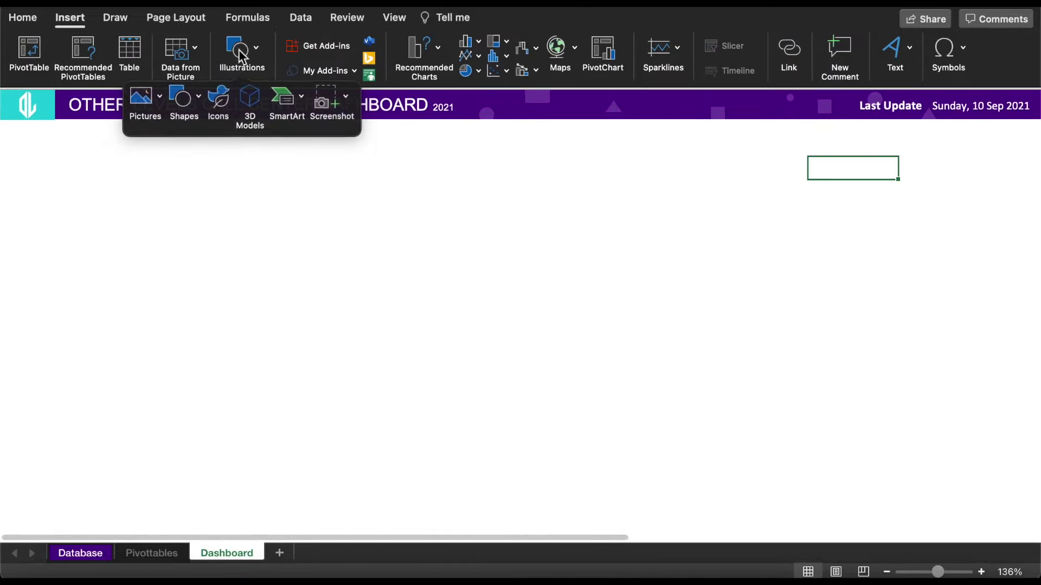
Step: Insert the circular refresh icon found by searching 'update' and shrink it beside Last Update
left_click(212, 93)
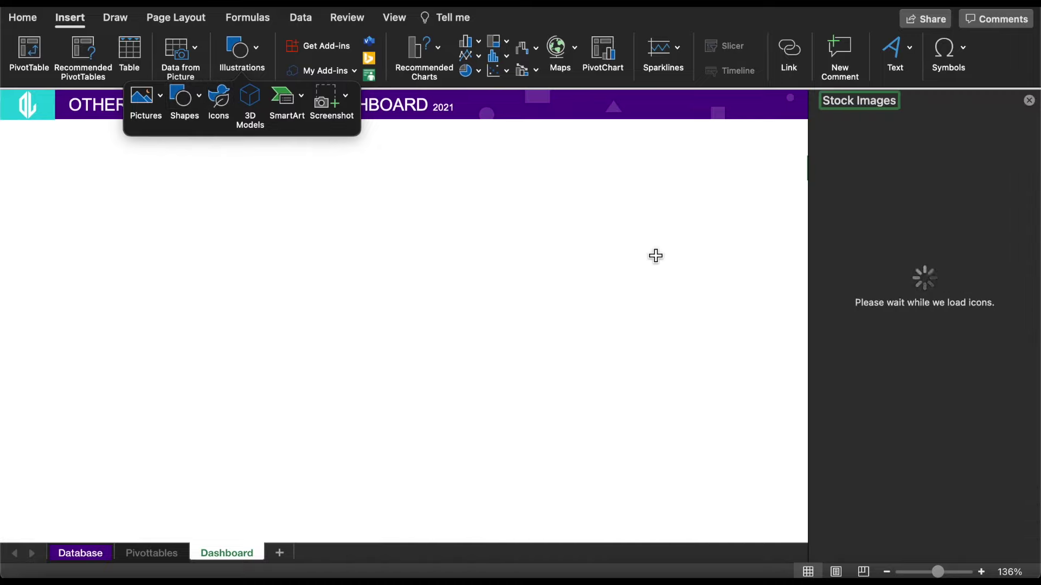
type("update")
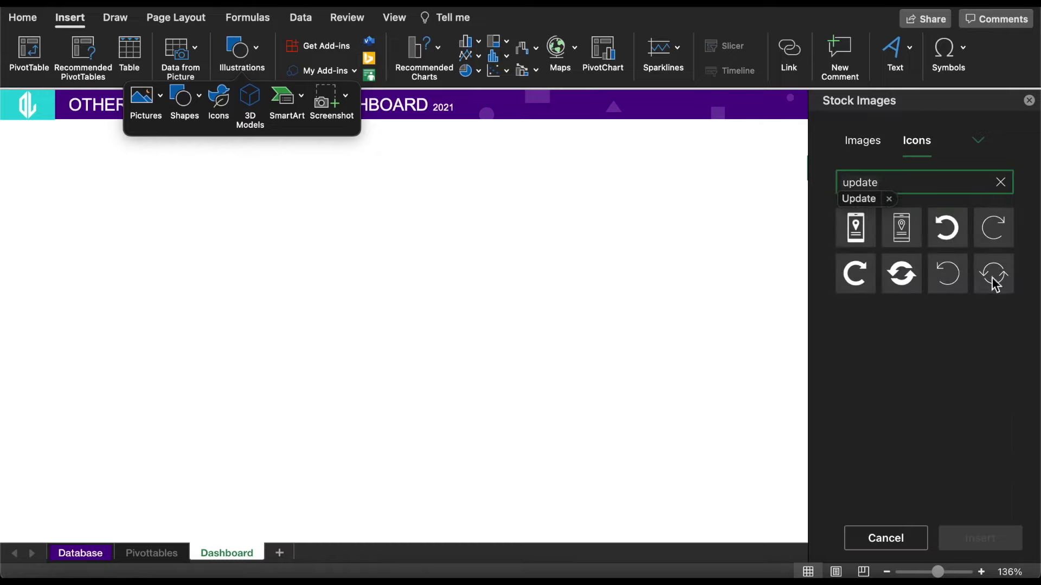
left_click(994, 279)
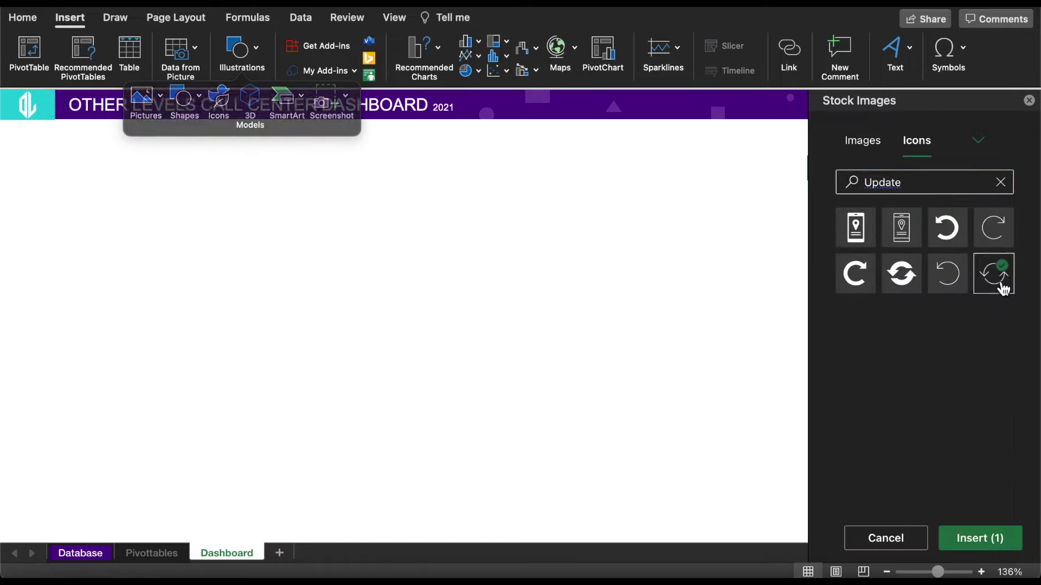
left_click(957, 535)
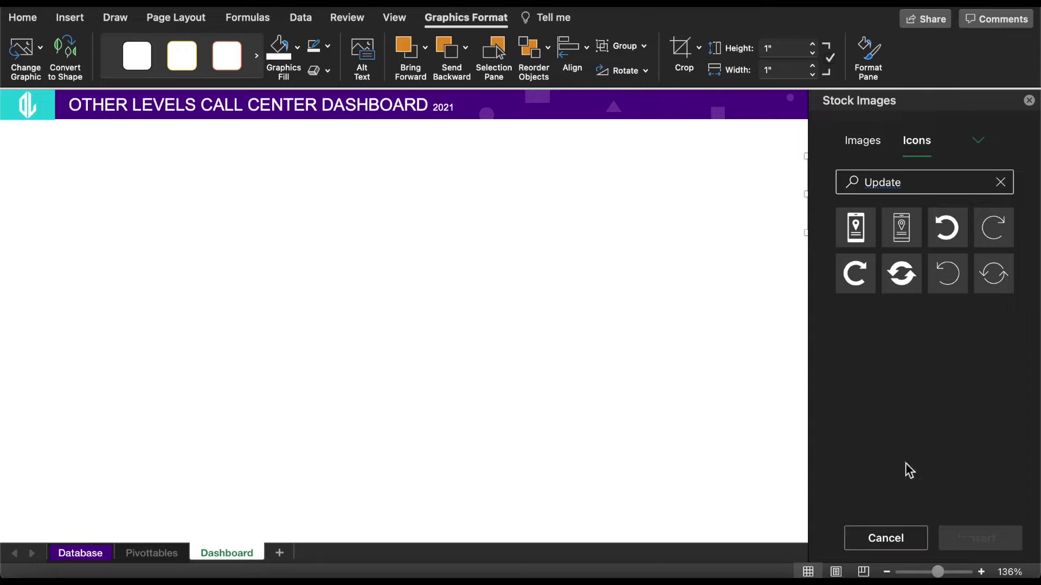
mouse_move(884, 233)
left_mouse_down()
mouse_move(825, 175)
mouse_move(854, 116)
left_mouse_up()
Step: Set the dashboard title text to font size 14
double_click(300, 104)
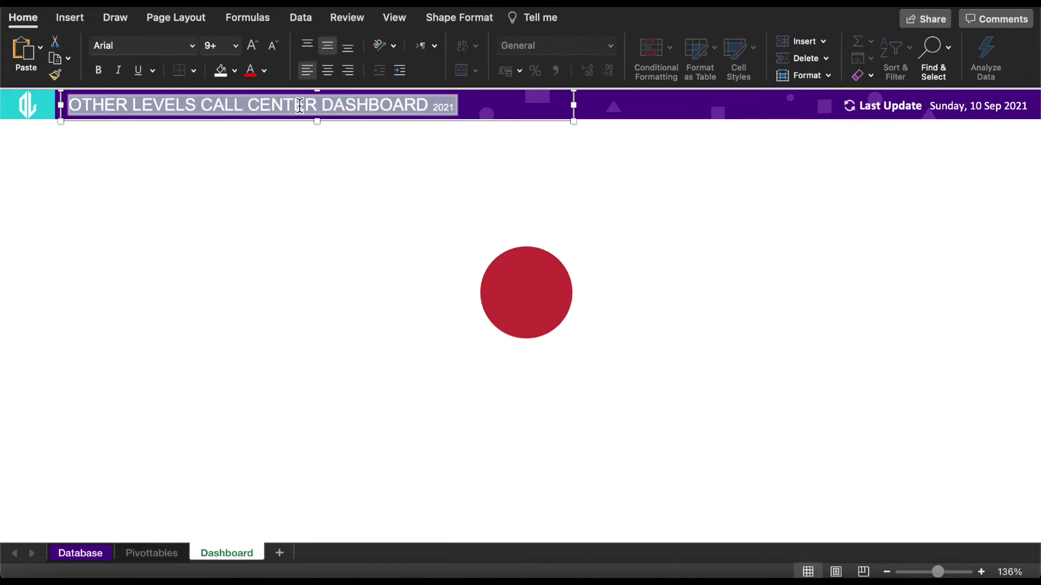
left_click_drag(431, 104, 69, 105)
left_click(235, 46)
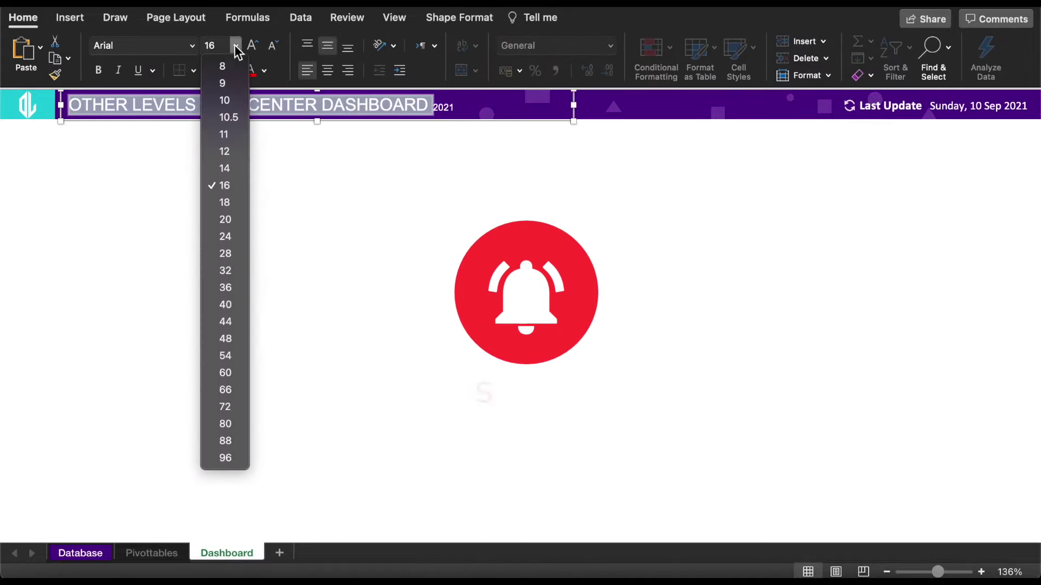
left_click(225, 168)
left_click(258, 193)
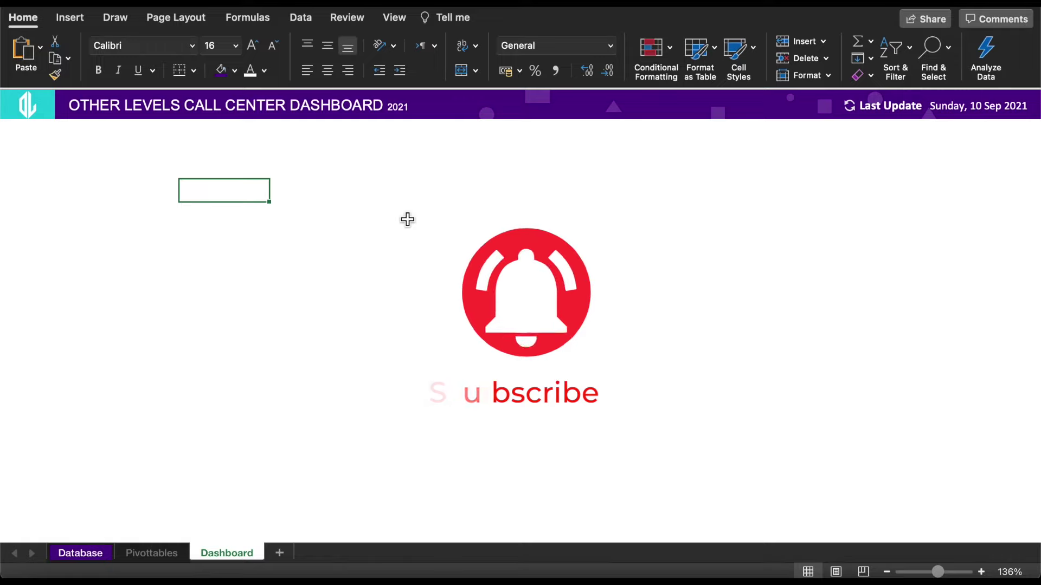
left_click(70, 18)
left_click(242, 54)
Step: Insert the purple wave picture, crop it to a subtly rounded rectangle, and move it left
left_click(156, 105)
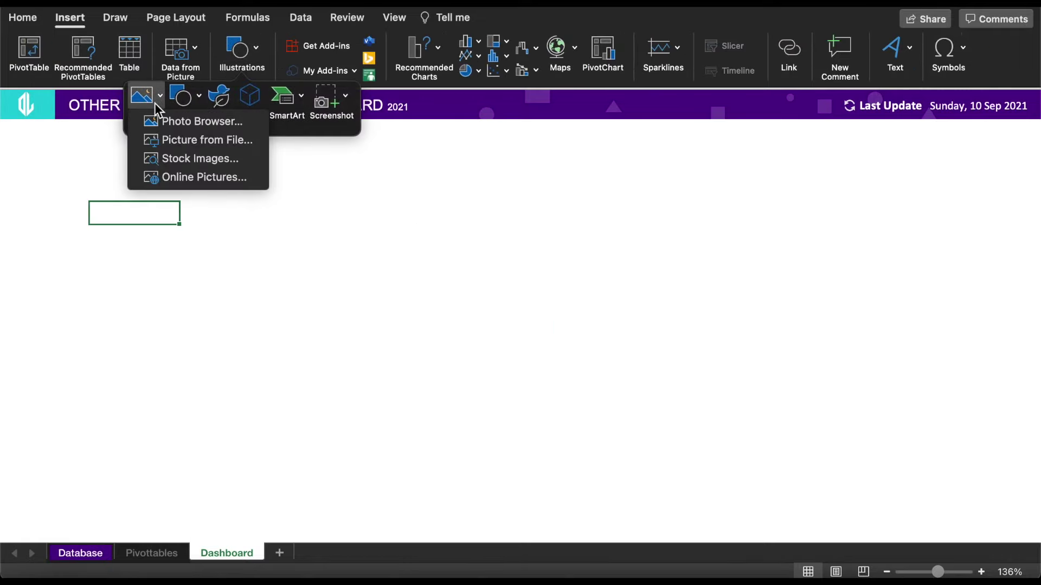
left_click(182, 138)
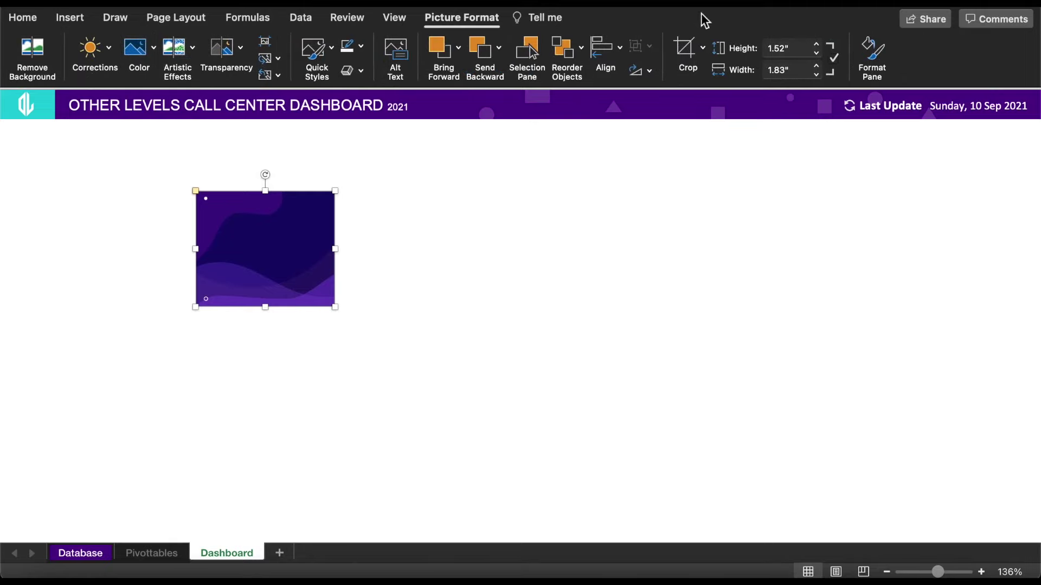
left_click(704, 48)
mouse_move(739, 92)
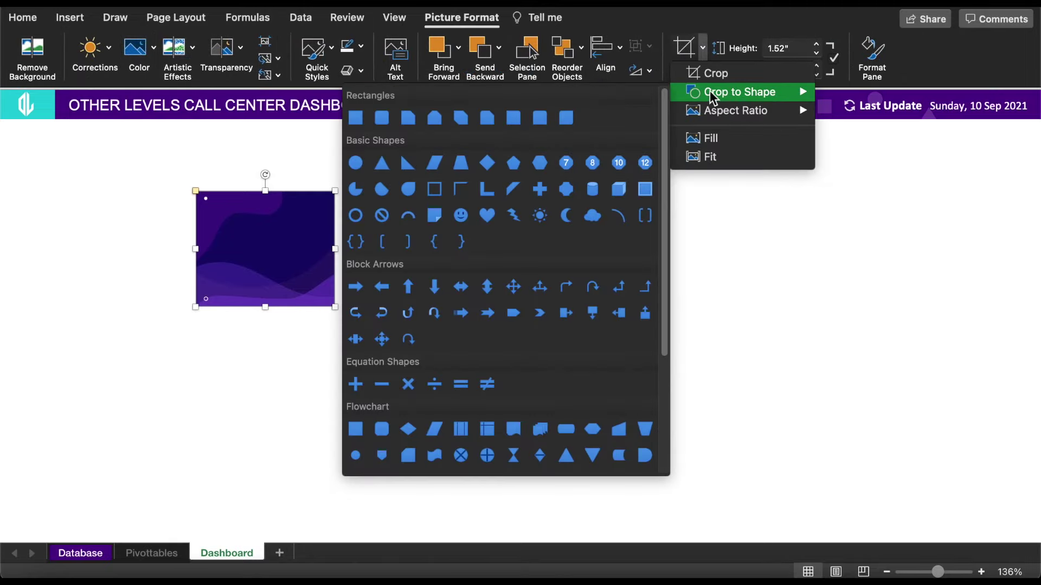
left_click(381, 118)
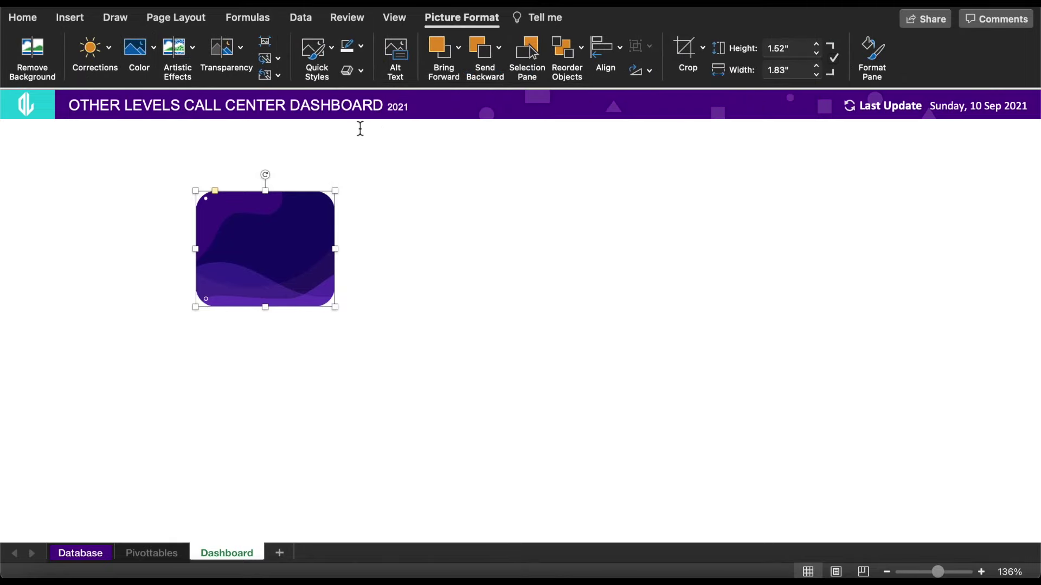
left_click_drag(215, 192, 203, 190)
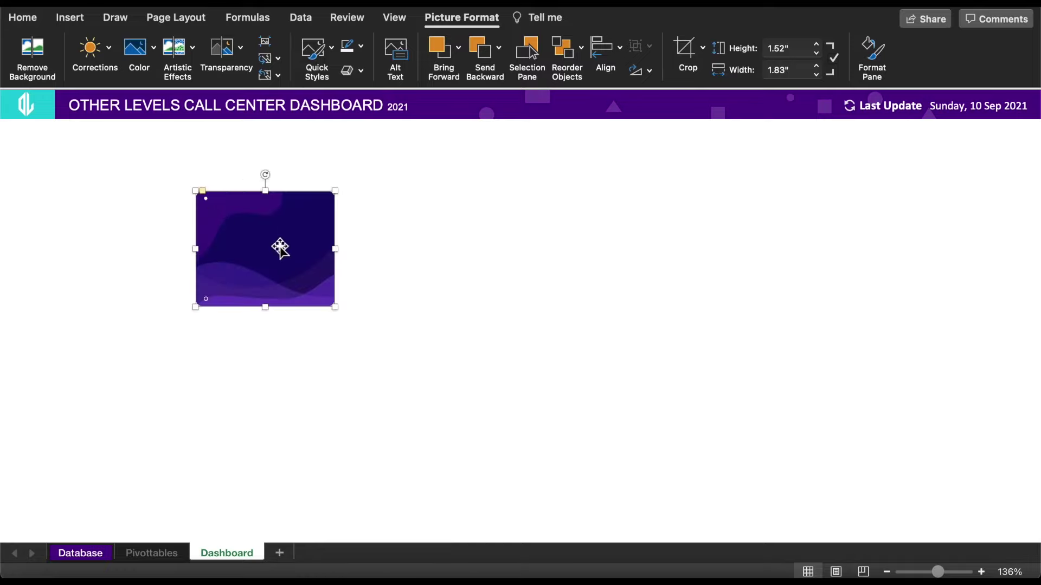
left_click_drag(278, 245, 95, 186)
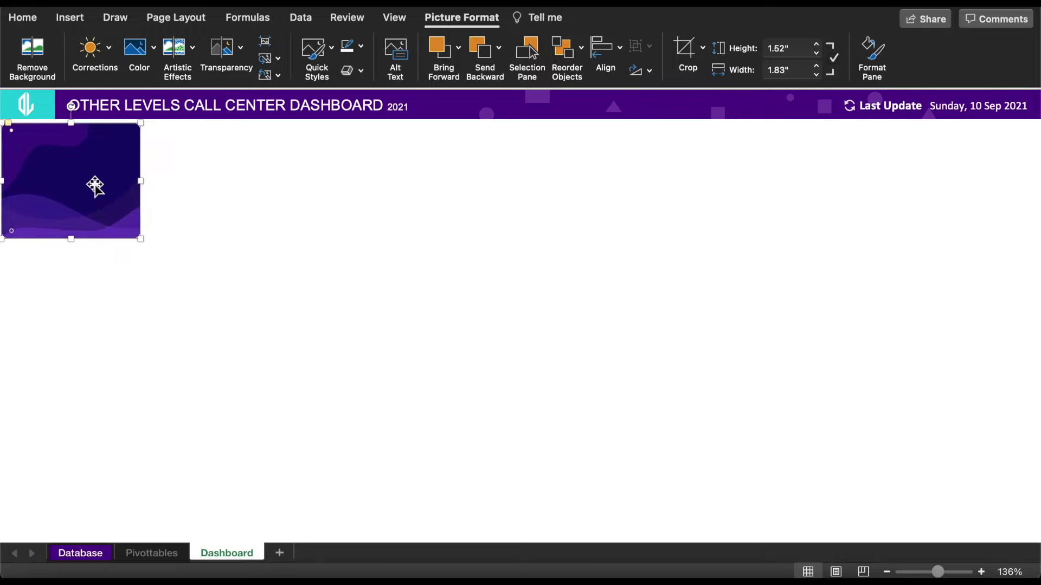
left_click(189, 189)
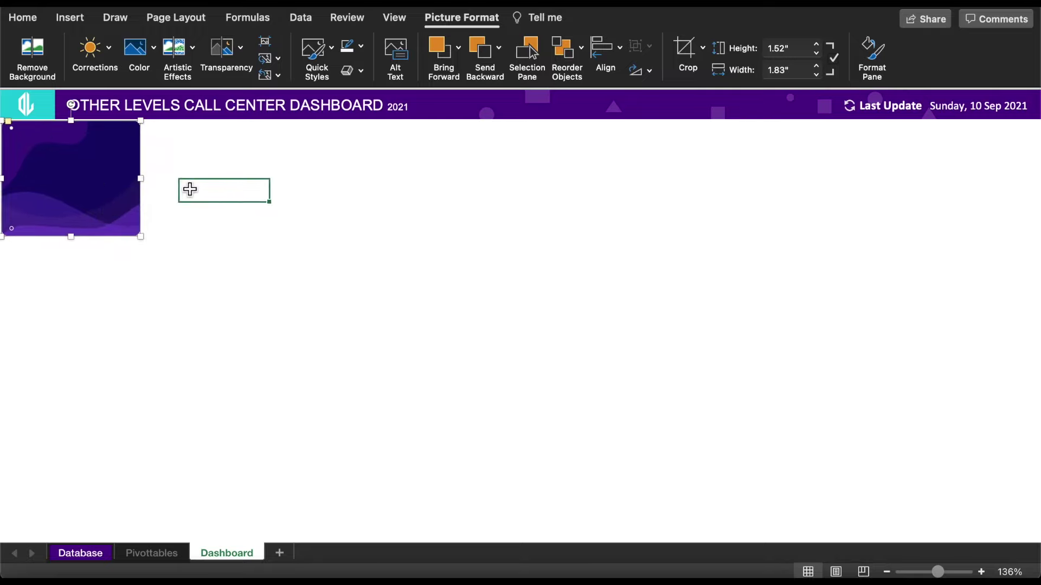
left_click(221, 105)
Step: Copy the title box onto the purple card, retype it as 'Main Dashboard', and narrow it
key("super+d")
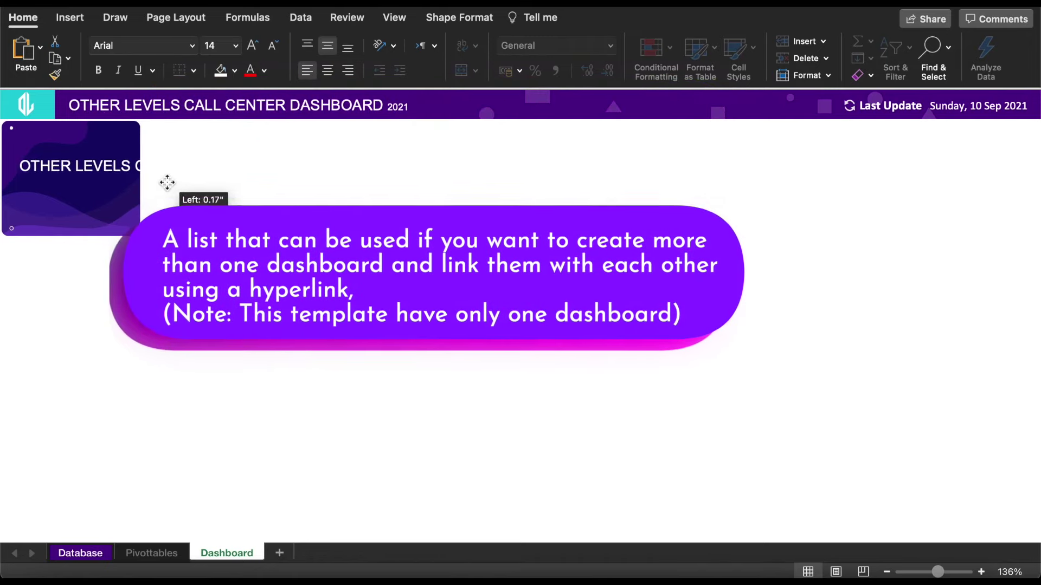
left_click_drag(232, 136, 161, 182)
double_click(99, 164)
left_click(99, 165)
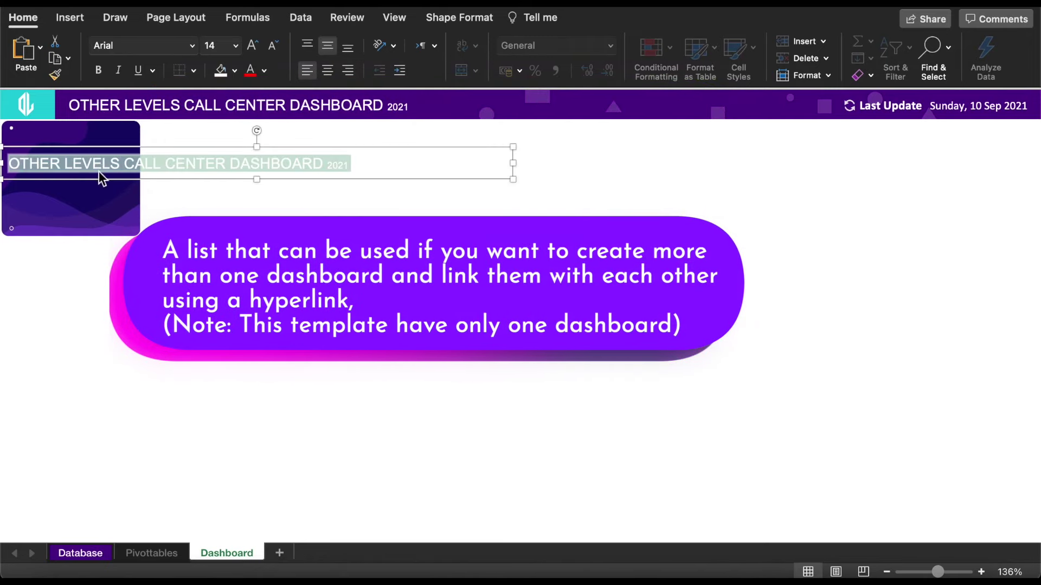
type("Main Dashbo")
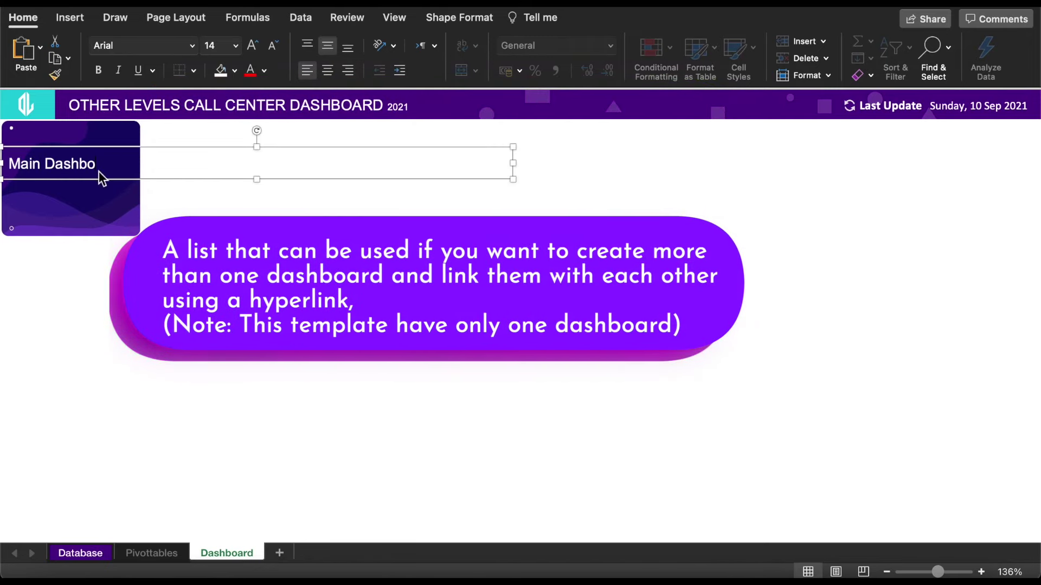
type("ard")
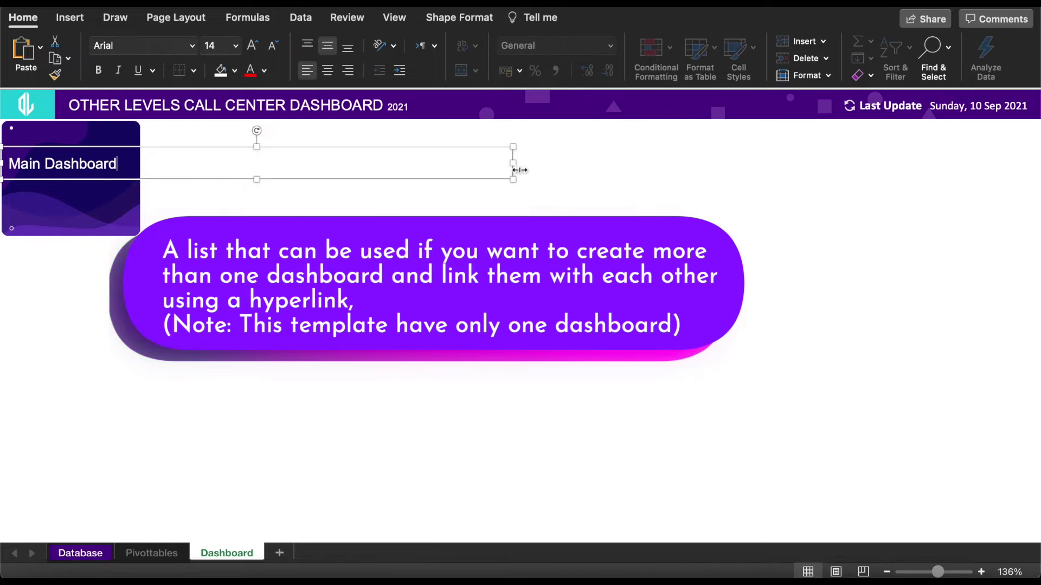
left_click_drag(516, 169, 135, 163)
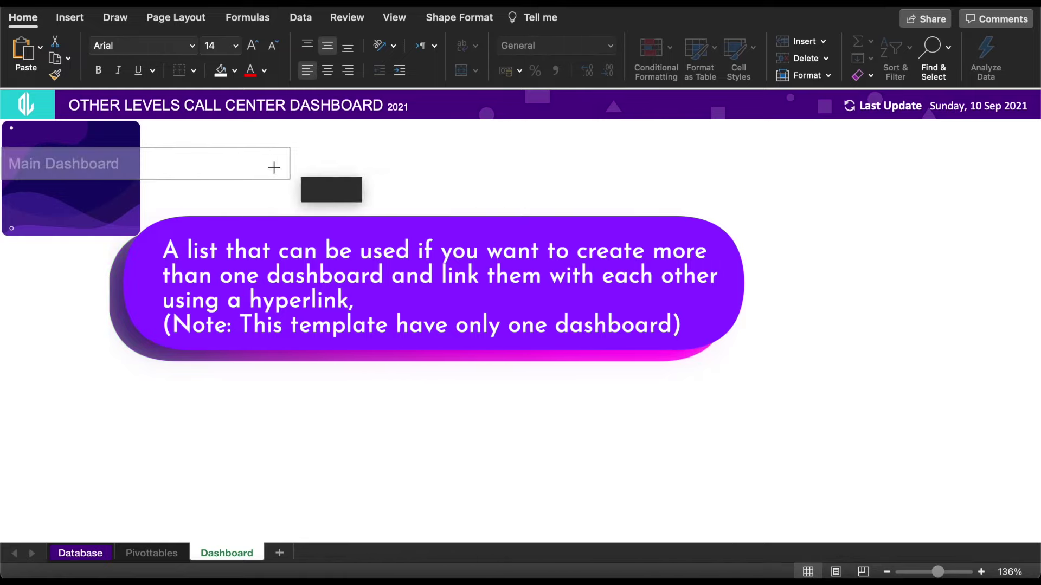
Step: Set the menu text to Calibri 12 and finish the narrowed Status Report item
left_click(194, 46)
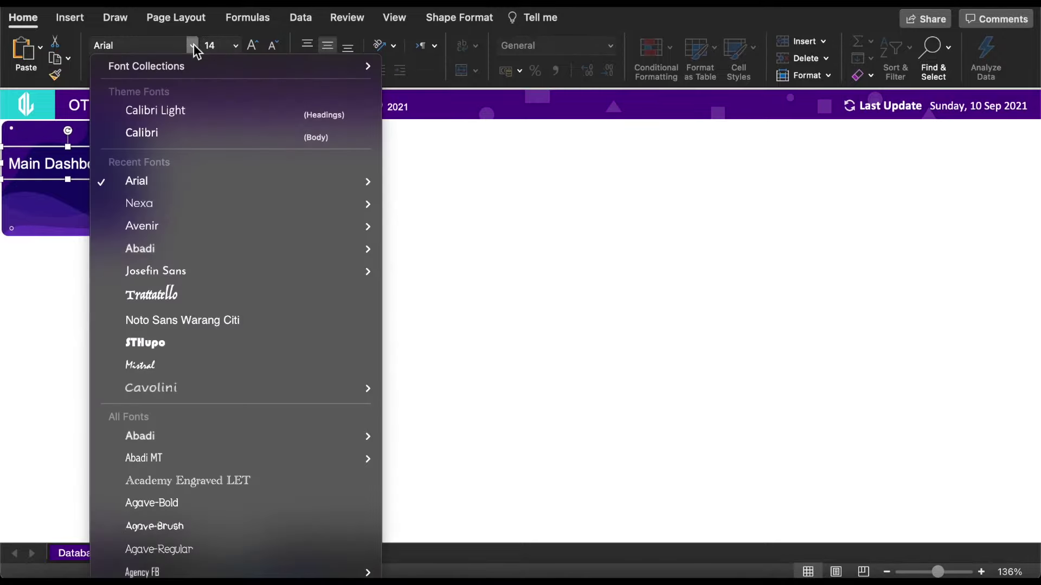
left_click(174, 130)
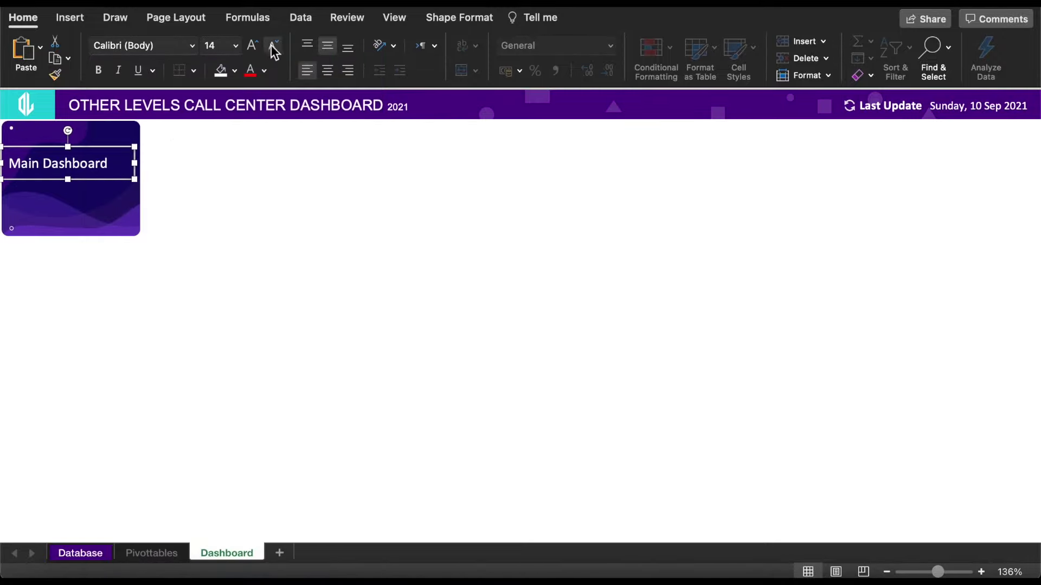
left_click(272, 45)
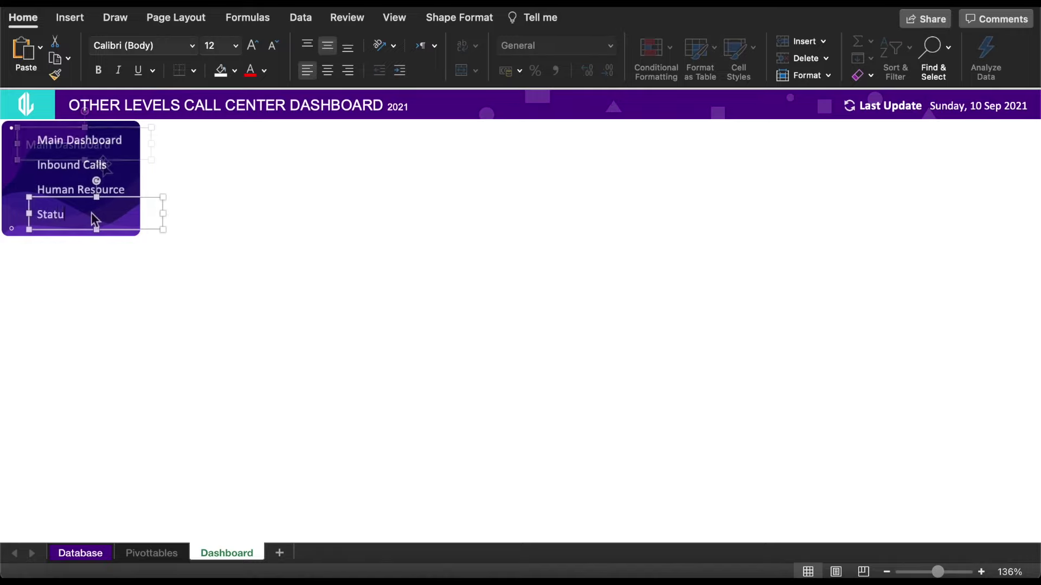
type("s Report")
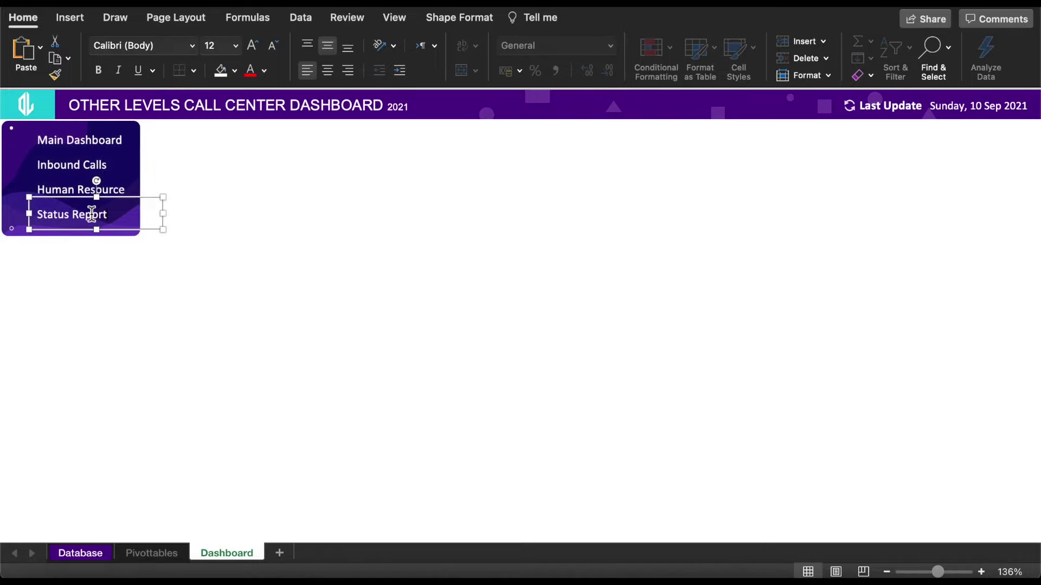
left_click_drag(163, 215, 139, 214)
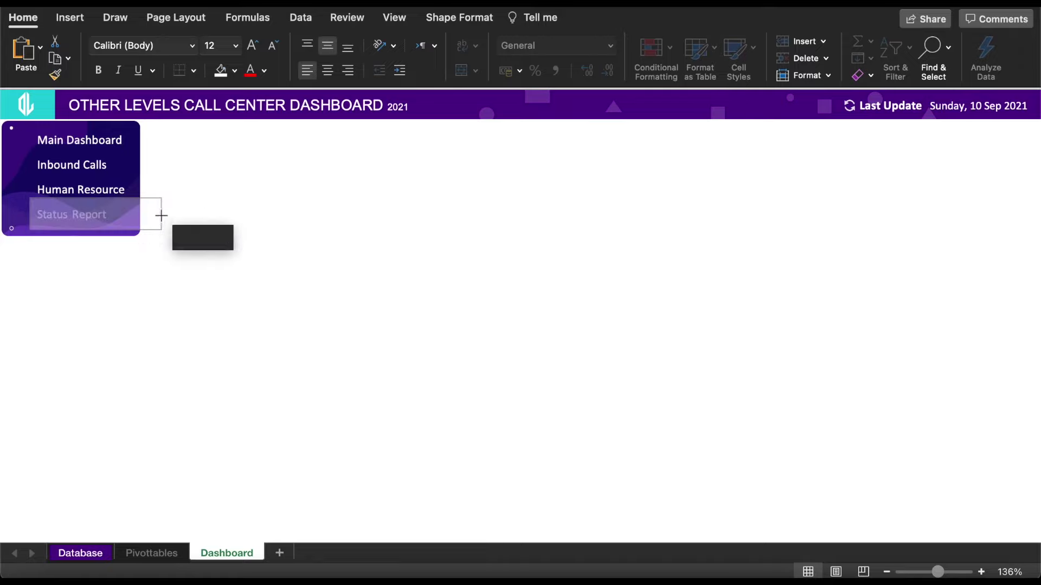
Step: Search the icon library for 'chart' and 'search', picking pie chart and magnifier icons
left_click(72, 17)
left_click(239, 52)
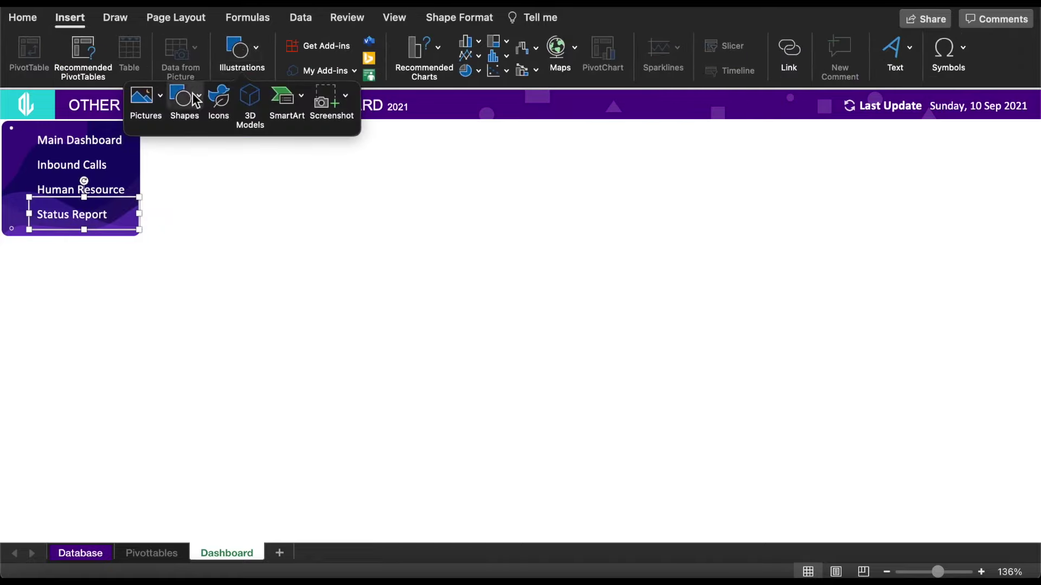
left_click(219, 100)
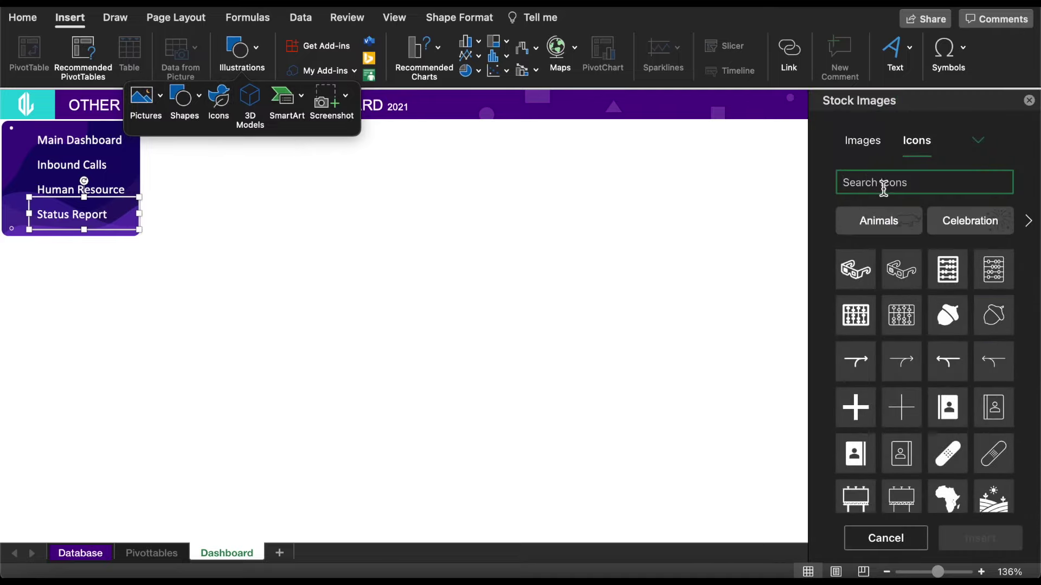
type("cha")
type("rt")
left_click(901, 411)
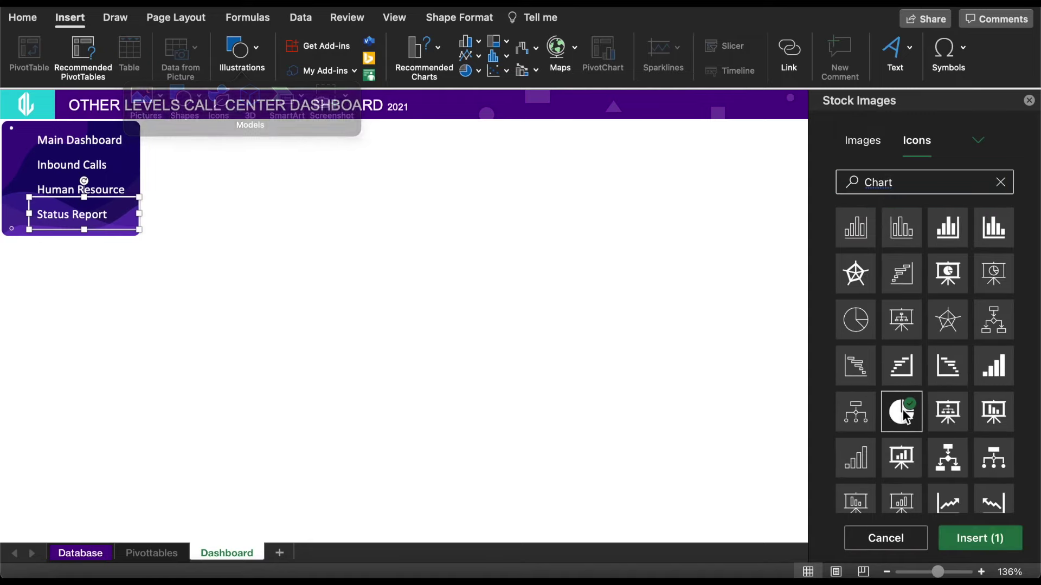
left_click(915, 184)
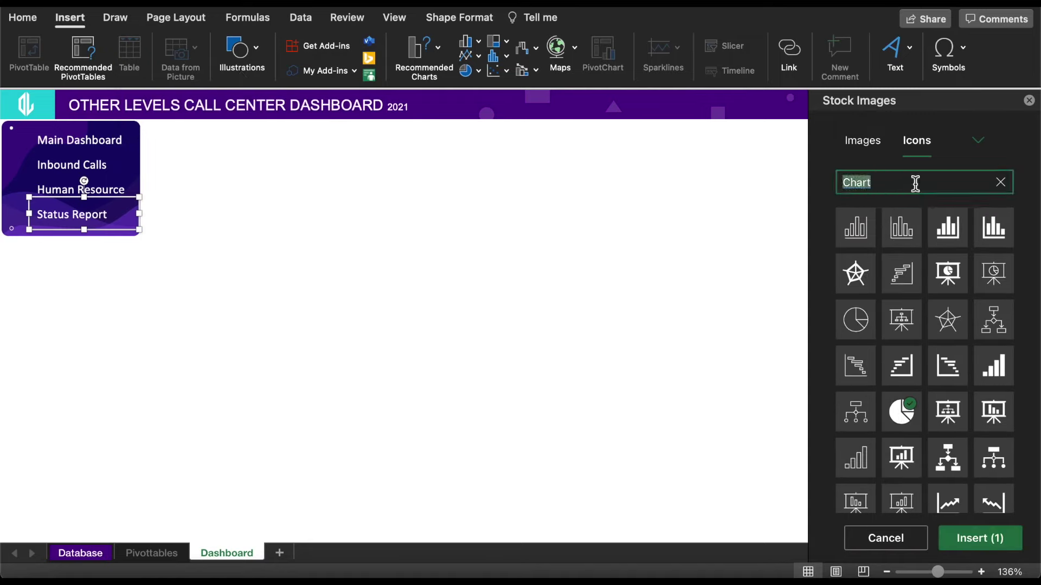
type("s")
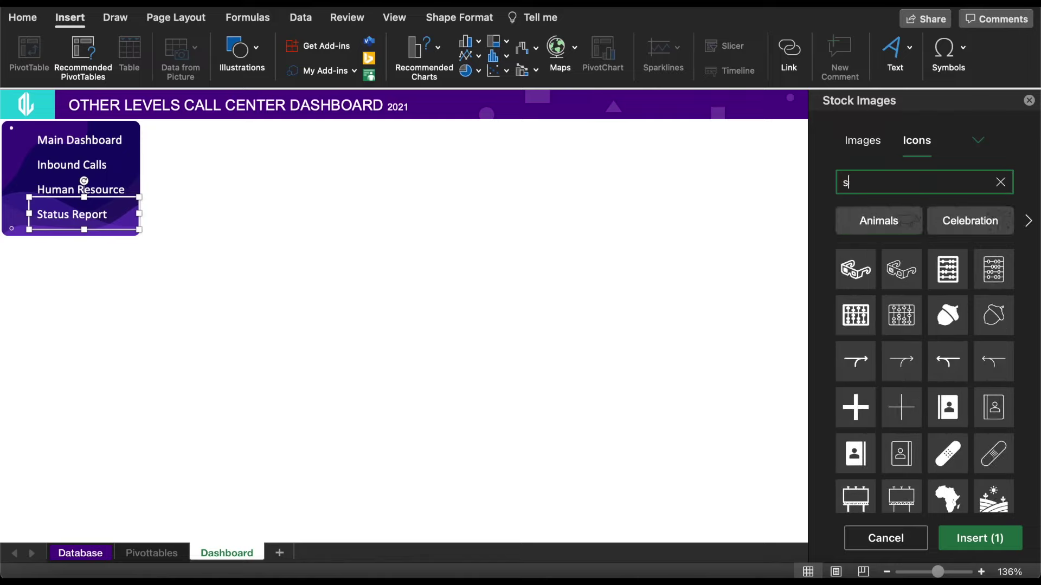
type("earch")
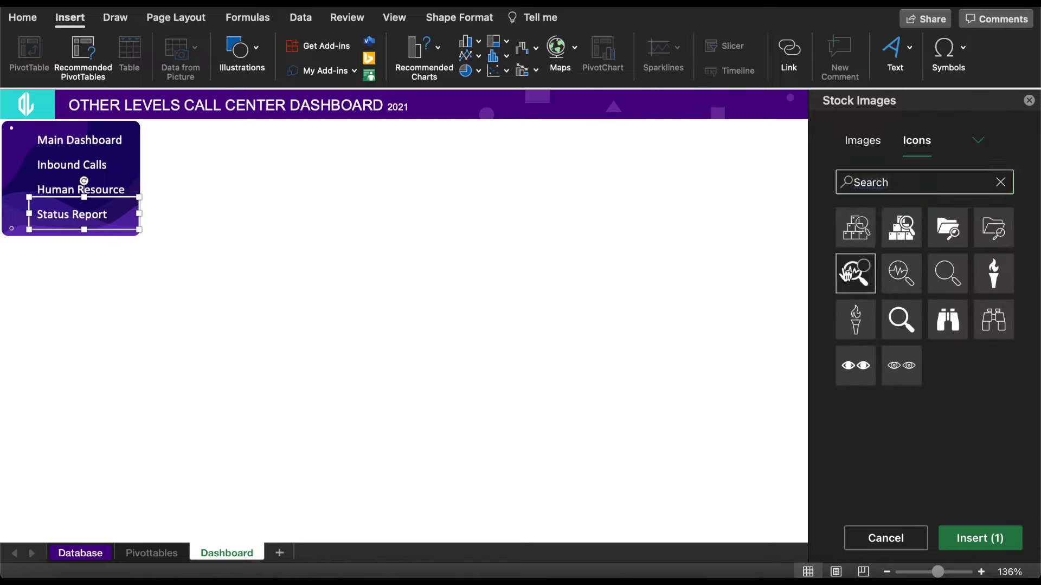
left_click(854, 272)
Step: Add a Network icon, insert all three onto the card, make them white and shrink them
left_click(919, 185)
type("Network")
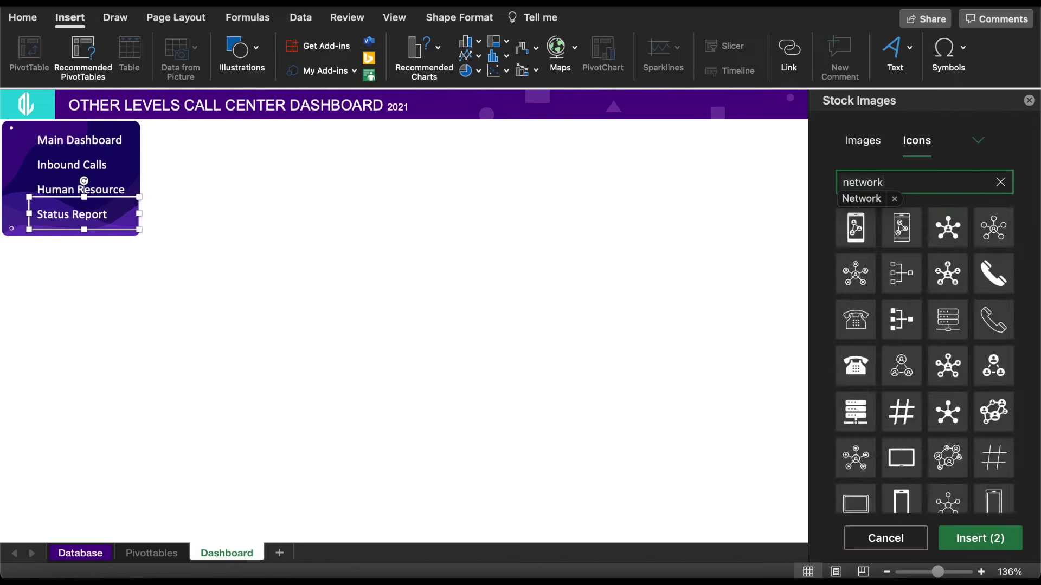
scroll(920, 388, "down", 1)
left_click(994, 398)
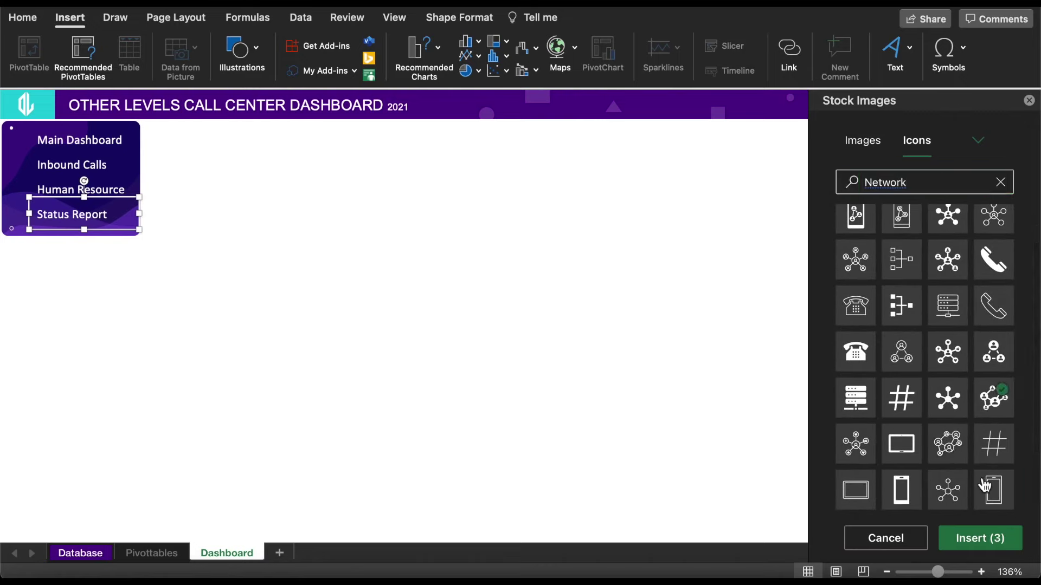
left_click(984, 540)
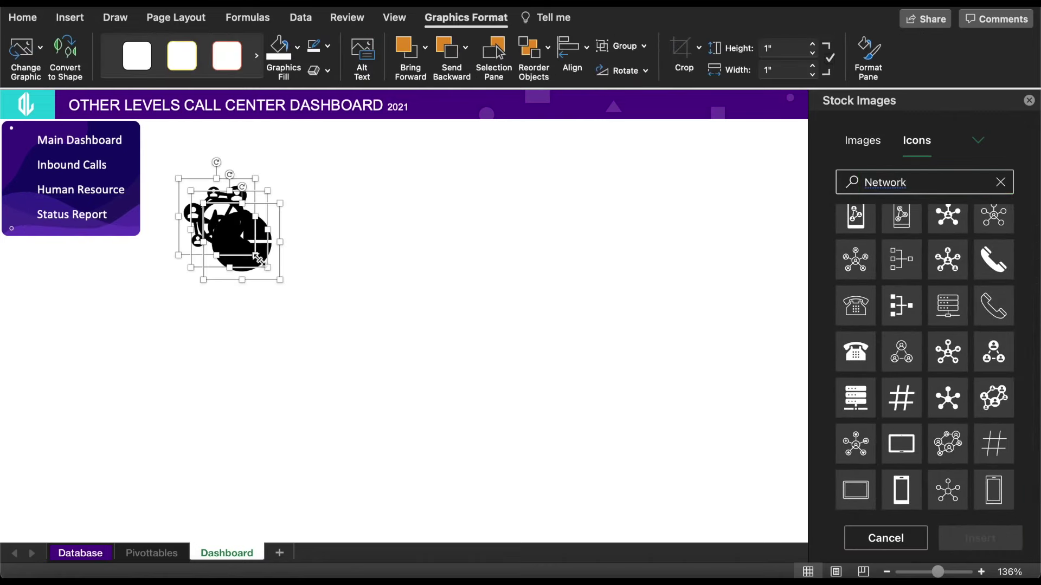
left_click_drag(246, 253, 72, 195)
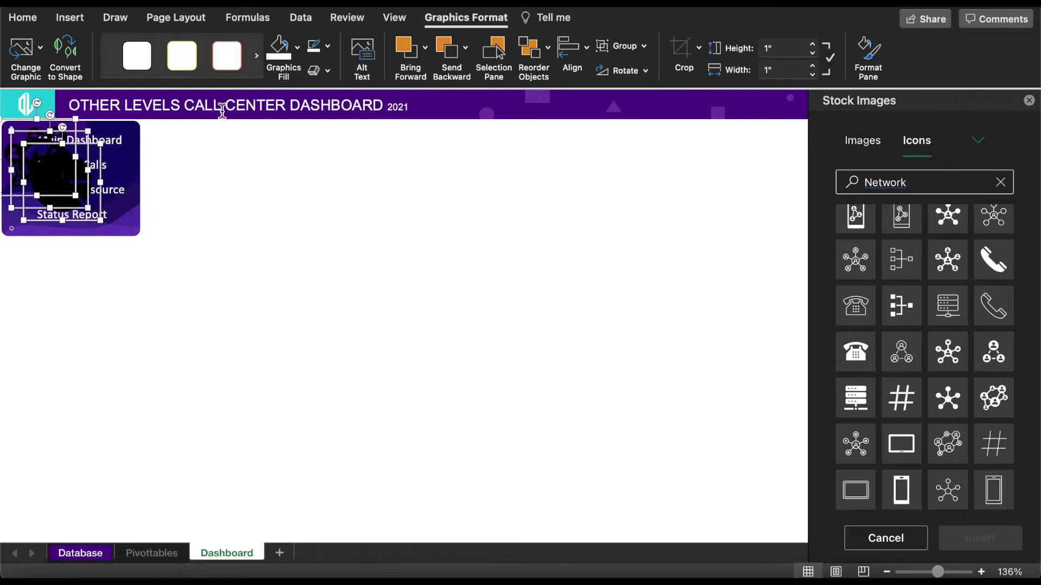
left_click(279, 49)
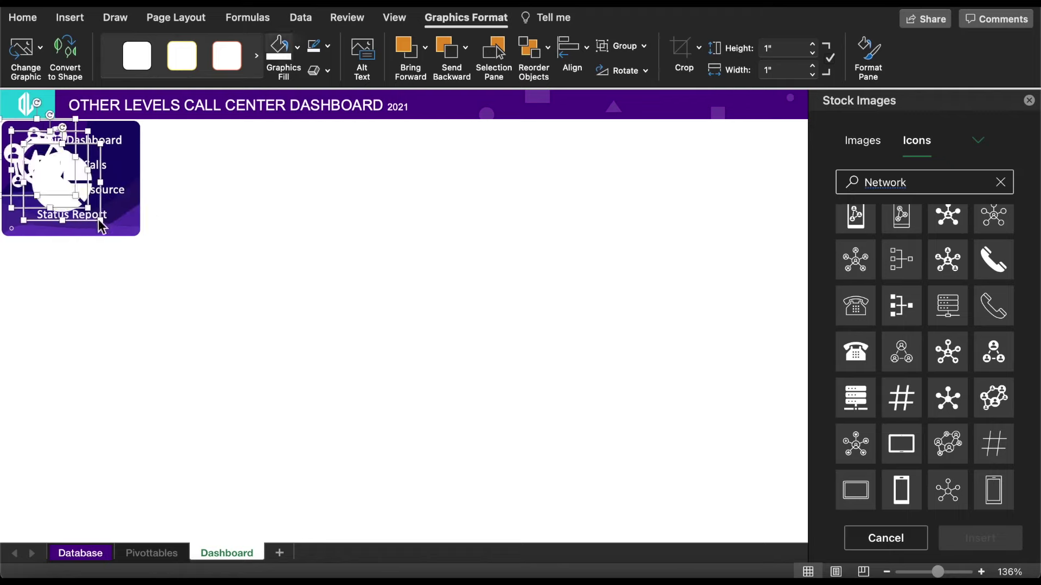
left_click_drag(106, 224, 31, 171)
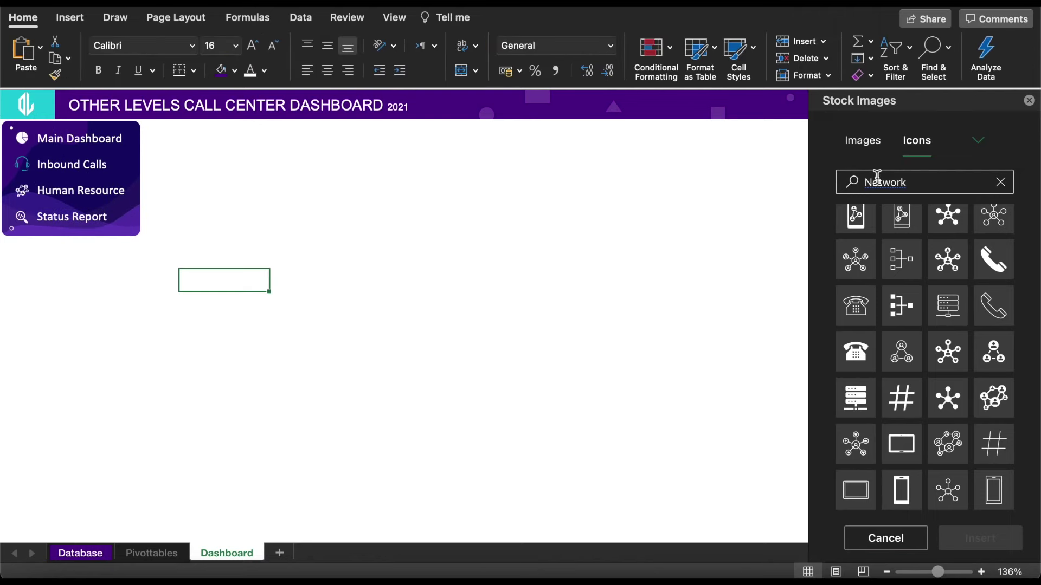
Step: Hide gridlines and headings on the Pivottables sheet
left_click(151, 554)
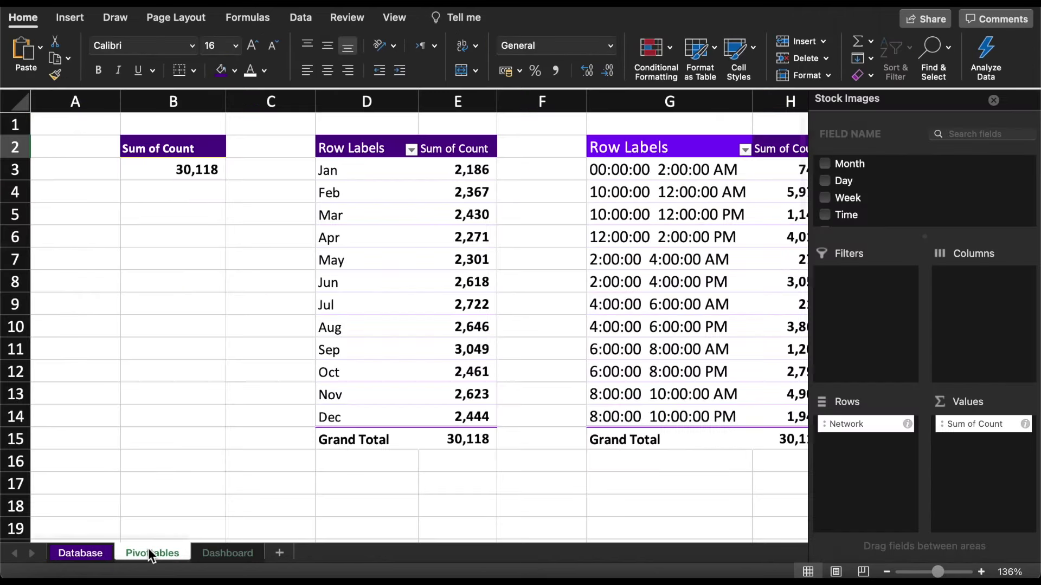
left_click(395, 17)
left_click(382, 47)
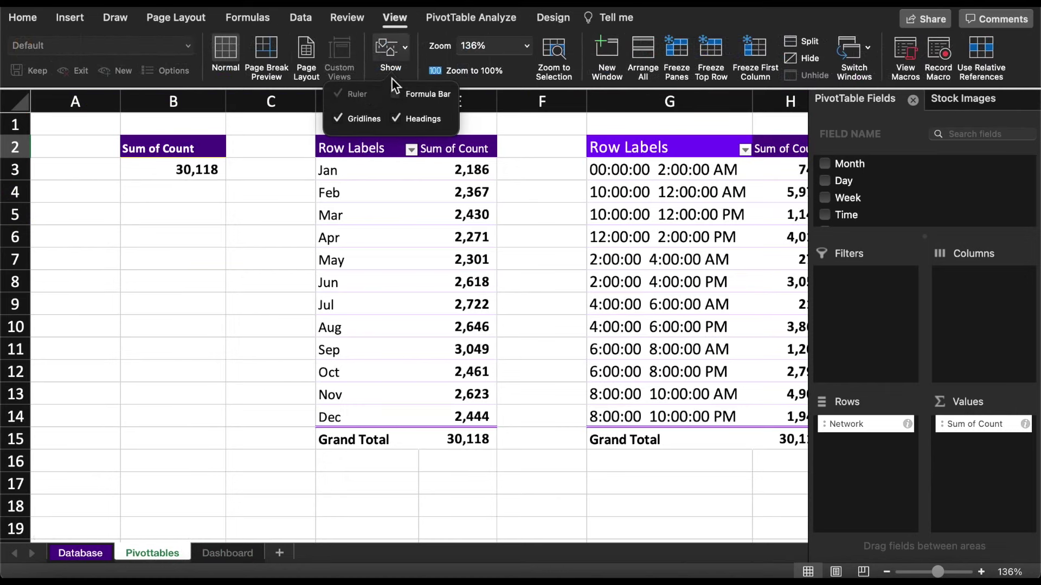
left_click(405, 123)
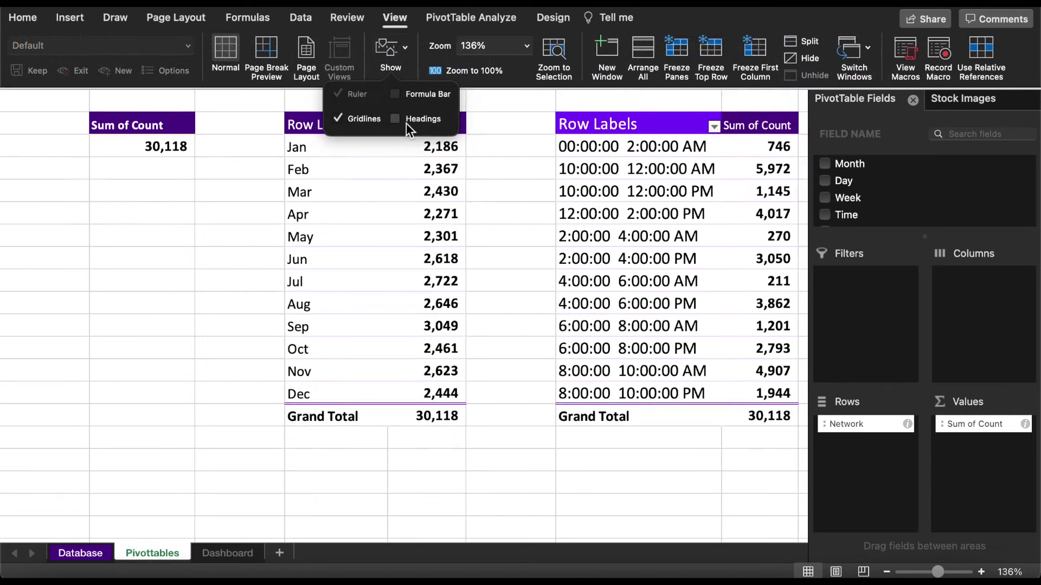
left_click(357, 120)
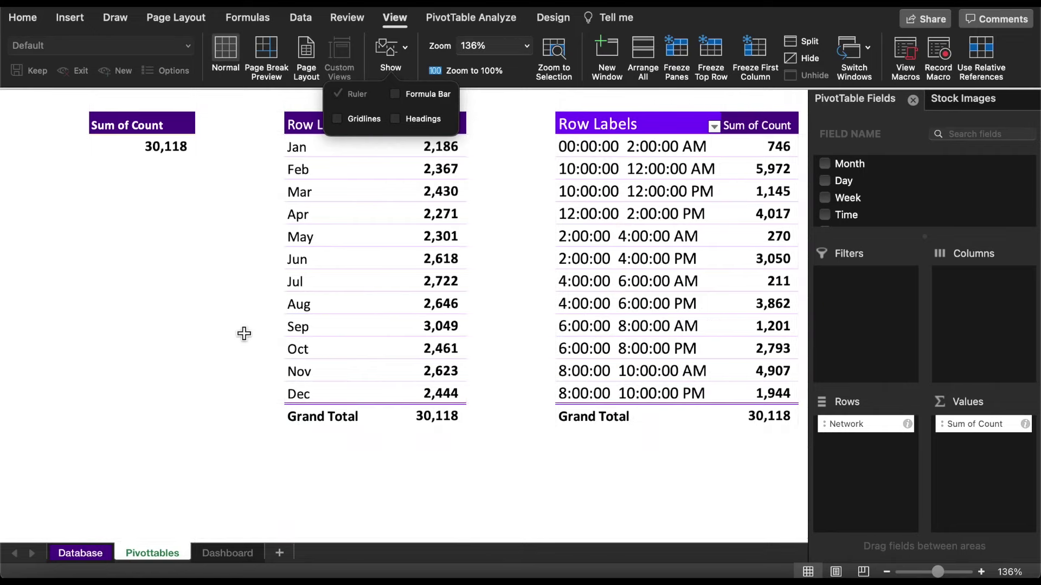
Step: Colour the Pivottables sheet tab teal and the Dashboard tab purple
right_click(152, 551)
mouse_move(185, 546)
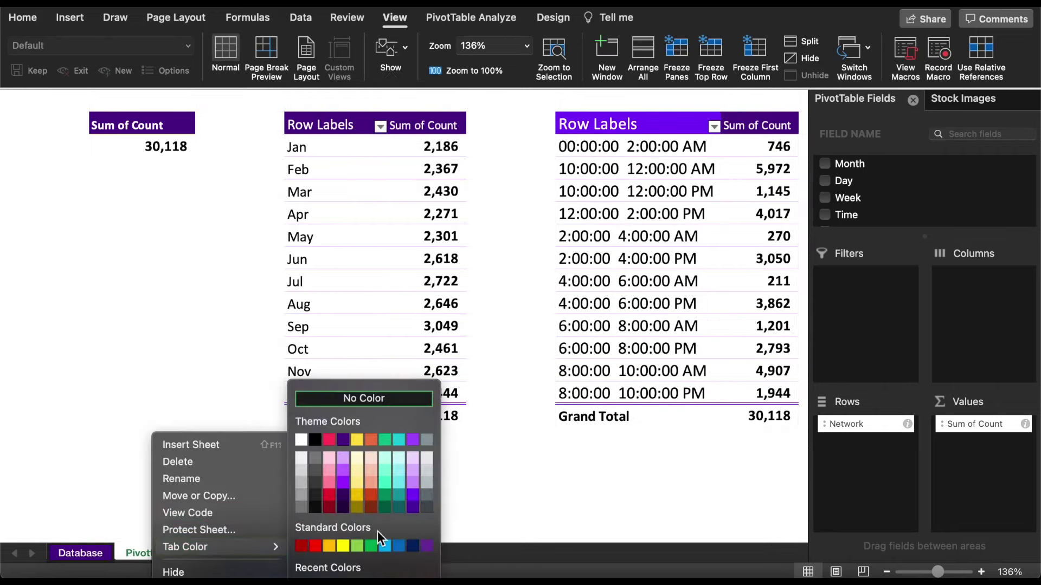
left_click(399, 440)
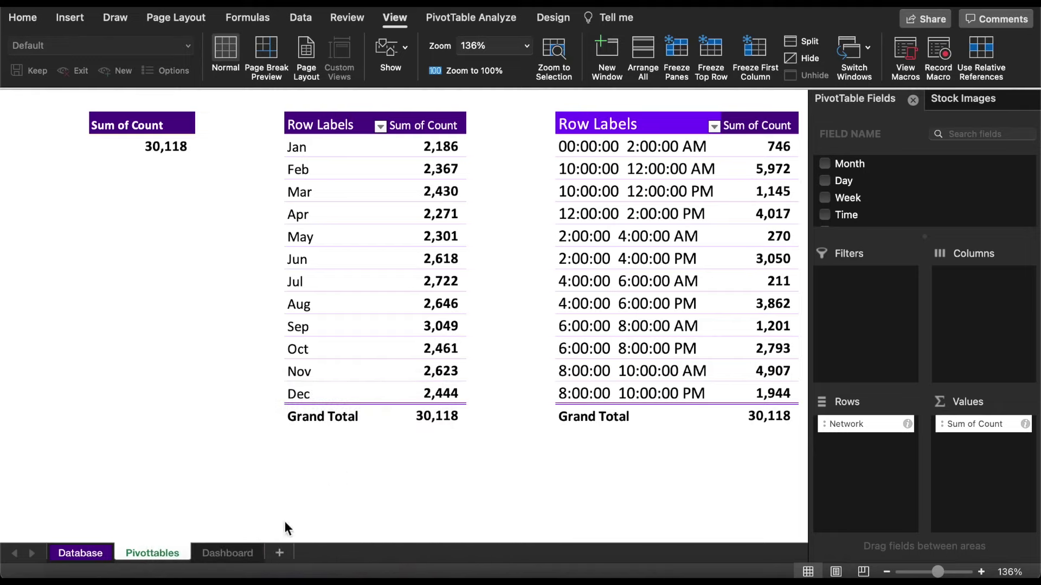
left_click(215, 553)
right_click(233, 551)
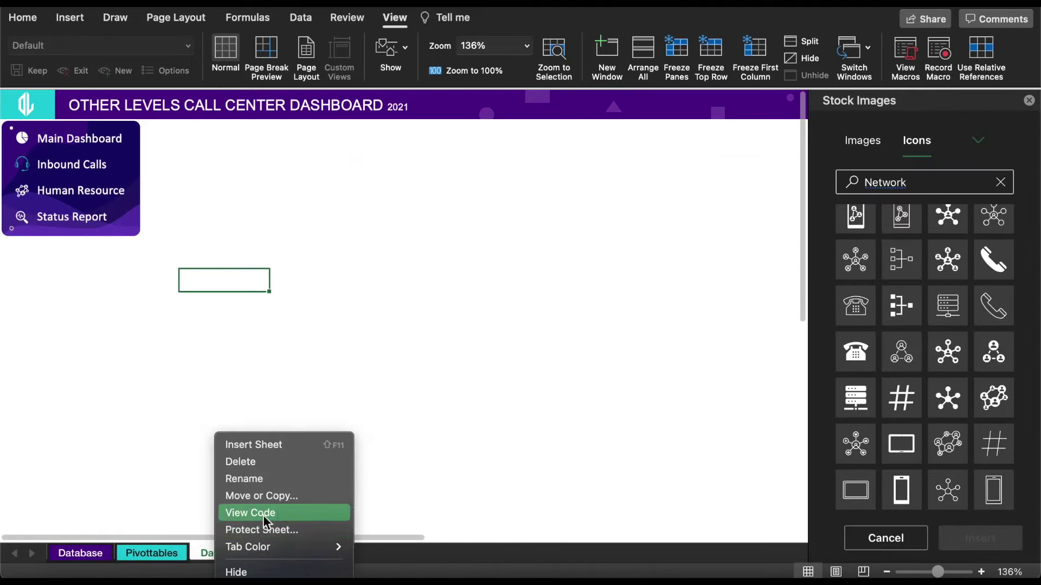
mouse_move(249, 547)
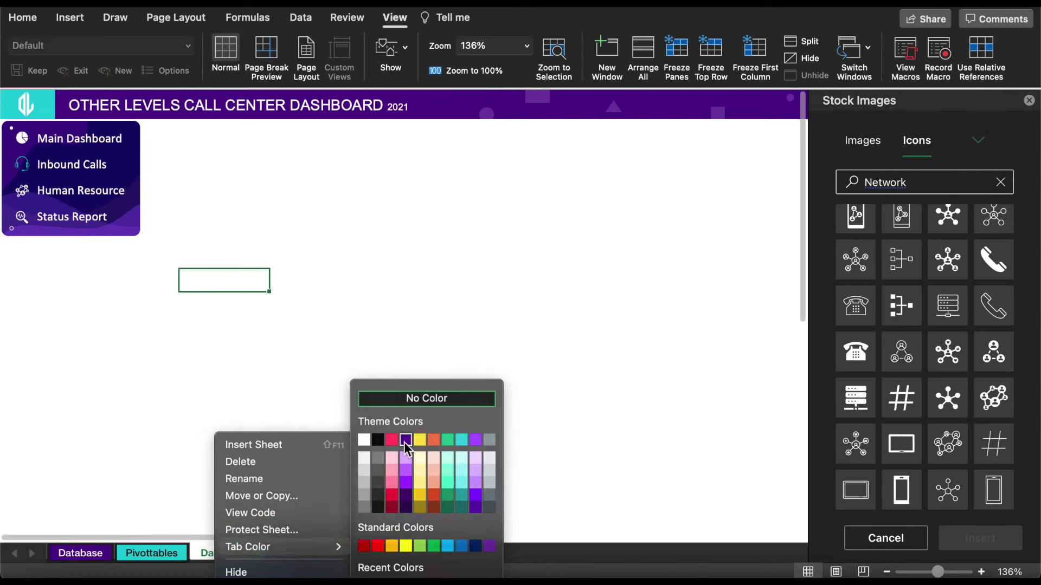
left_click(405, 442)
left_click(167, 558)
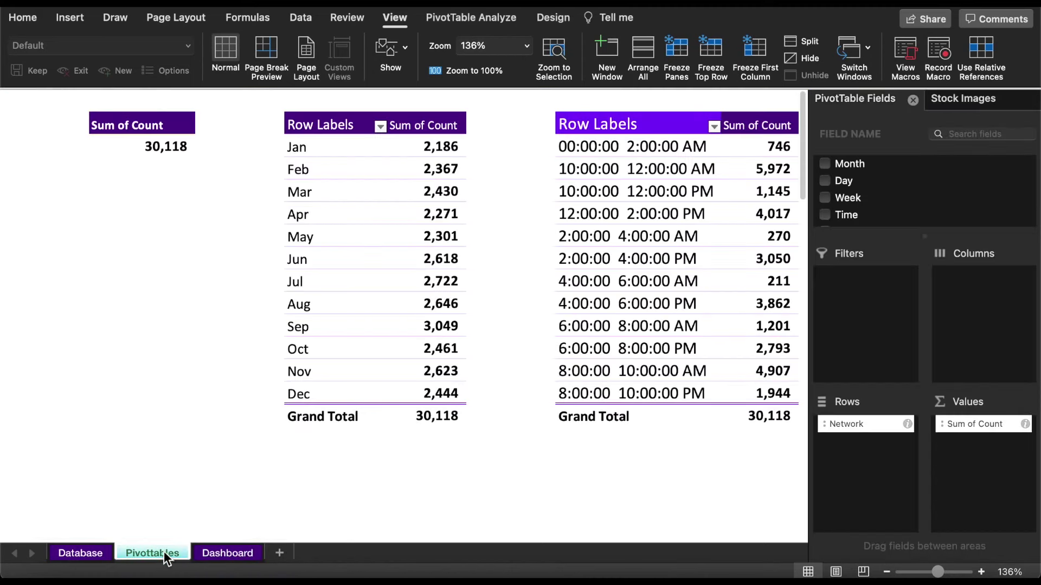
left_click(166, 146)
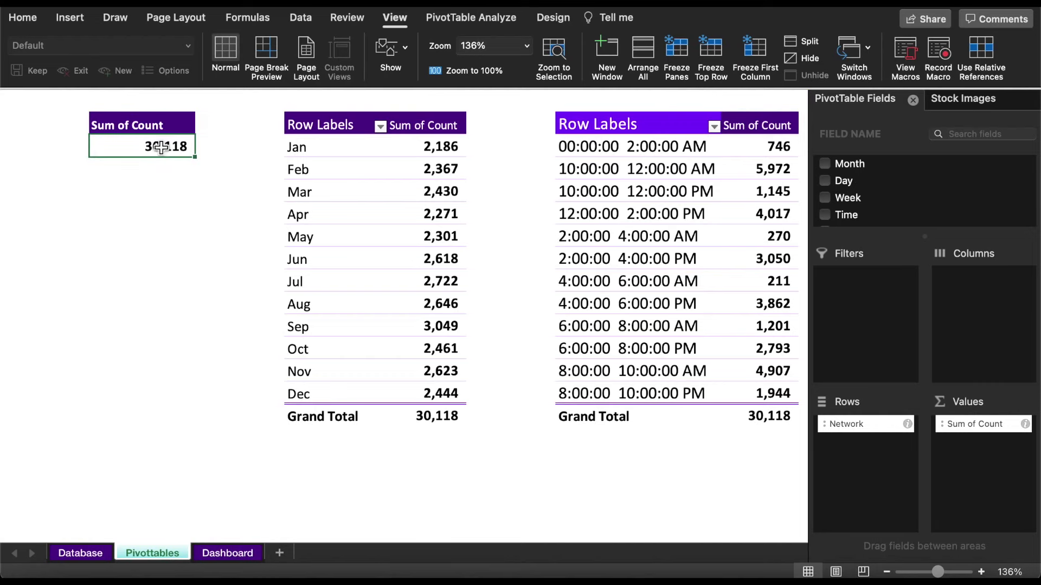
Step: Insert Month, Week and Support Type slicers for the total count pivot and begin customising their style
left_click(64, 17)
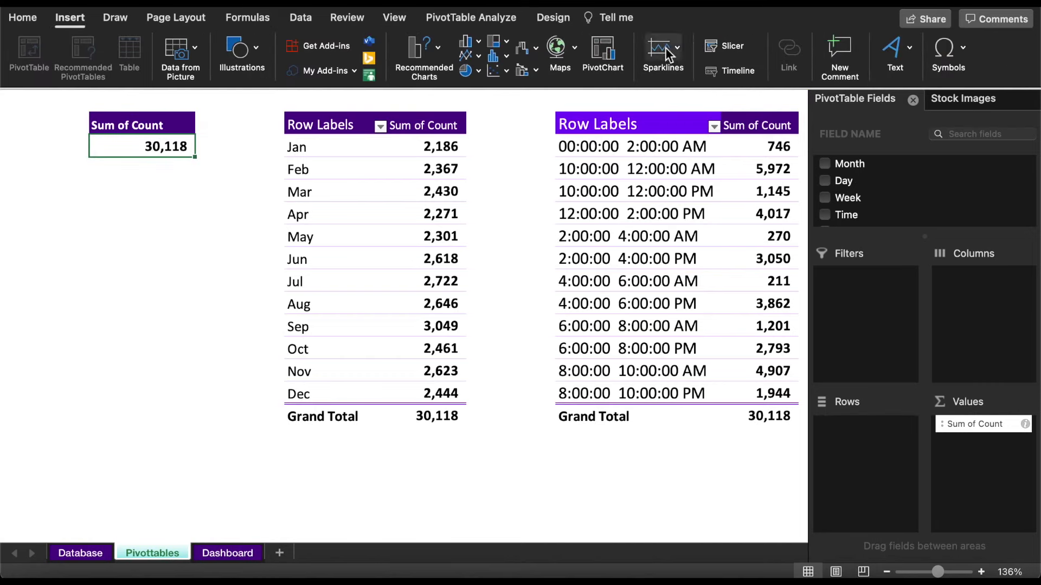
left_click(721, 46)
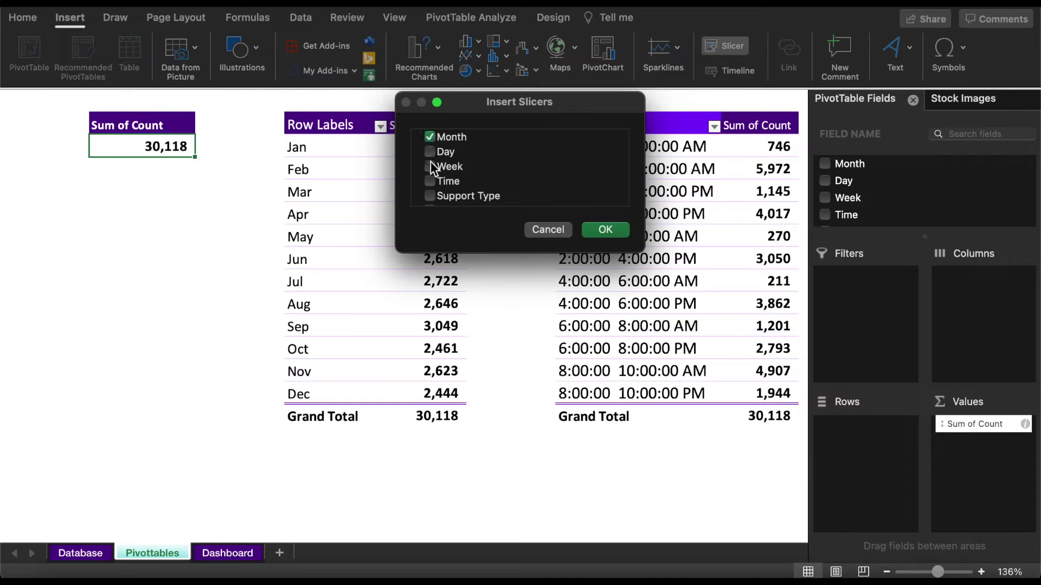
left_click(599, 229)
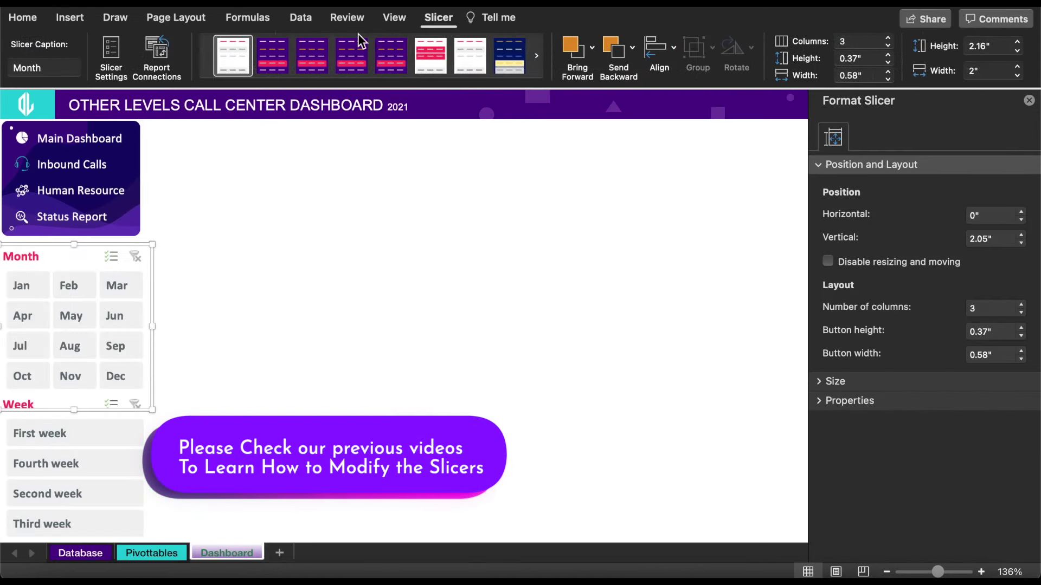
right_click(230, 59)
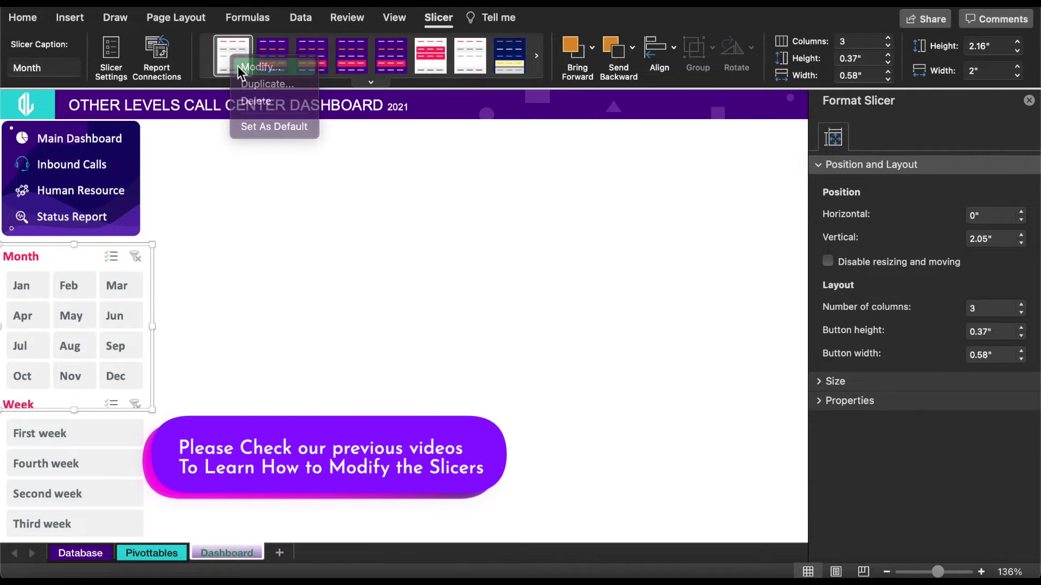
left_click(237, 66)
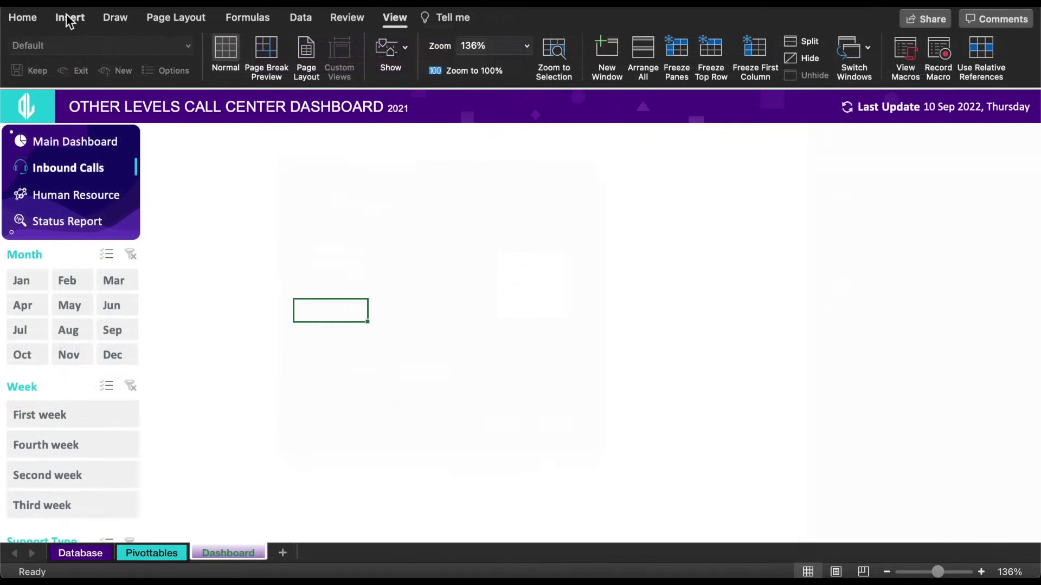
Step: Draw a small rectangle with no outline and a white fill
left_click(68, 20)
left_click(238, 64)
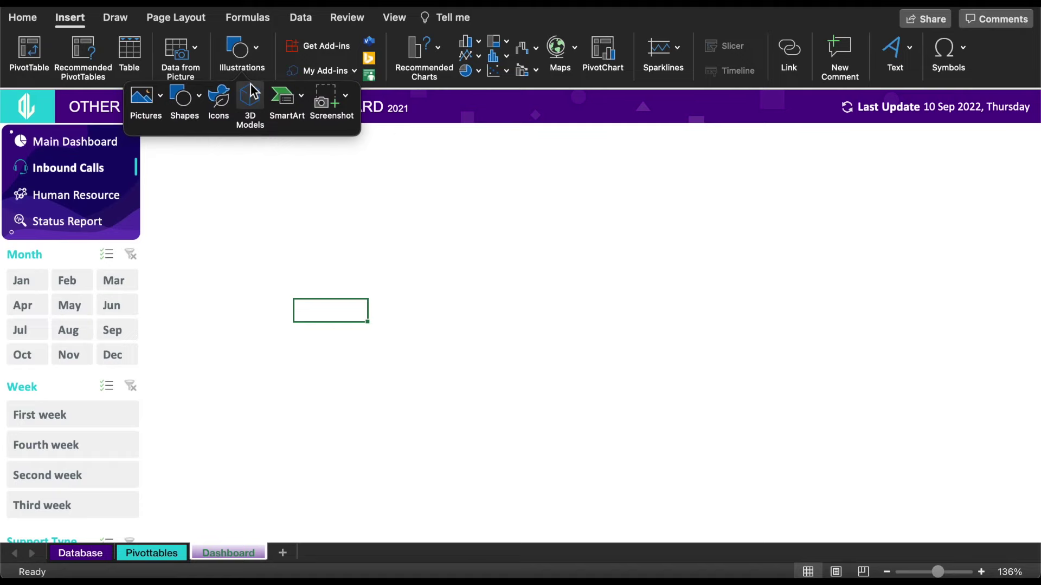
left_click(190, 98)
left_click(258, 144)
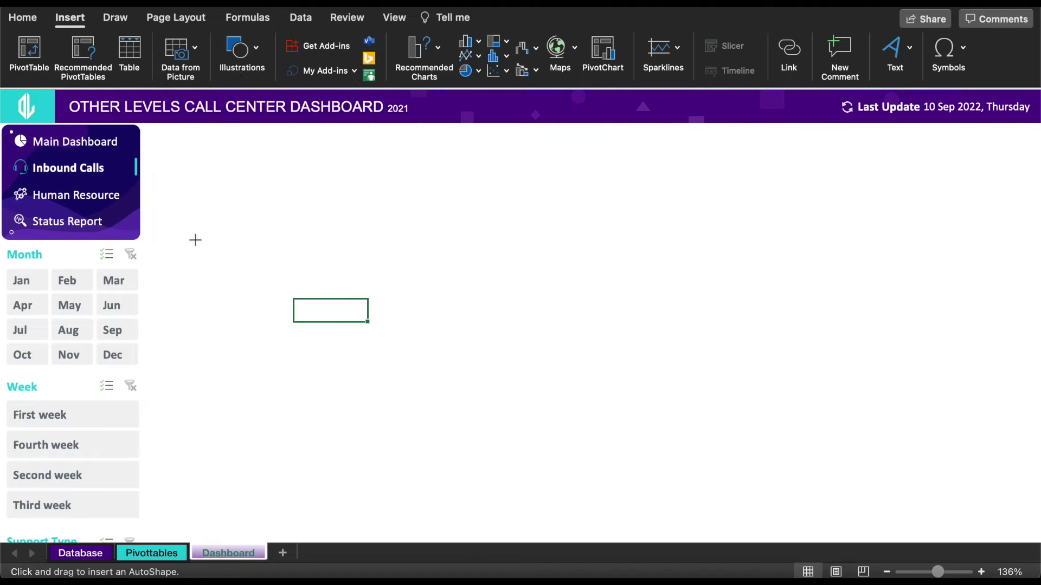
left_click_drag(195, 240, 237, 266)
left_click(317, 46)
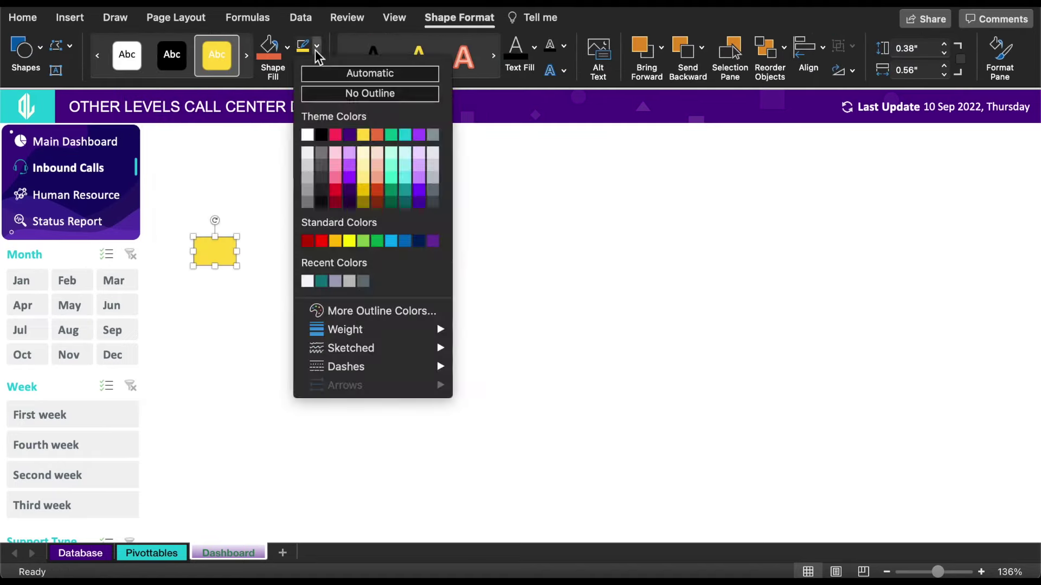
left_click(314, 94)
left_click(287, 46)
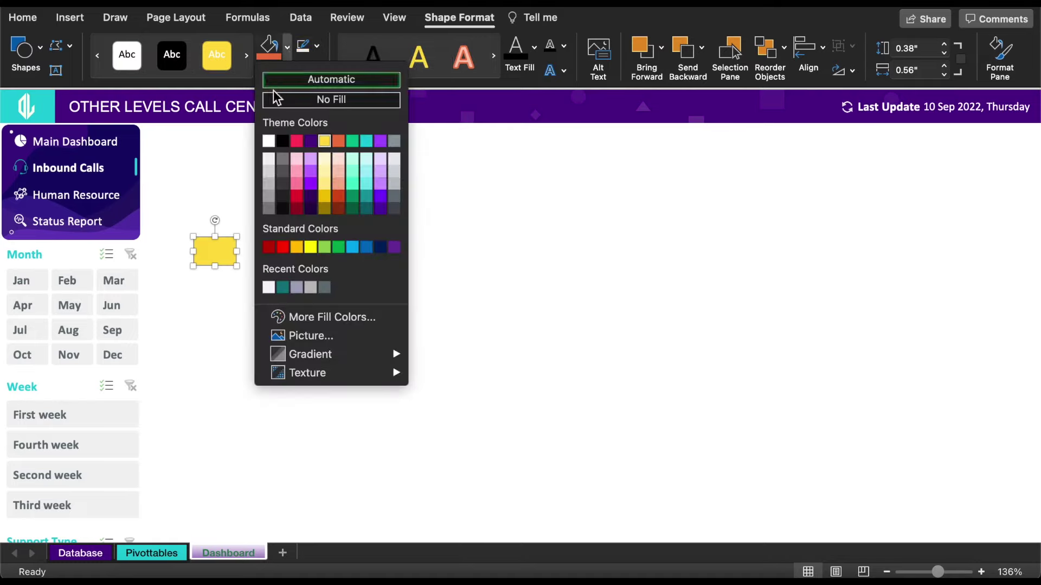
left_click(269, 141)
Step: Place the white rectangle over the Month slicer's multi-select icon and resize it
mouse_move(215, 261)
left_mouse_down()
mouse_move(99, 273)
mouse_move(99, 260)
mouse_move(108, 387)
left_mouse_up()
scroll(163, 401, "down", 3)
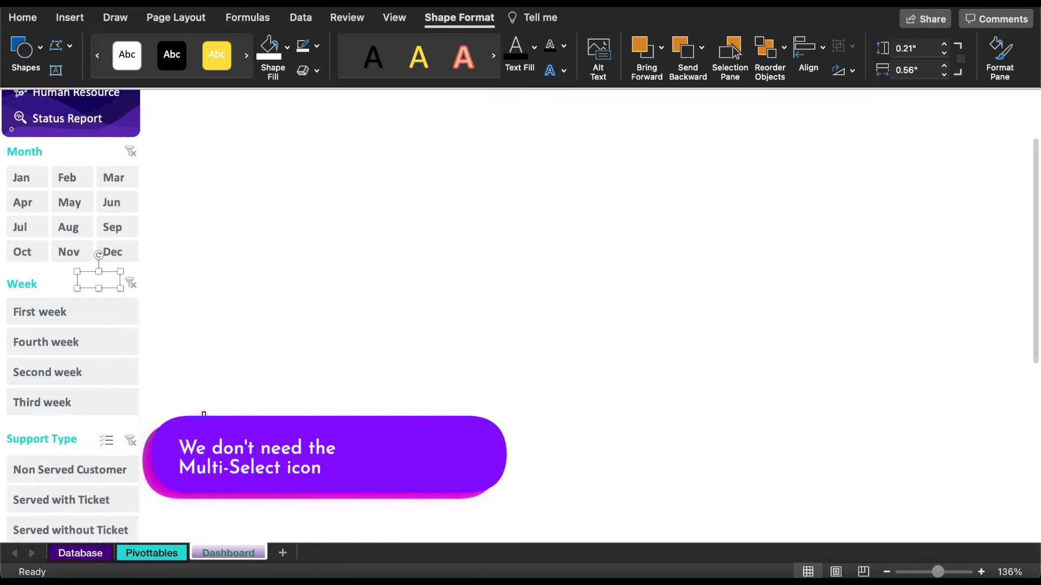
scroll(139, 318, "down", 2)
mouse_move(109, 238)
left_mouse_down()
mouse_move(120, 410)
mouse_move(85, 407)
left_mouse_up()
left_click(213, 371)
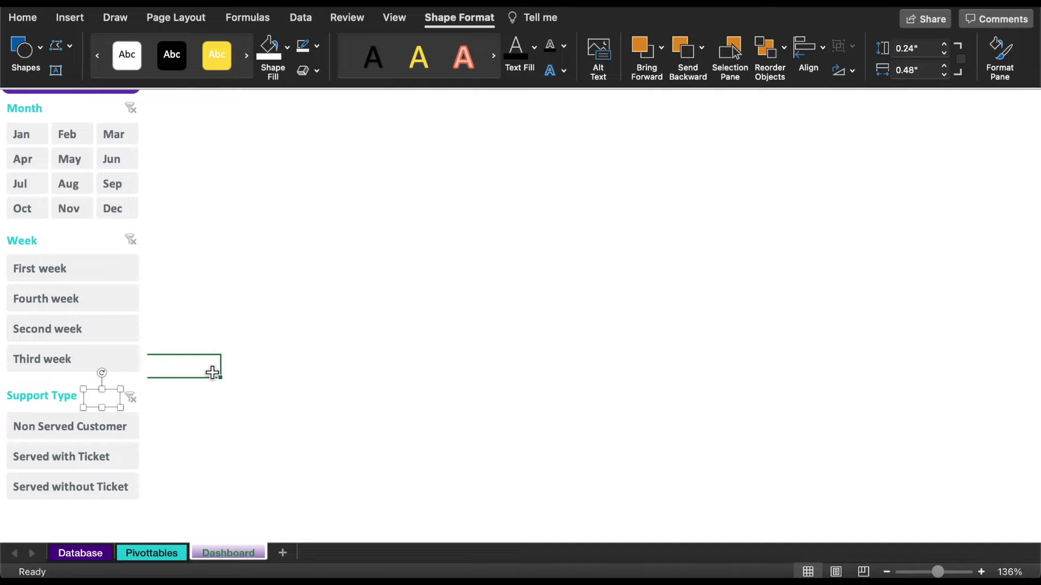
scroll(231, 280, "up", 5)
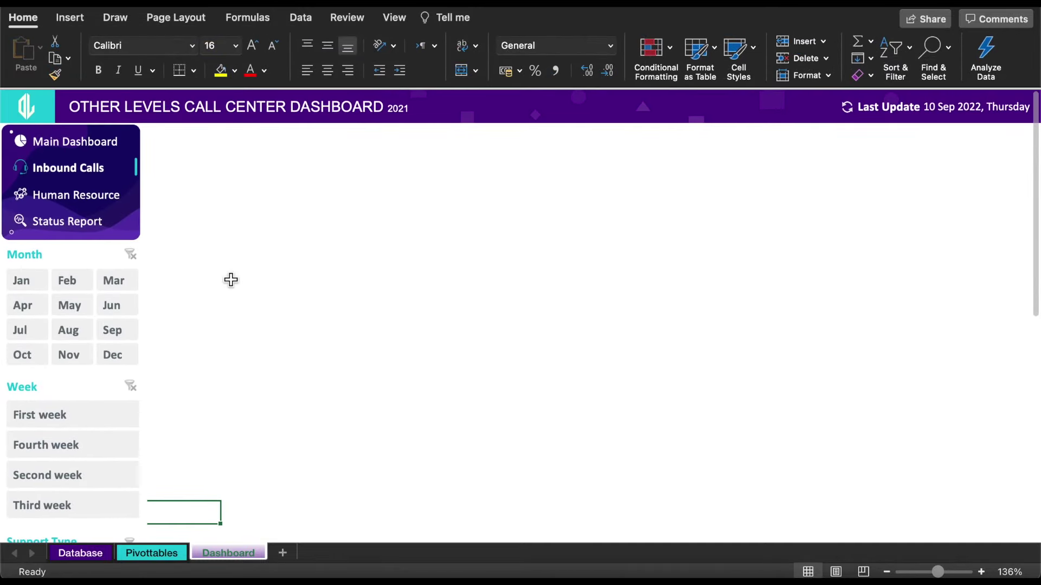
Step: Switch to the Pivottables sheet and scroll across its pivot tables
left_click(160, 554)
scroll(500, 374, "right", 10)
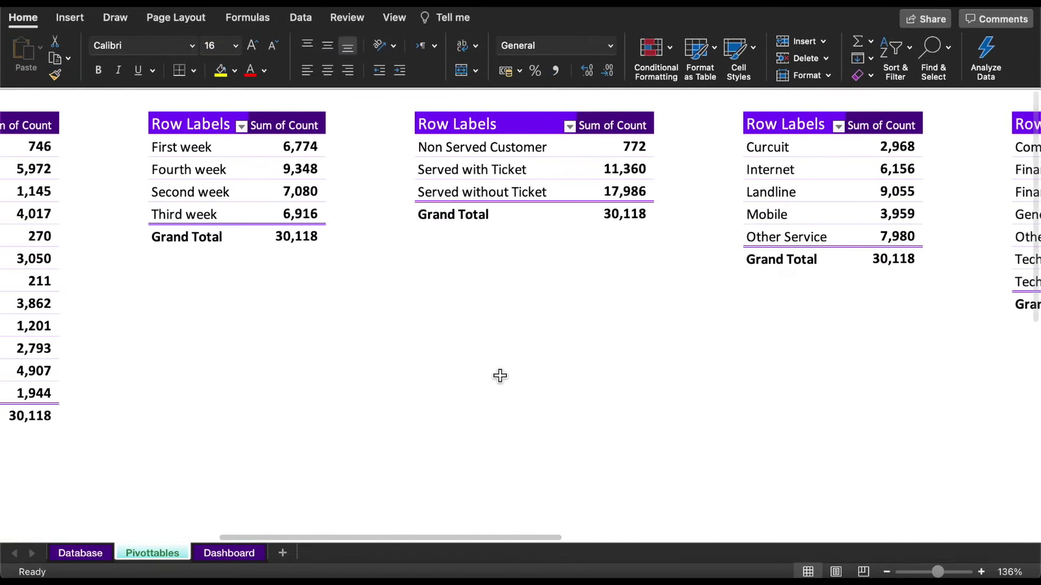
scroll(499, 375, "right", 5)
scroll(500, 376, "right", 4)
scroll(499, 375, "right", 3)
scroll(500, 375, "left", 1)
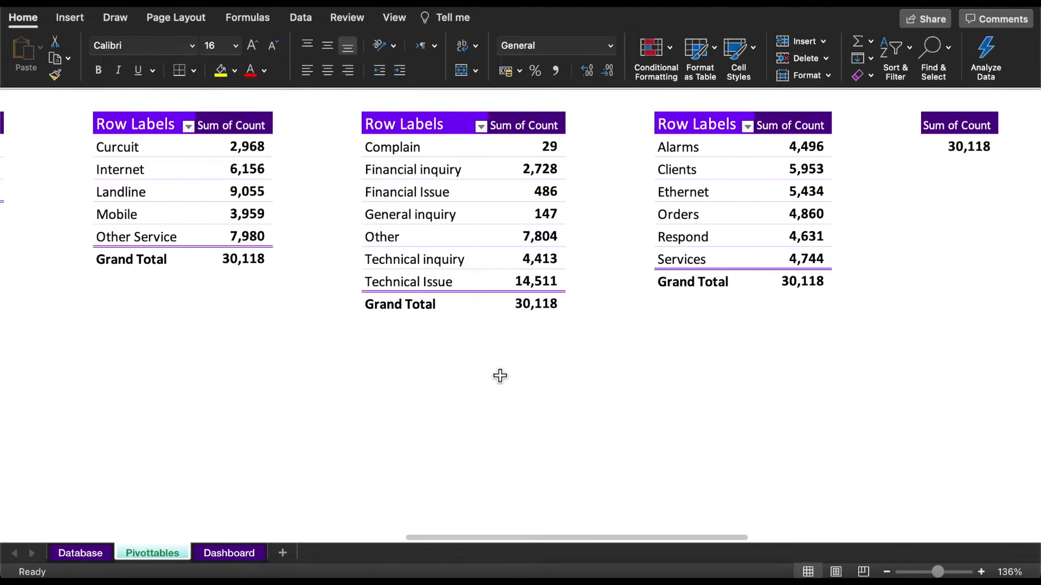
Step: Turn on row and column headings and the formula bar, then select column S
left_click(386, 24)
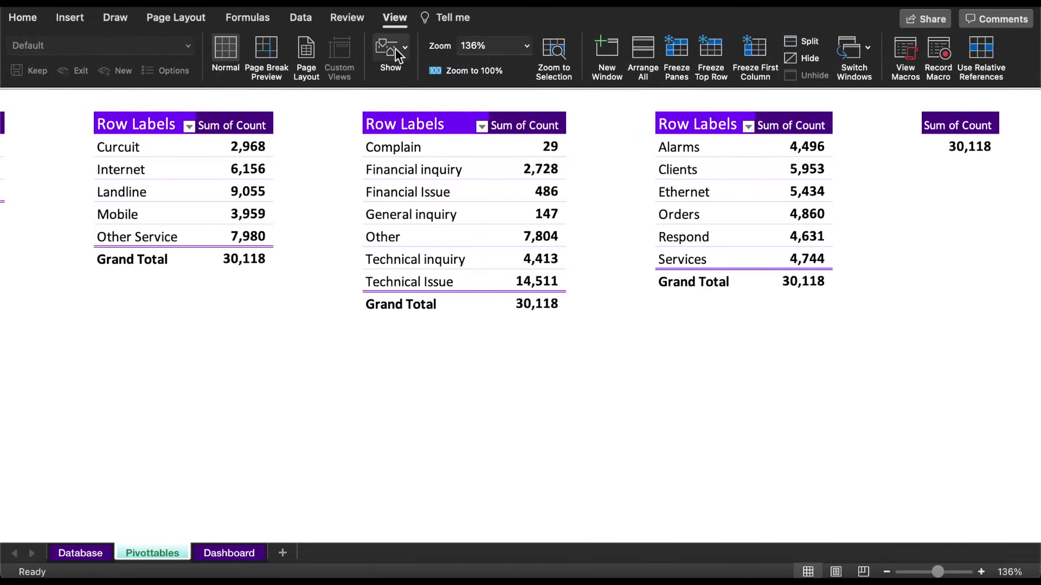
left_click(395, 48)
left_click(410, 119)
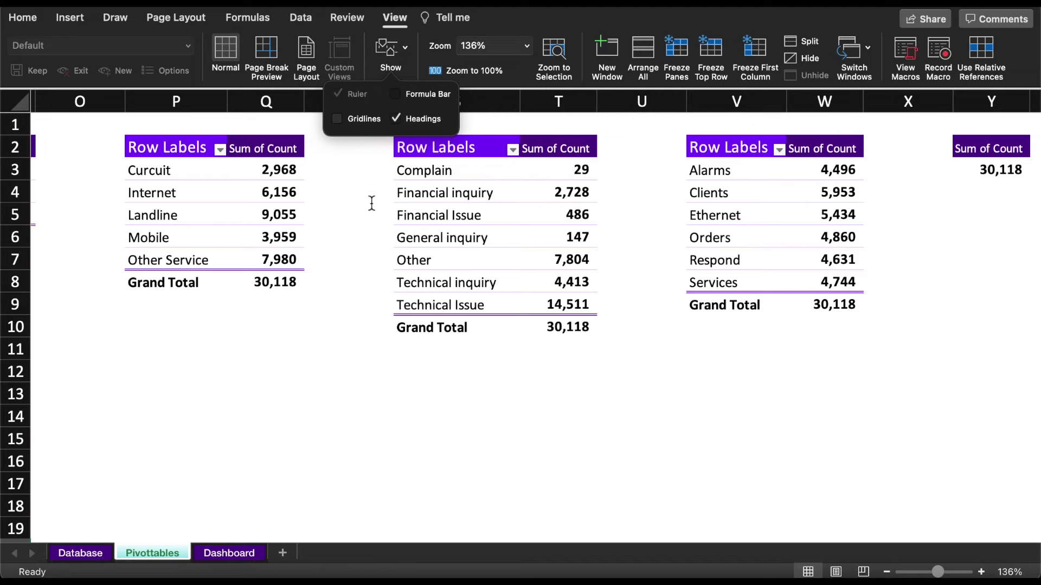
left_click(395, 94)
left_click(370, 212)
scroll(372, 162, "right", 1)
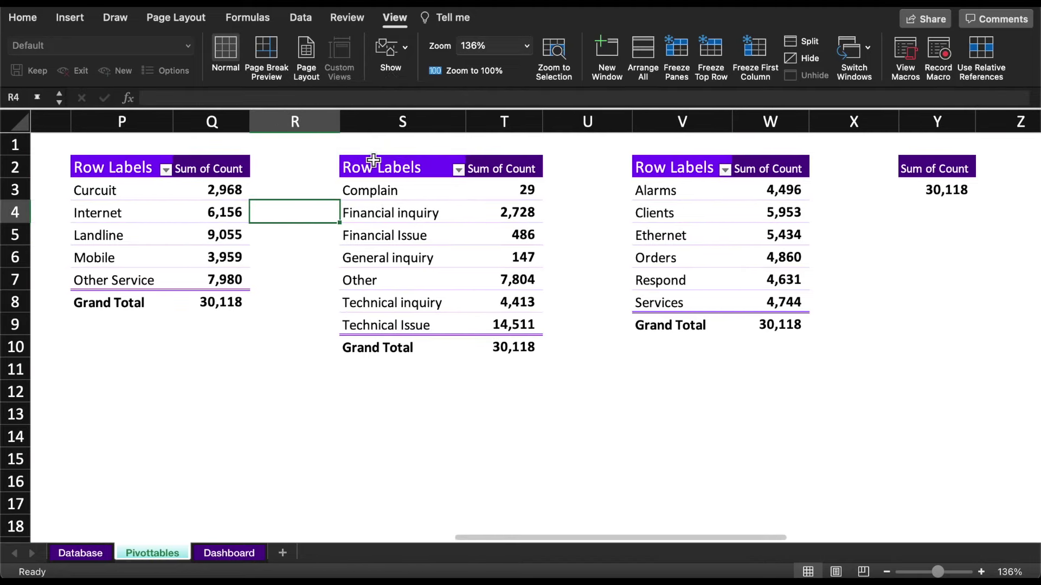
left_click(373, 129)
Step: Insert three blank columns at column S
left_click(32, 24)
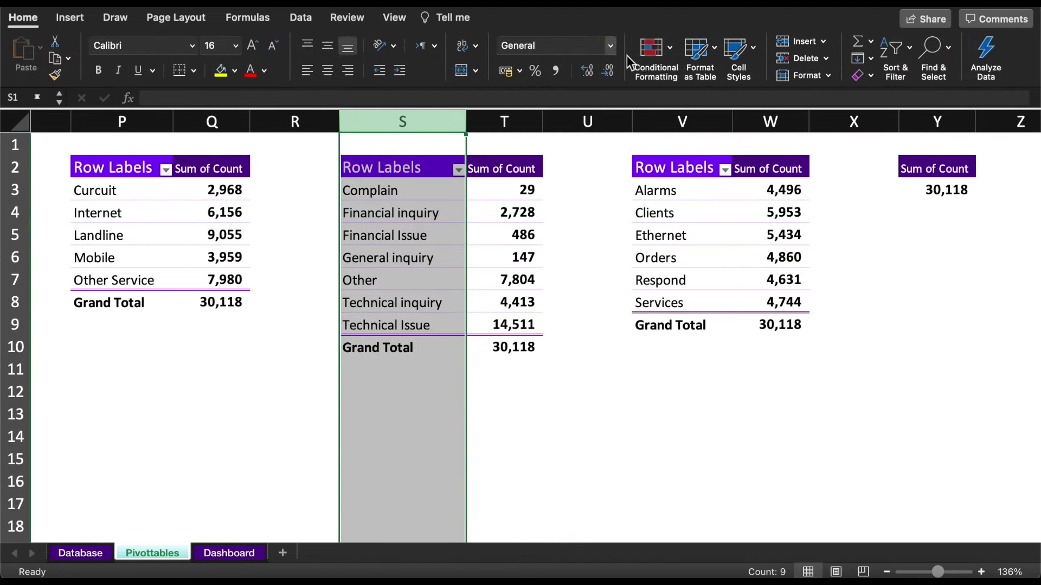
left_click(787, 40)
left_click(787, 40)
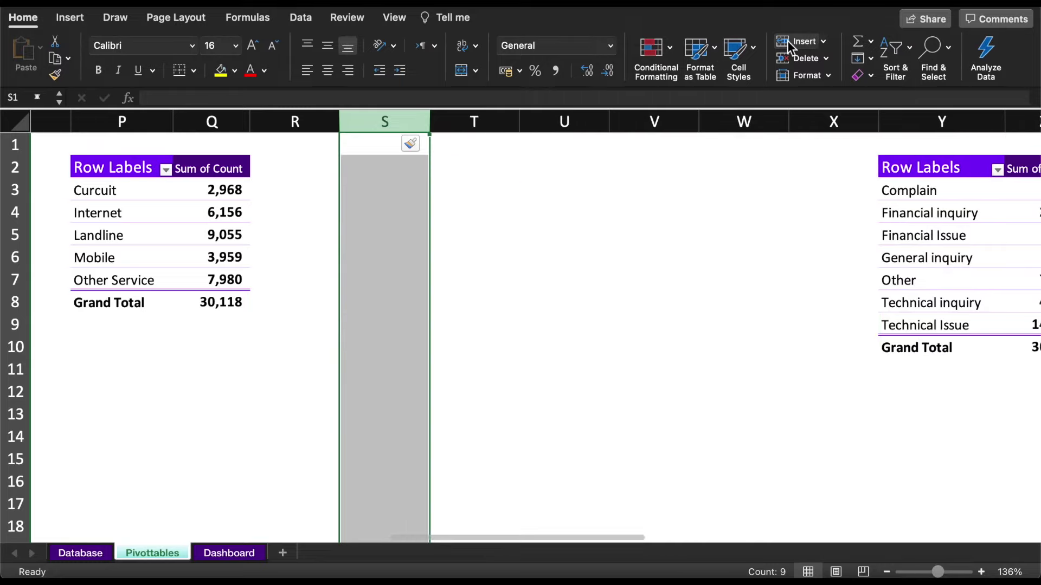
left_click(787, 40)
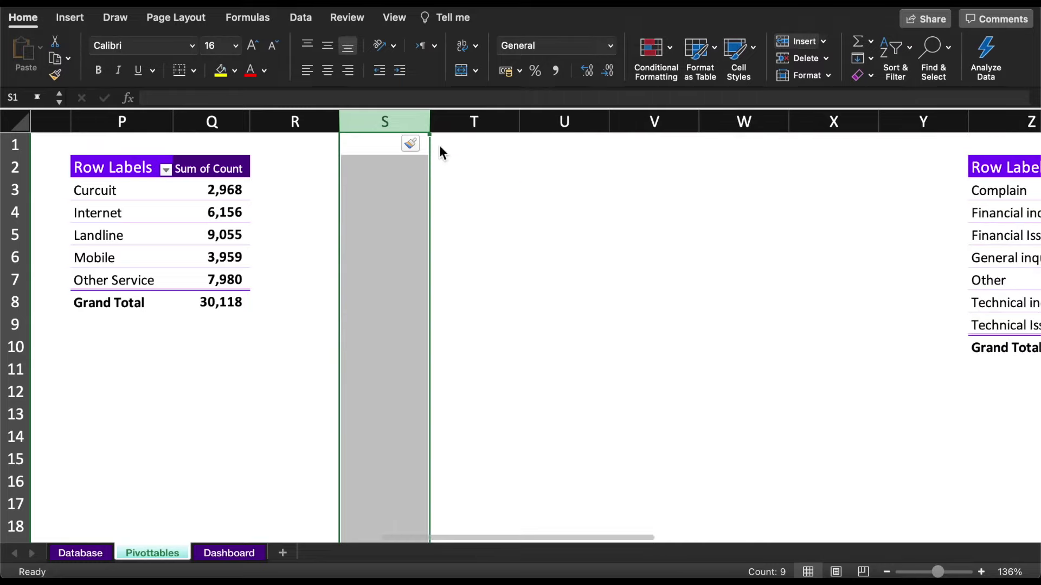
Step: Copy the service type labels in P3:P7 and paste them as transposed values into S2:W2
left_click(367, 183)
left_click_drag(131, 192, 111, 280)
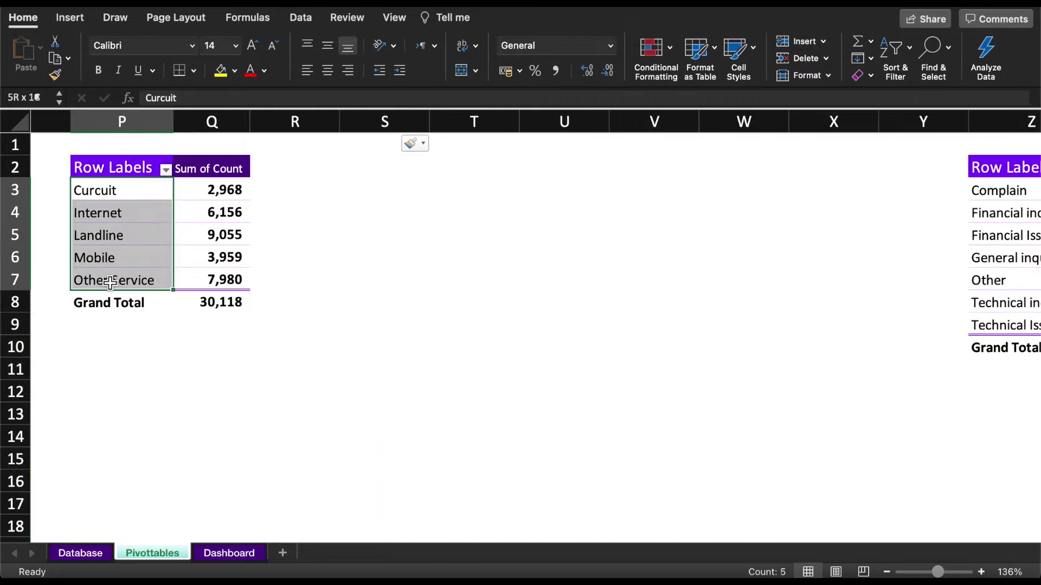
key("ctrl+c")
left_click(378, 181)
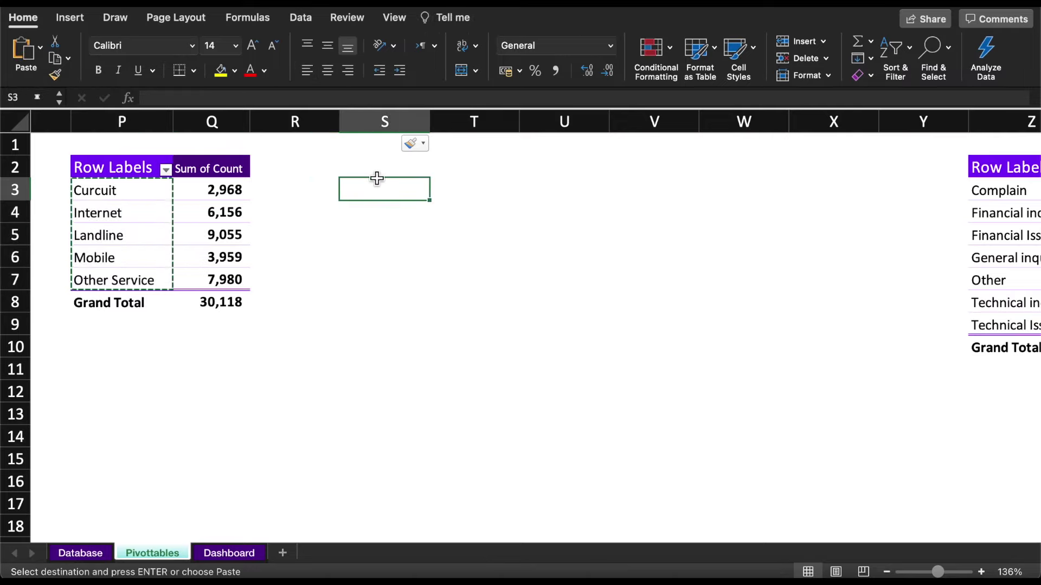
left_click(378, 177)
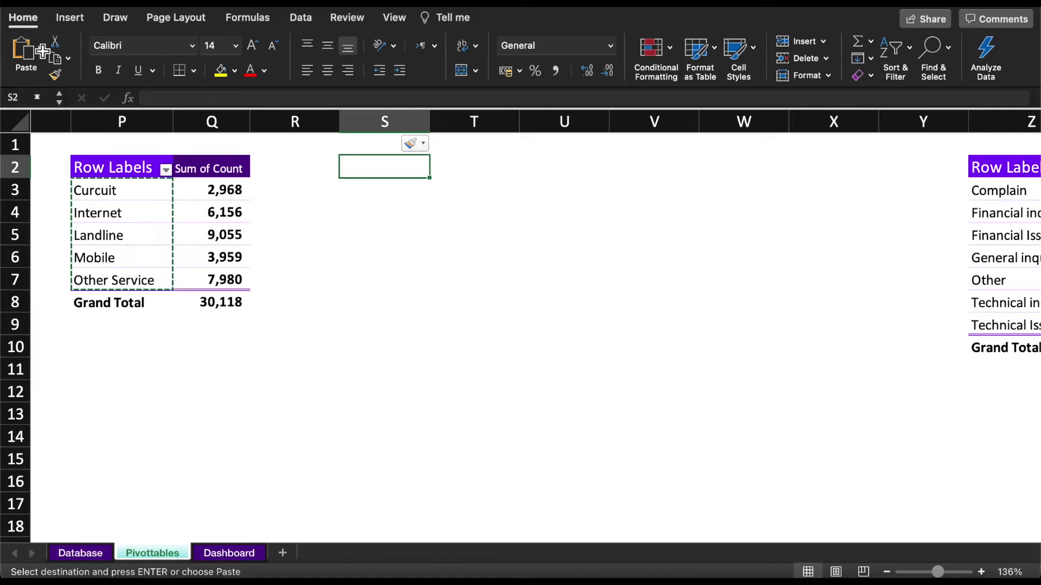
left_click(41, 51)
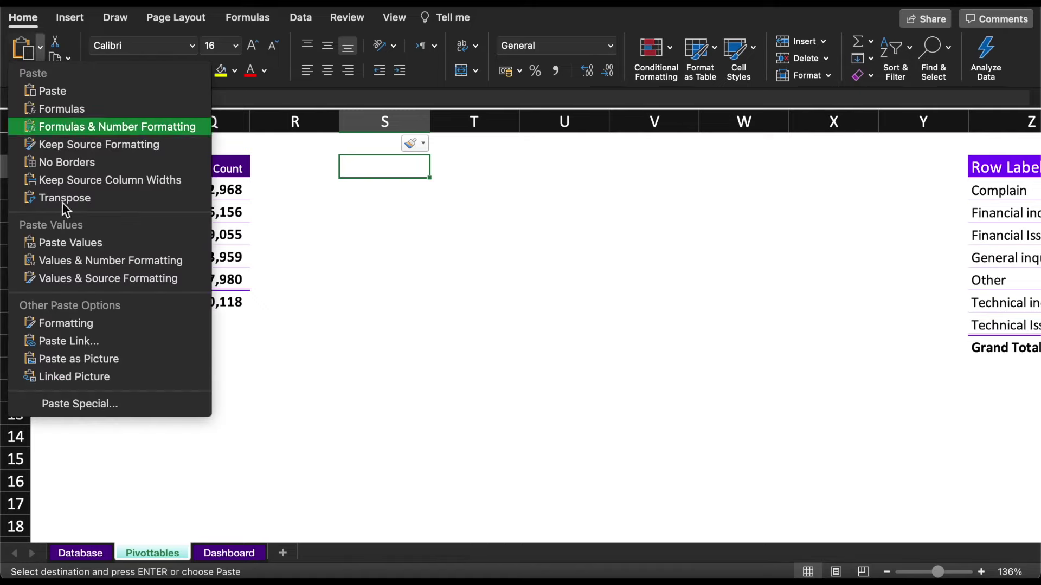
left_click(103, 407)
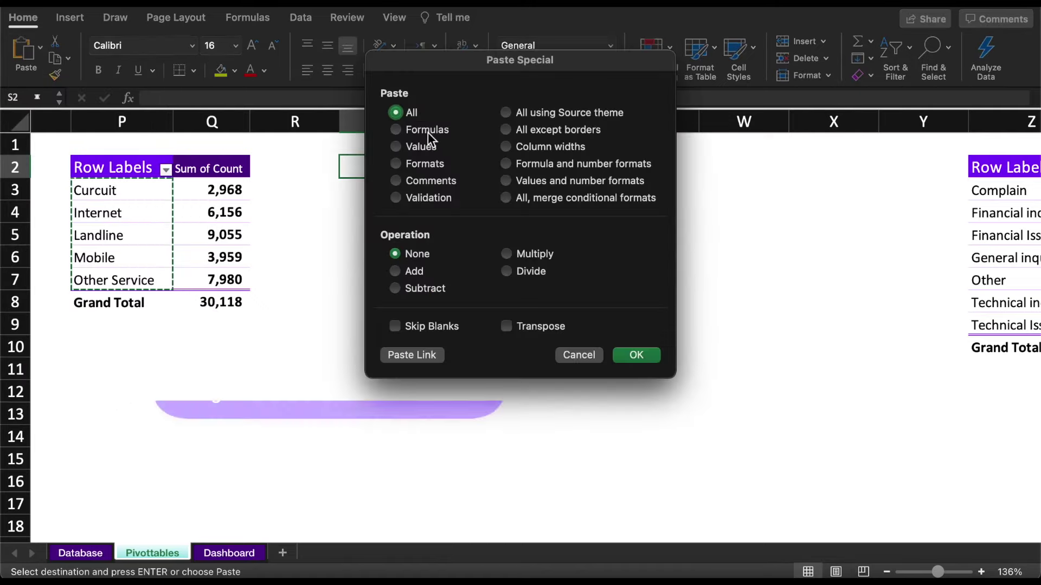
left_click(420, 146)
left_click(531, 326)
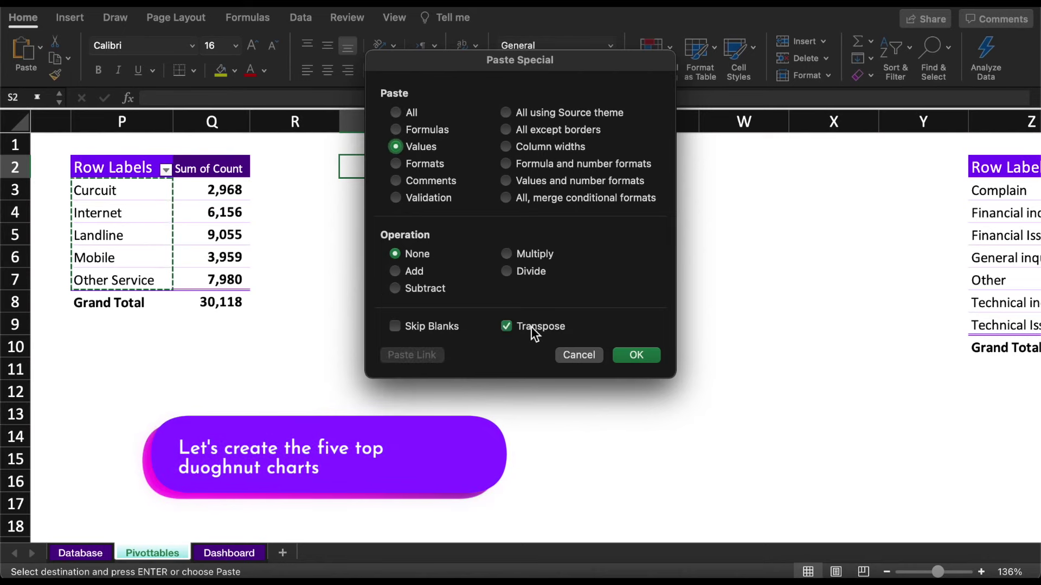
left_click(626, 355)
Step: Centre the S2:W2 headers with a dark grey fill and light grey font
left_click(328, 71)
left_click(234, 71)
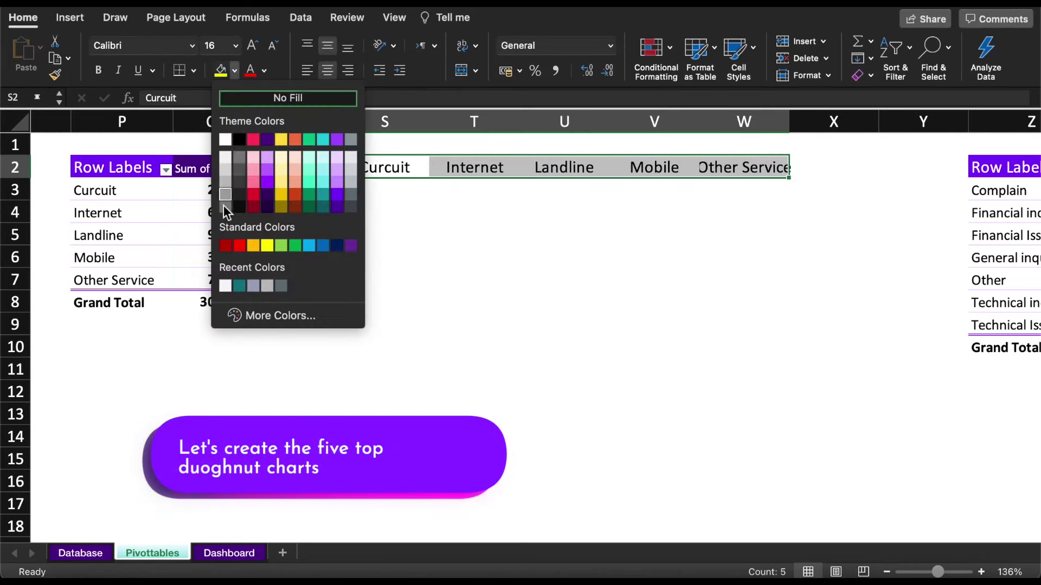
left_click(227, 205)
left_click(264, 70)
left_click(257, 163)
left_click(391, 187)
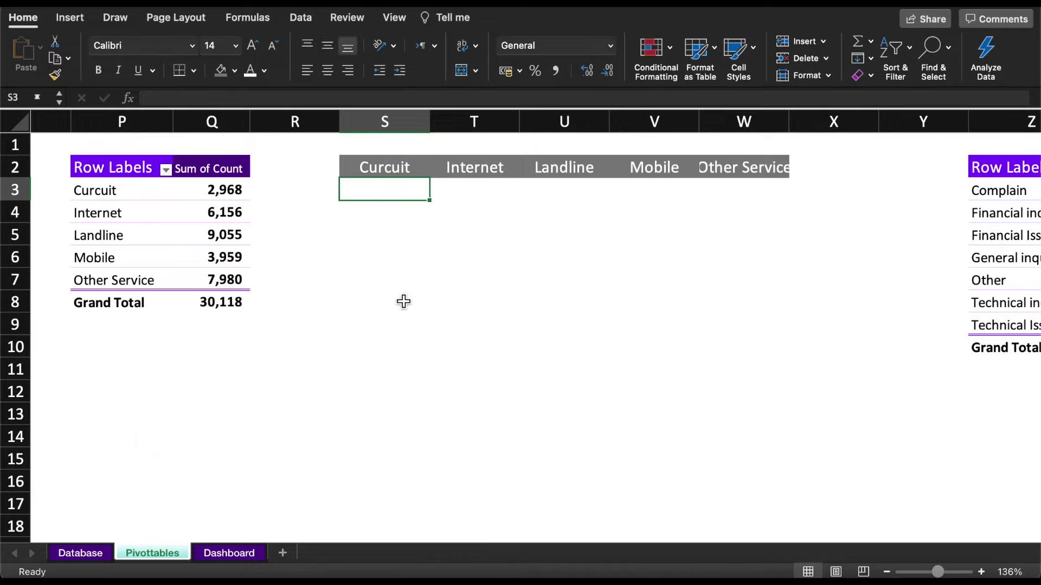
Step: Link S5, T5 and U5 to the pivot counts for Curcuit 2968, Internet 6156 and Landline 9055
left_click(382, 228)
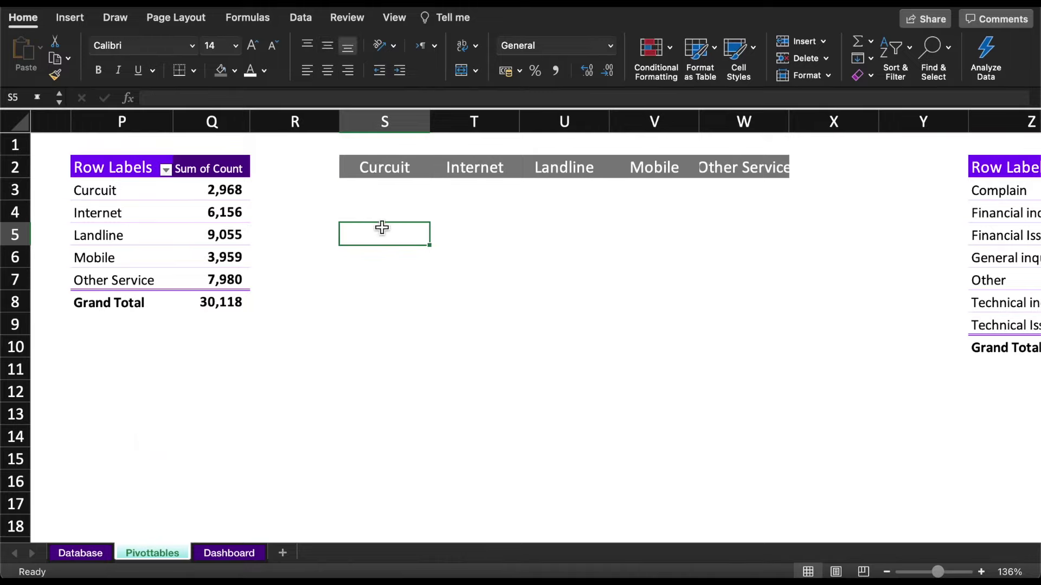
type("=")
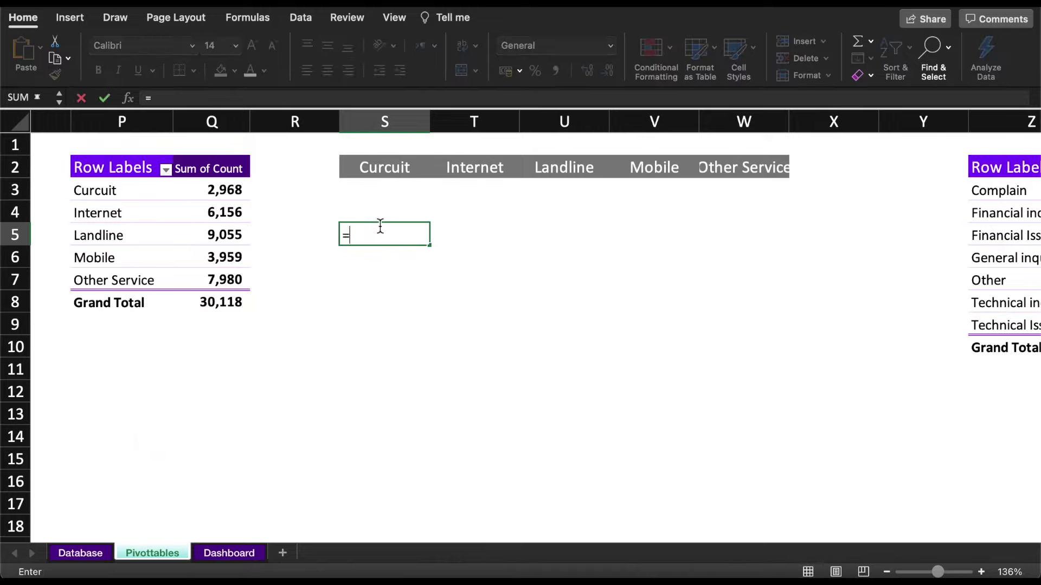
left_click(224, 192)
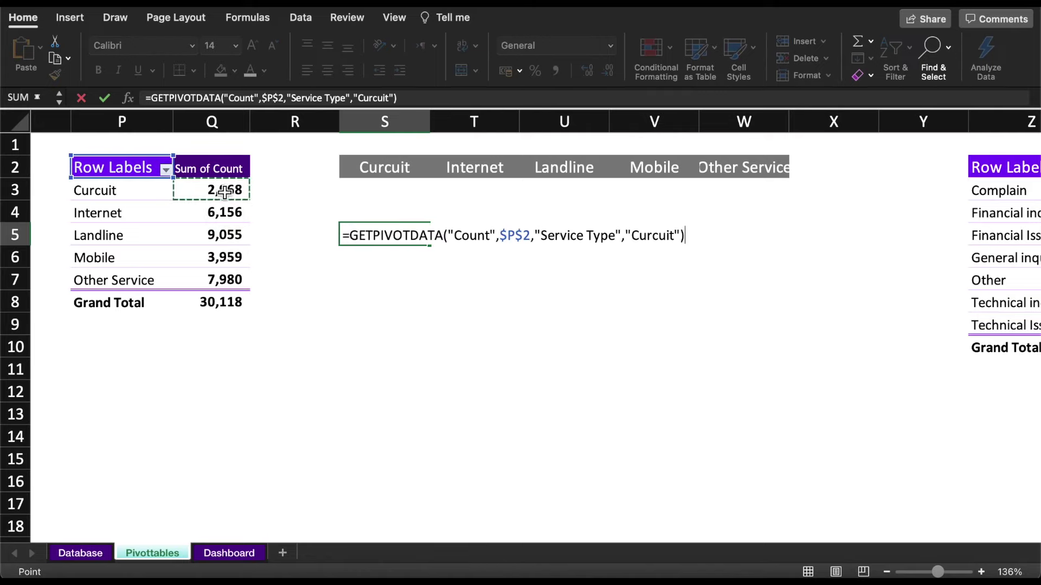
key("Return")
left_click(419, 236)
left_click(460, 240)
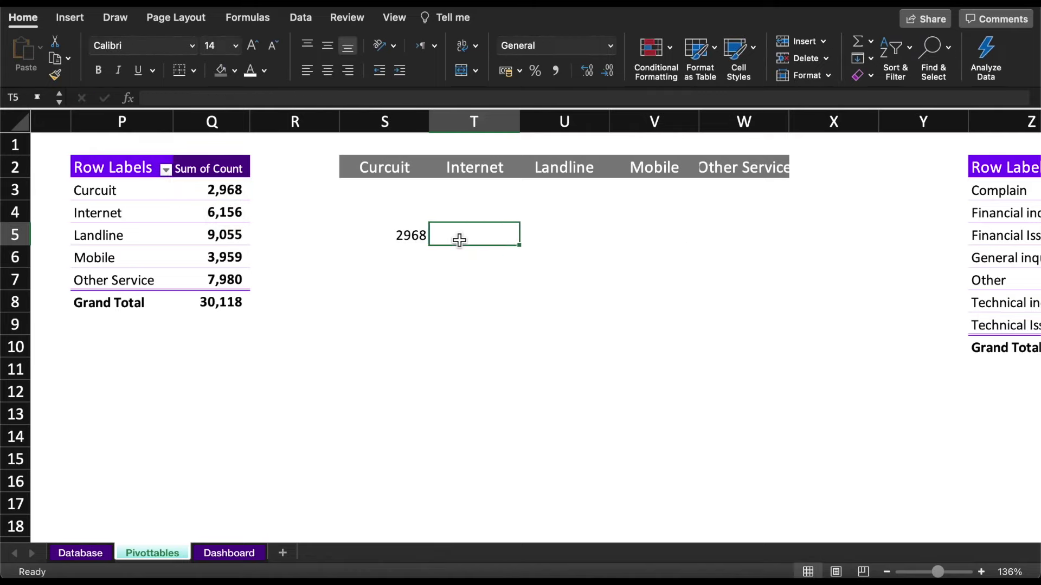
type("=")
left_click(239, 213)
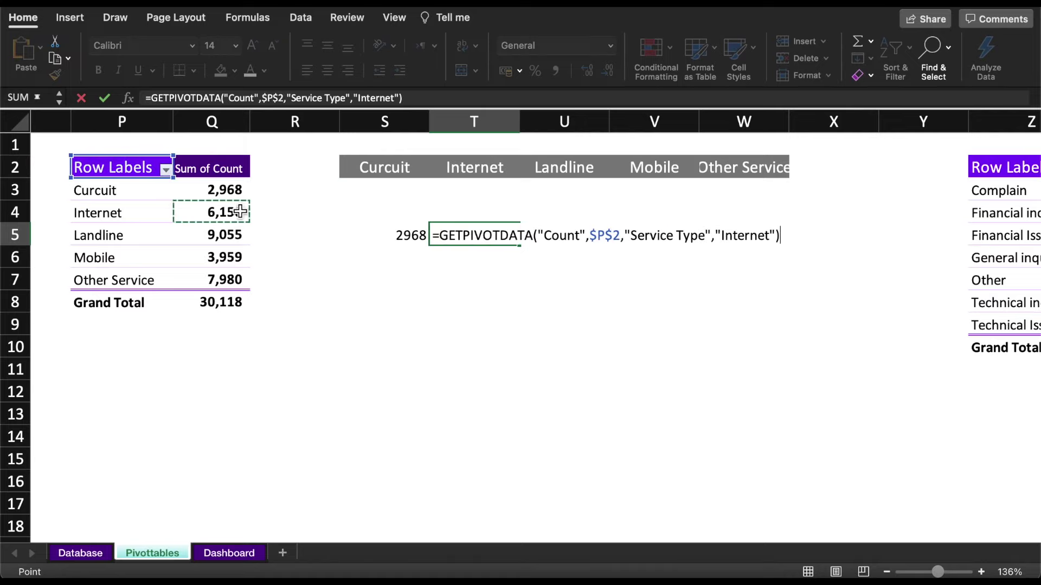
key("Return")
type("=")
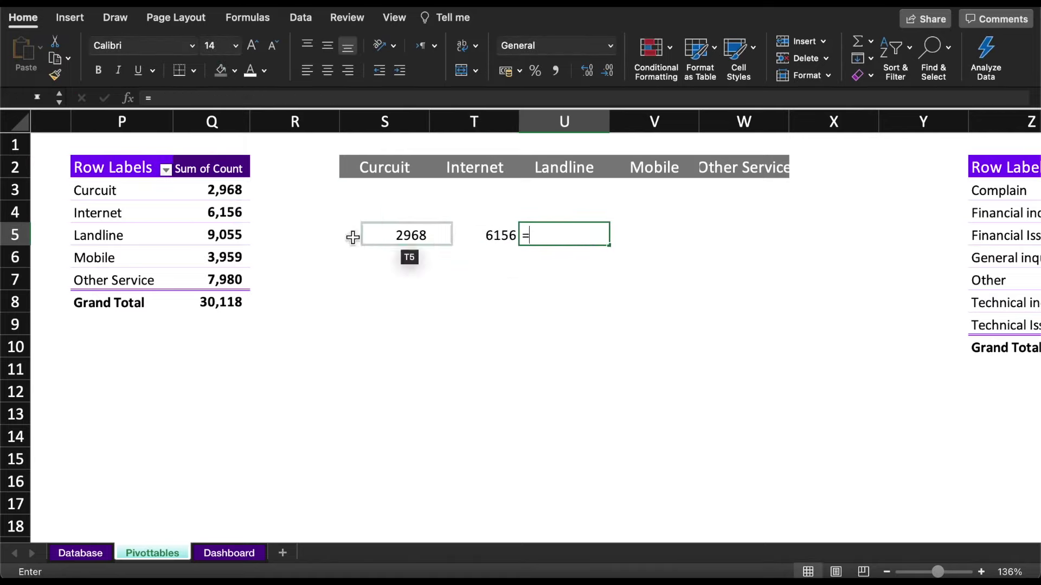
left_click(226, 236)
key("Return")
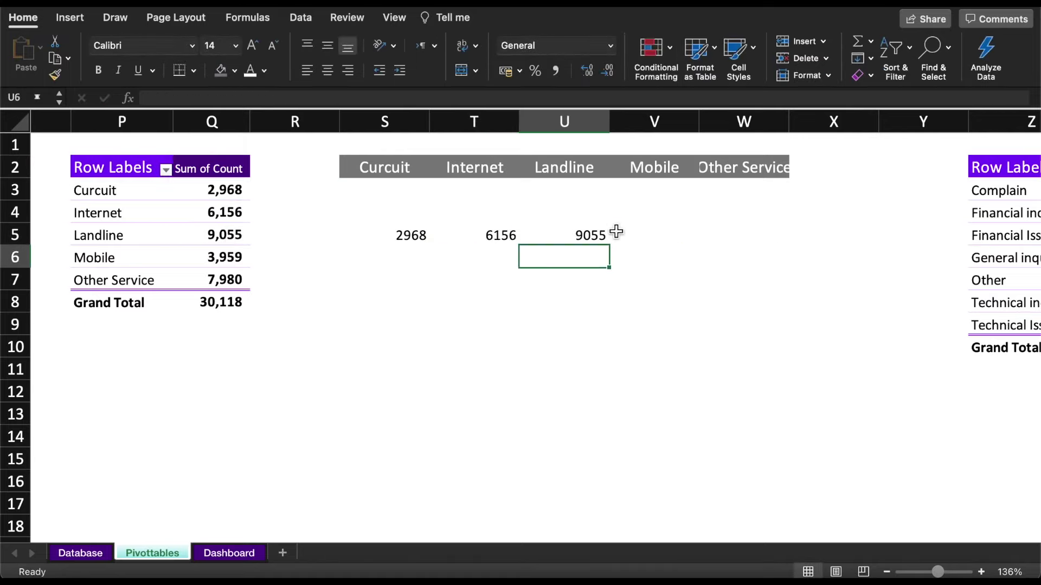
Step: Link V5 and W5 to the pivot counts for Mobile 3959 and Other Service 7980
left_click(648, 242)
type("=")
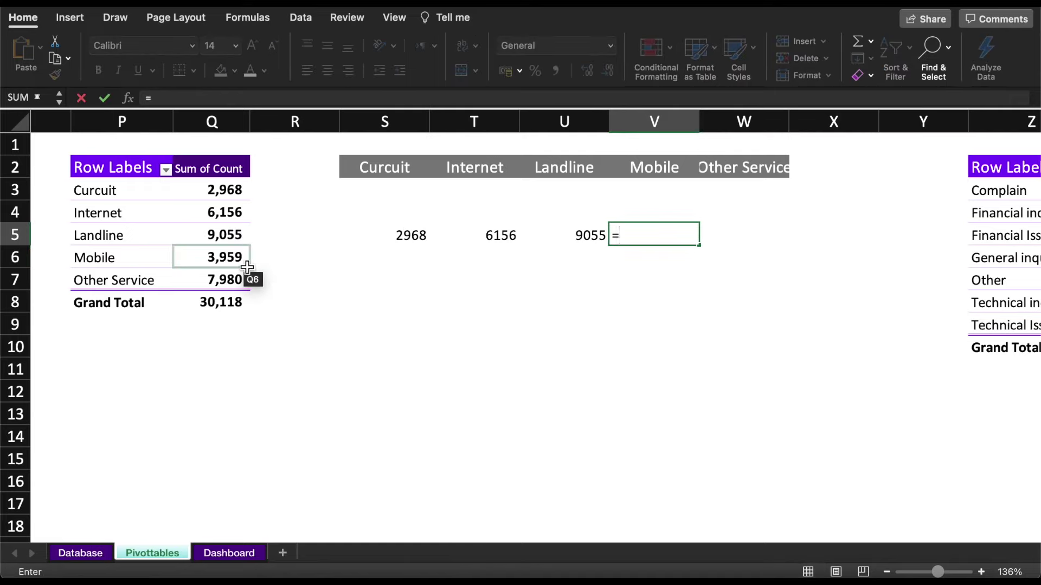
left_click(233, 259)
key("Return")
left_click(769, 236)
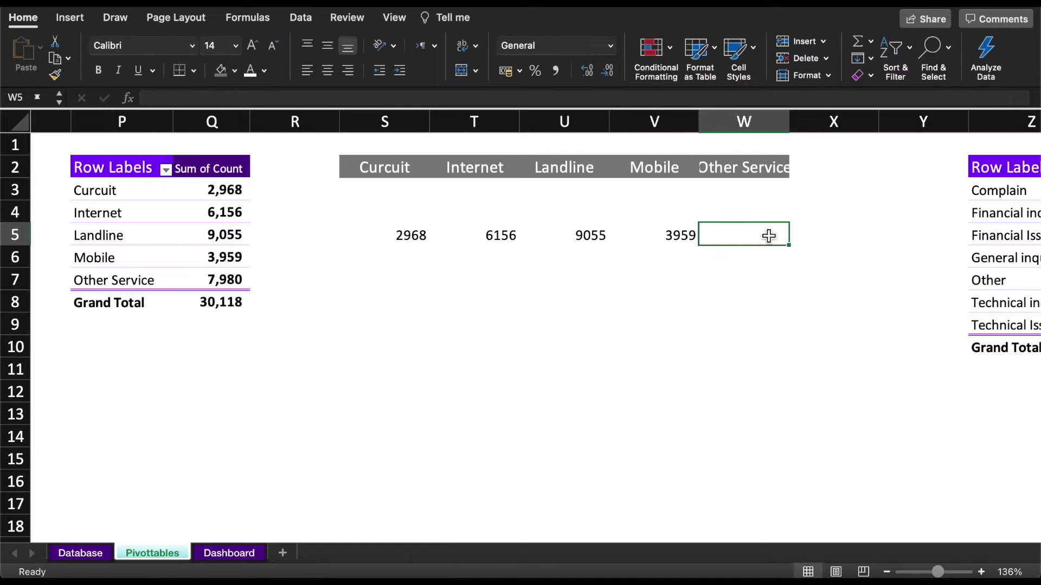
type("=")
left_click(242, 277)
key("Return")
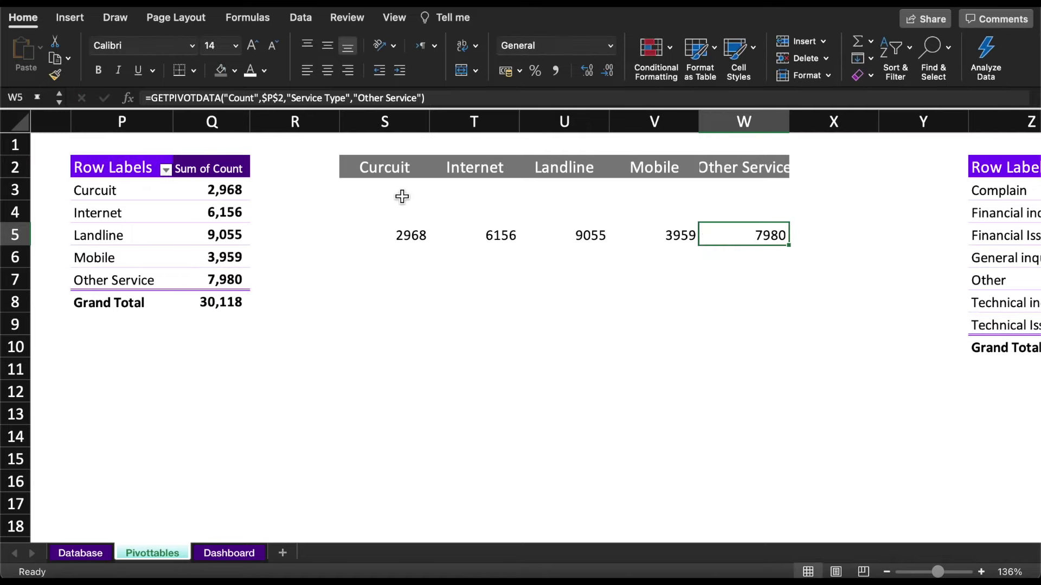
left_click(401, 194)
Step: Fill S3:W3 with each service's share of the grand total, formatted as percentages
left_click(420, 235)
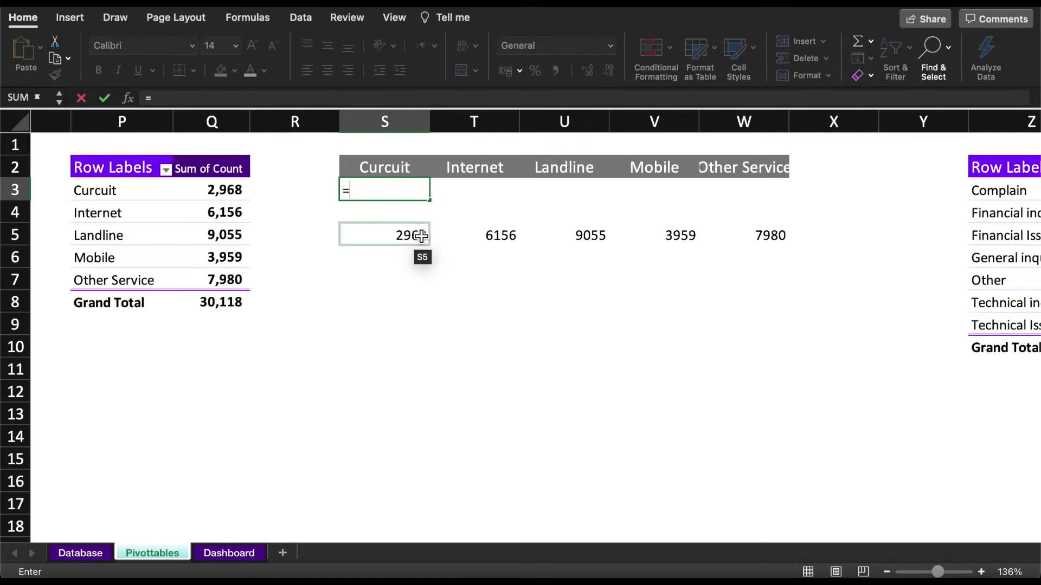
type("/")
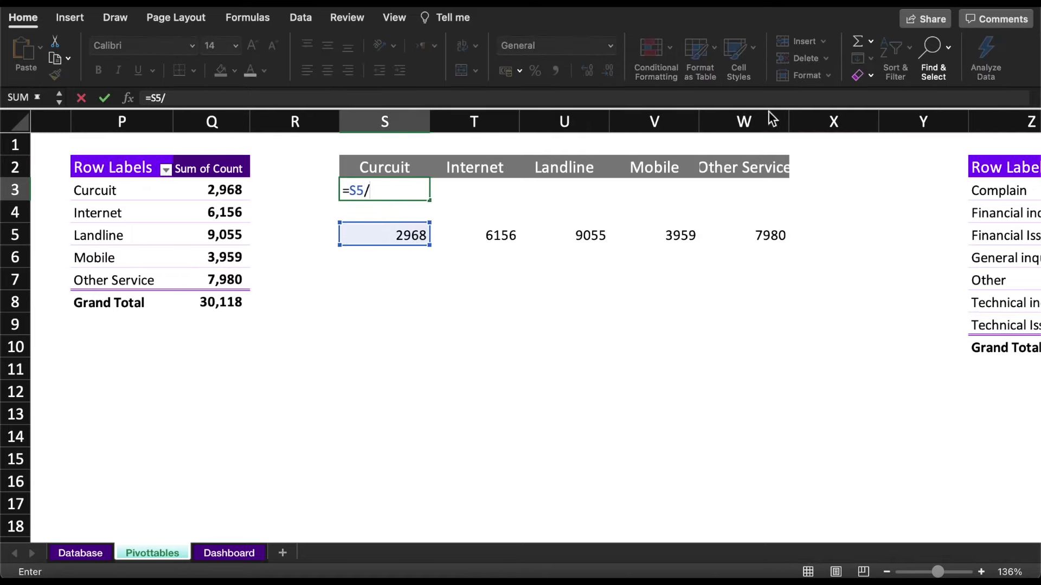
left_click(222, 307)
key("Return")
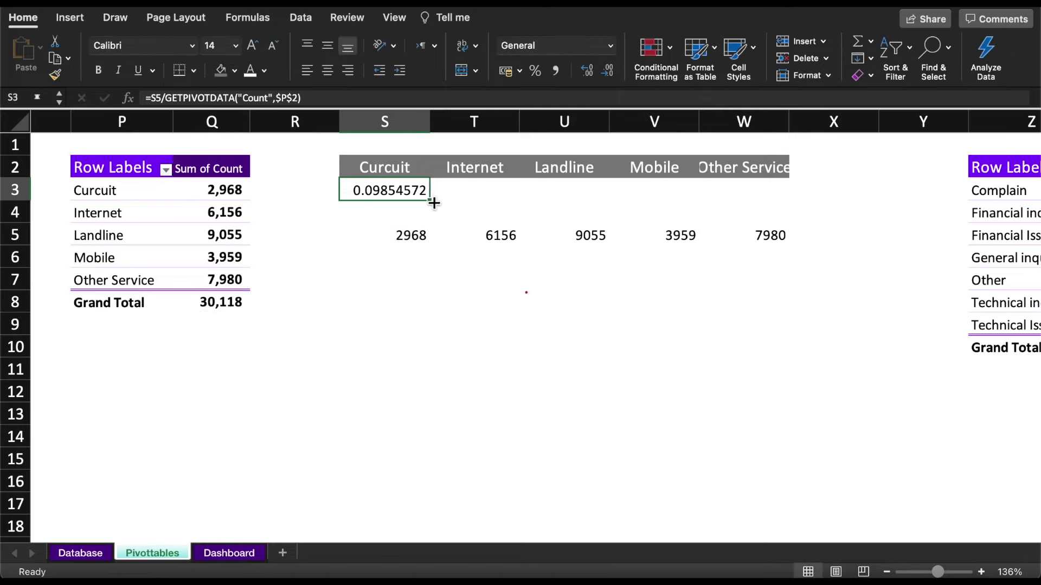
left_click_drag(431, 200, 791, 194)
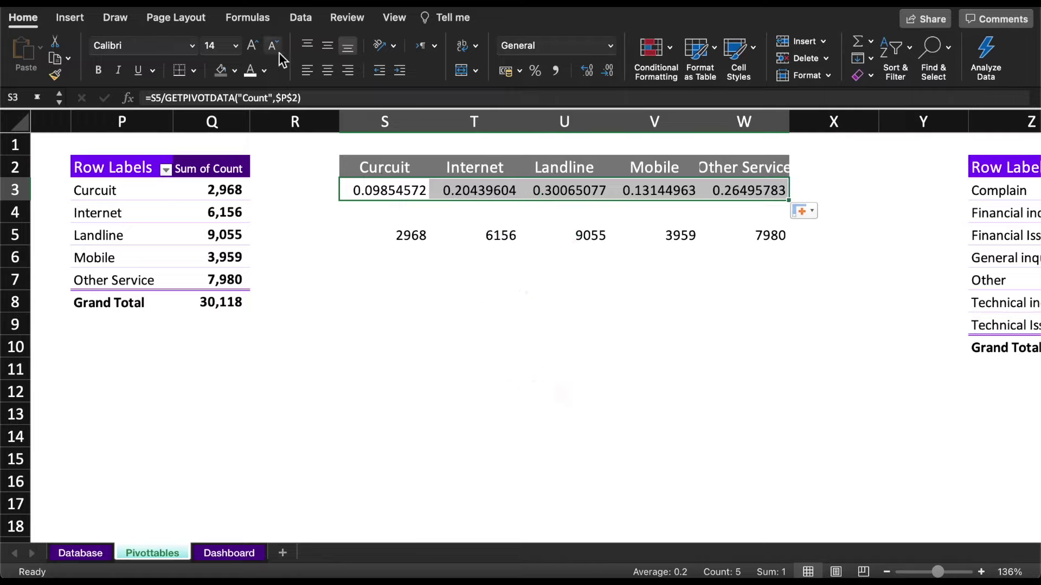
left_click(534, 71)
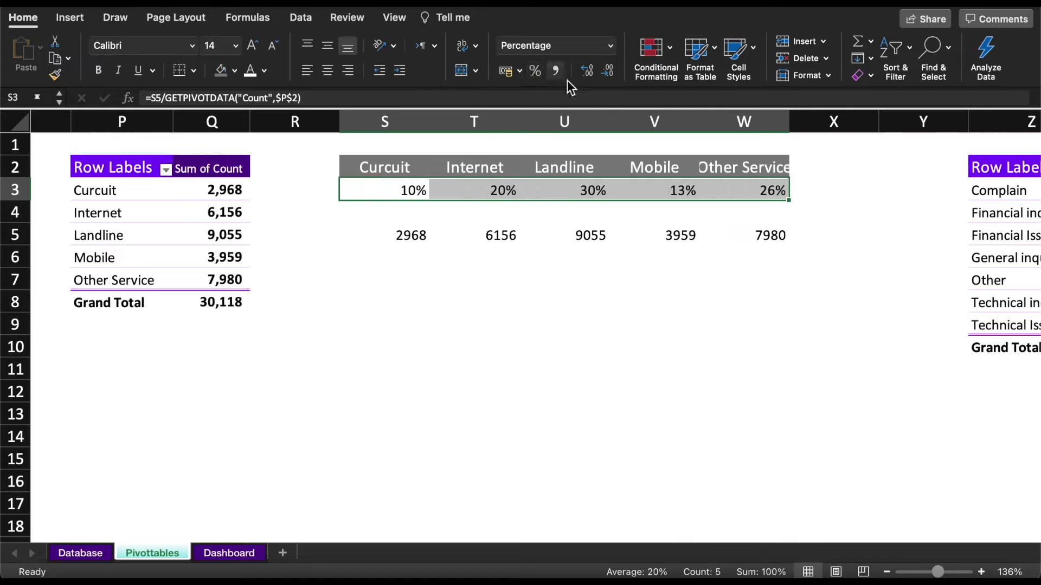
double_click(482, 190)
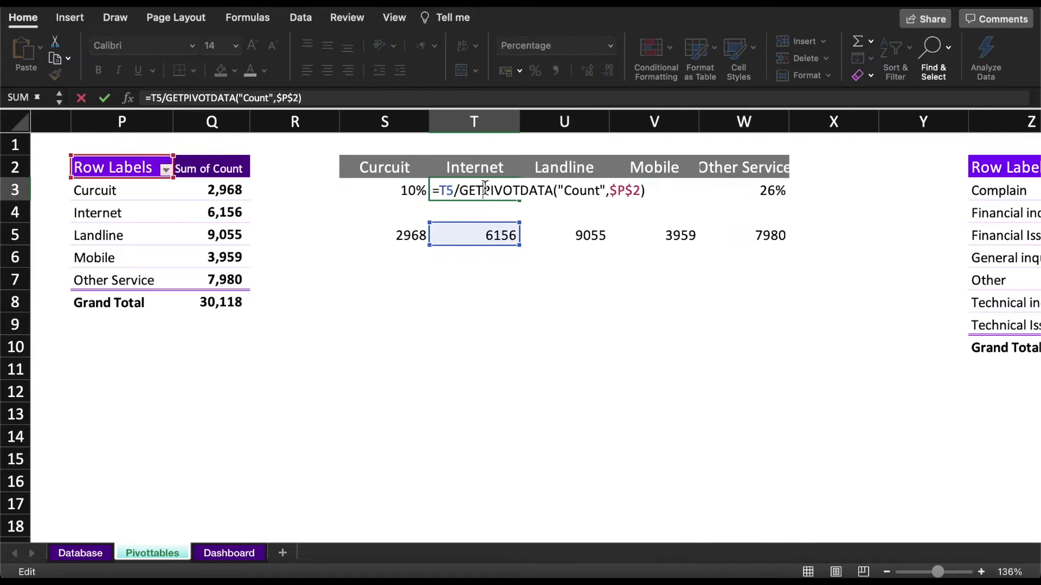
key("Escape")
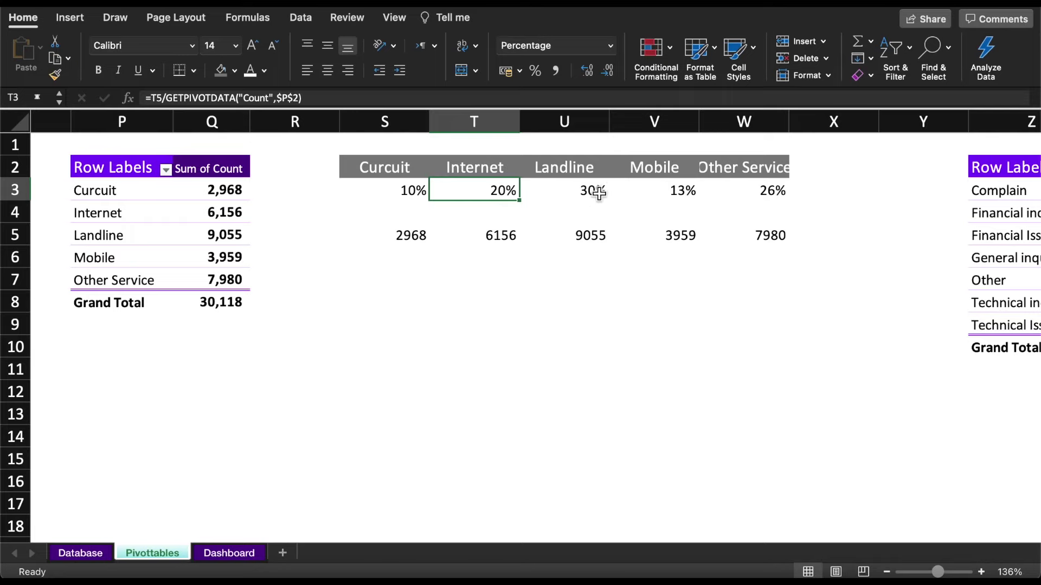
double_click(598, 192)
key("Escape")
Step: Fill S4:W4 with =100%-S3 remainders and autofit column S
left_click(412, 212)
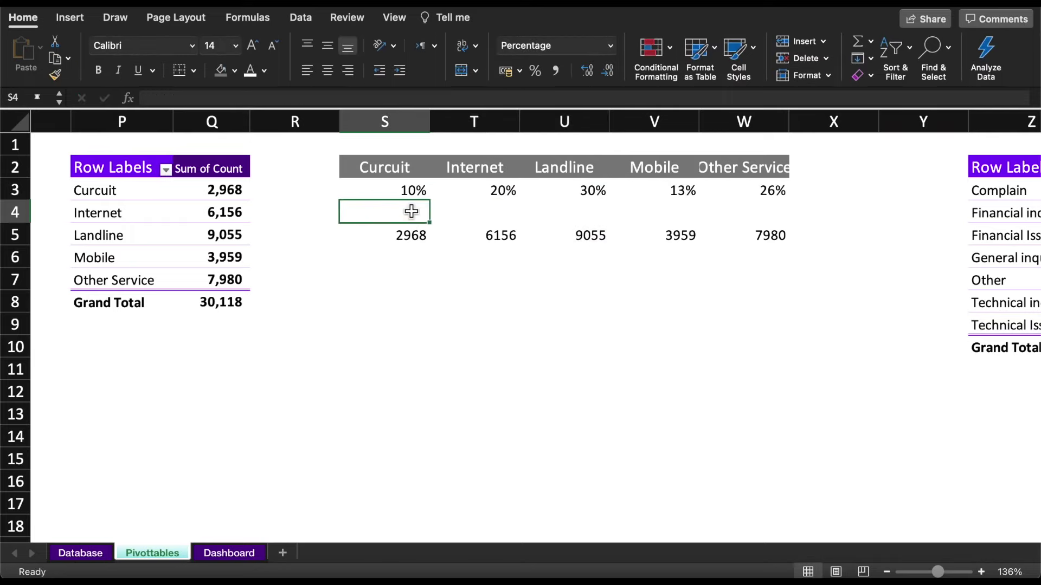
type("=100%-")
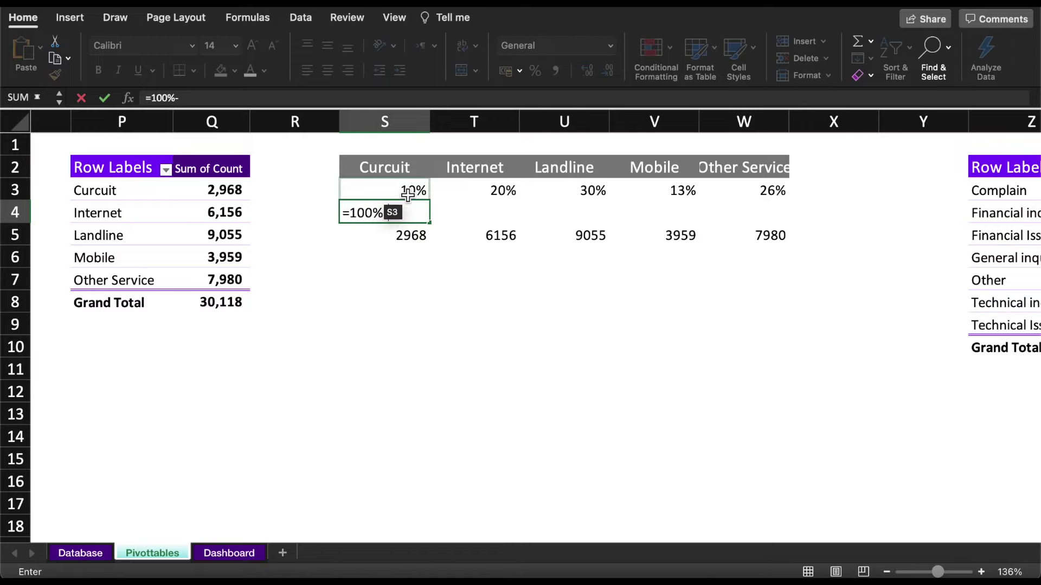
left_click(408, 194)
key("ctrl+Return")
left_click_drag(494, 222, 839, 233)
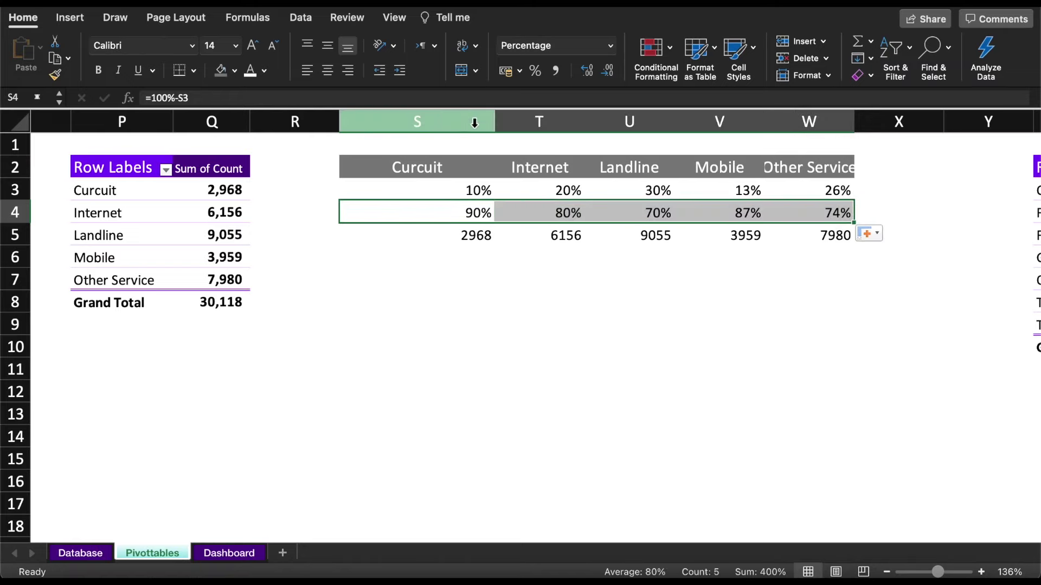
double_click(496, 120)
left_click(465, 325)
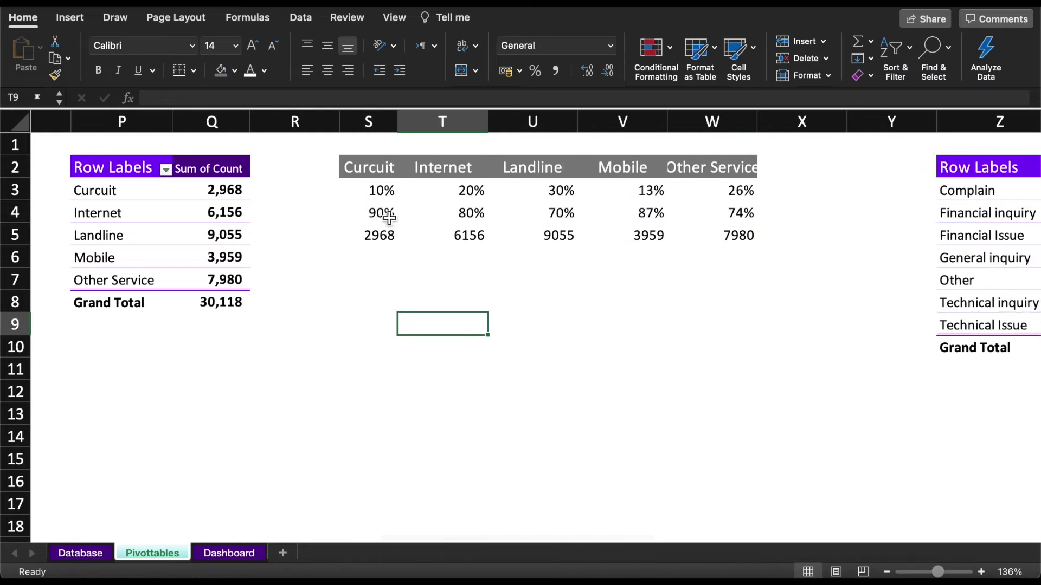
left_click_drag(378, 194, 378, 214)
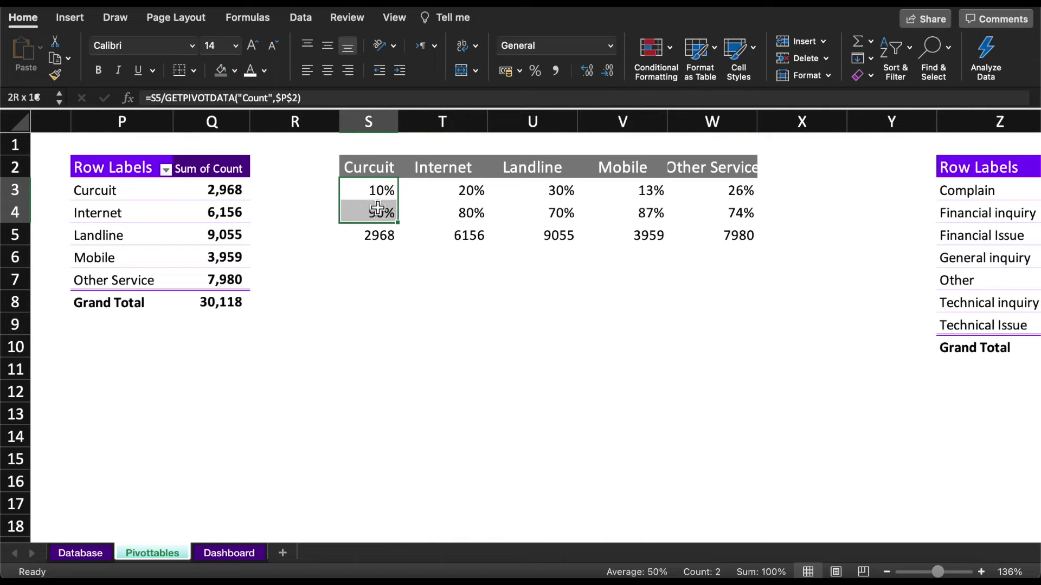
Step: Insert a doughnut chart from S3:S4 (10% and 90%) and delete its legend and title
left_click(67, 18)
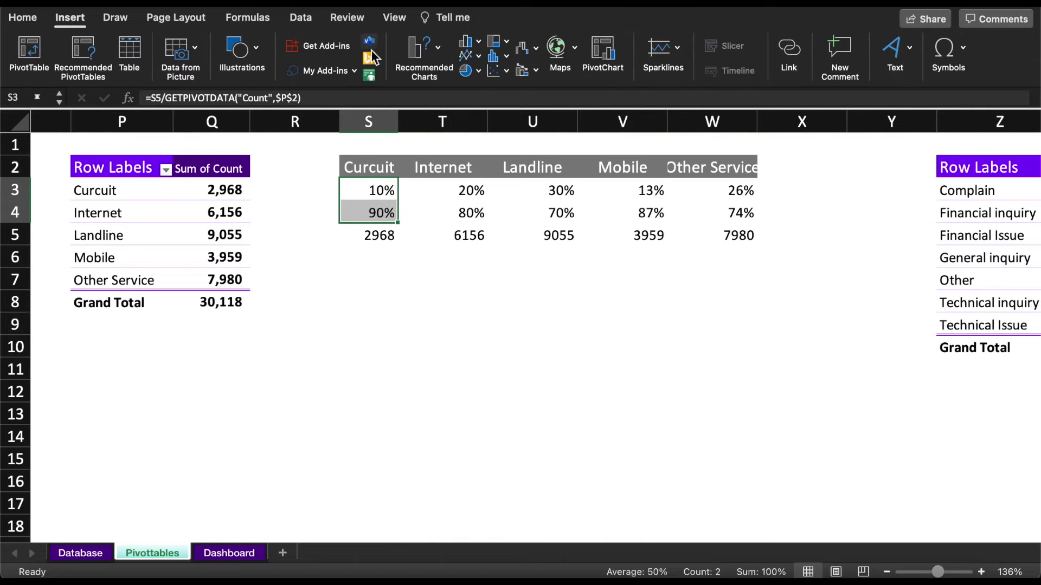
left_click(479, 71)
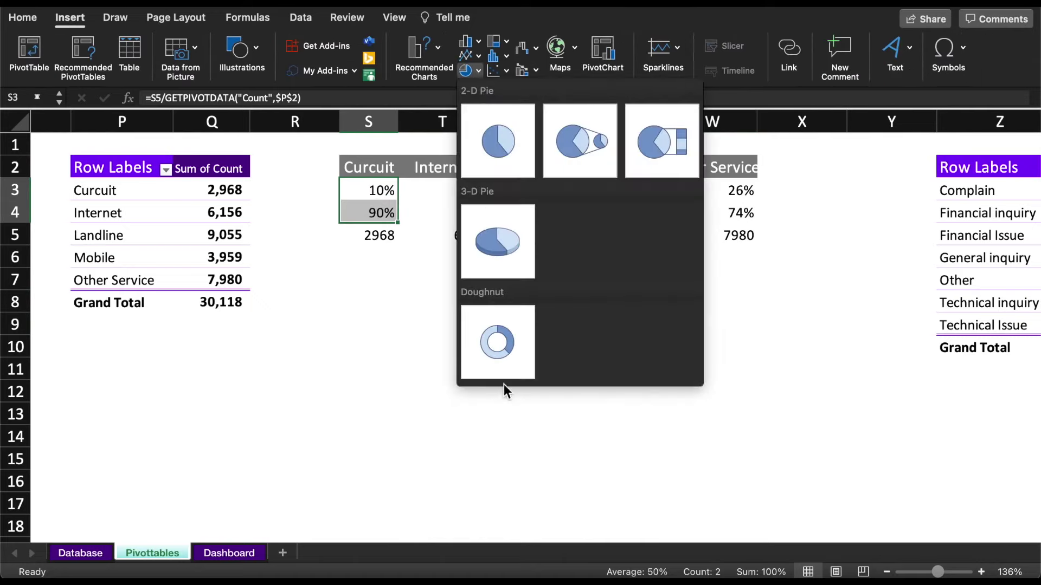
left_click(504, 350)
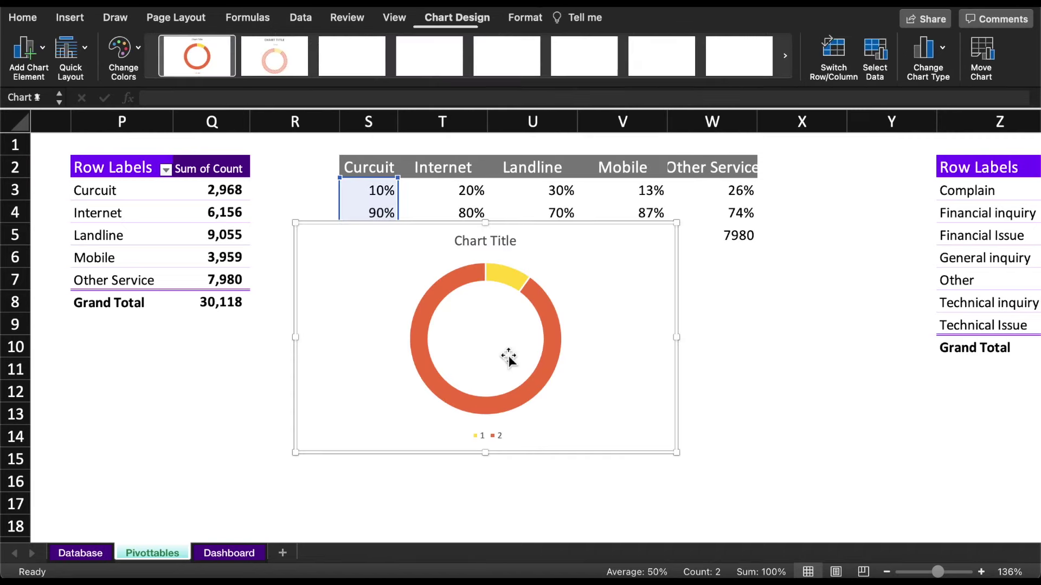
left_click(494, 435)
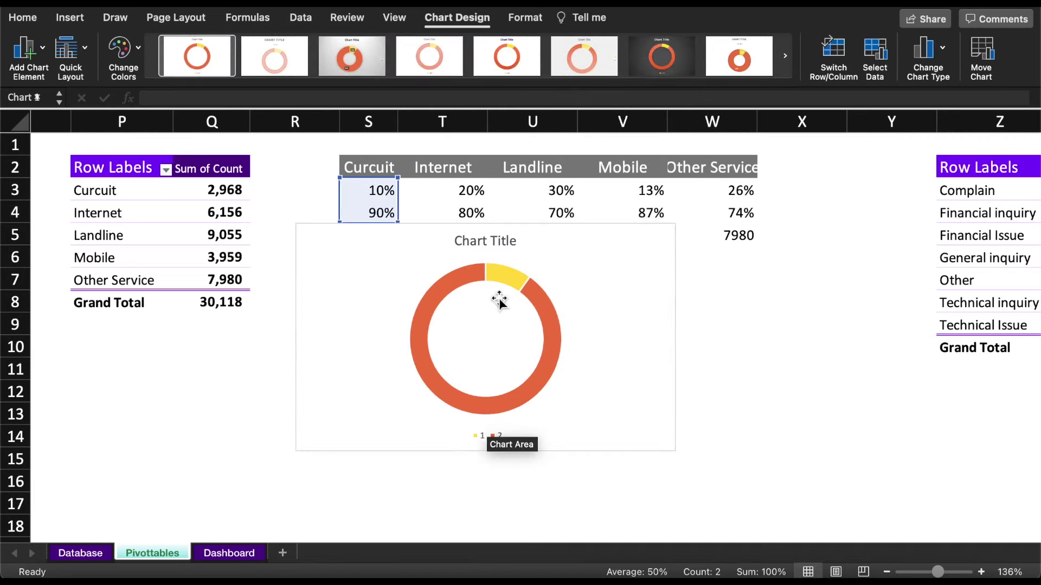
key("Delete")
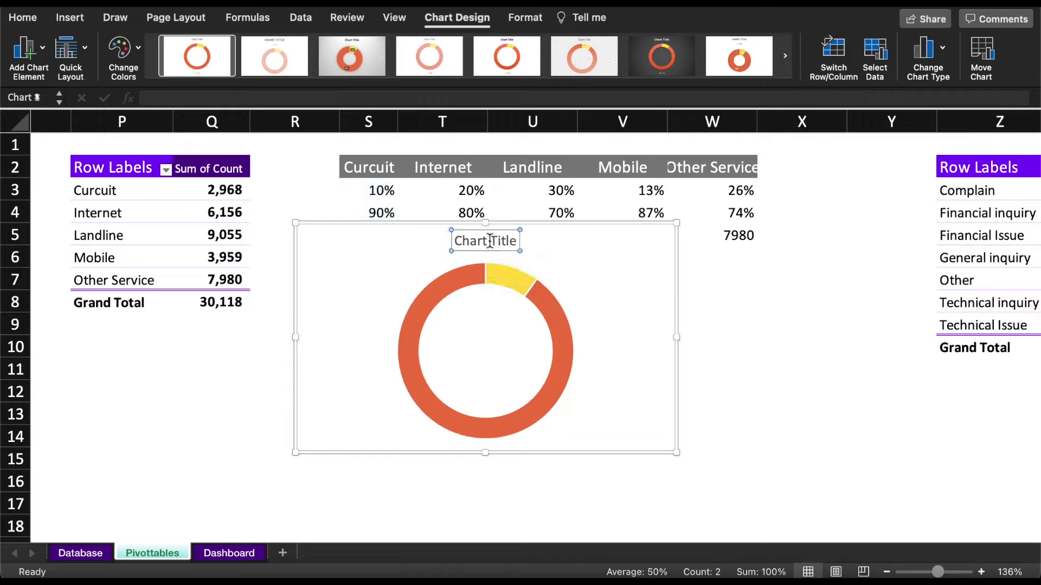
key("Delete")
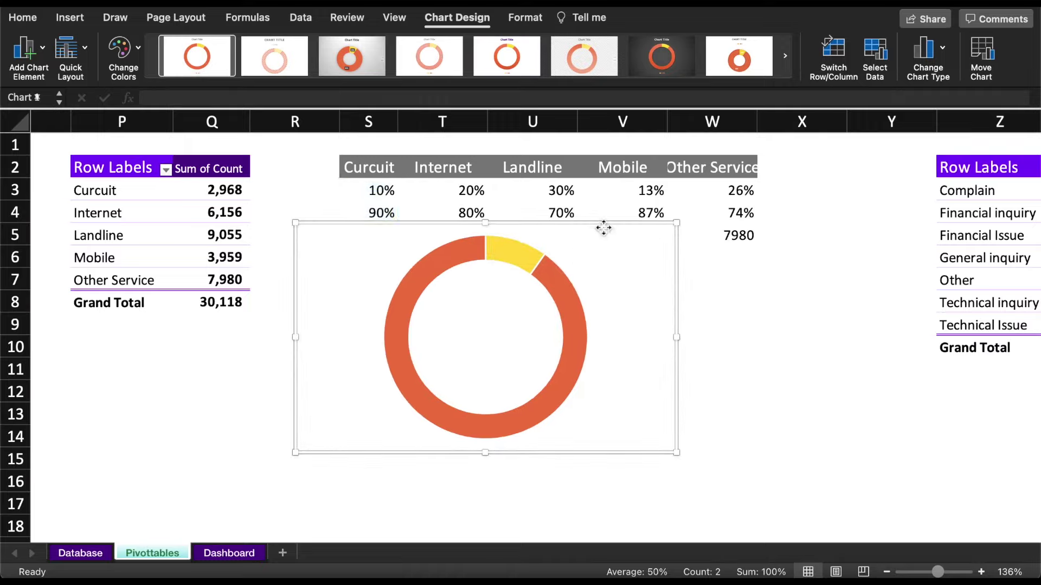
Step: Give the doughnut chart no fill and no outline, and shrink it
left_click(524, 17)
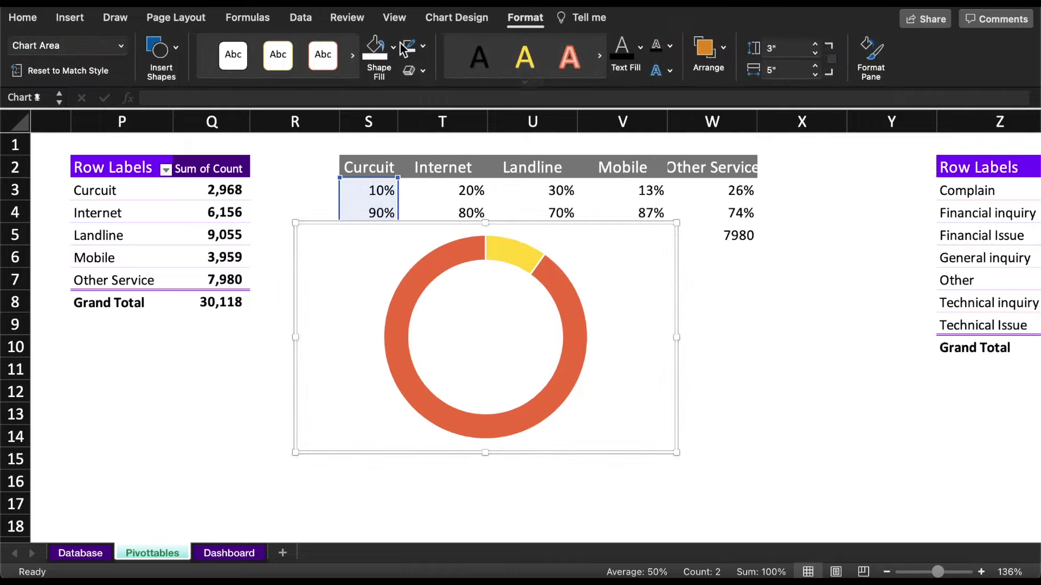
left_click(393, 47)
left_click(394, 100)
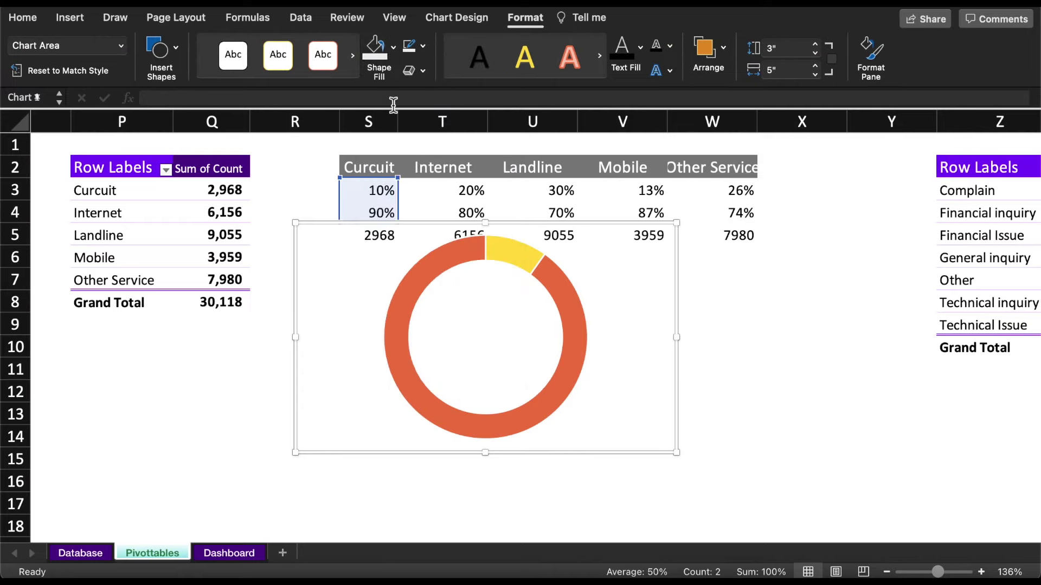
left_click(422, 47)
left_click(425, 91)
left_click_drag(676, 222, 499, 294)
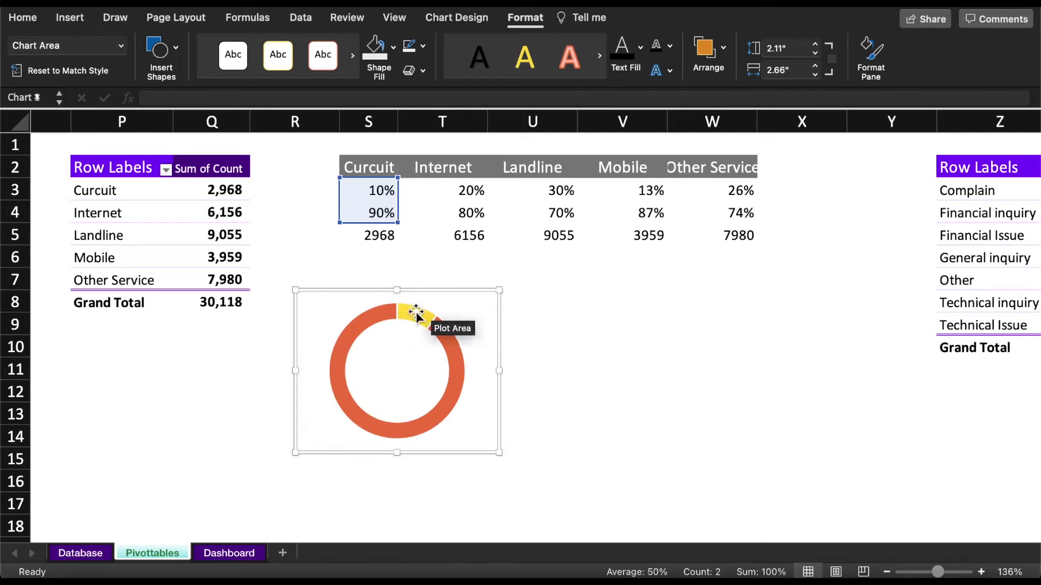
Step: Set the doughnut series hole size to 86% and expand its border options
left_click(372, 314)
double_click(372, 314)
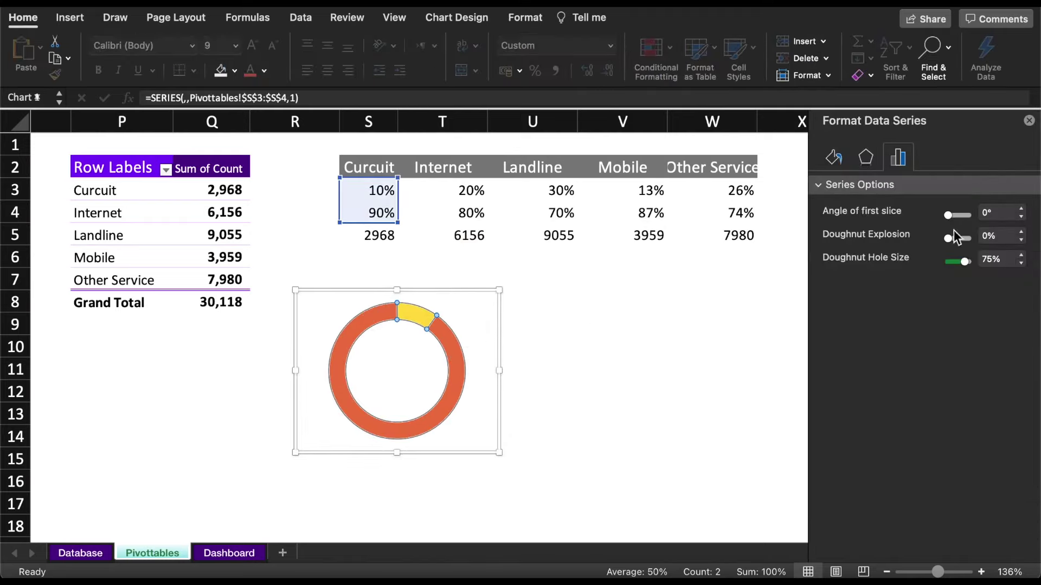
left_click(1023, 257)
left_click(1022, 256)
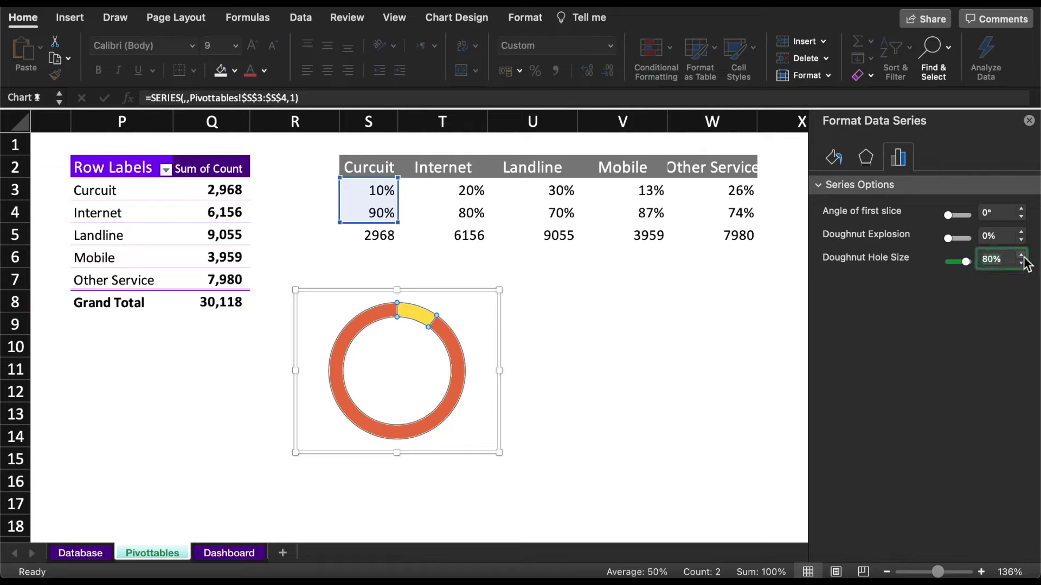
left_click(1022, 257)
left_click(1022, 257)
left_click(1022, 256)
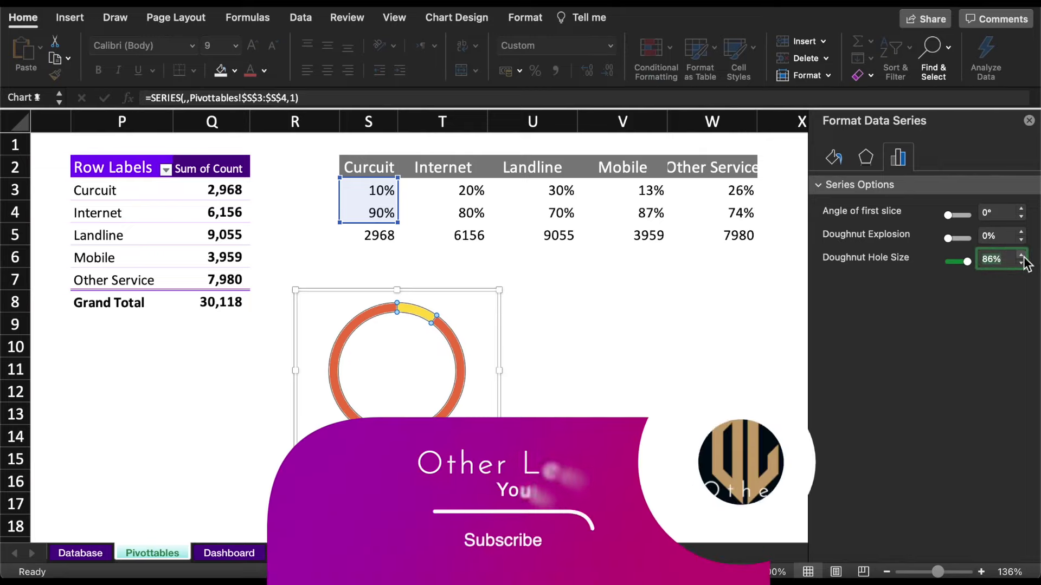
left_click(833, 157)
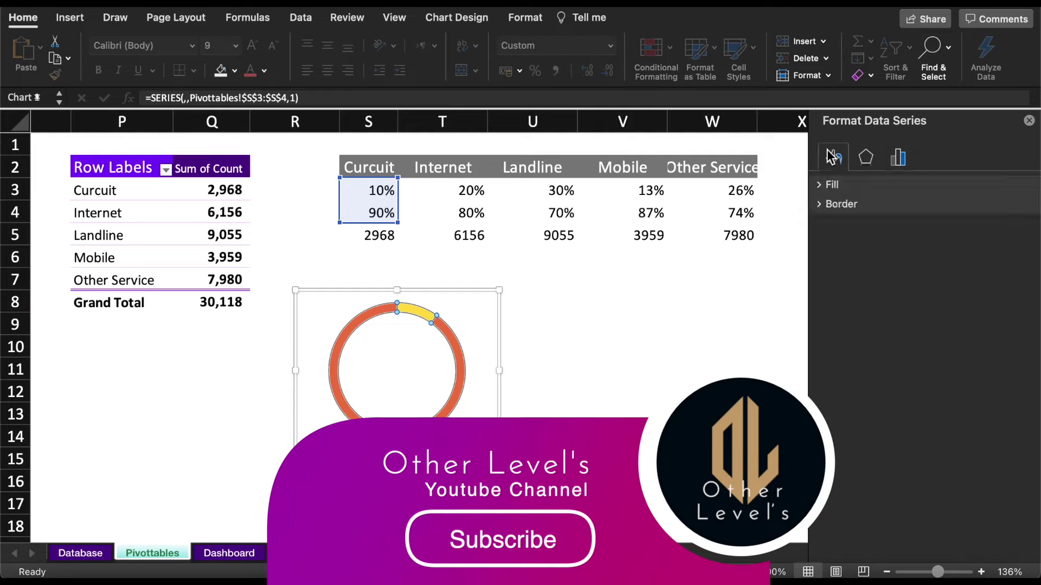
left_click(821, 205)
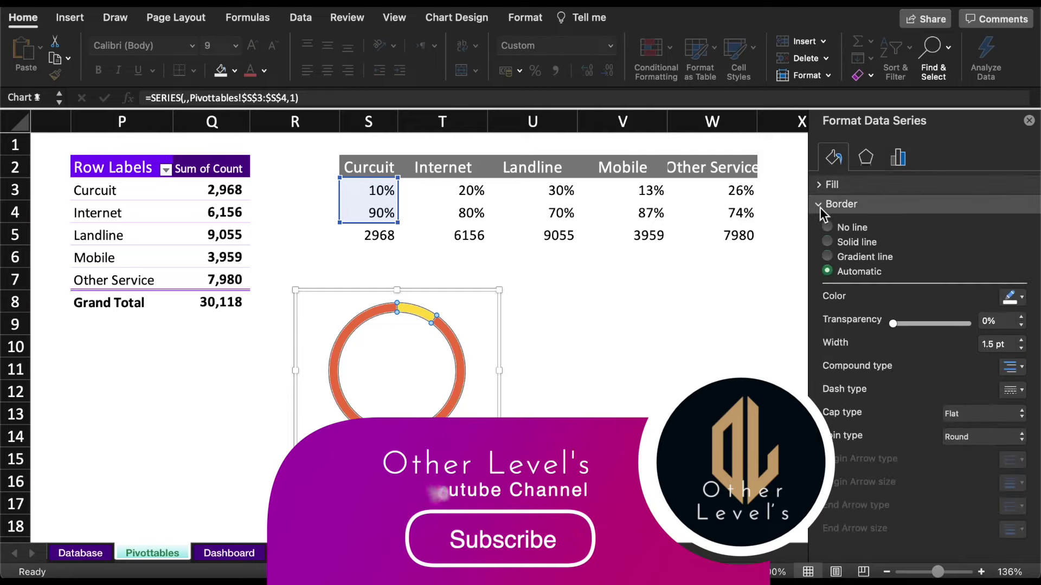
Step: Give the 90% part of the Curcuit ring a solid light grey fill
left_click(378, 310)
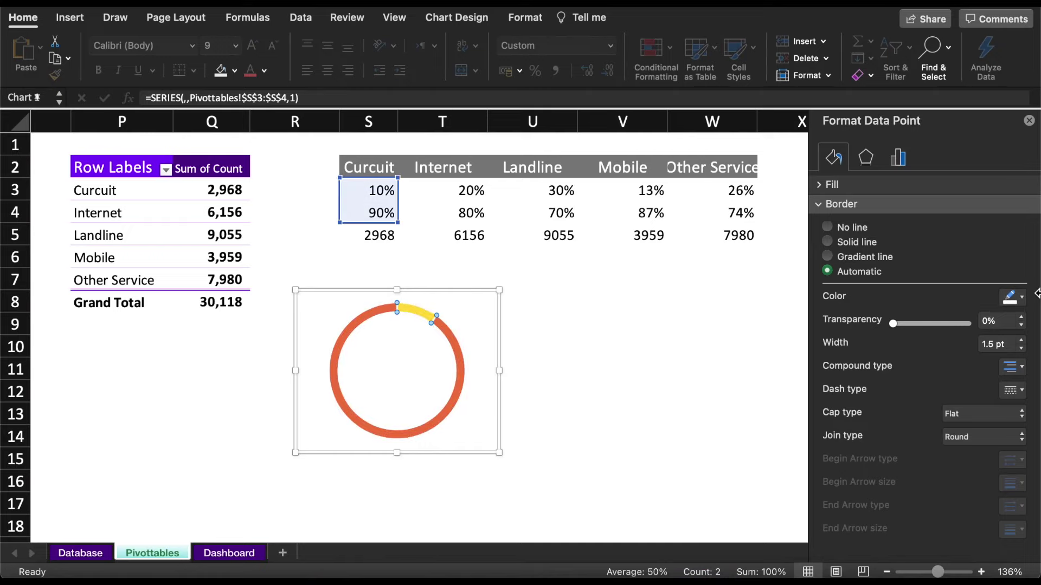
left_click(1022, 298)
left_click(900, 372)
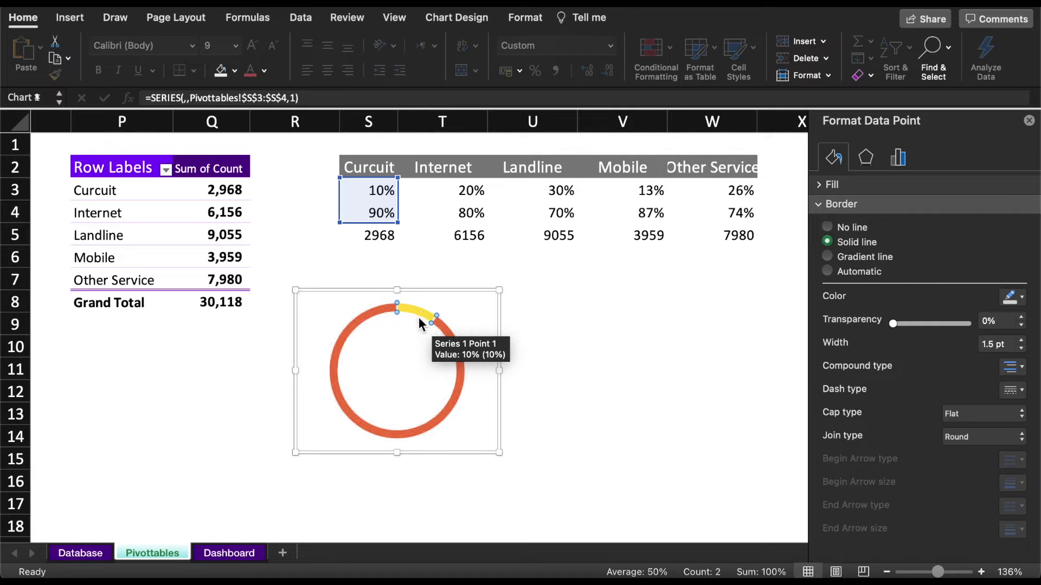
key("ctrl+z")
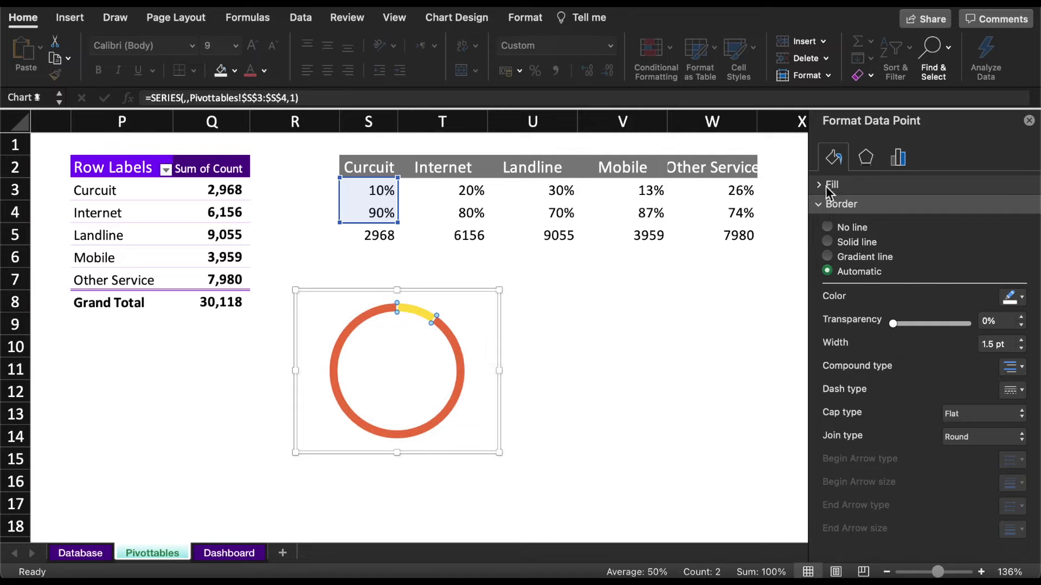
left_click(825, 187)
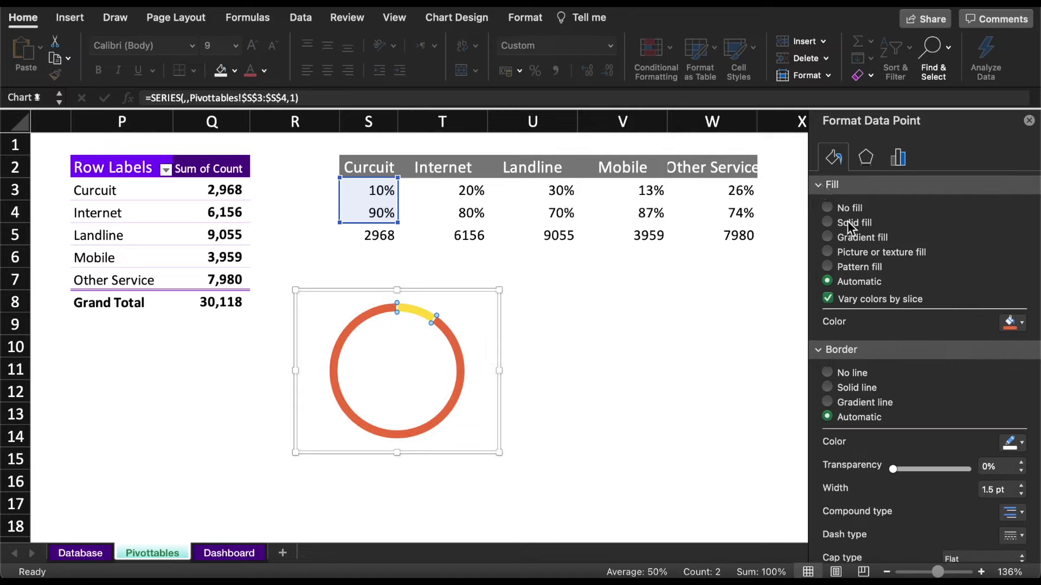
left_click(850, 224)
left_click(1009, 323)
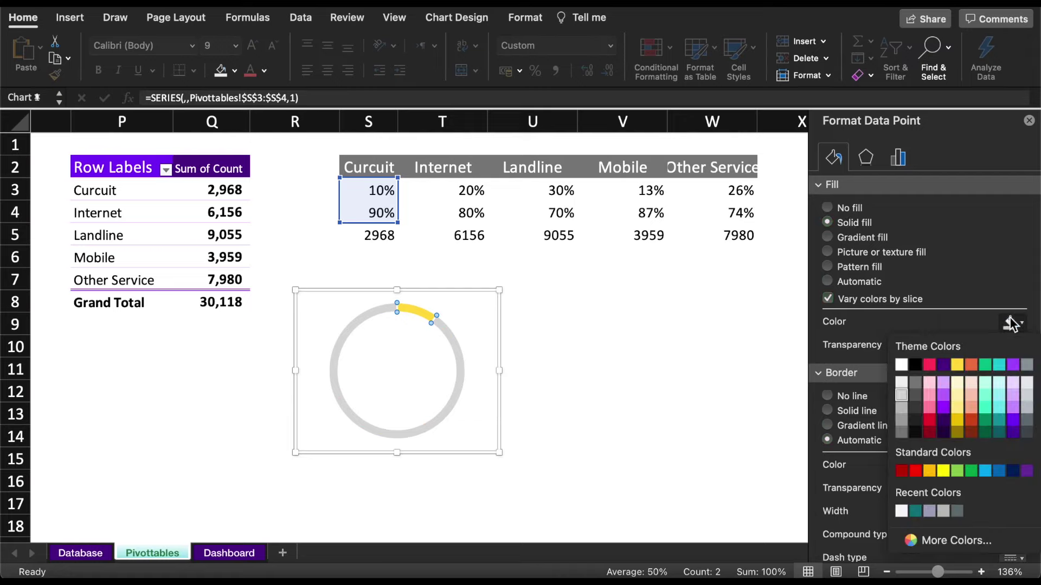
left_click(902, 394)
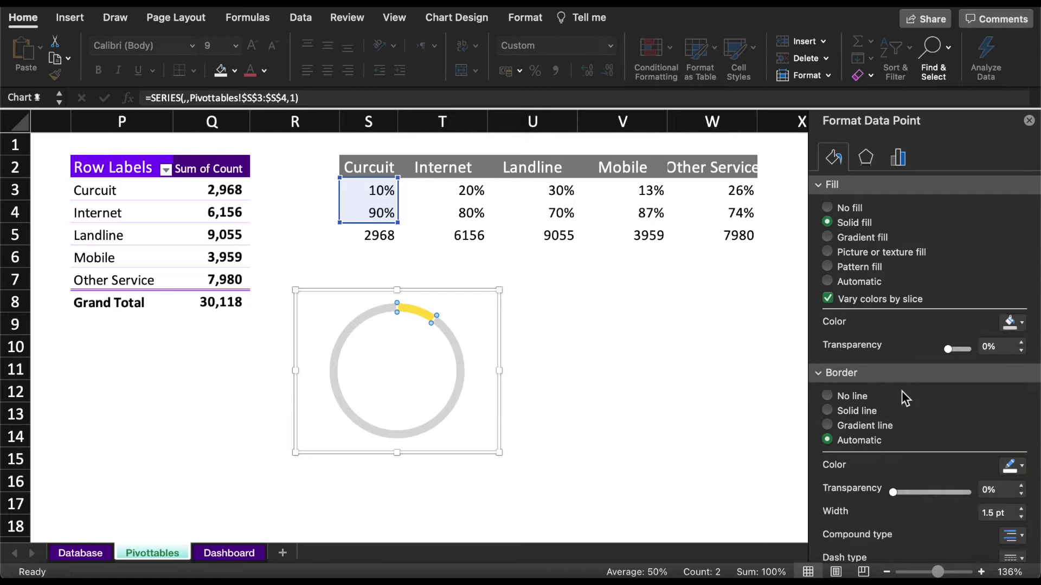
Step: Fill the 10% slice teal and remove the chart from the Pivottables sheet
left_click(421, 315)
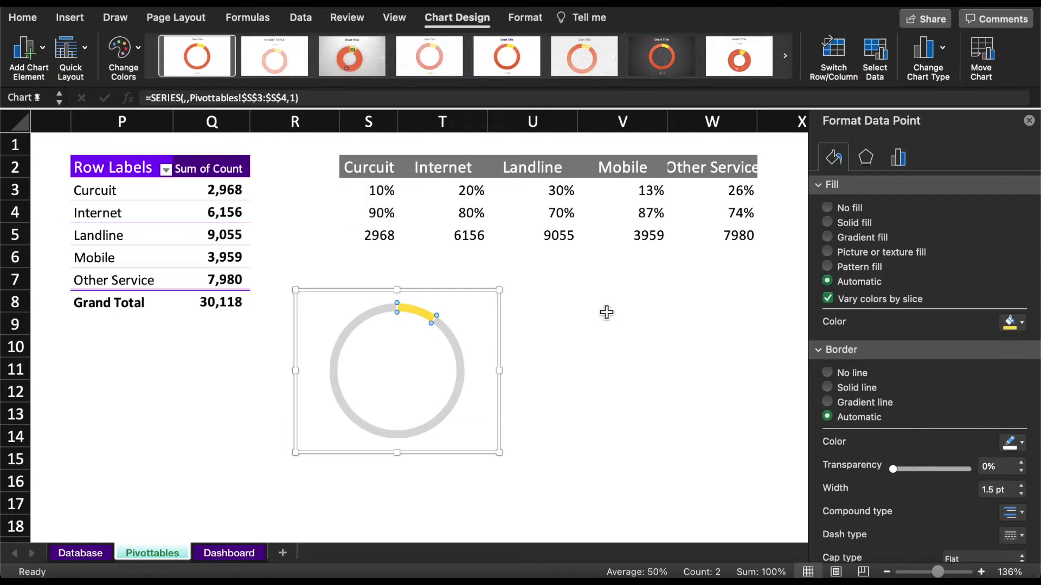
left_click(1014, 325)
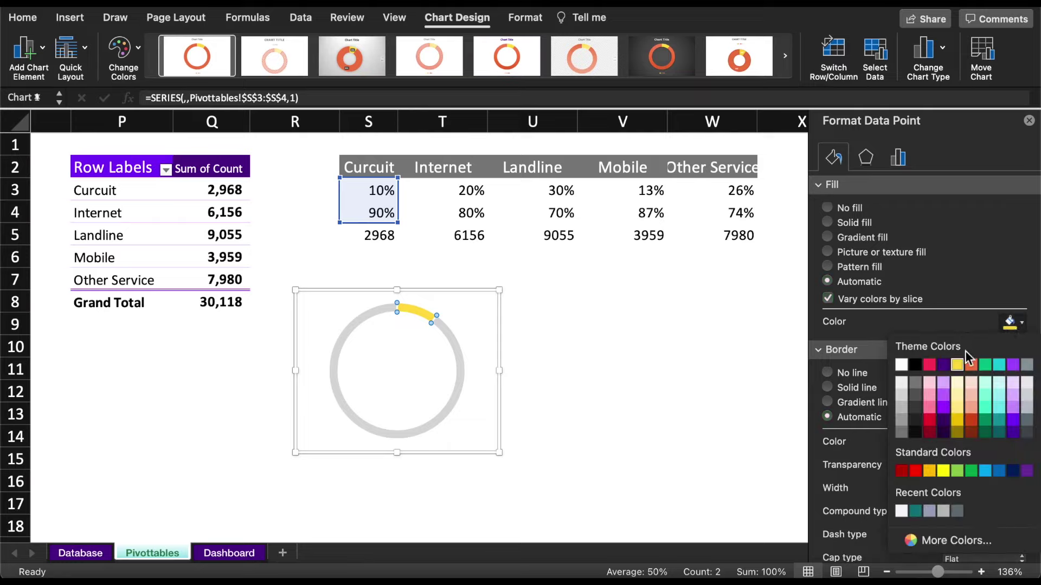
left_click(999, 364)
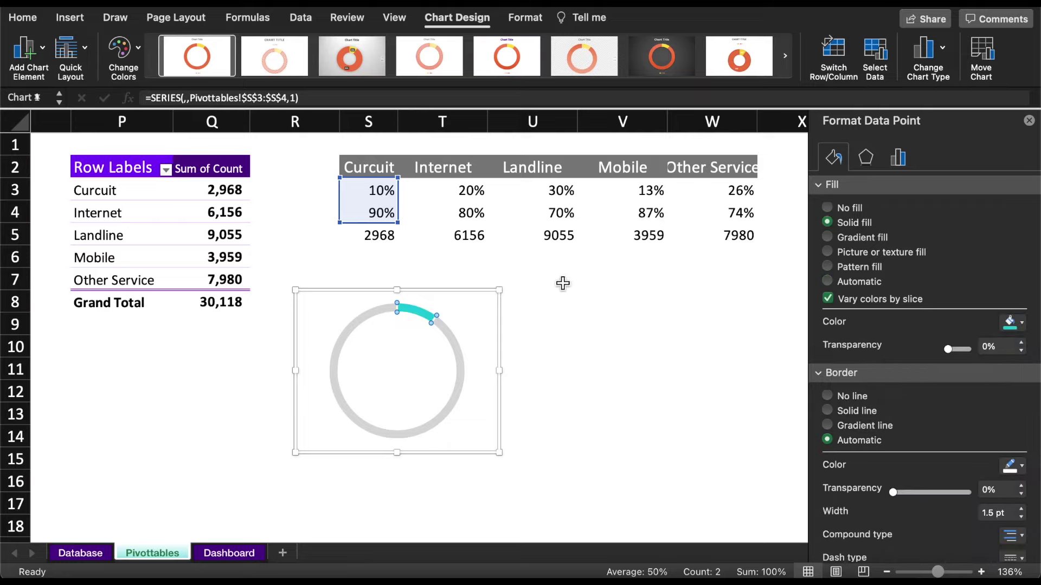
left_click(484, 293)
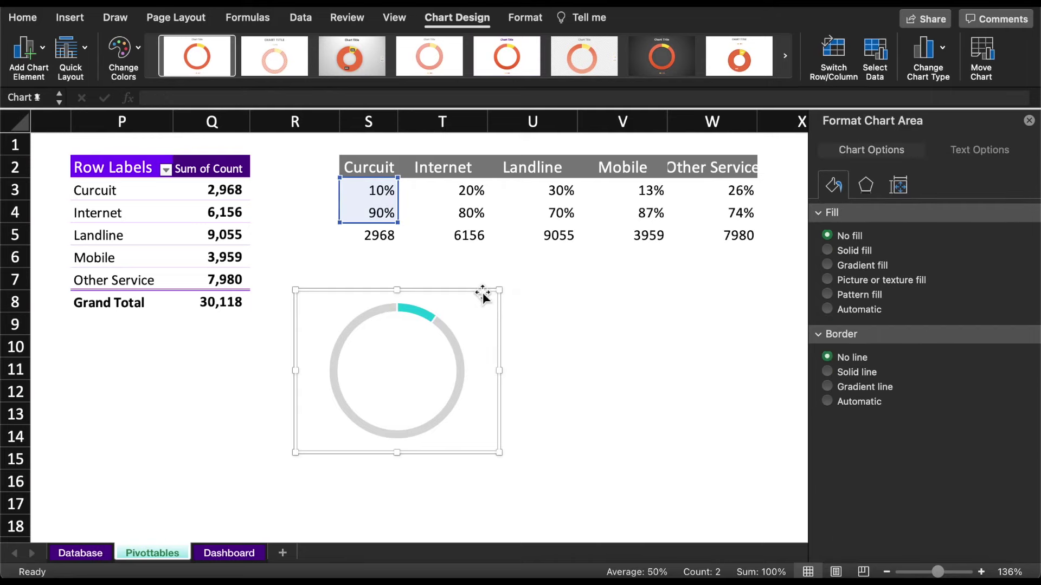
key("Delete")
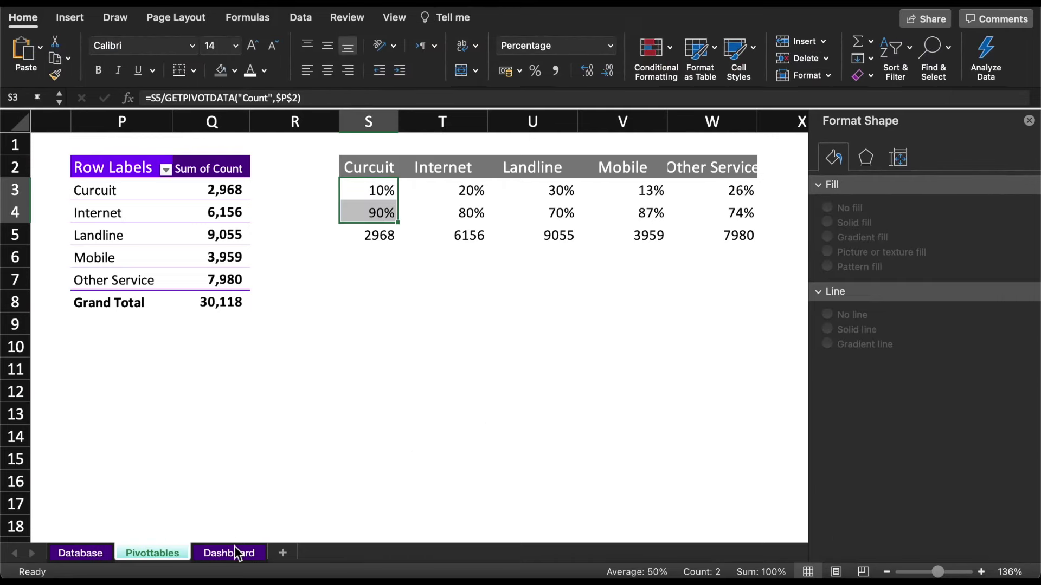
Step: Place the doughnut chart on the Dashboard sheet, slightly taller and shifted right
left_click(237, 553)
left_click(816, 44)
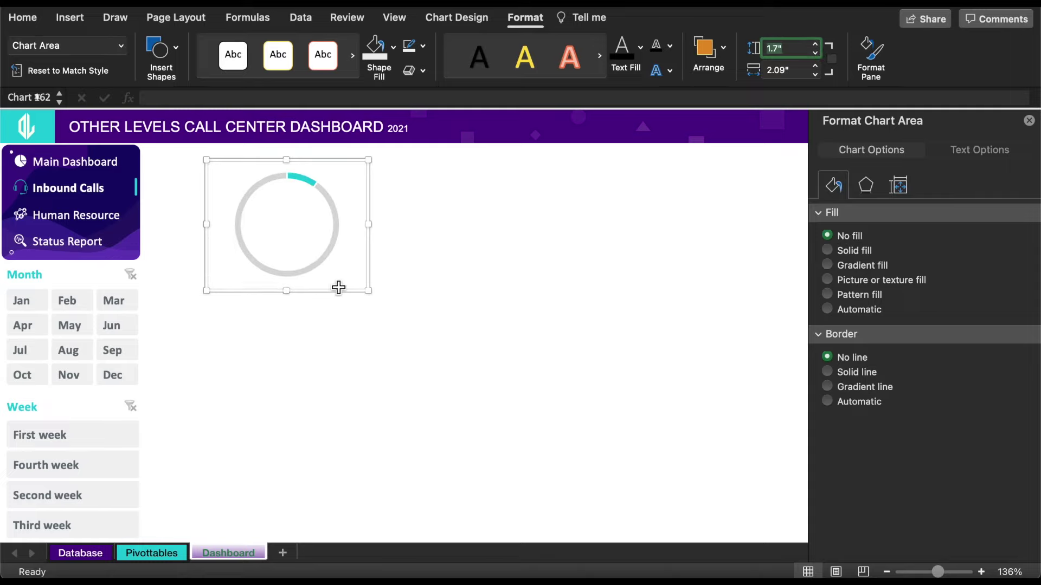
left_click_drag(333, 293, 343, 293)
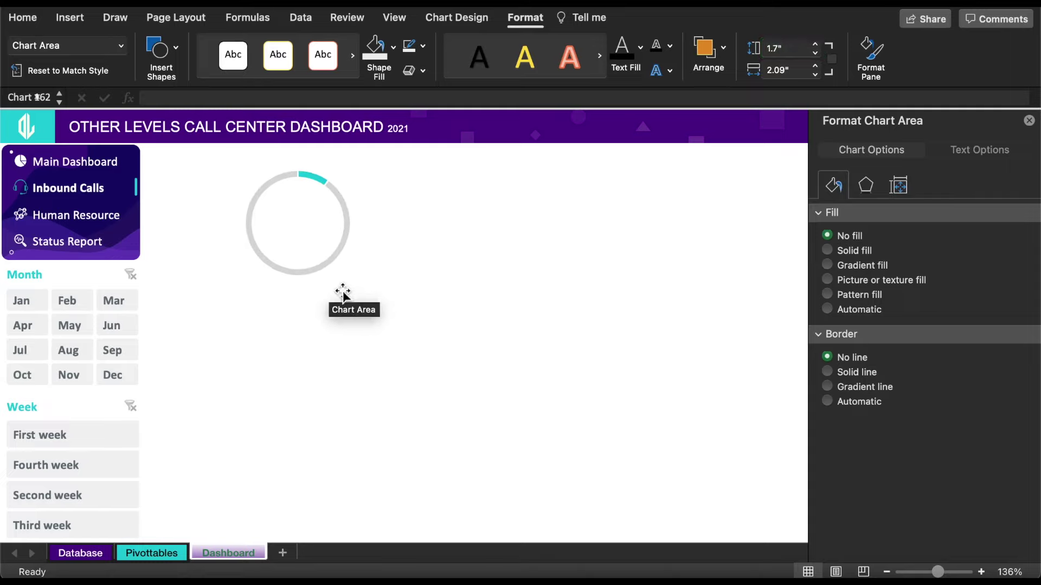
left_click(343, 293)
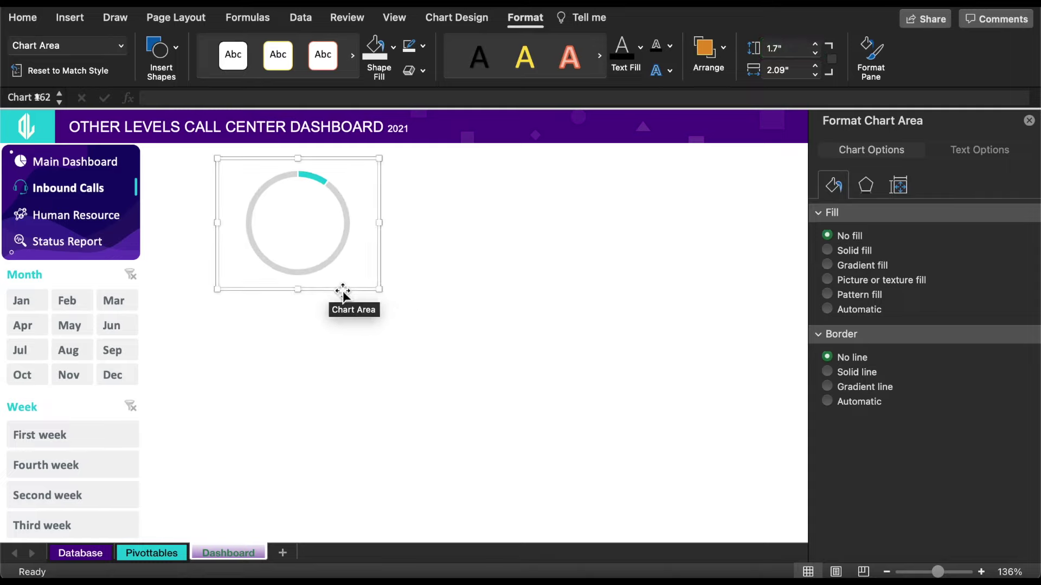
Step: Draw a text box right of the doughnut linked to Pivottables!S5, showing 2968
left_click(69, 21)
left_click(242, 52)
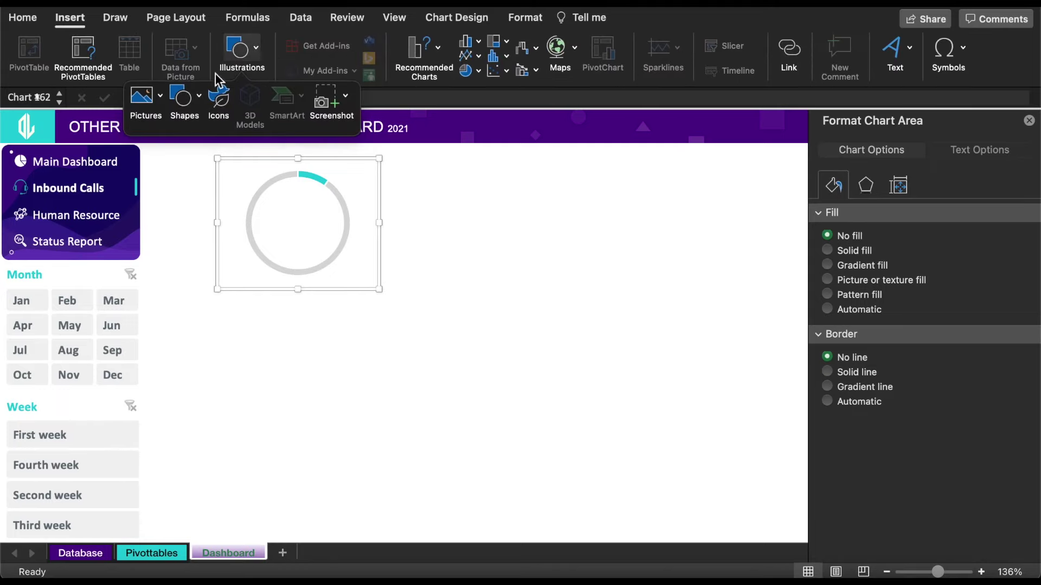
left_click(185, 100)
left_click(180, 144)
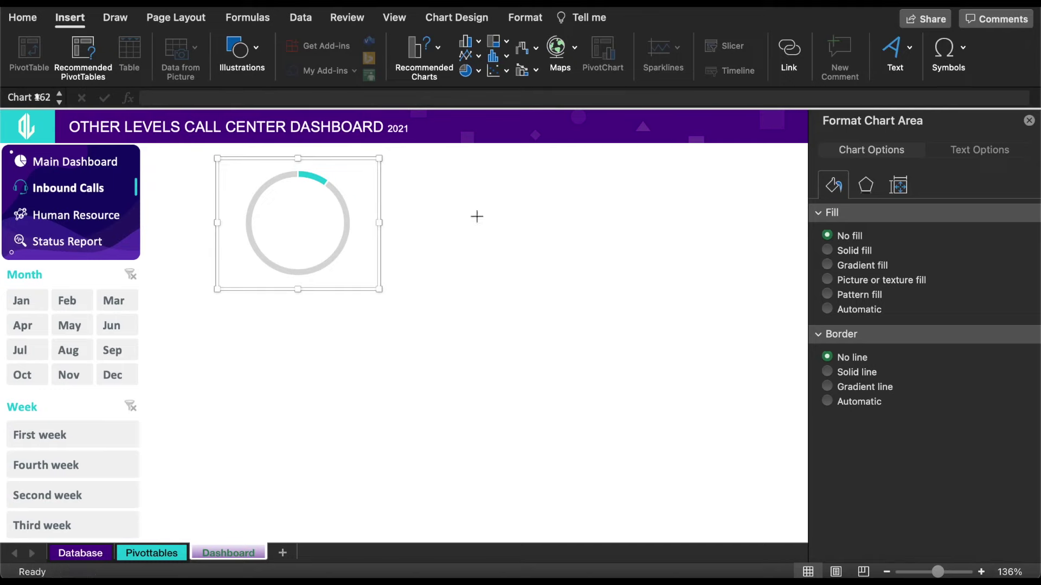
left_click_drag(477, 216, 547, 250)
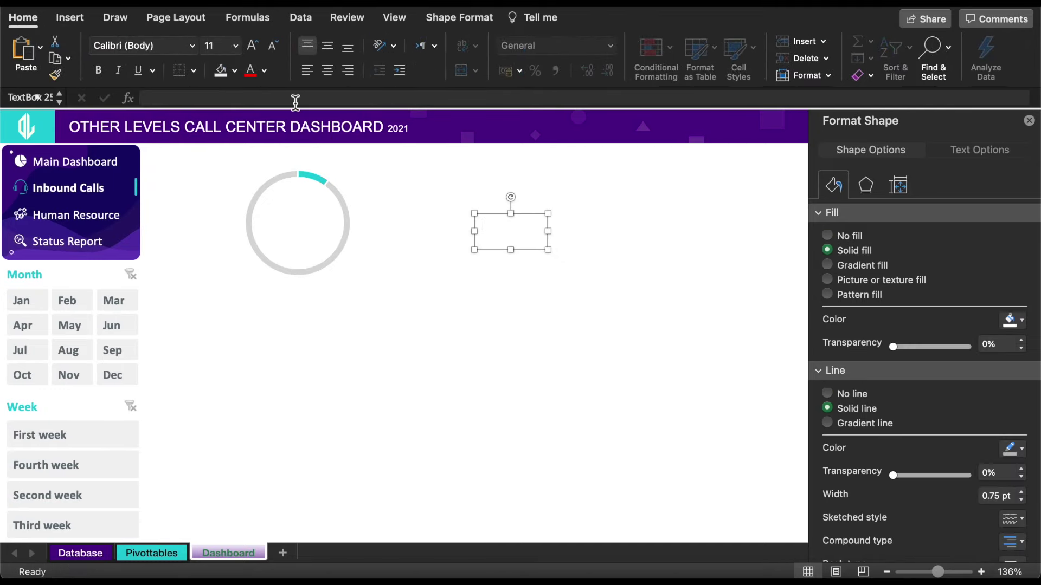
type("=")
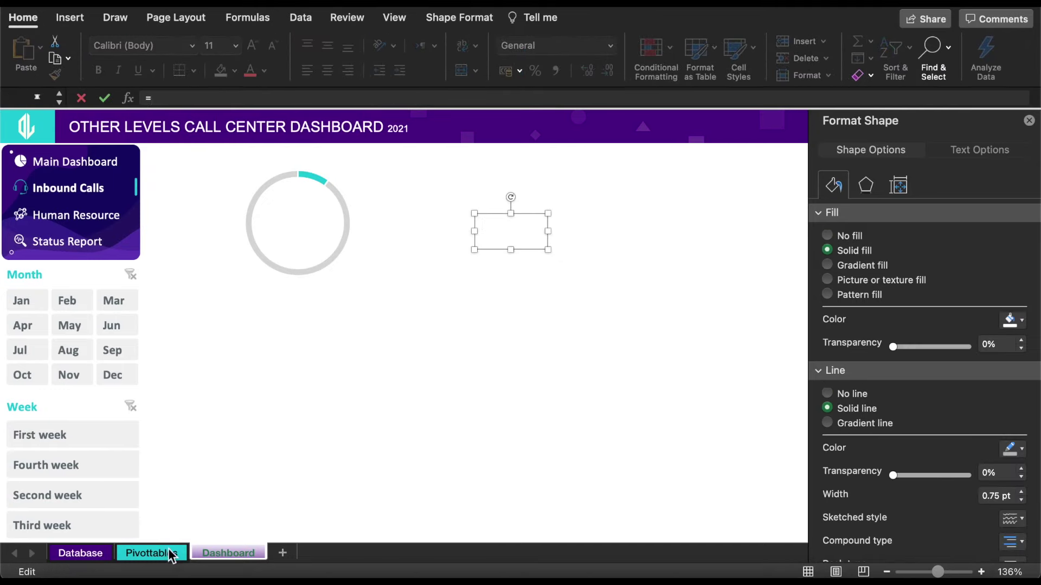
left_click(152, 553)
left_click(424, 237)
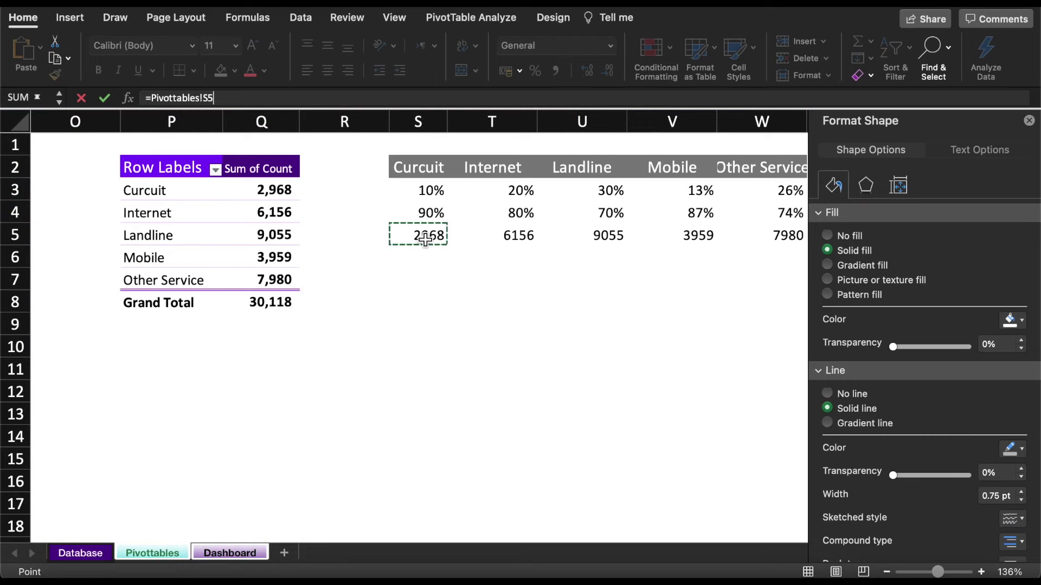
key("Return")
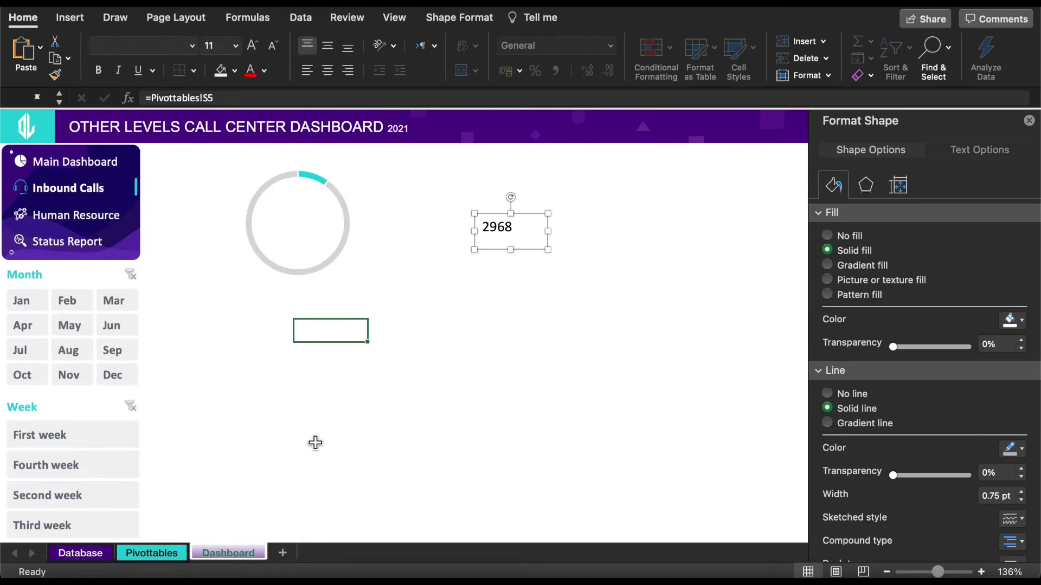
Step: Format the row 5 counts in comma style with no decimal places
scroll(519, 261, "right", 2)
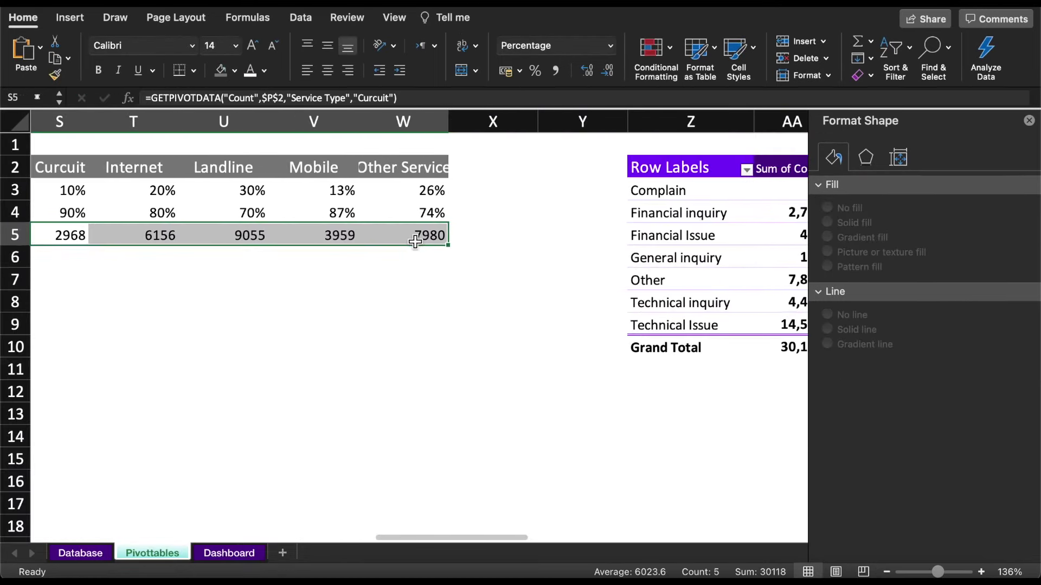
left_click(554, 70)
left_click(607, 71)
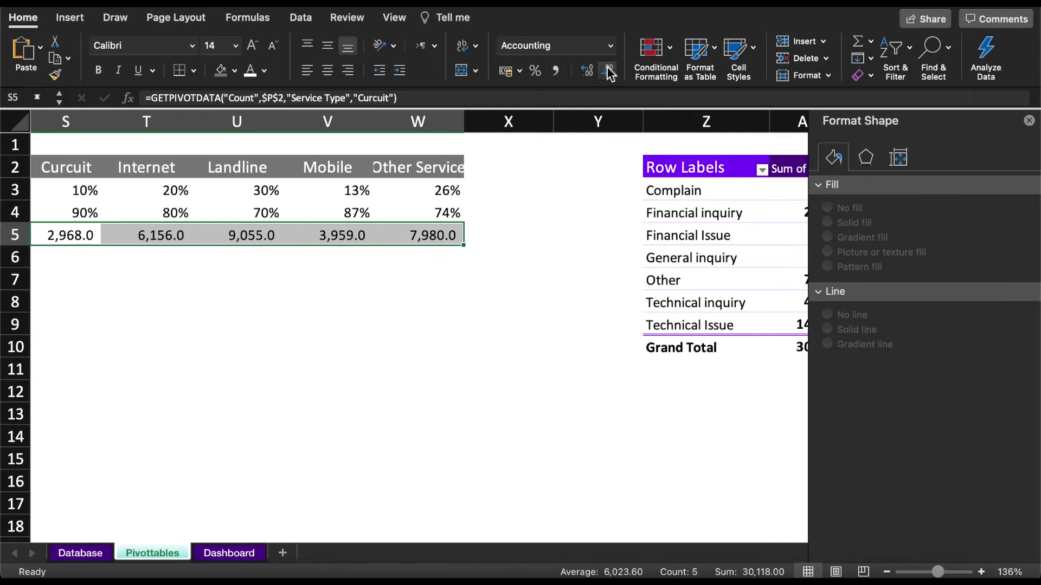
left_click(607, 70)
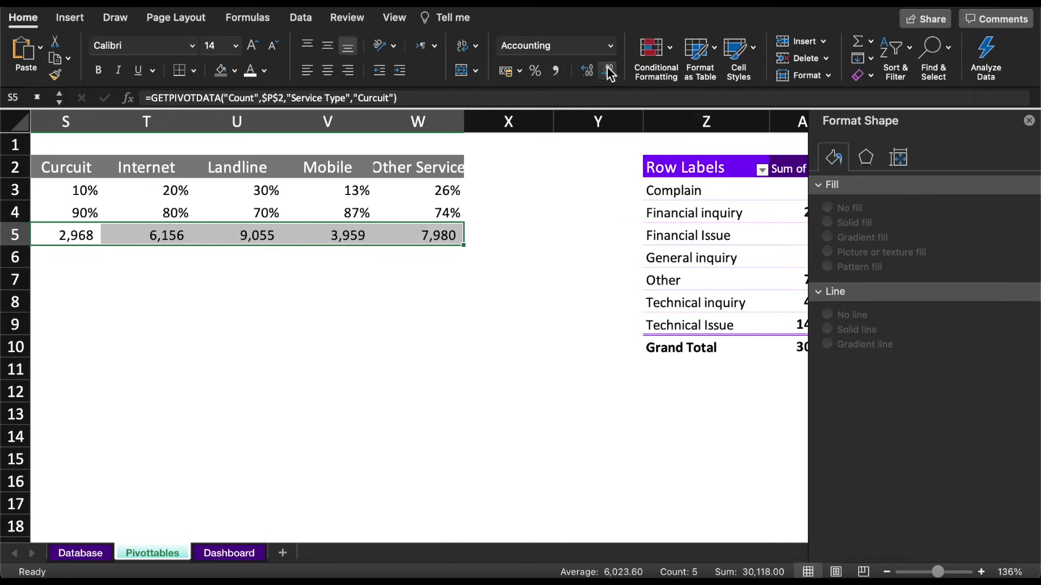
Step: Centre the 2,968 text box inside the doughnut ring and place a copy above it
left_click(229, 553)
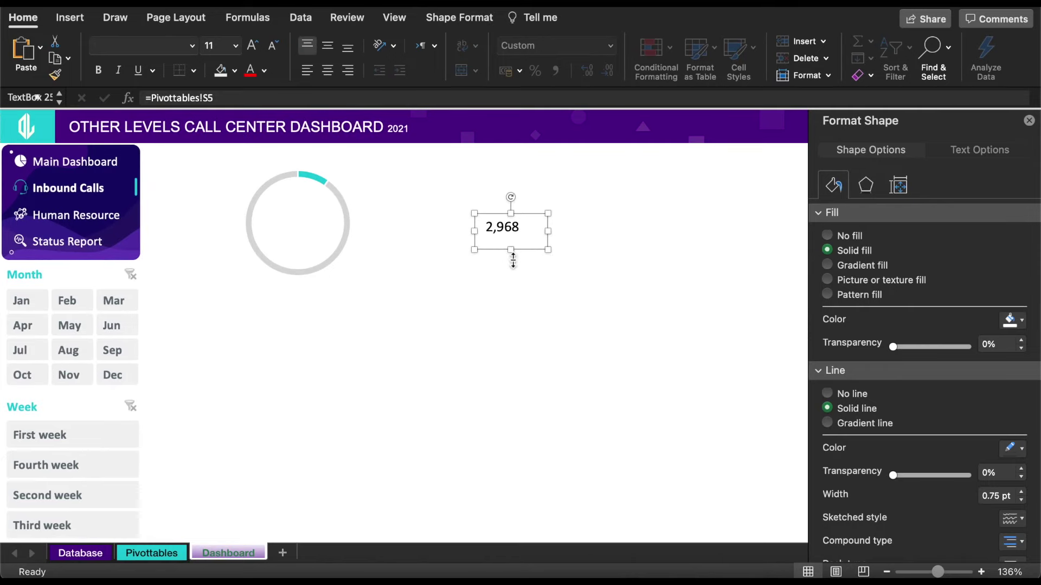
left_click_drag(530, 253, 322, 265)
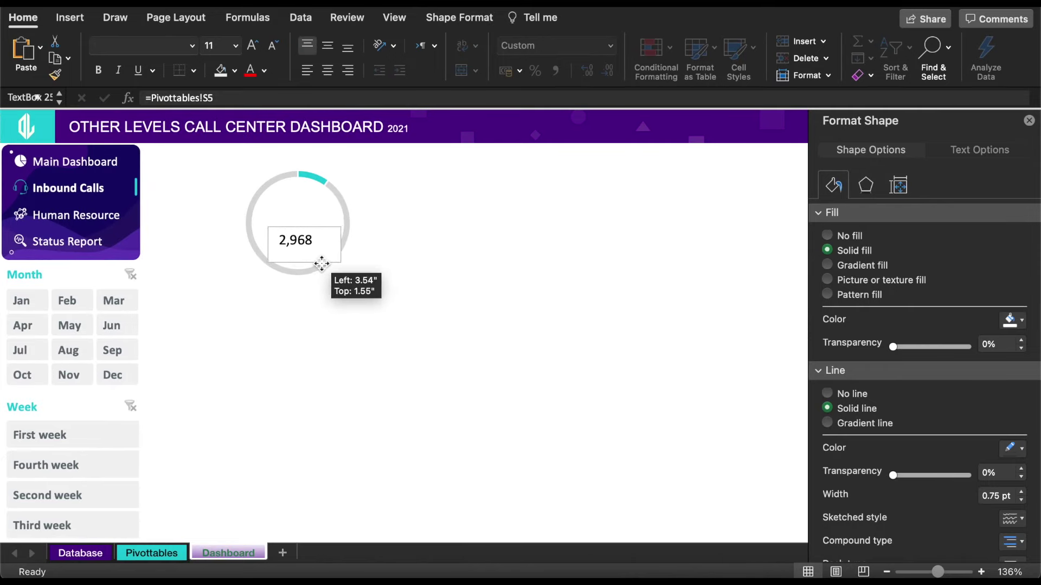
left_click(329, 48)
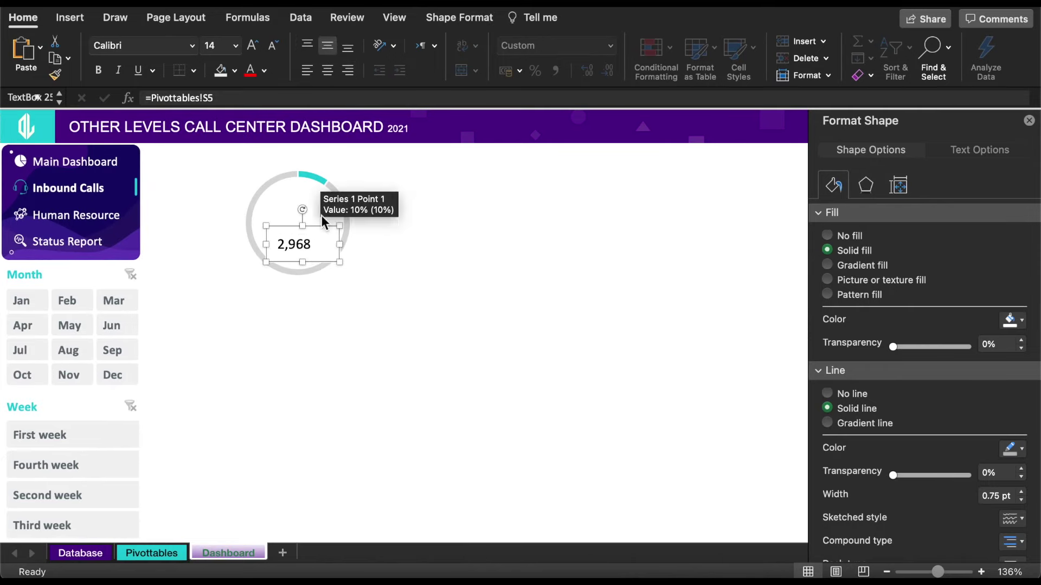
left_click_drag(323, 230, 320, 229)
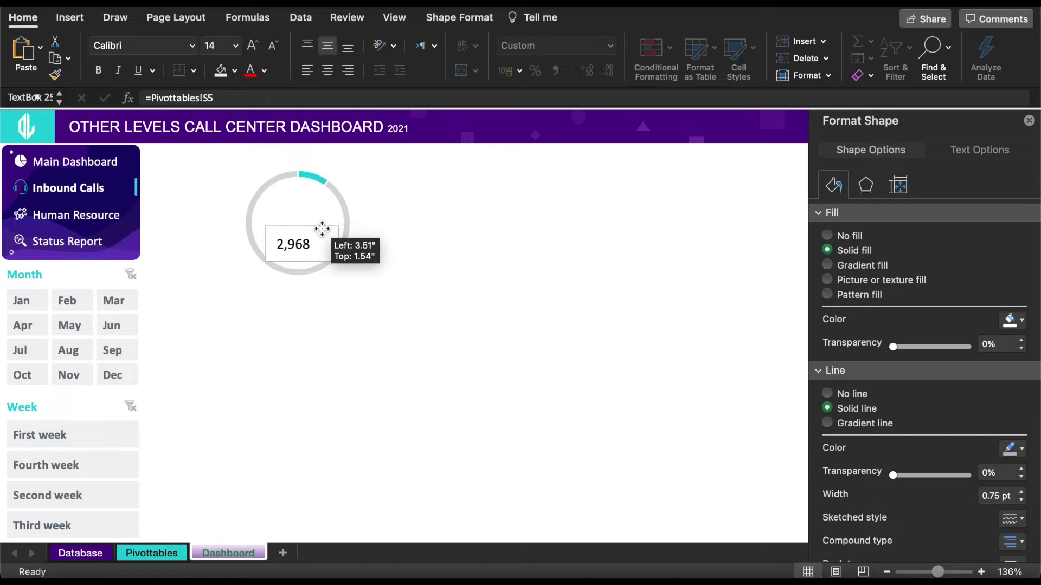
left_click(327, 74)
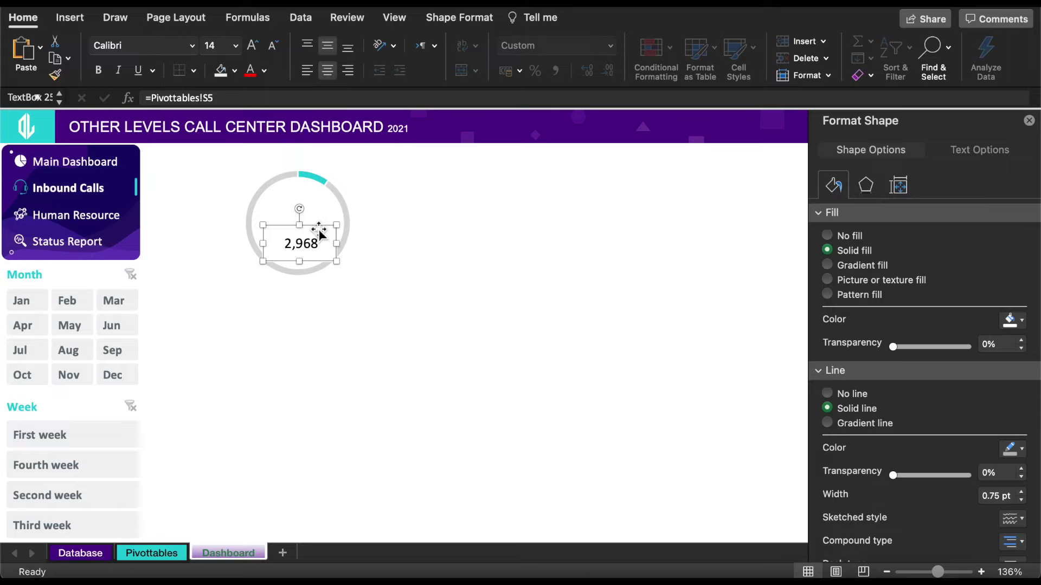
left_click_drag(320, 233, 313, 210)
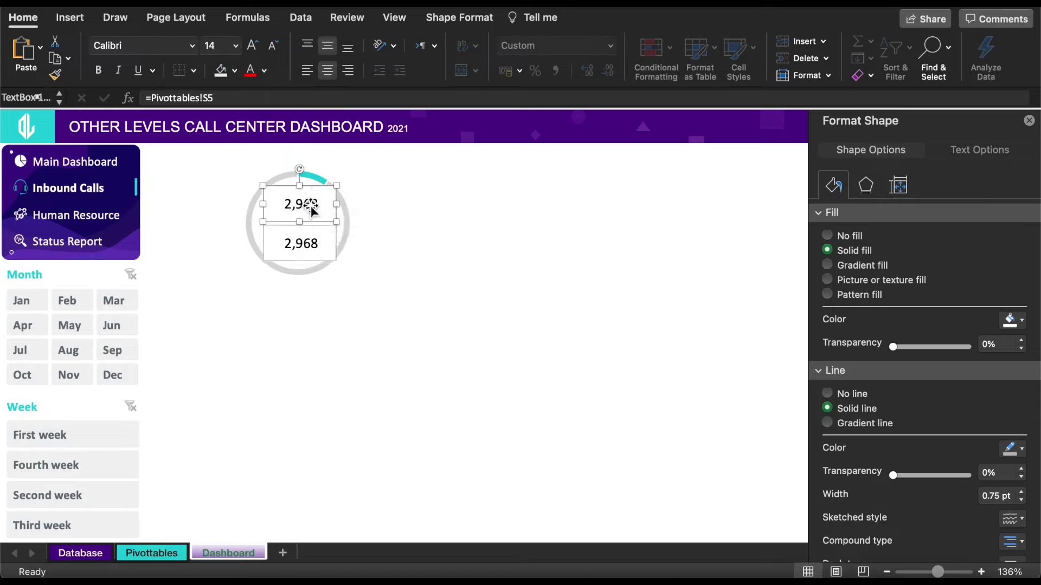
Step: Link the copied text box to Pivottables!S3 so it shows 10%, then lower it
triple_click(252, 97)
type("=")
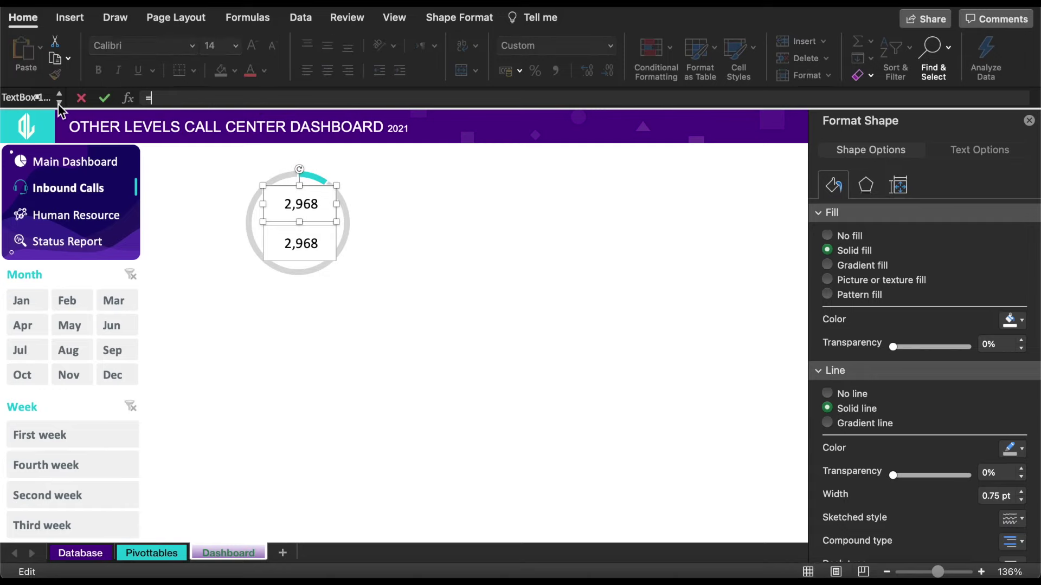
left_click(152, 553)
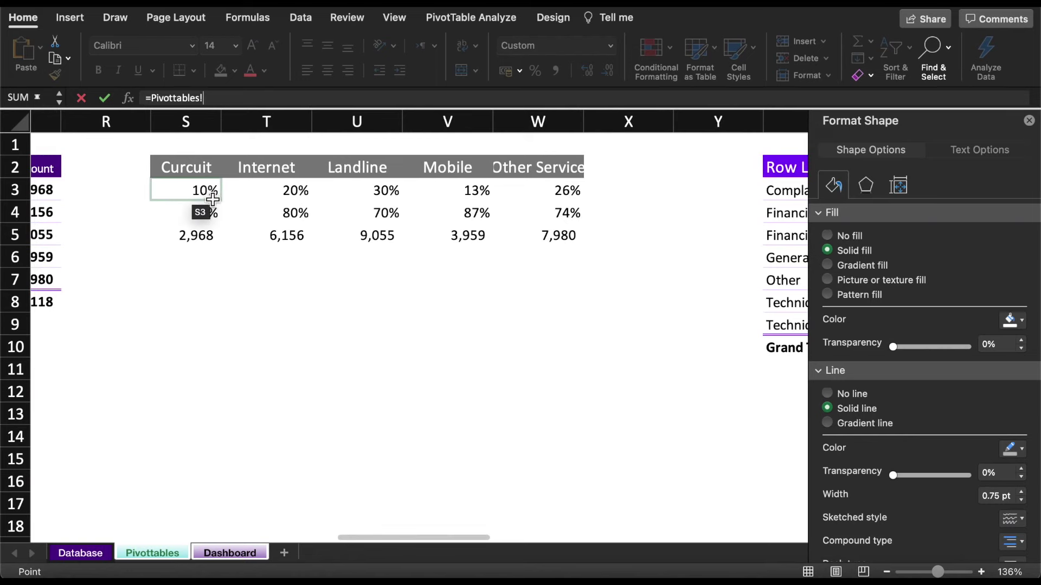
left_click(211, 197)
key("Return")
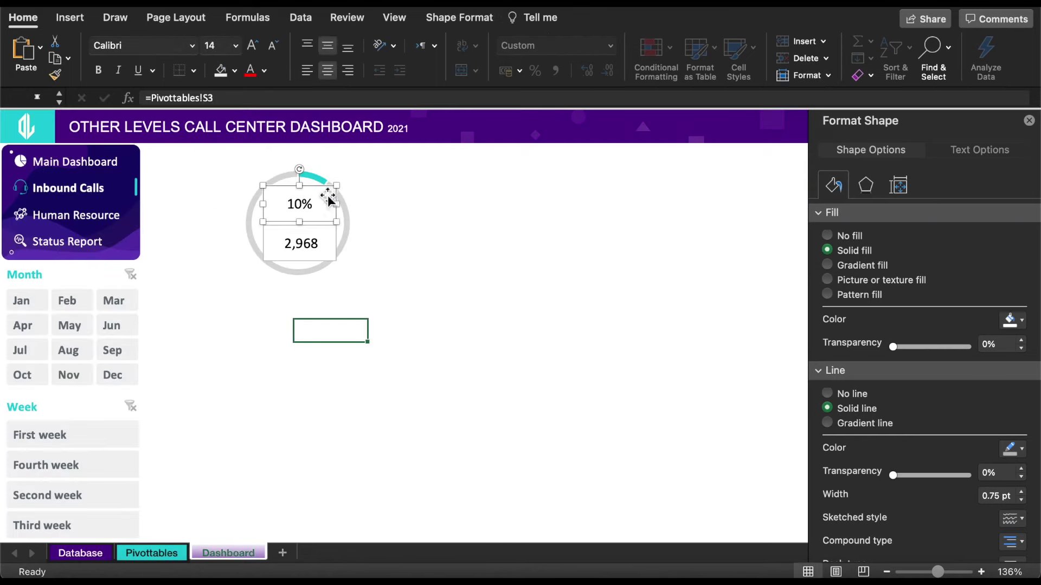
left_click_drag(317, 188, 318, 201)
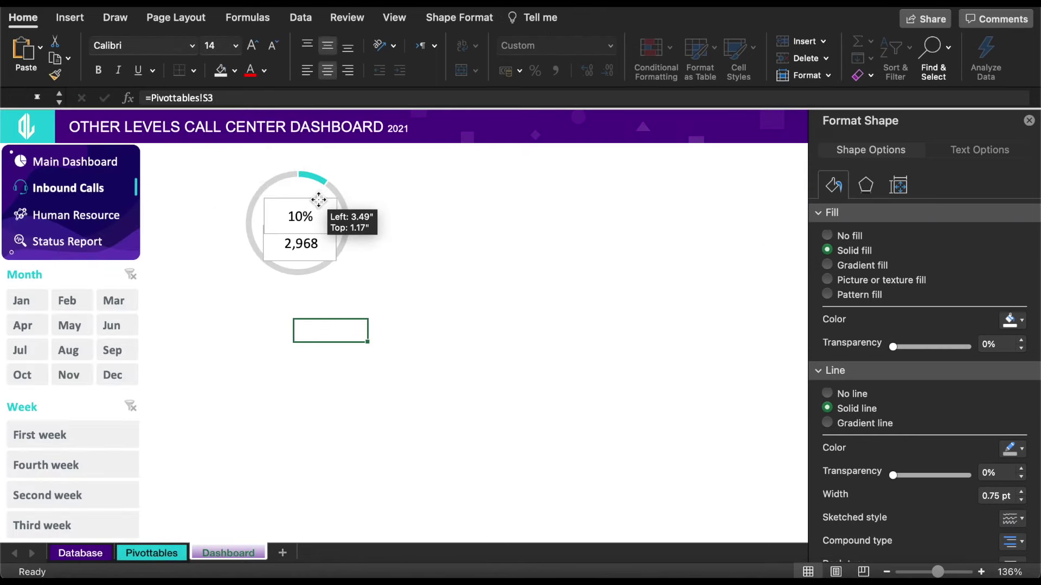
Step: Make both number labels borderless with no fill, in bold Arial size 16
left_click(313, 243, "shift")
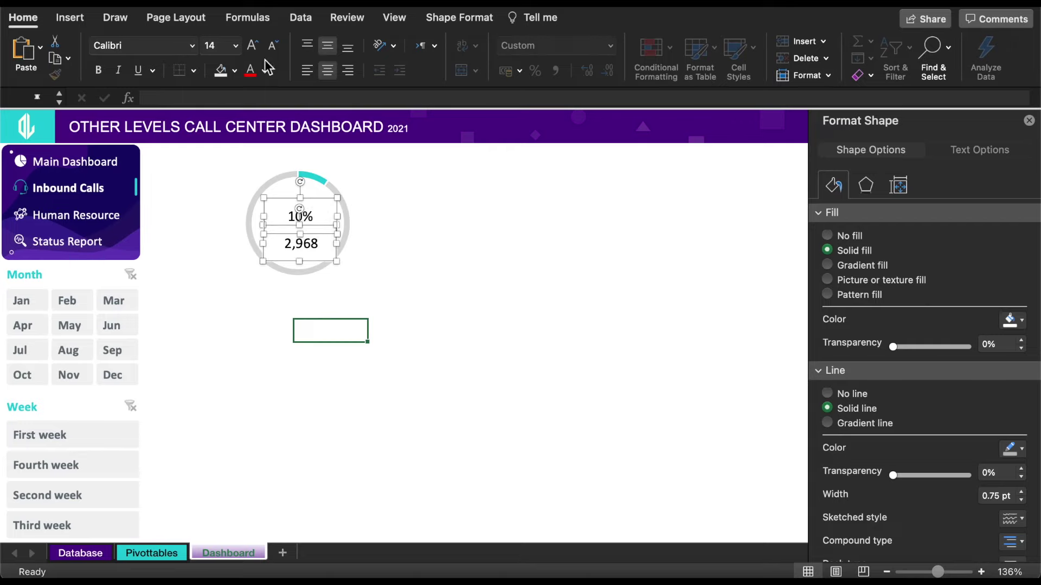
left_click(234, 70)
left_click(251, 115)
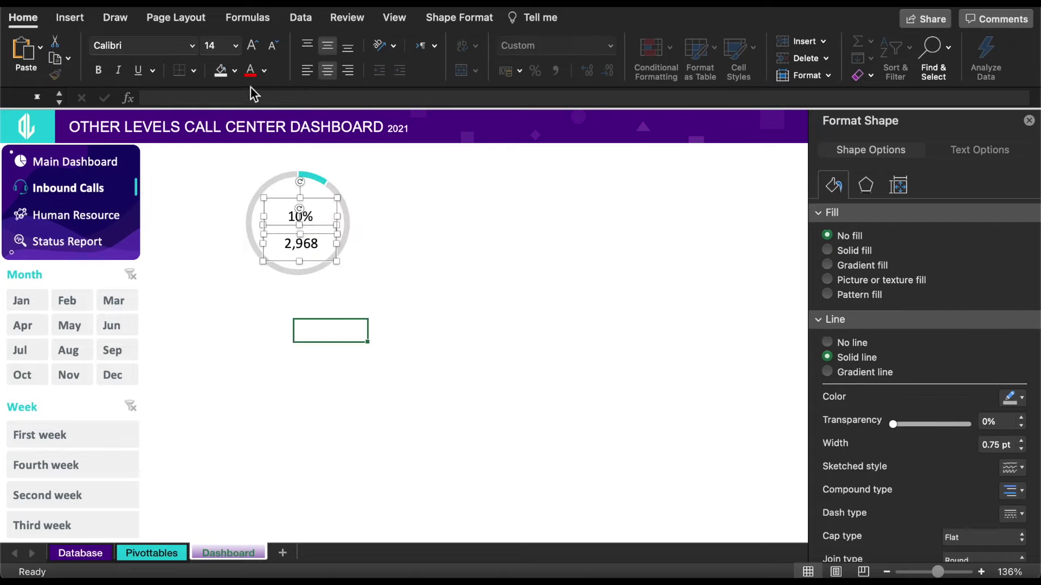
left_click(192, 45)
left_click(150, 181)
left_click(98, 71)
left_click(235, 45)
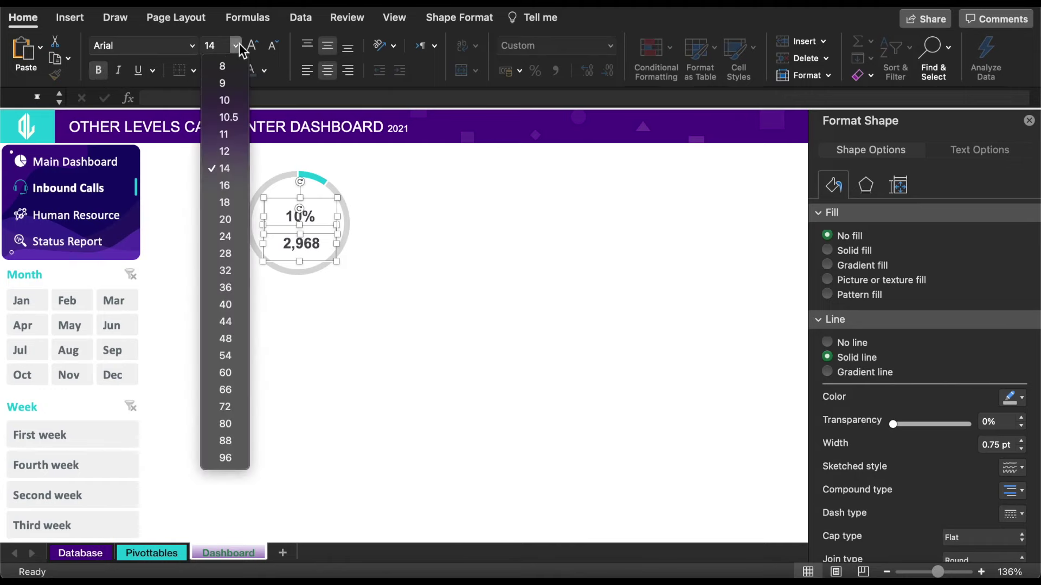
left_click(222, 184)
Step: Centre the labels in the ring with 10% placed just under 2,968
left_click(322, 231)
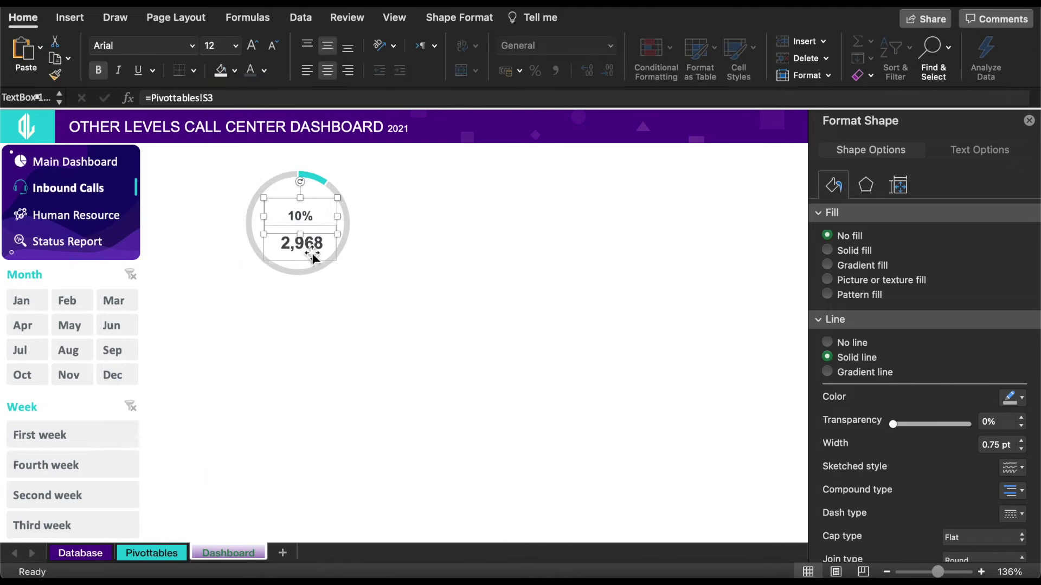
mouse_move(317, 201)
left_mouse_down()
mouse_move(317, 282)
mouse_move(318, 254)
left_mouse_up()
left_click(320, 238, "shift")
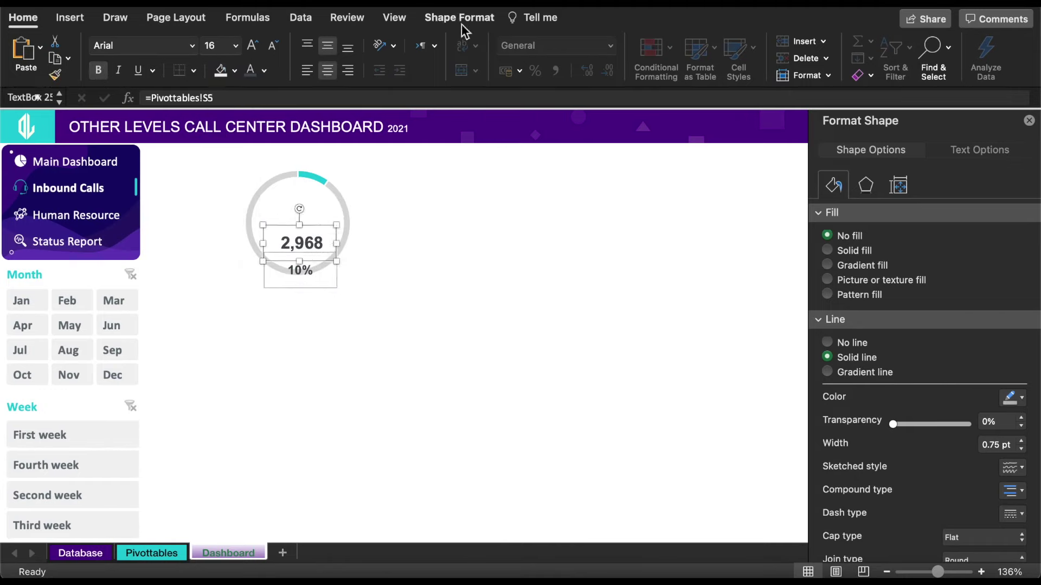
left_click(304, 177)
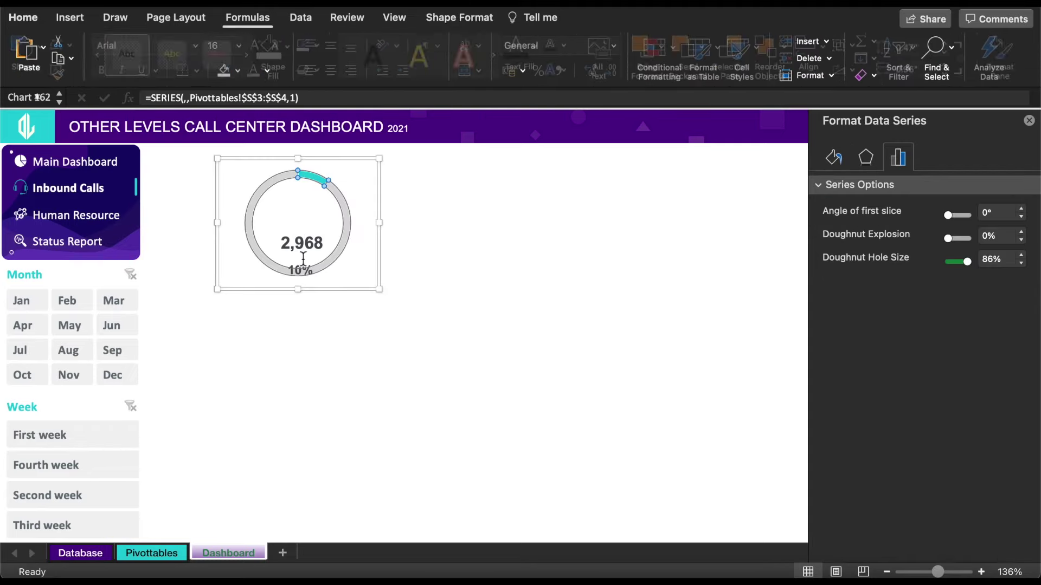
left_click(300, 277)
left_click(808, 54)
left_click(834, 109)
left_click(347, 250)
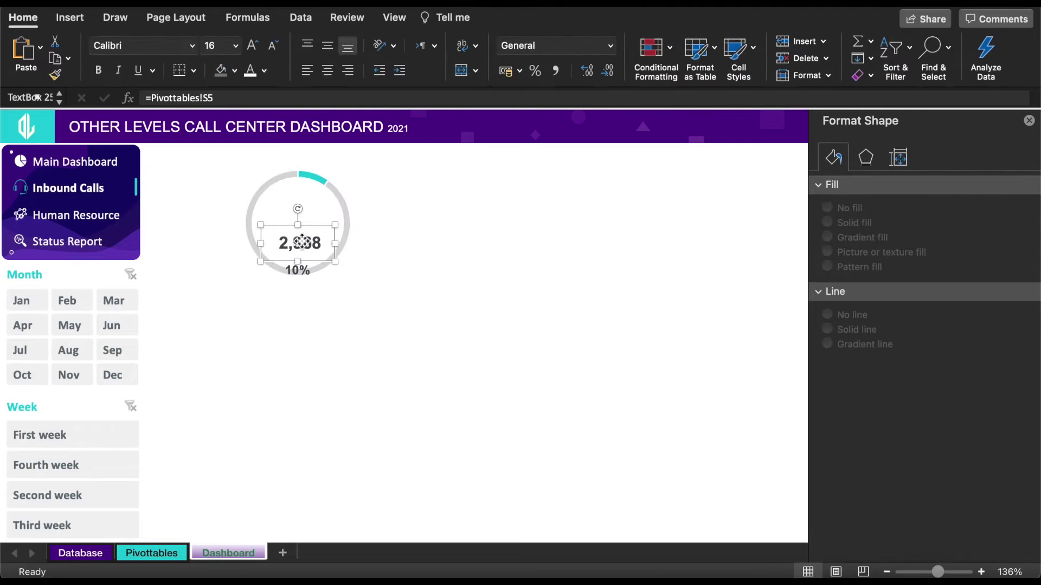
left_click_drag(350, 255, 350, 247)
left_click_drag(304, 277, 304, 255)
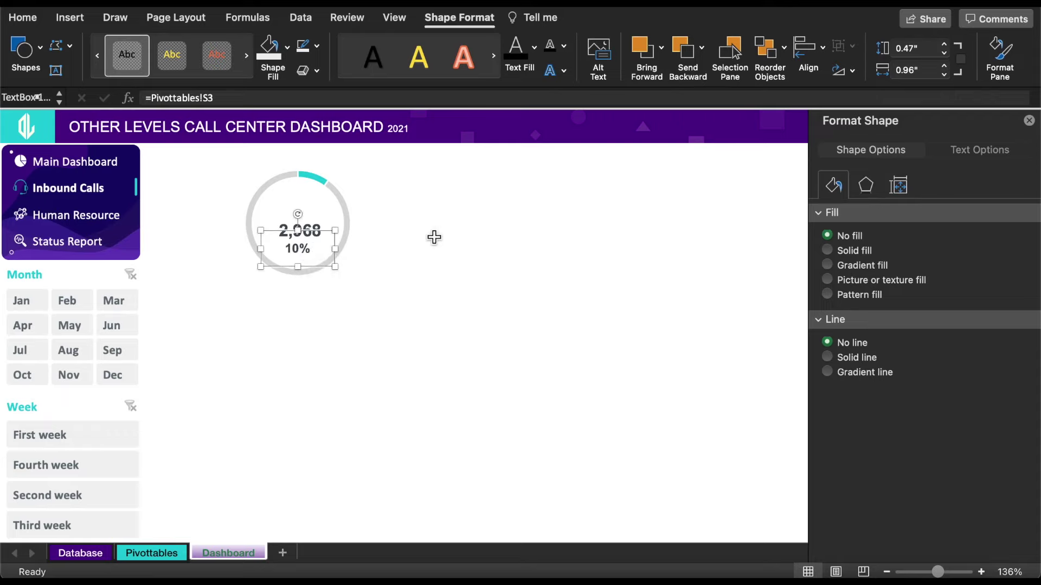
left_click(122, 162)
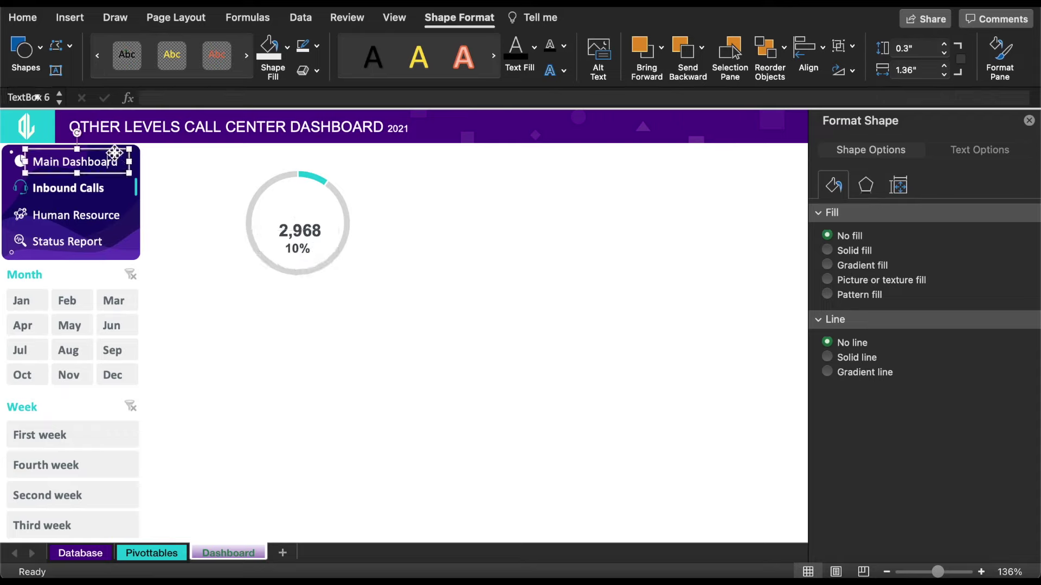
Step: Copy the Main Dashboard text box as a Circuit label above 2,968 in the ring
left_click_drag(113, 152, 254, 162)
left_click(225, 173)
type("Curcuit")
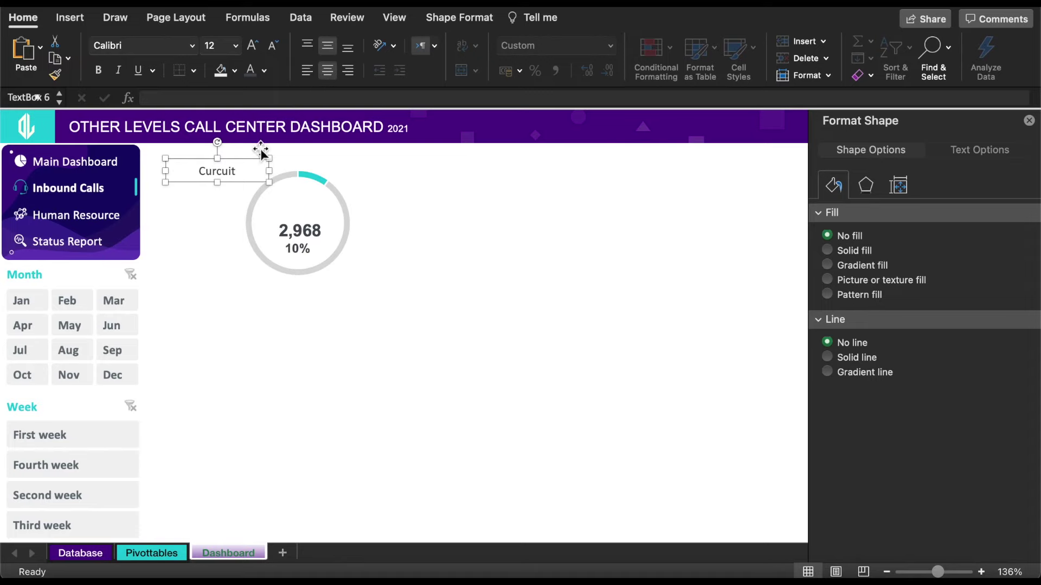
left_click_drag(261, 158, 340, 193)
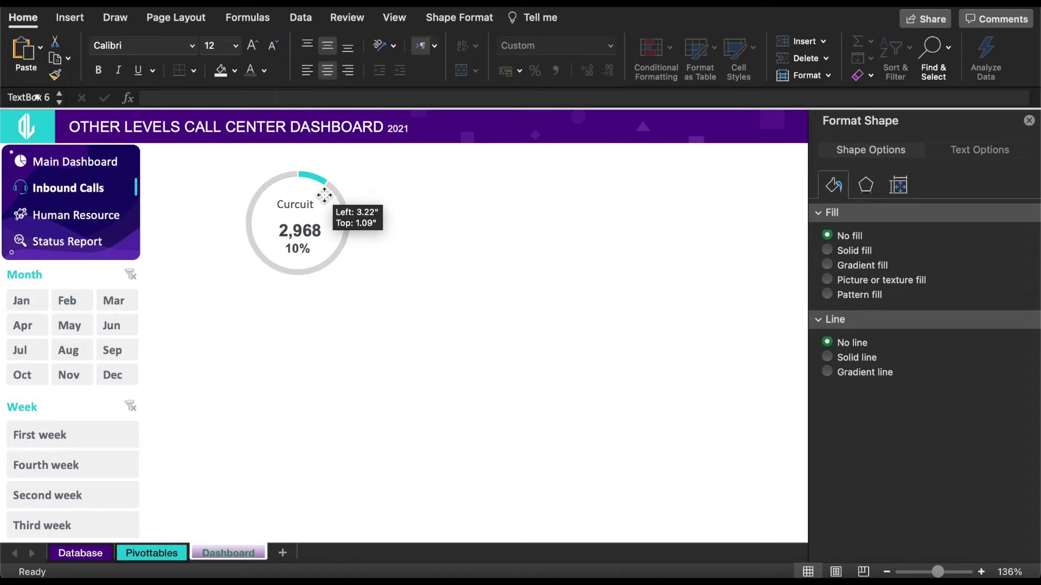
Step: Insert a network icon from the stock icon library at the gauge's top-left
left_click(76, 20)
left_click(238, 52)
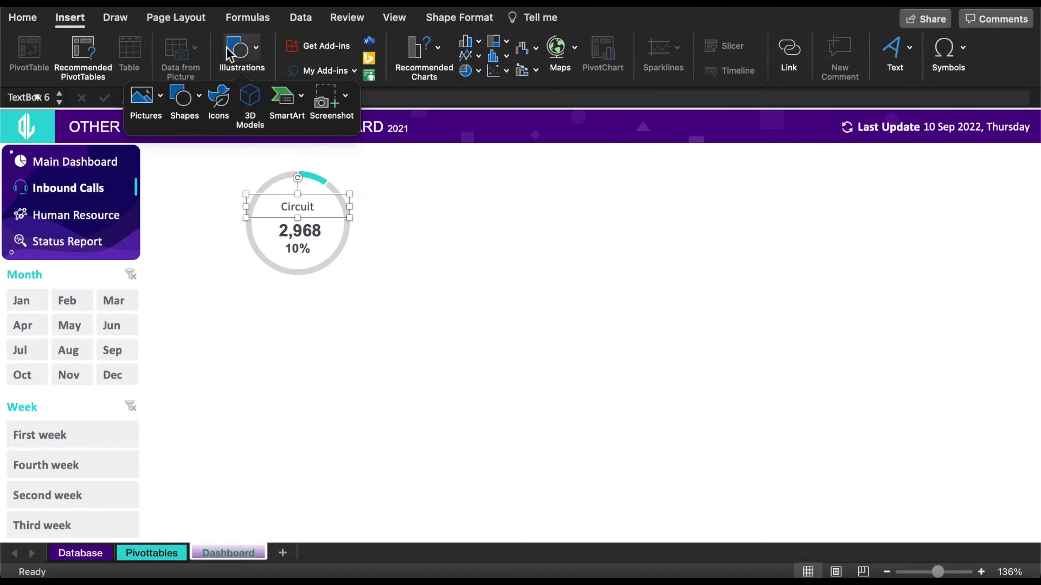
left_click(218, 101)
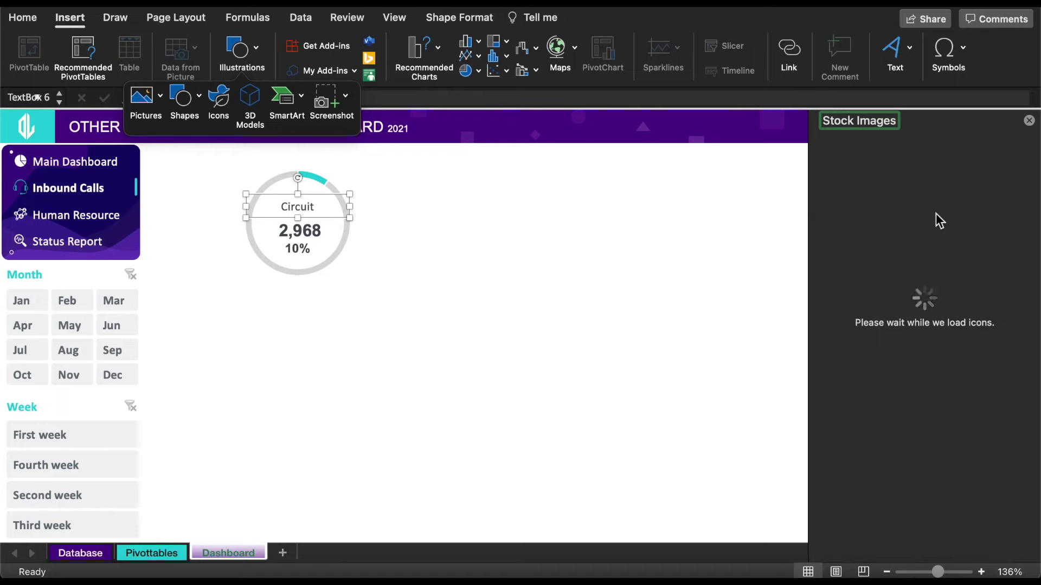
type("net")
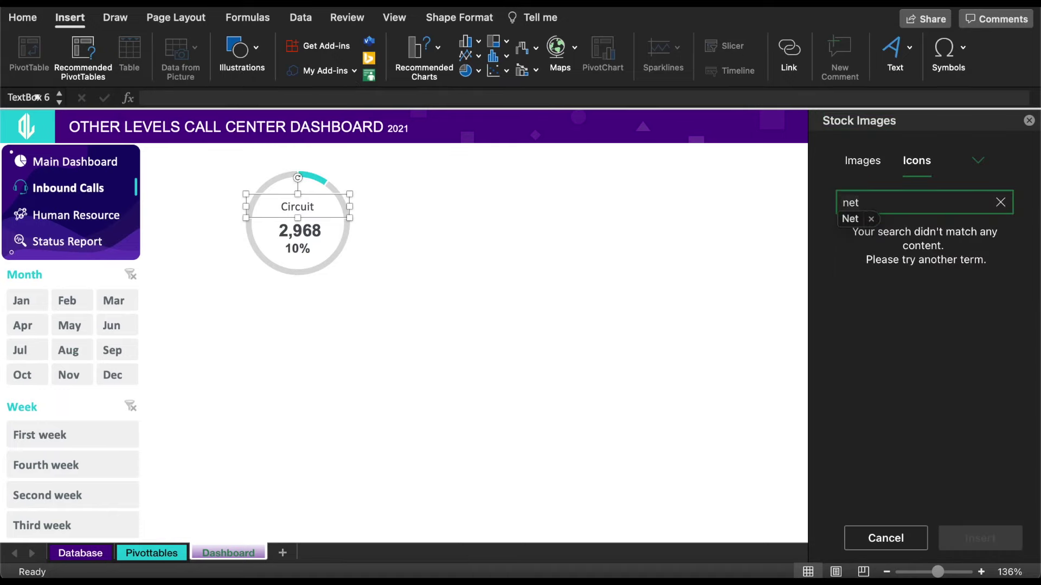
type("work")
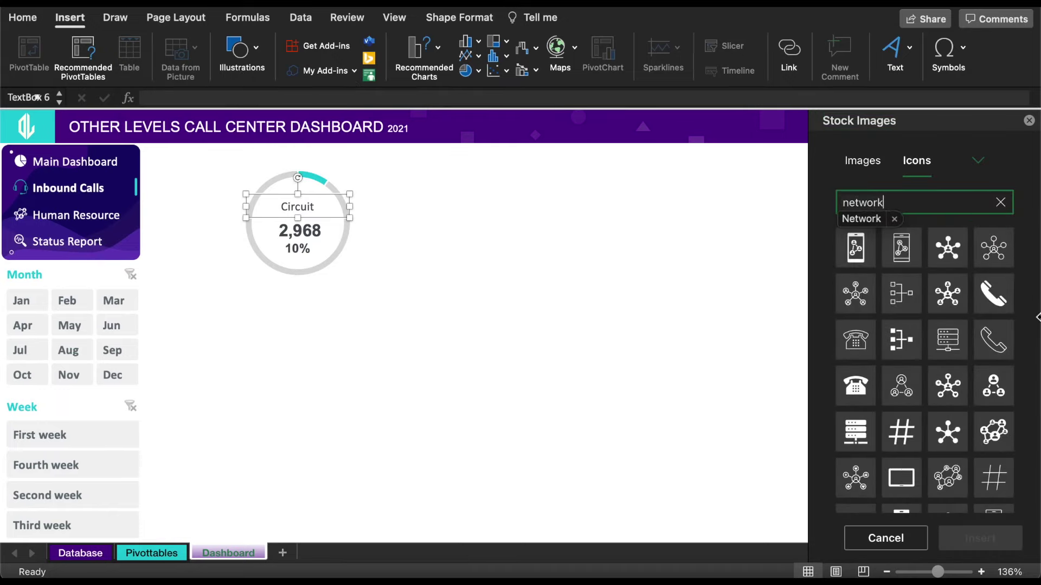
scroll(926, 455, "down", 1)
left_click_drag(926, 454, 253, 180)
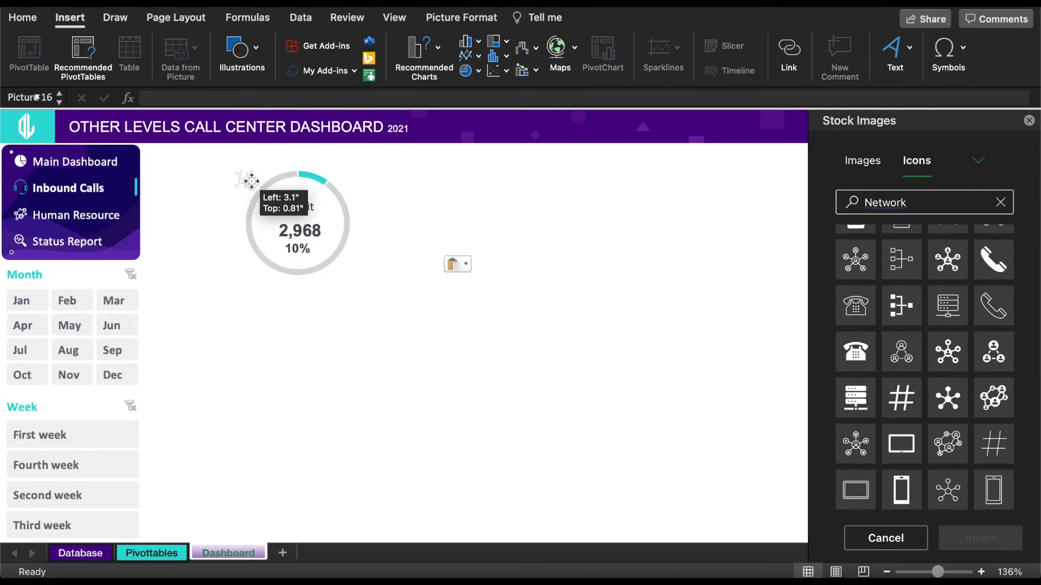
left_click(384, 207)
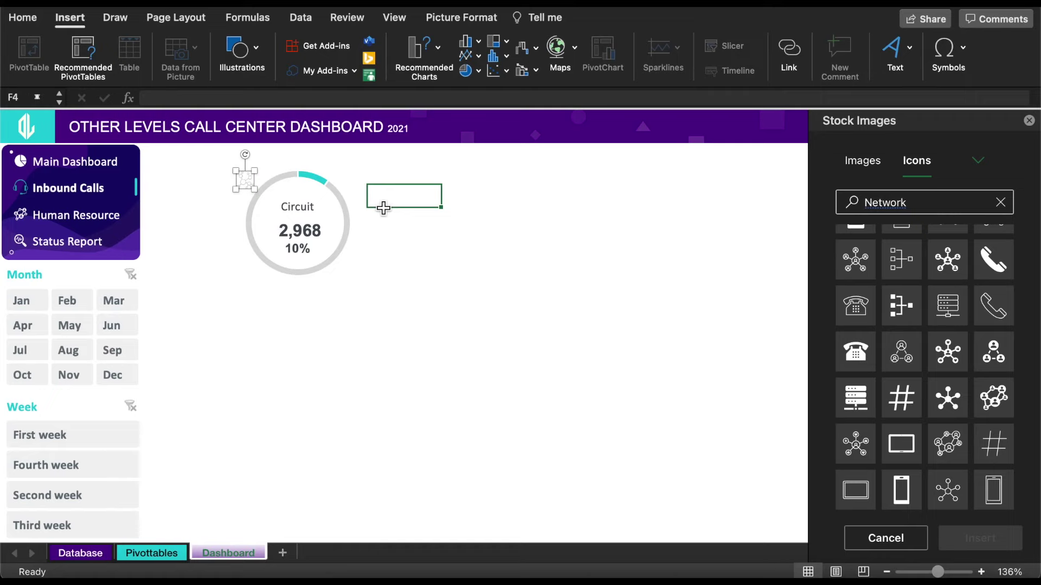
left_click(1028, 120)
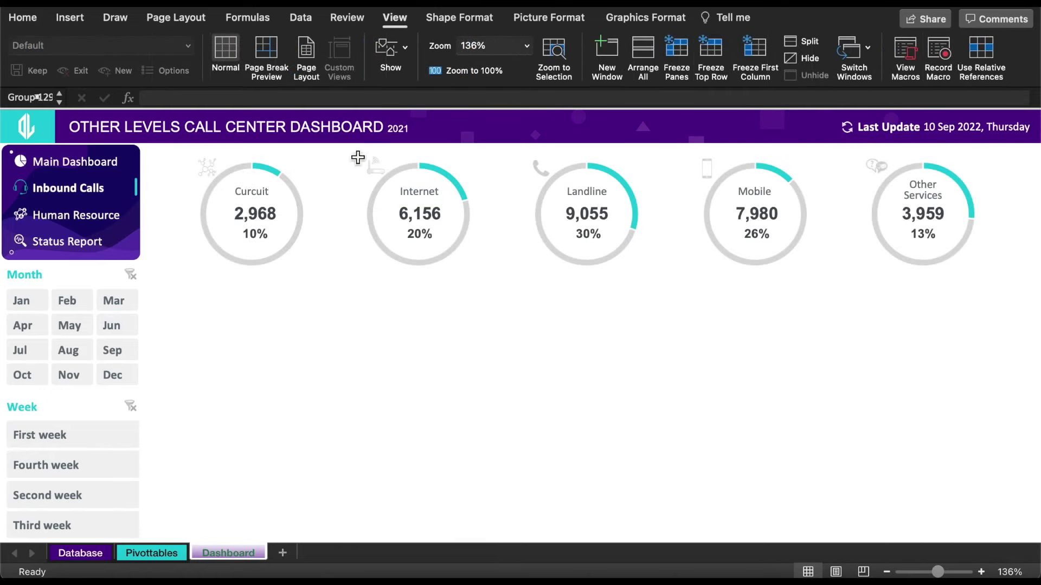
Step: Hide the formula bar and return to the ticket pivot on the Pivottables sheet
left_click(386, 48)
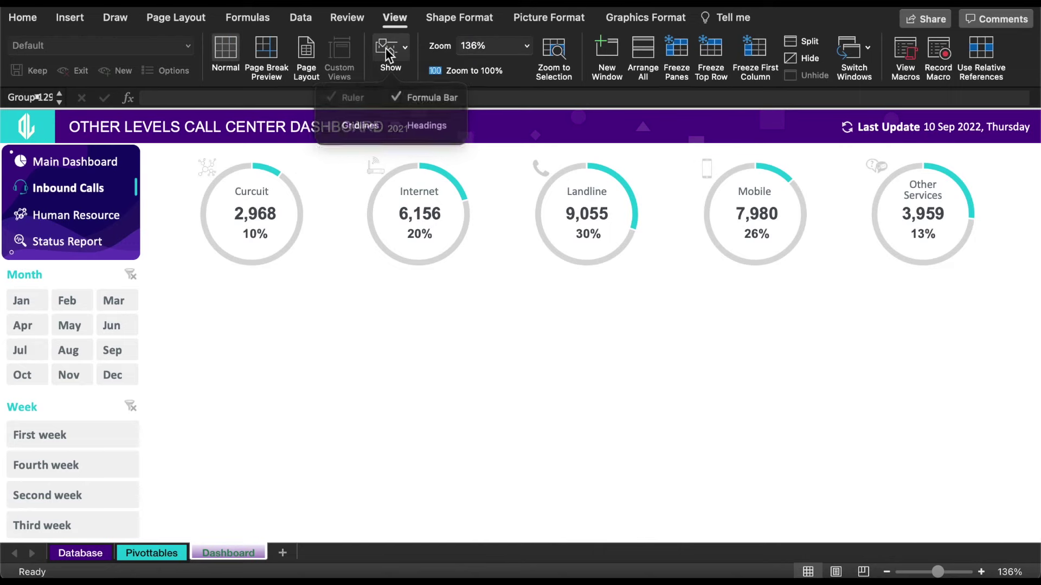
left_click(396, 94)
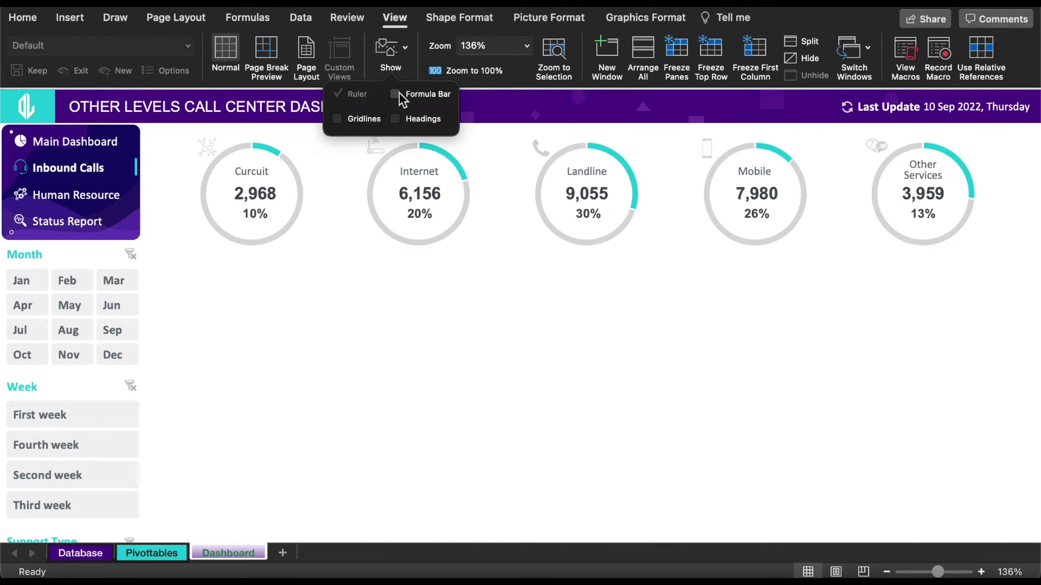
left_click(162, 554)
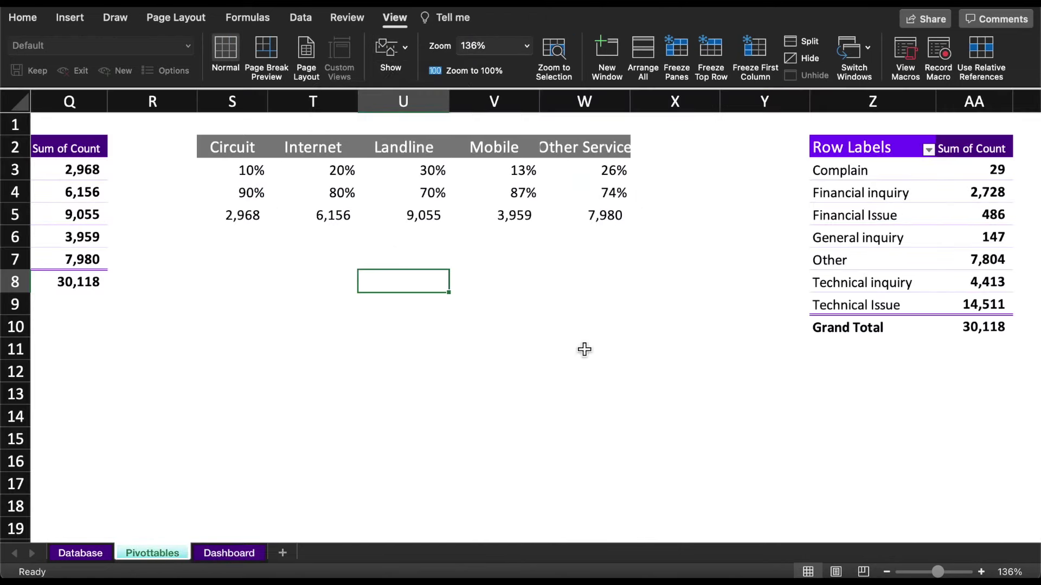
scroll(585, 350, "left", 5)
scroll(584, 350, "left", 5)
scroll(584, 350, "left", 5)
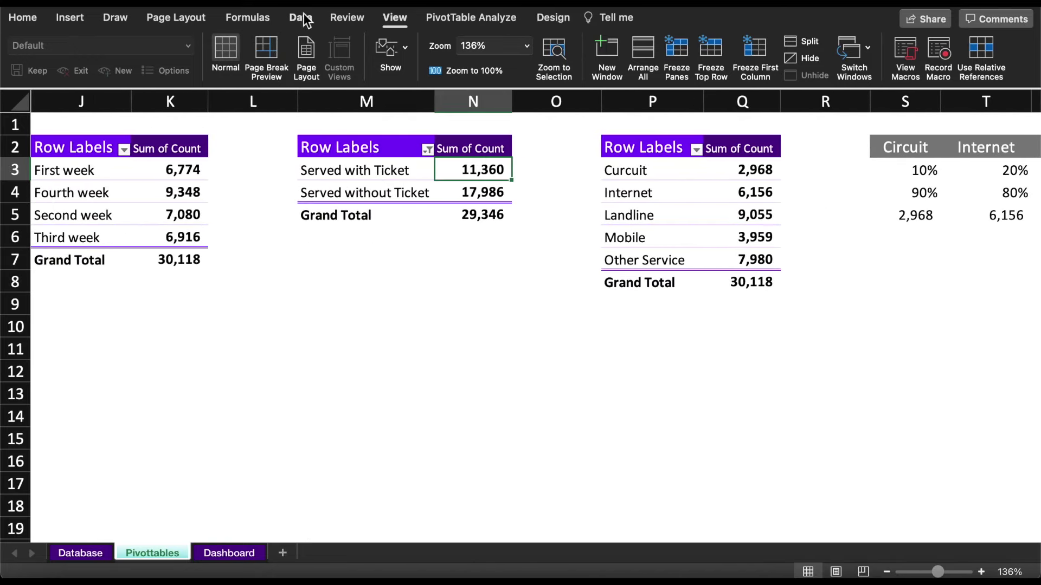
Step: Create a clustered column chart of tickets served with and without ticket, then cut it
left_click(71, 18)
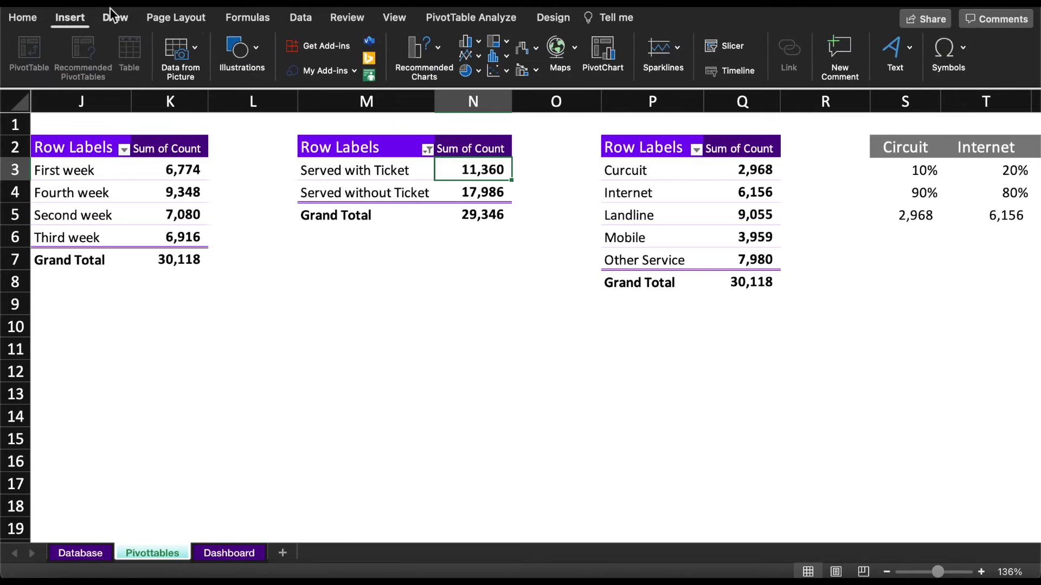
left_click(476, 44)
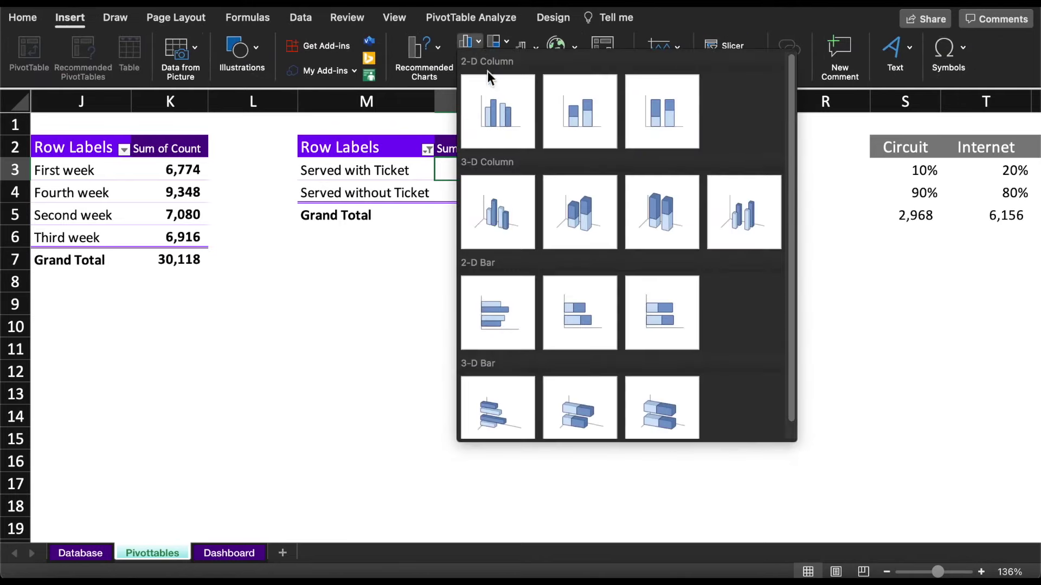
left_click(498, 108)
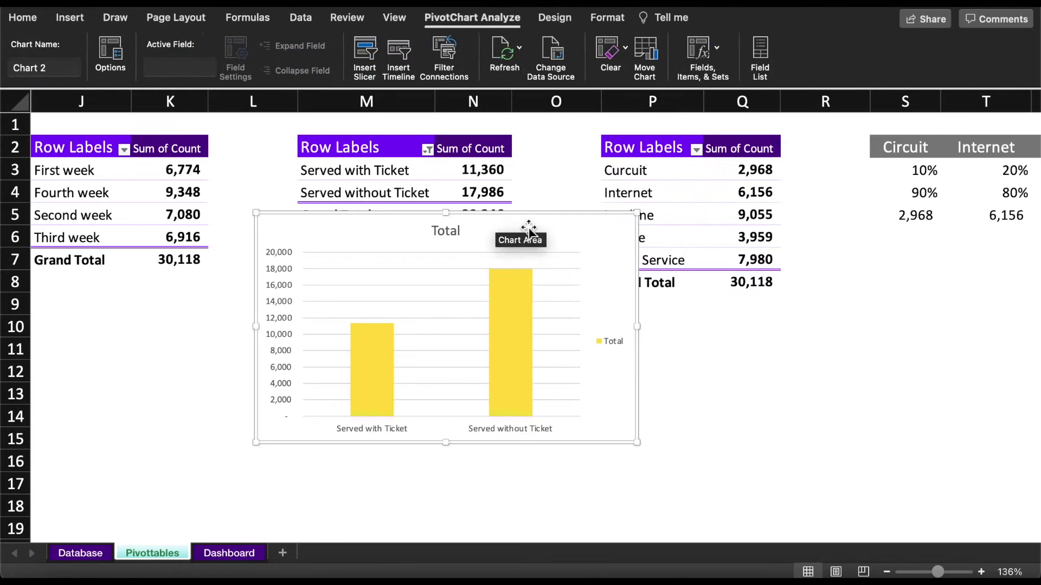
left_click_drag(529, 227, 475, 276)
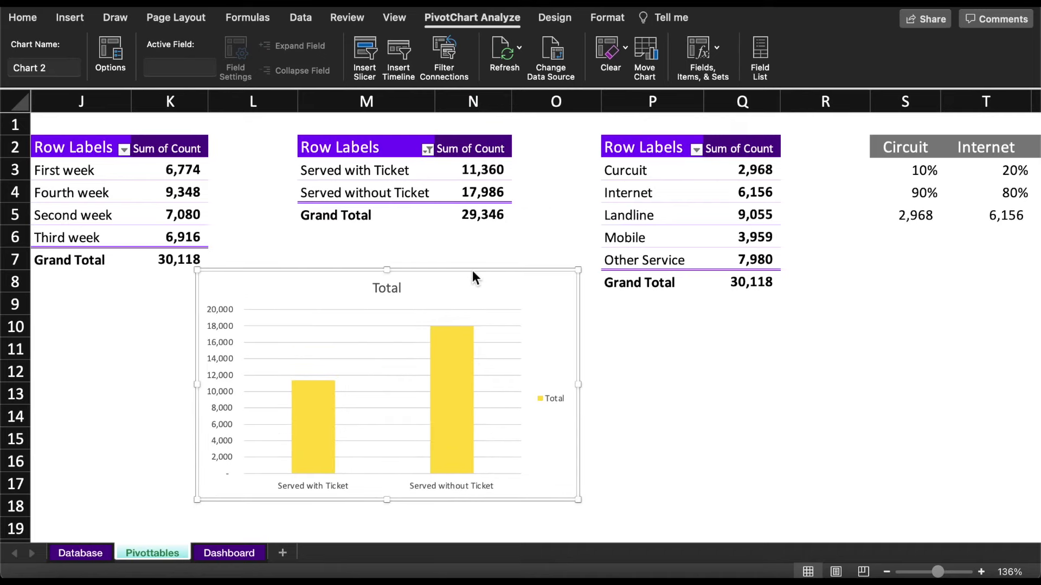
key("ctrl+x")
Step: Paste the ticket chart onto the Dashboard below the gauges
left_click(233, 553)
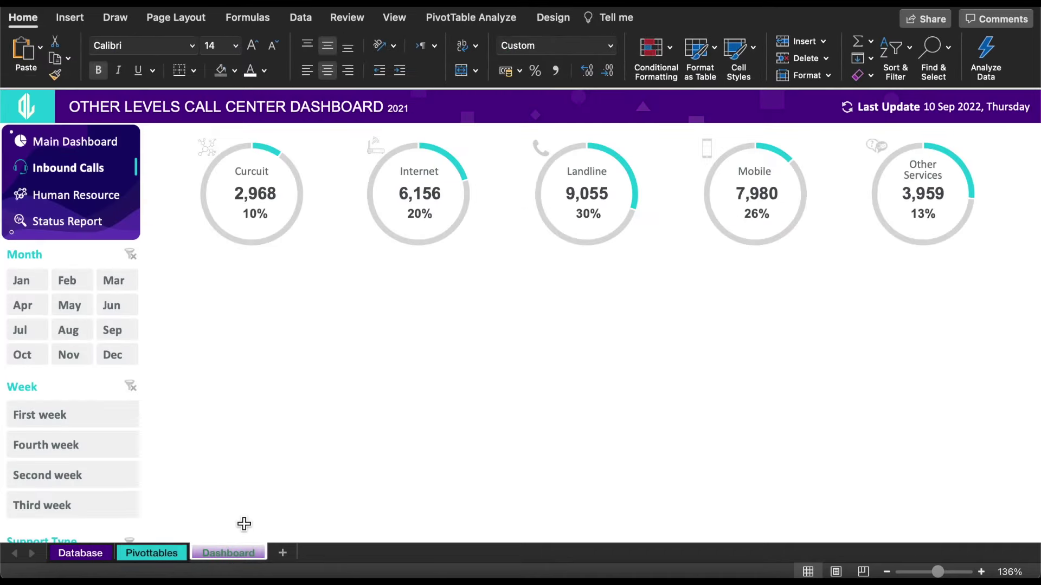
left_click(343, 355)
key("ctrl+v")
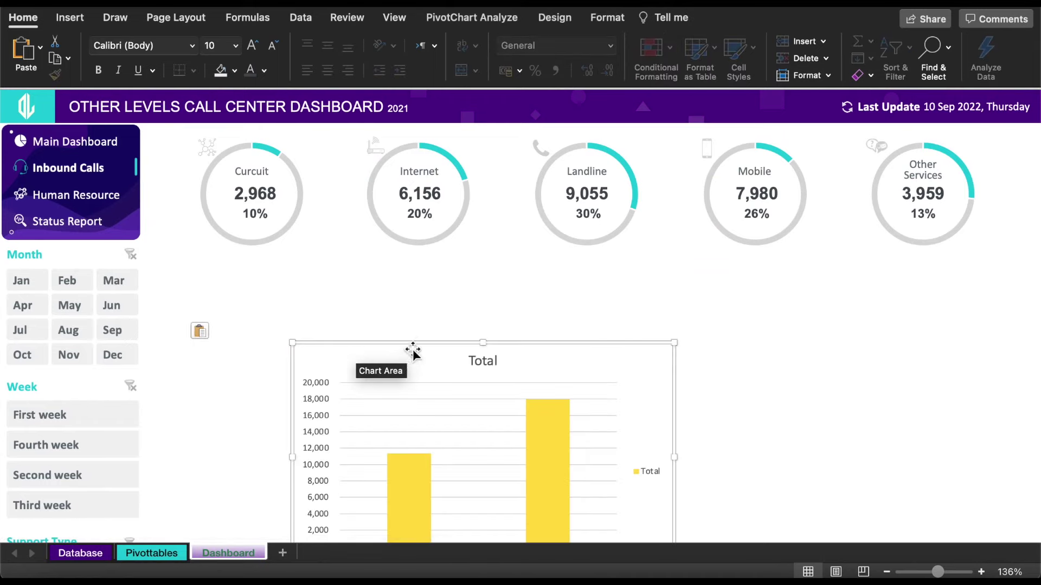
left_click_drag(416, 346, 340, 223)
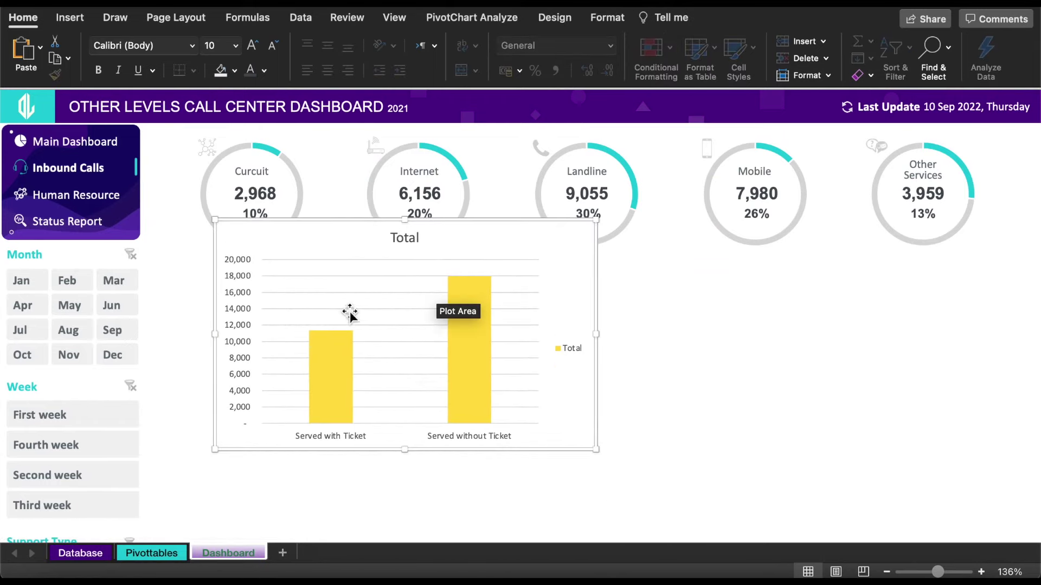
Step: Delete the chart's vertical axis, gridlines, Total legend and title
left_click(243, 297)
key("Delete")
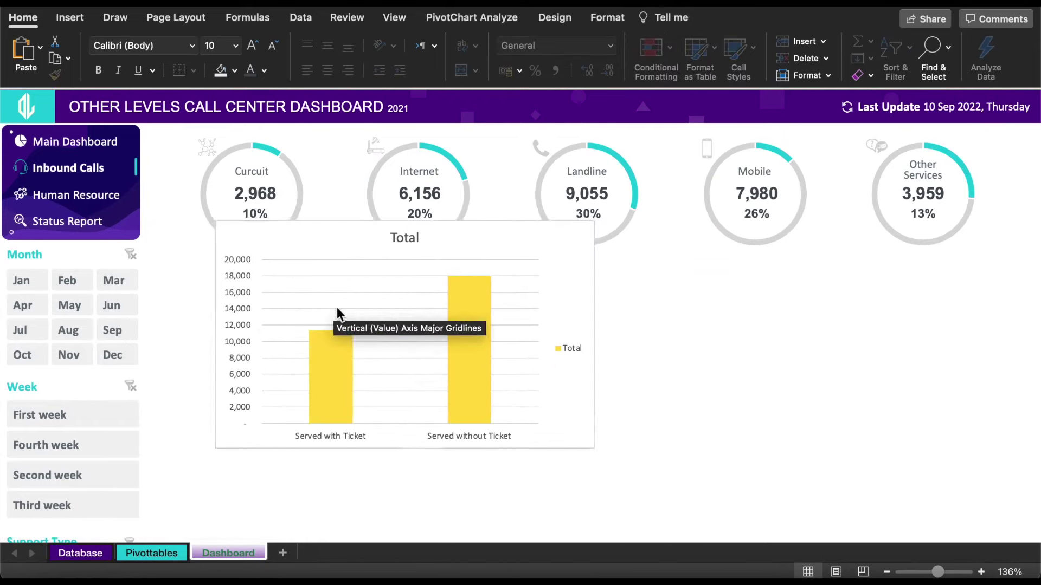
left_click(336, 308)
key("Delete")
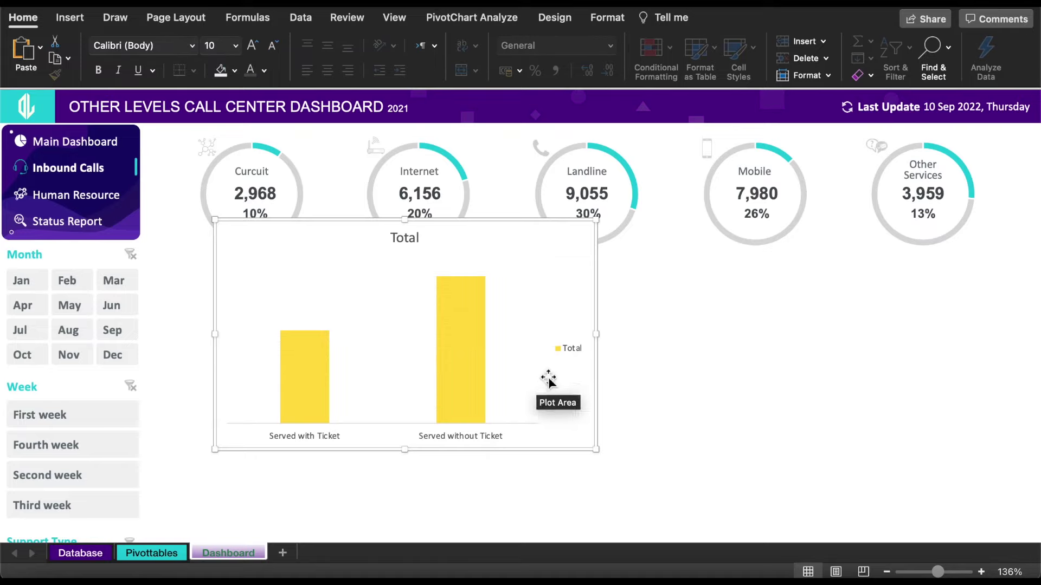
key("Delete")
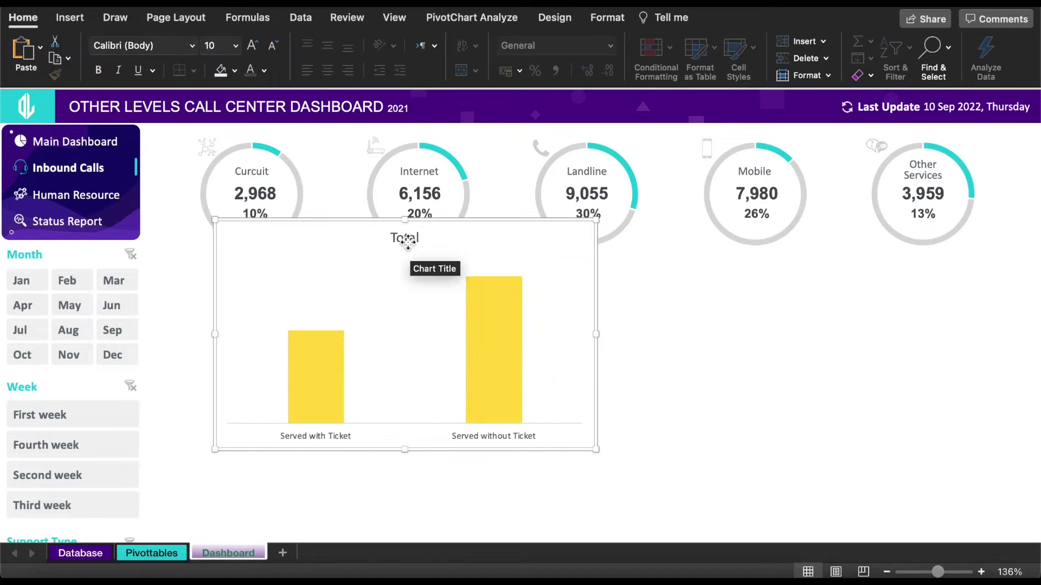
key("Delete")
Step: Fill the columns dark purple, shrink the chart to half size and move it under the Curcuit ring
left_click(485, 298)
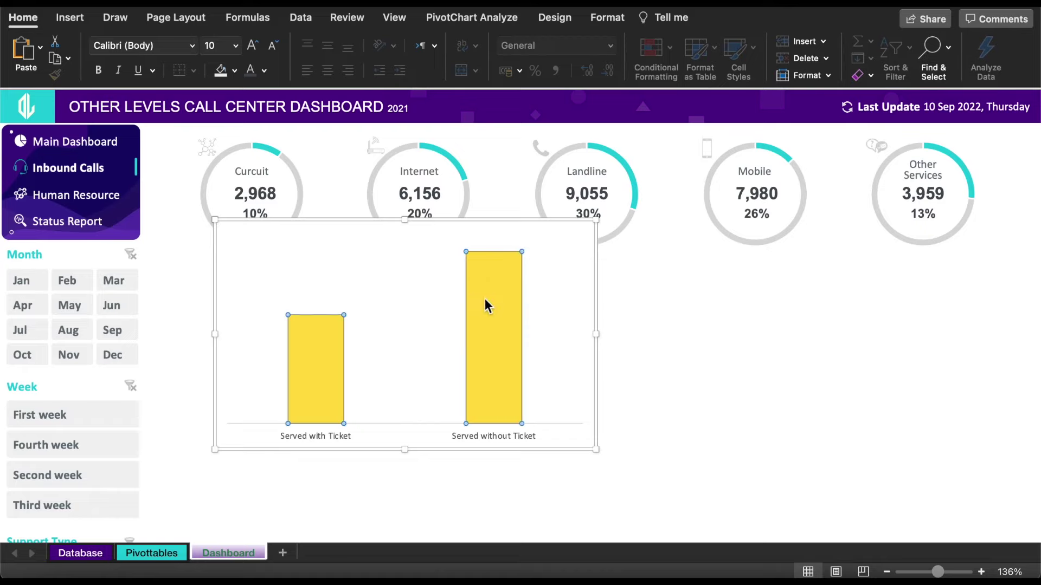
left_click(234, 71)
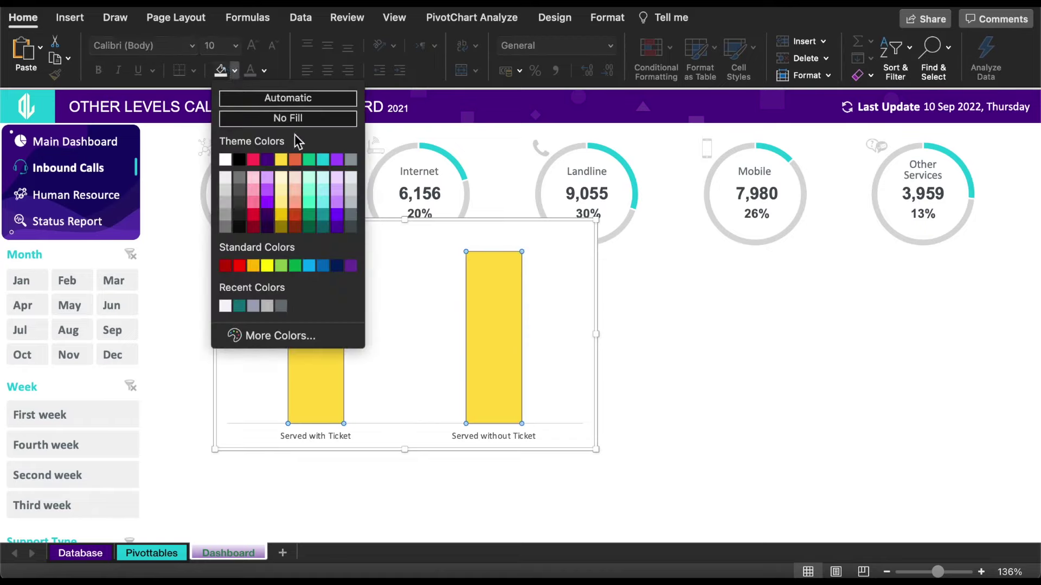
left_click(267, 160)
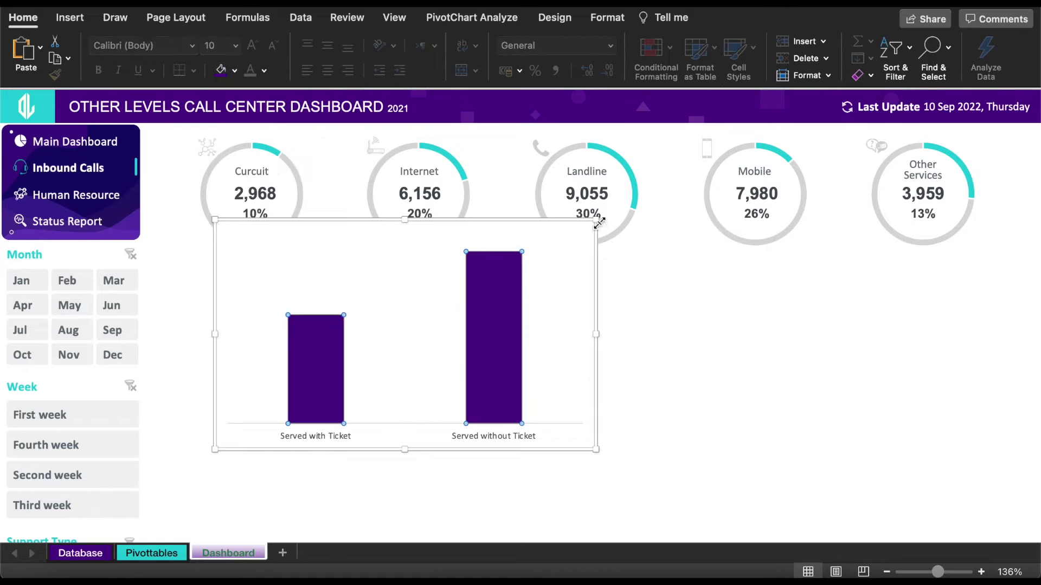
left_click_drag(595, 220, 428, 311)
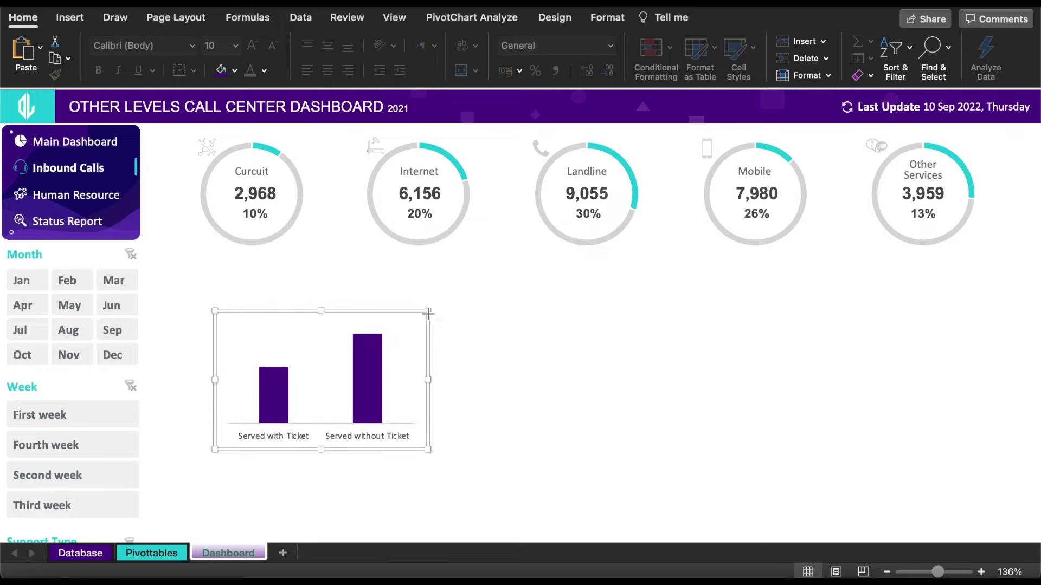
left_click_drag(356, 321, 286, 267)
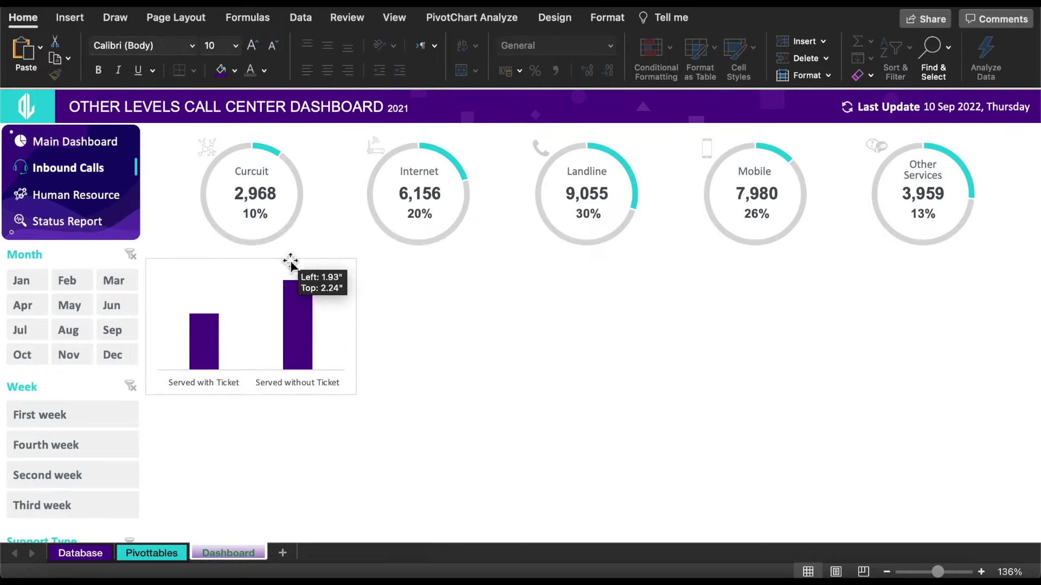
left_click(576, 17)
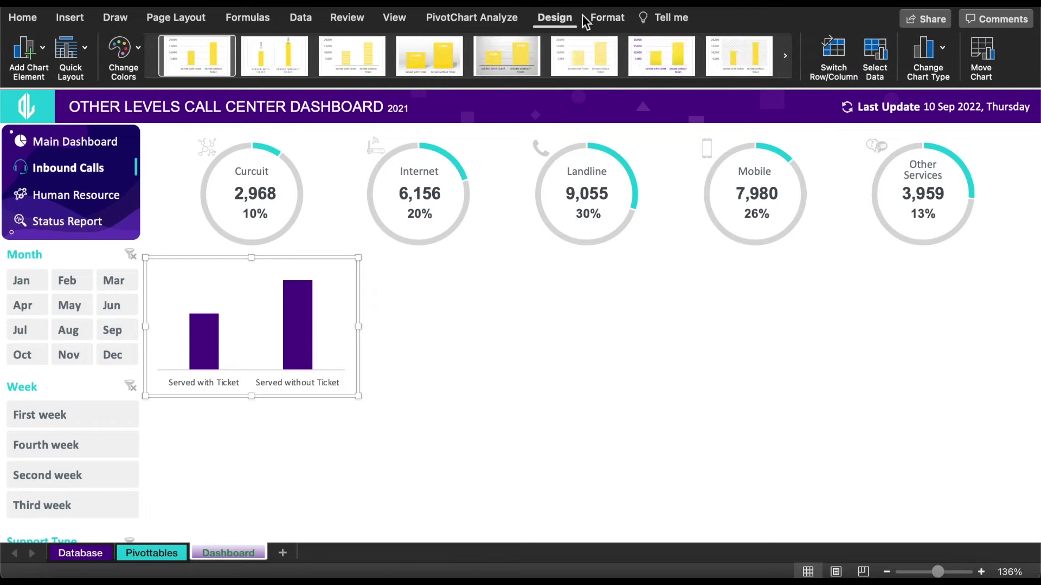
Step: Remove the chart's background fill and border, then shrink it and nudge it right
left_click(626, 22)
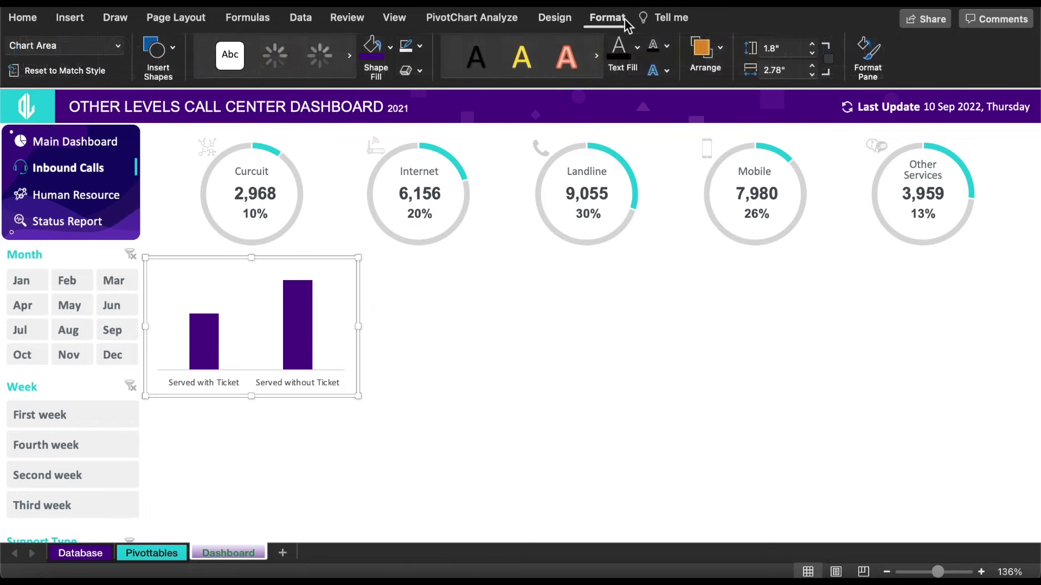
left_click(394, 47)
left_click(404, 101)
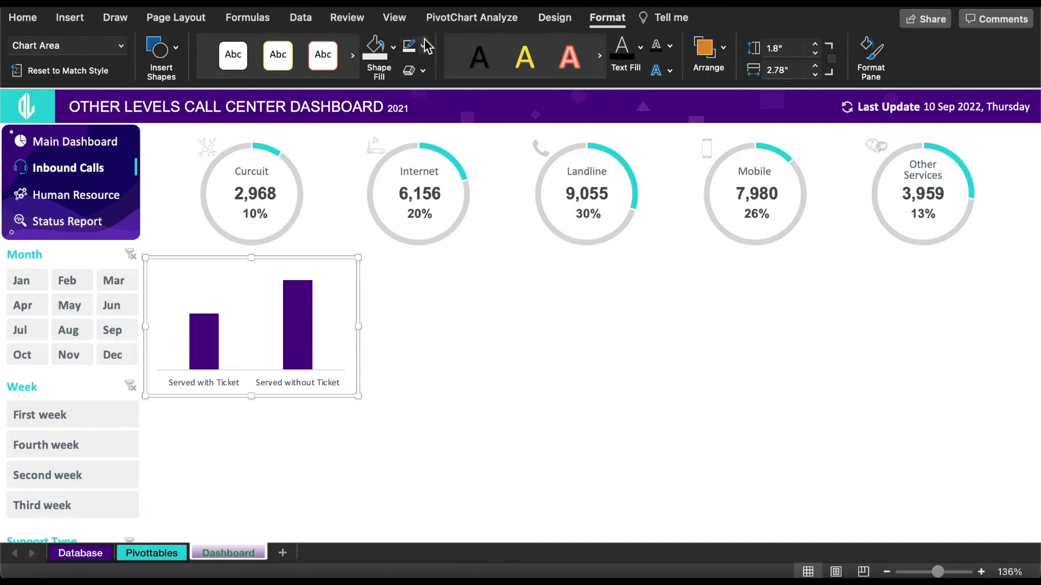
left_click(425, 41)
left_click(428, 94)
left_click_drag(360, 257, 314, 279)
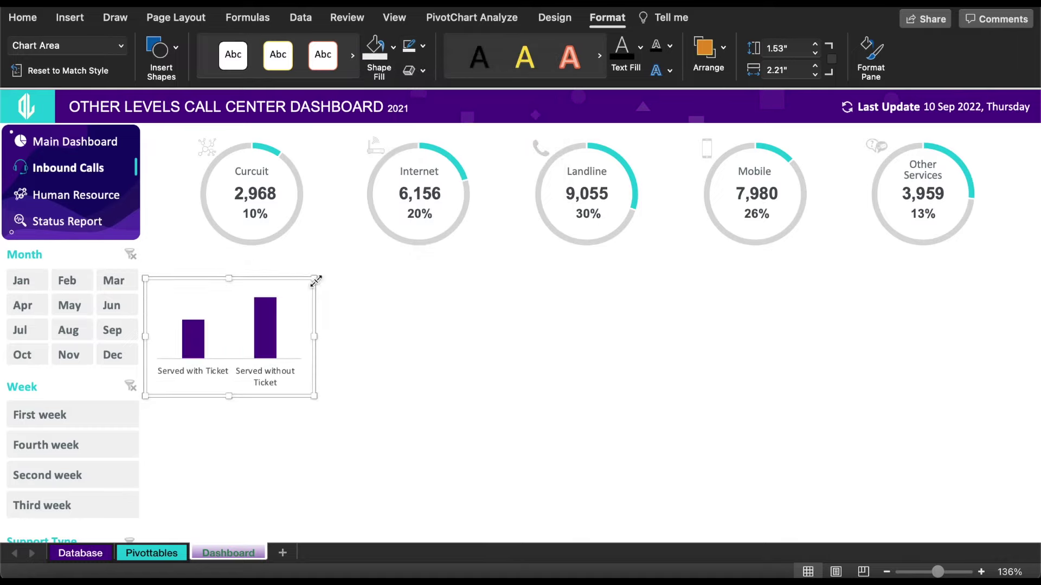
left_click_drag(249, 284, 260, 280)
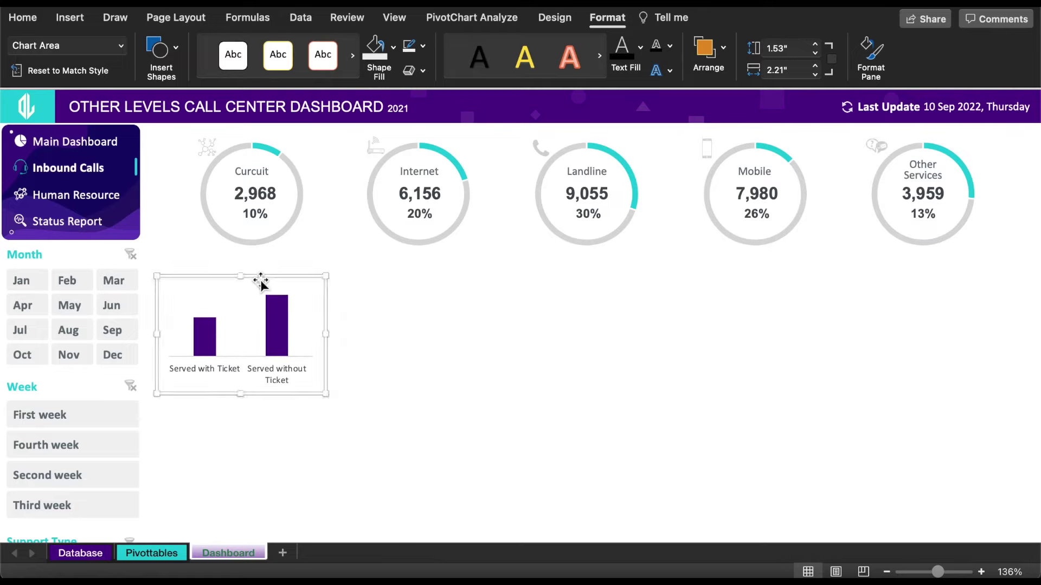
Step: Widen the purple columns by setting their gap width to 111%
double_click(265, 303)
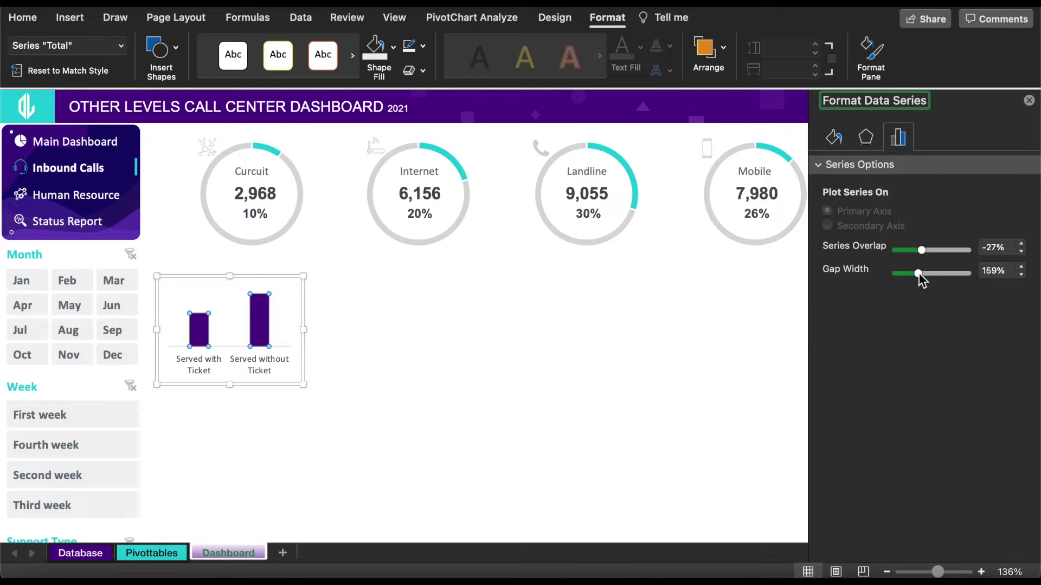
mouse_move(915, 275)
left_mouse_down()
mouse_move(950, 276)
mouse_move(913, 277)
left_mouse_up()
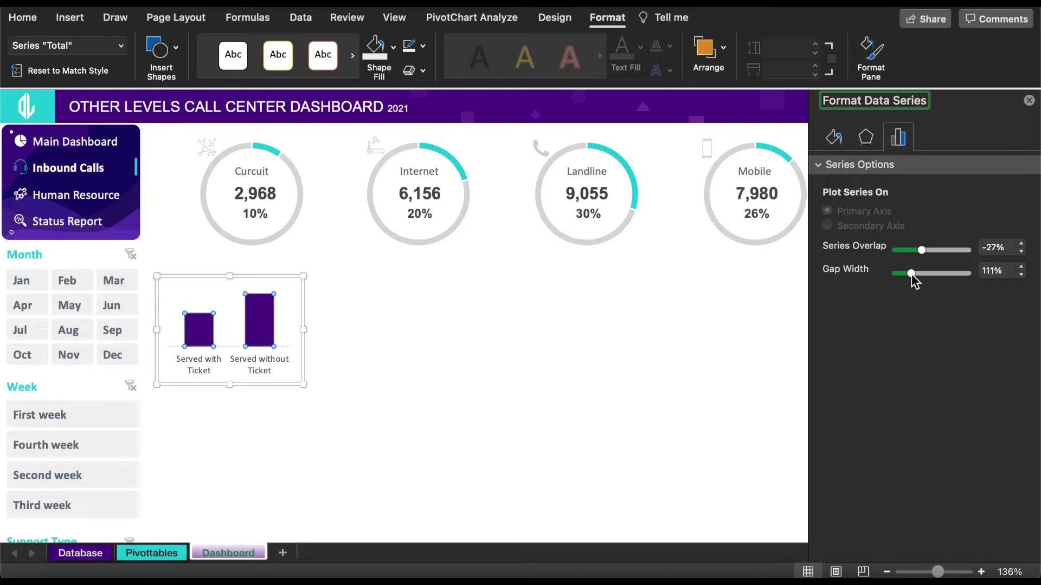
left_click(99, 21)
left_click(72, 19)
Step: Insert two ticket icons found by searching 'ticket' in the stock icon library
left_click(238, 49)
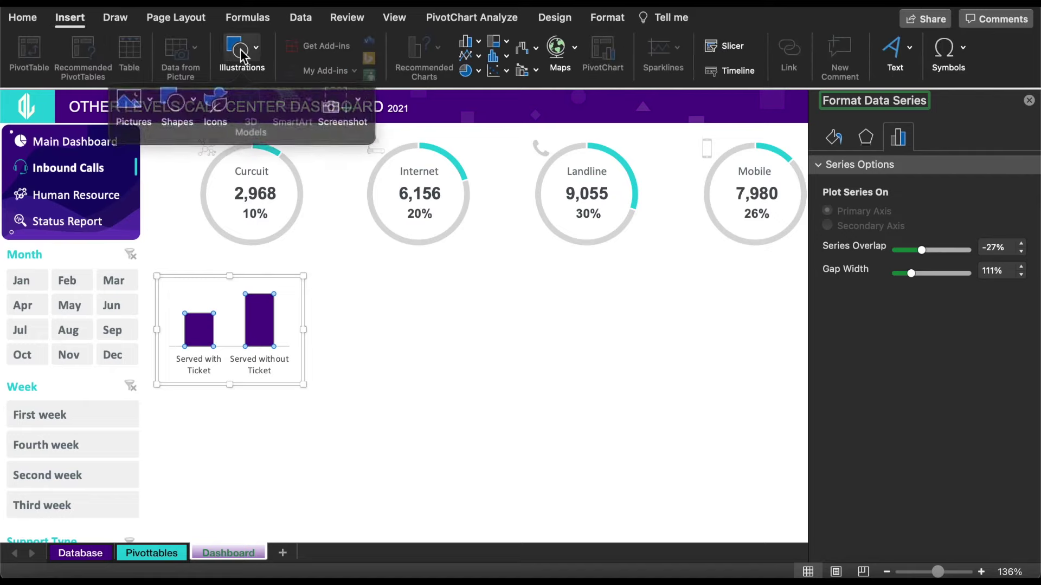
left_click(221, 97)
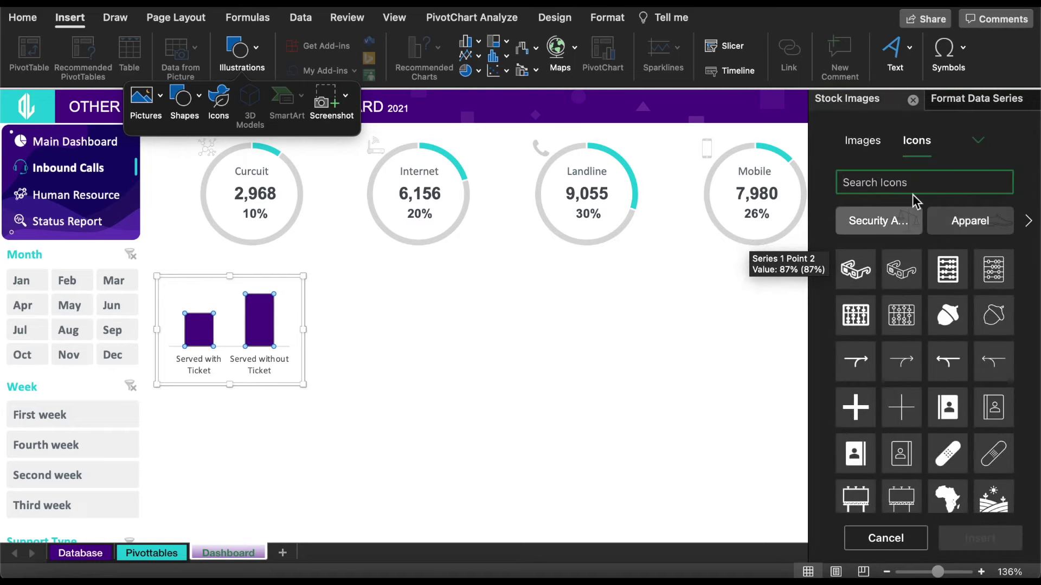
left_click(892, 183)
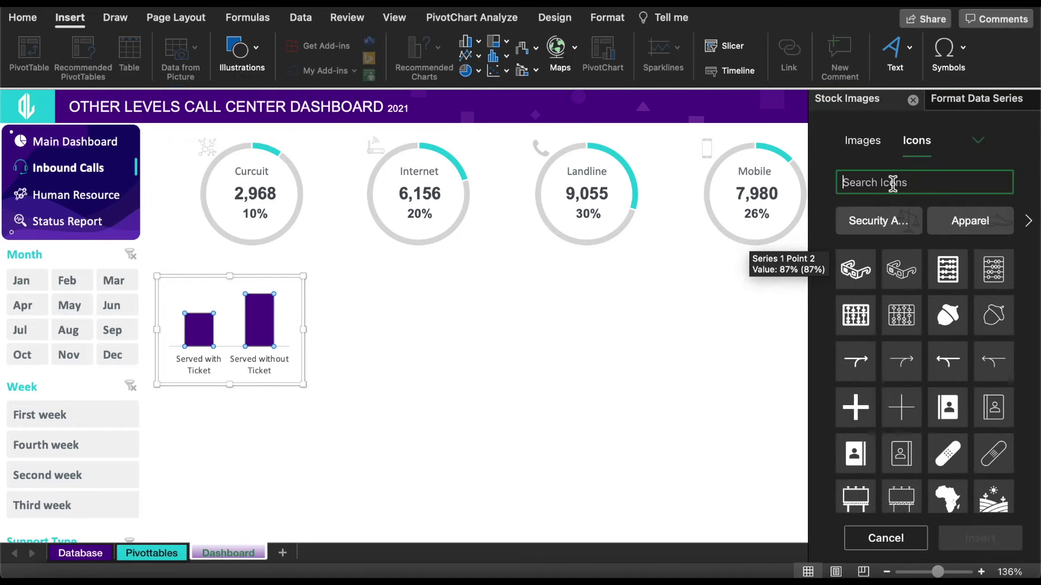
type("tick")
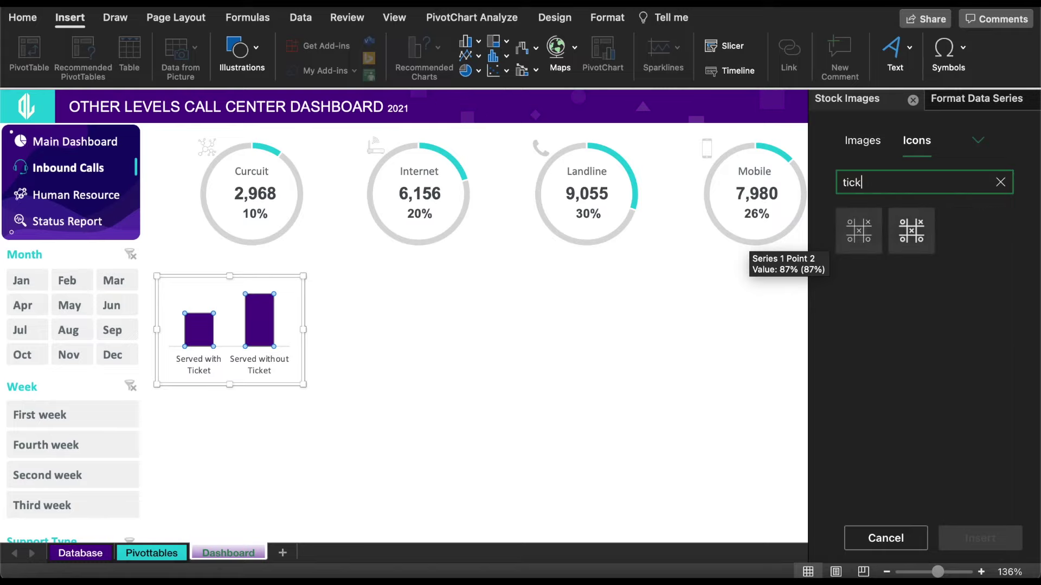
type("et")
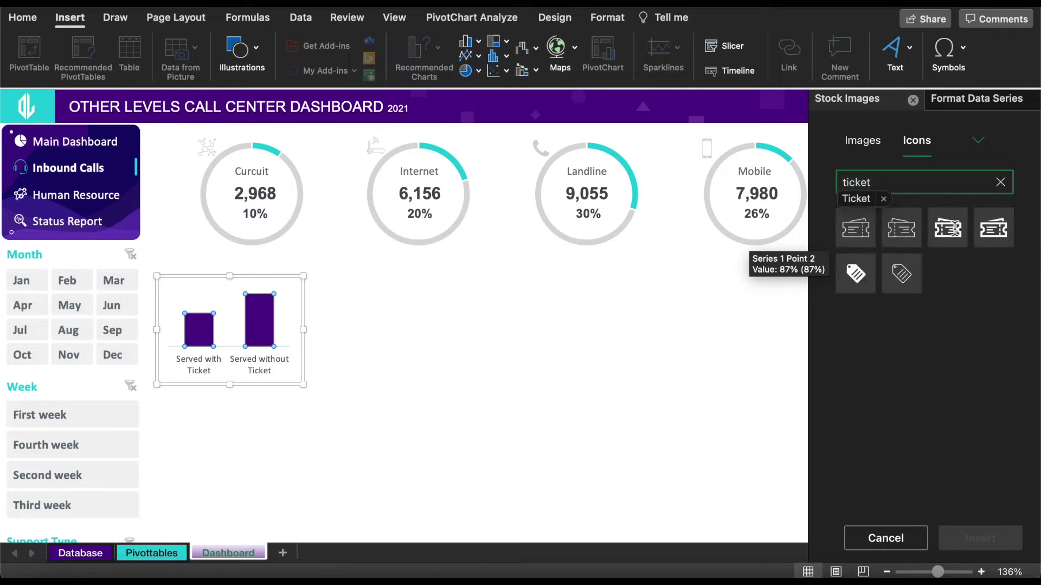
left_click(999, 233)
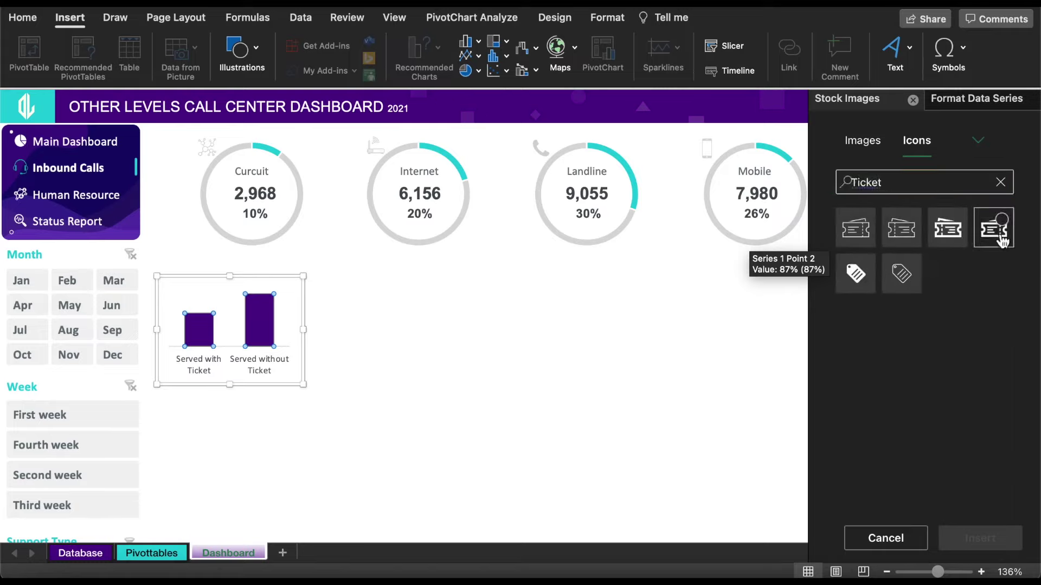
left_click(849, 237)
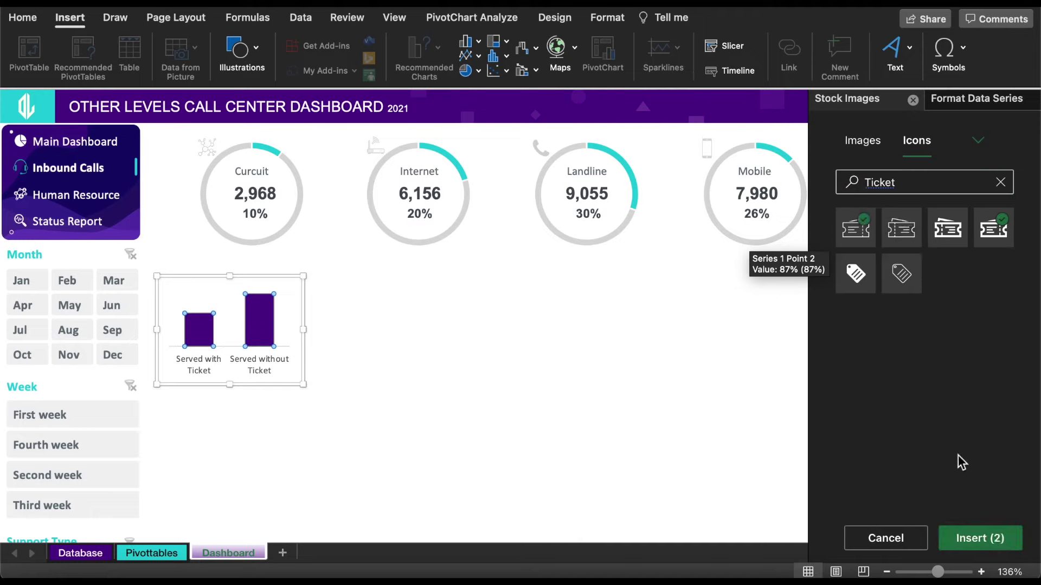
left_click(993, 544)
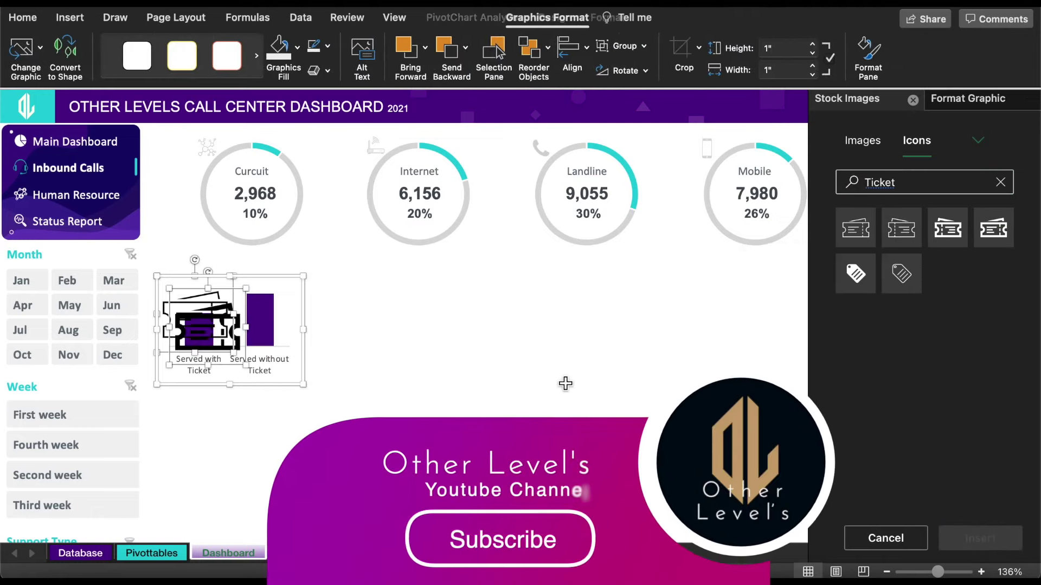
Step: Shrink the ticket icons and position one inside each purple column
mouse_move(212, 290)
left_mouse_down()
mouse_move(194, 347)
mouse_move(177, 352)
mouse_move(198, 333)
mouse_move(264, 328)
left_mouse_up()
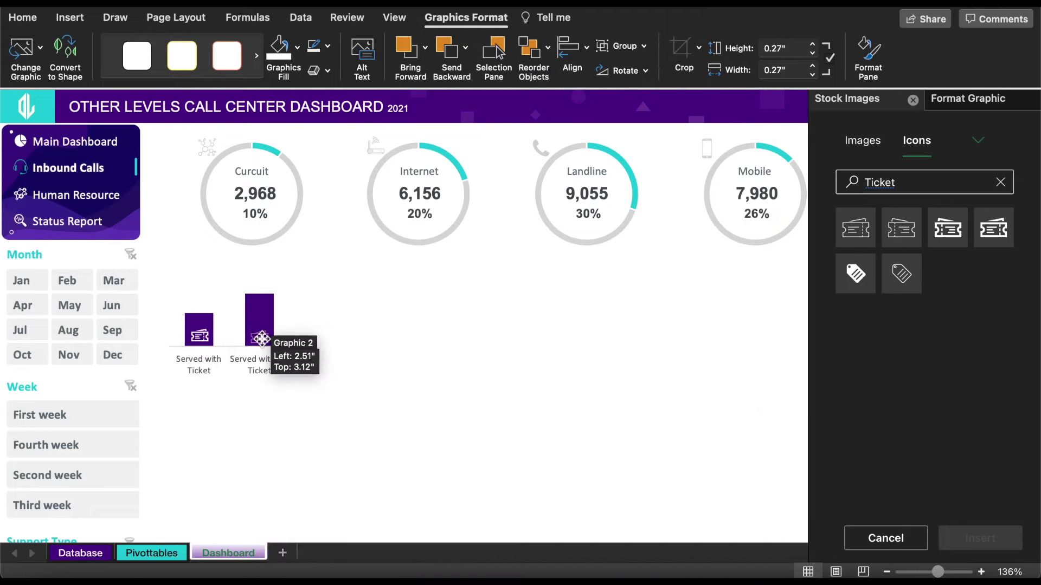
left_click(260, 332)
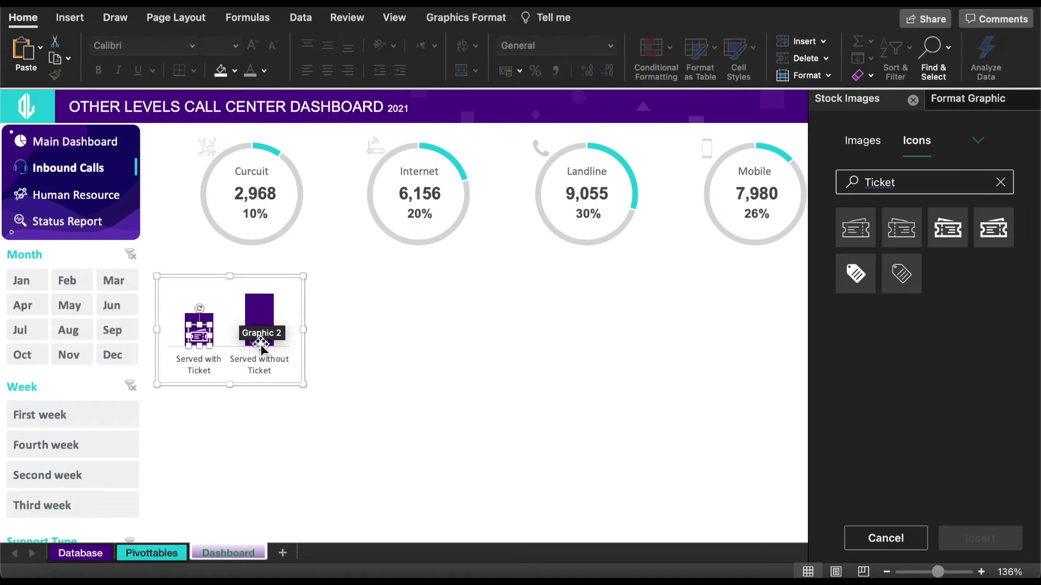
left_click_drag(269, 335, 271, 339)
left_click(349, 341)
left_click(331, 332)
left_click(521, 338)
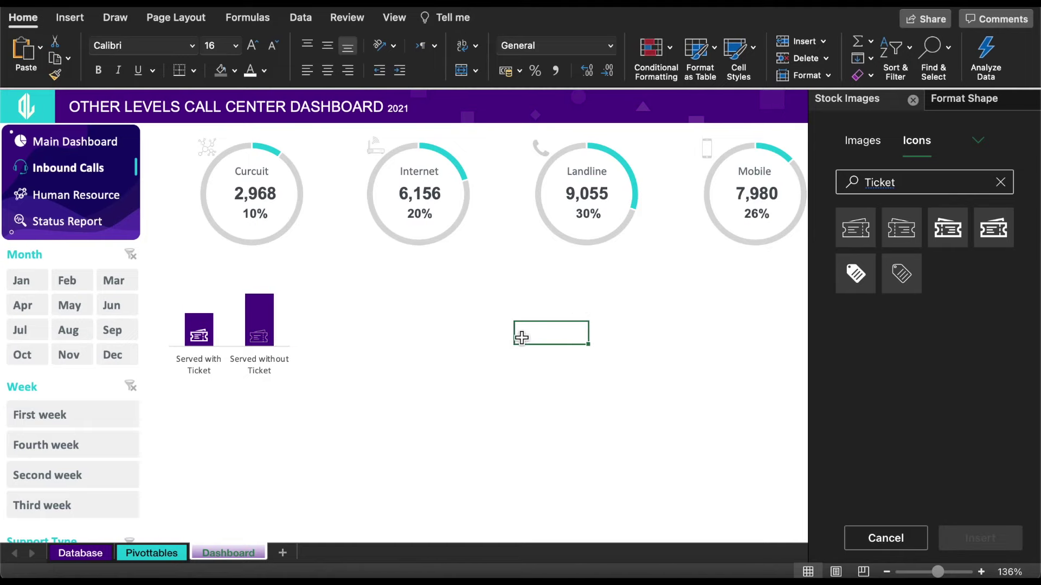
Step: Insert a clustered bar chart of weekly totals on the Pivottables sheet, below the weekly pivot table
left_click(154, 555)
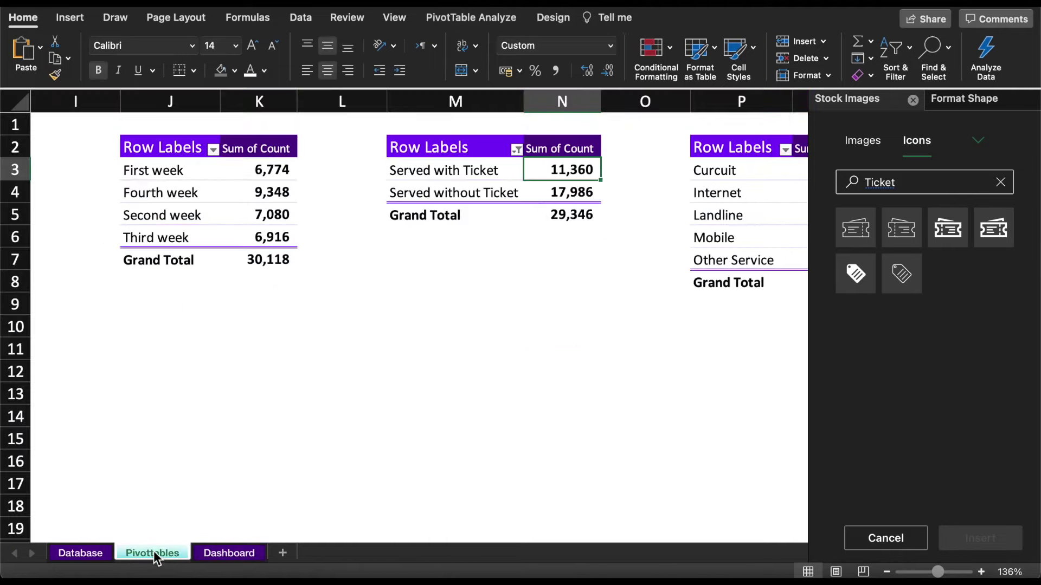
left_click(219, 198)
left_click(78, 21)
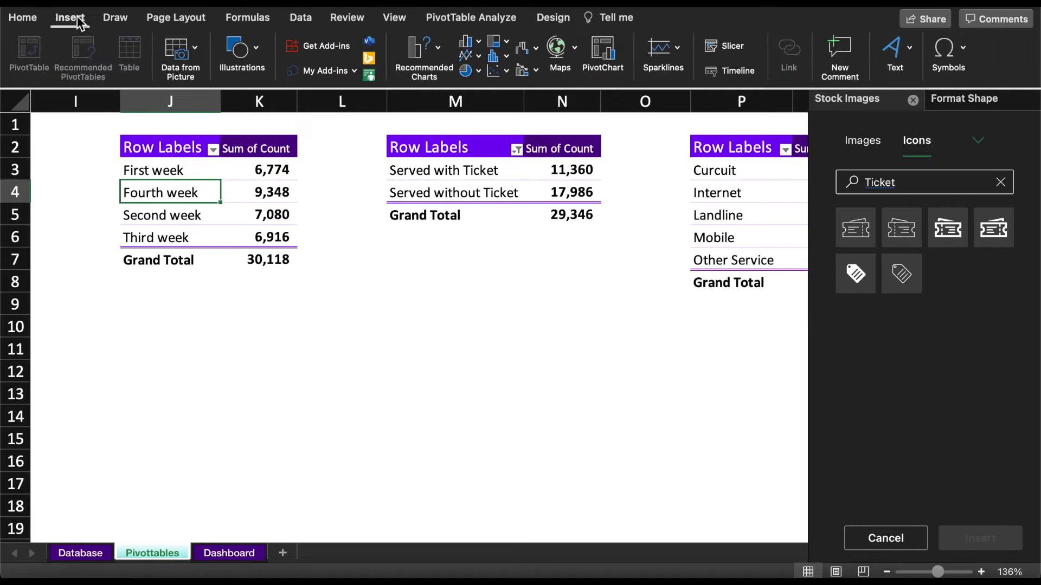
left_click(479, 39)
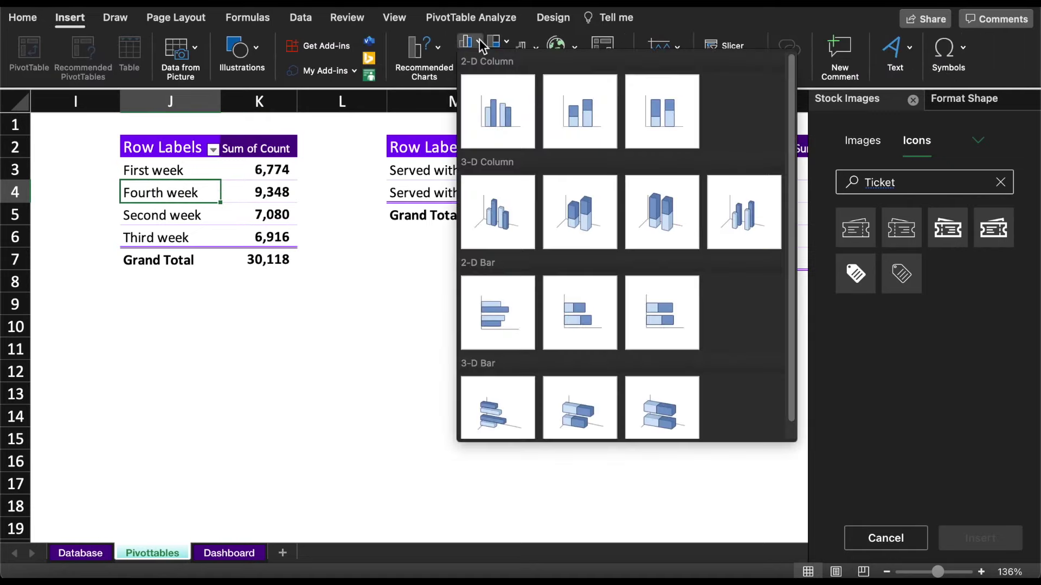
left_click(502, 307)
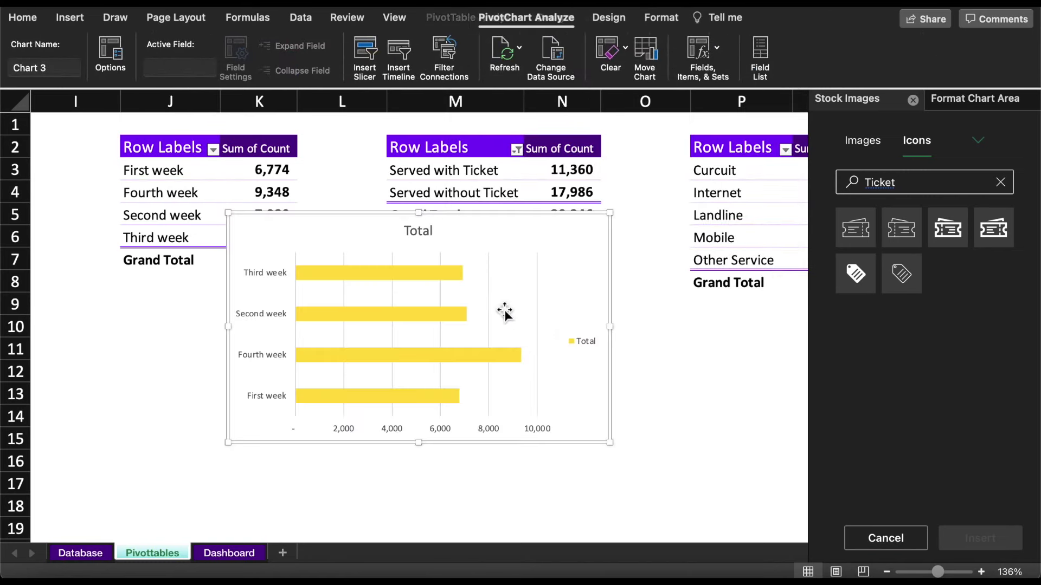
left_click_drag(360, 225, 310, 295)
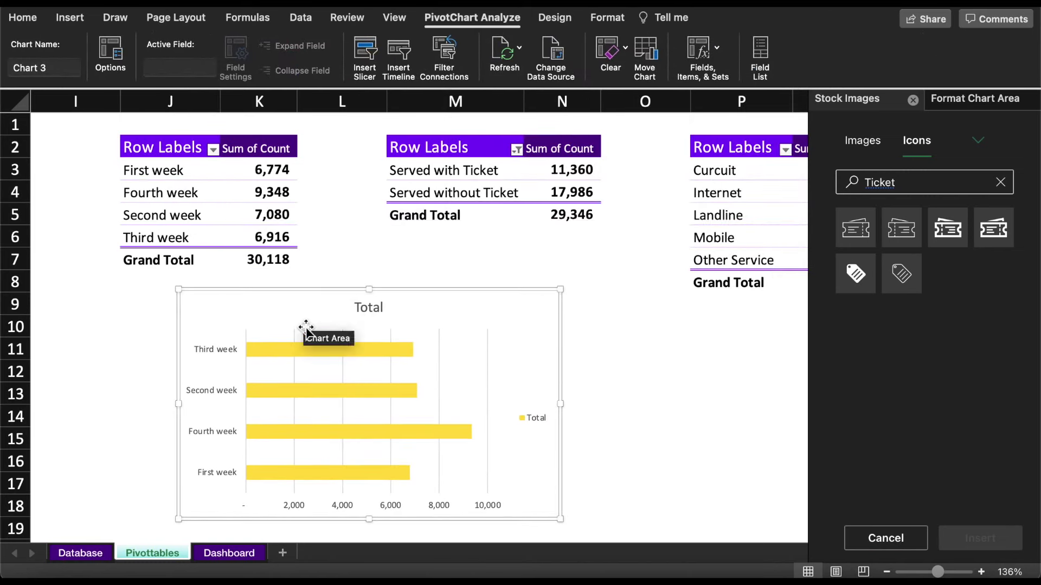
Step: Fill the weekly chart's bars with dark purple
left_click(302, 345)
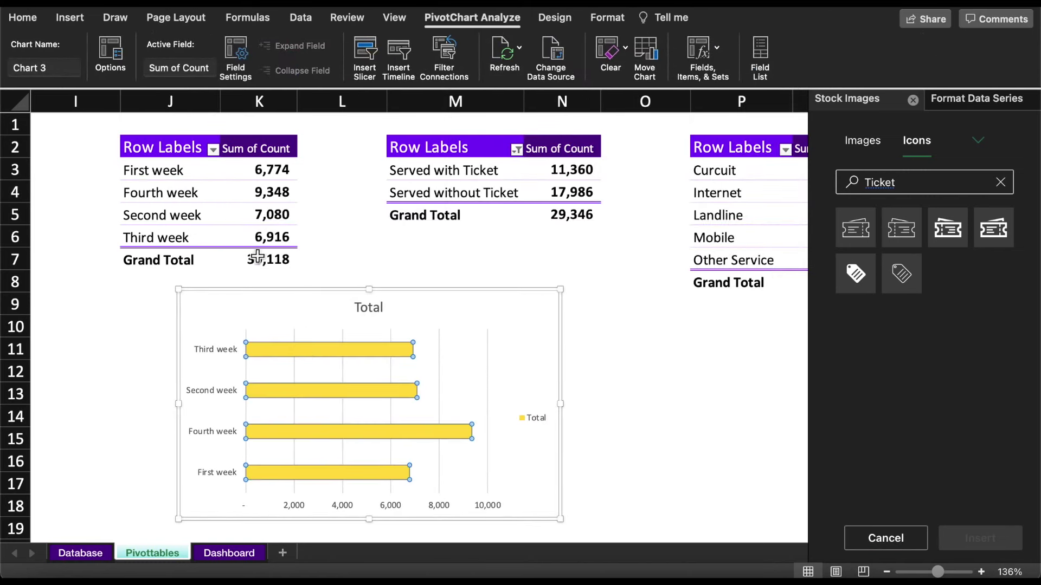
left_click(21, 18)
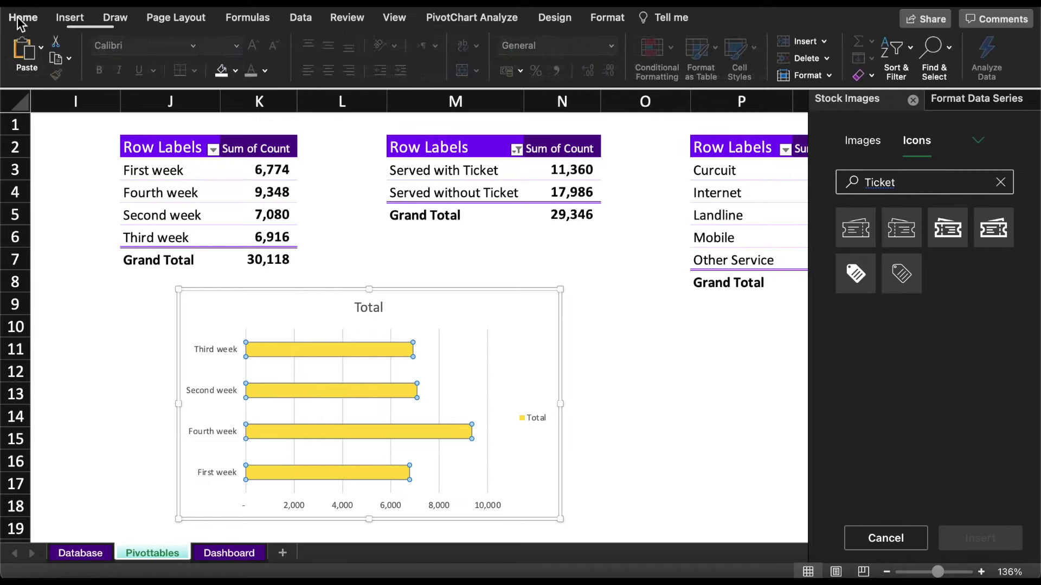
left_click(236, 70)
left_click(267, 158)
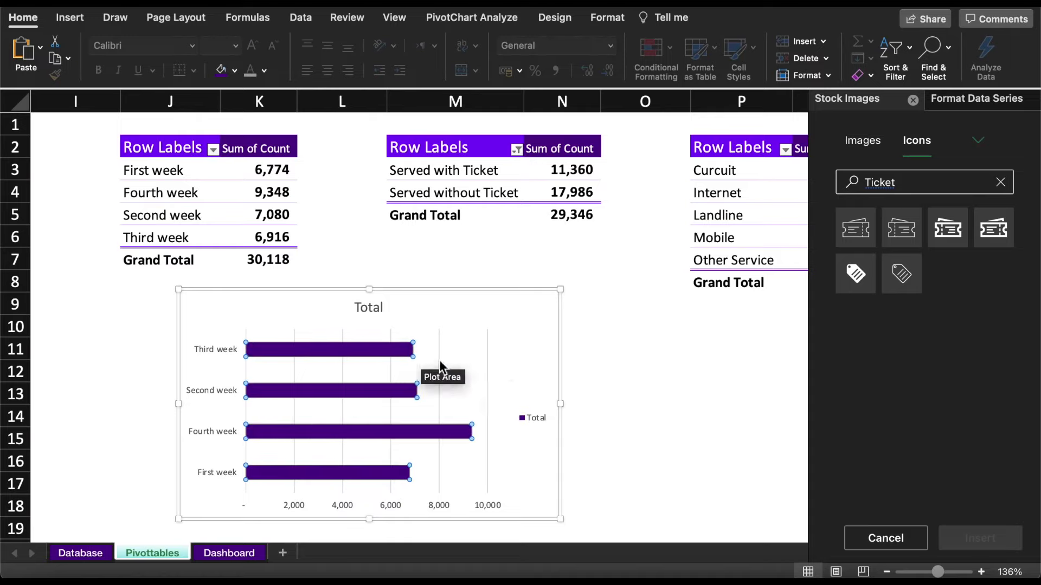
Step: Delete the chart title 'Total', legend, gridlines and horizontal value axis
left_click(369, 308)
left_click(425, 322)
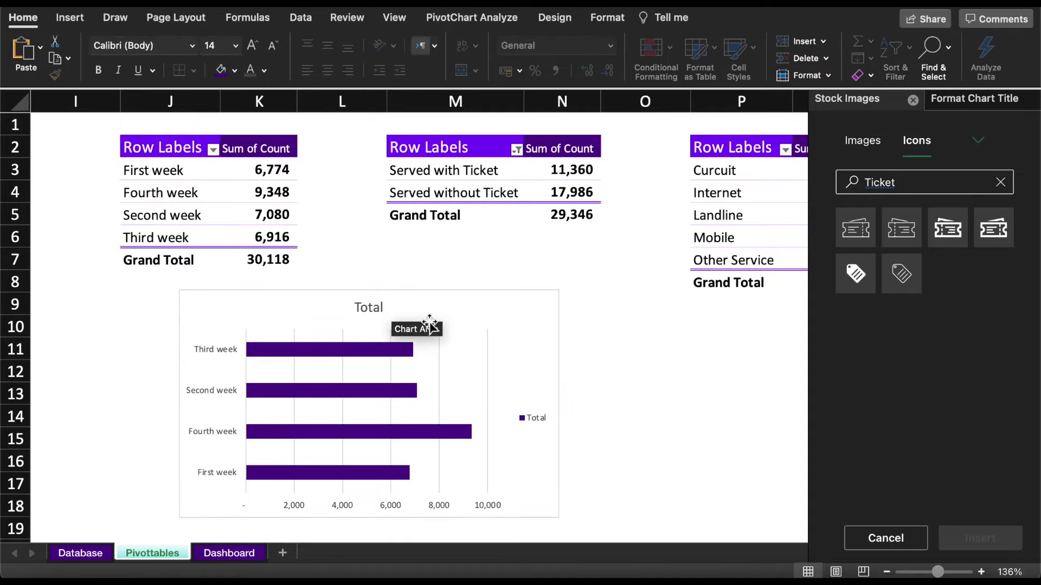
key("Delete")
left_click(529, 407)
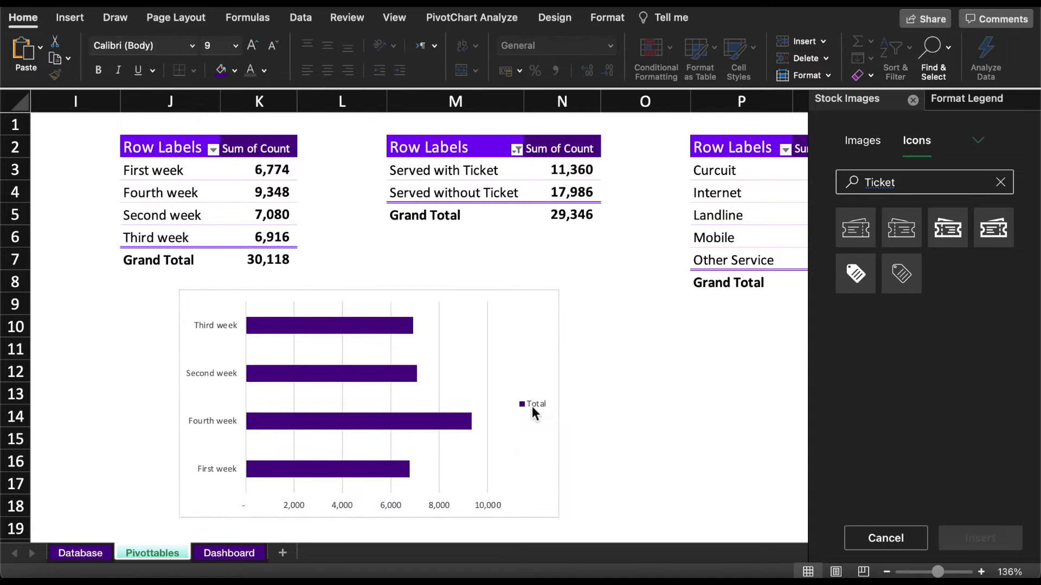
key("Delete")
left_click(533, 358)
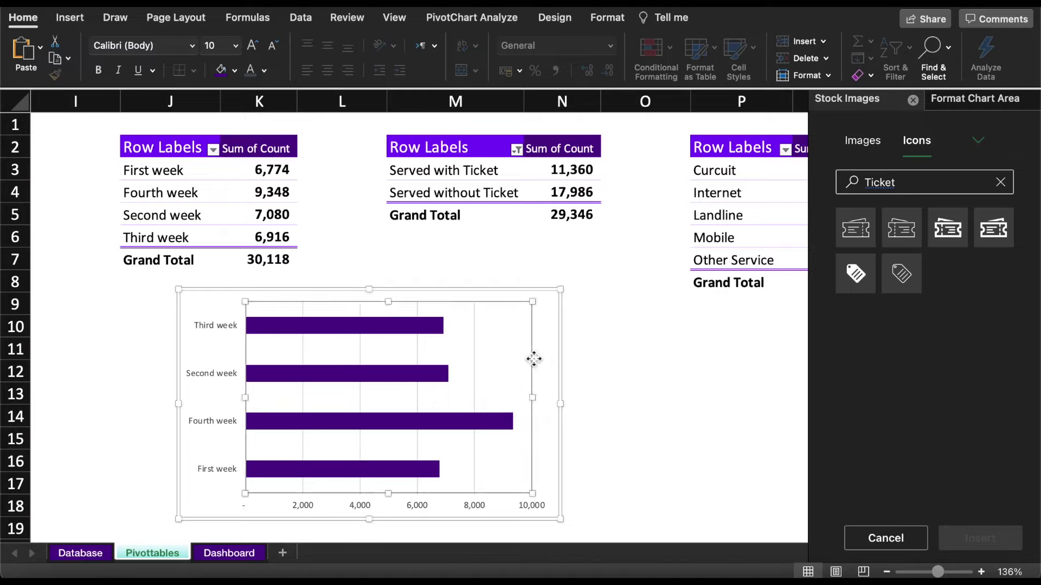
left_click(475, 347)
key("Delete")
left_click(477, 505)
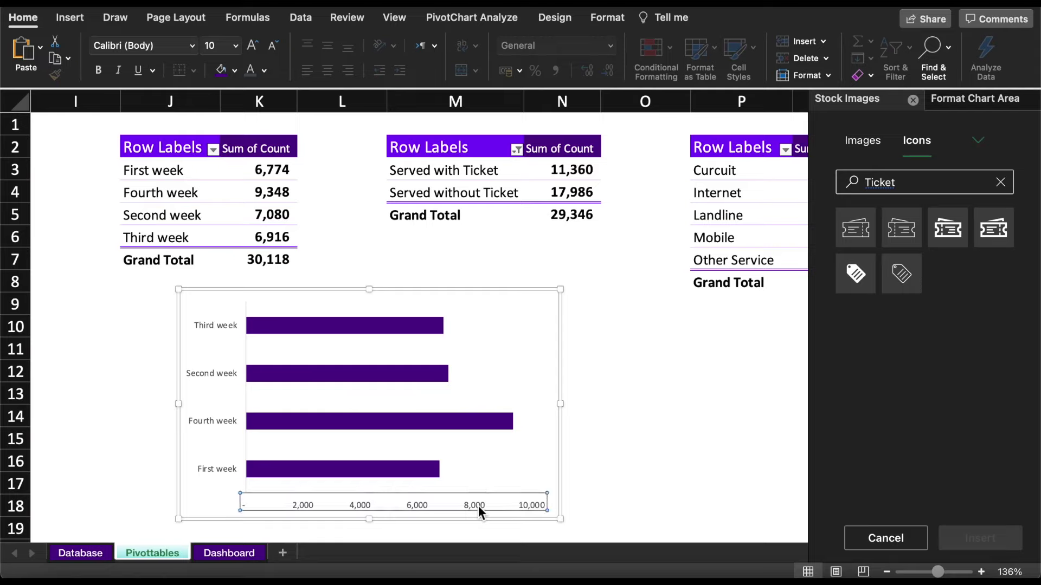
key("Delete")
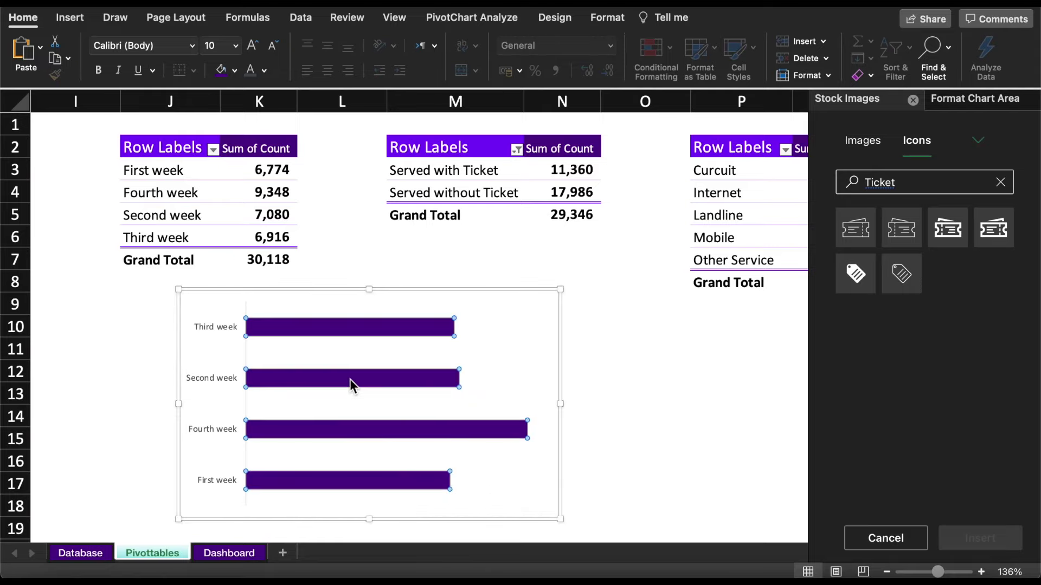
Step: Select the bar series and browse the Shape Format, Analysis and Chart Design options
left_click(349, 379)
left_click(607, 18)
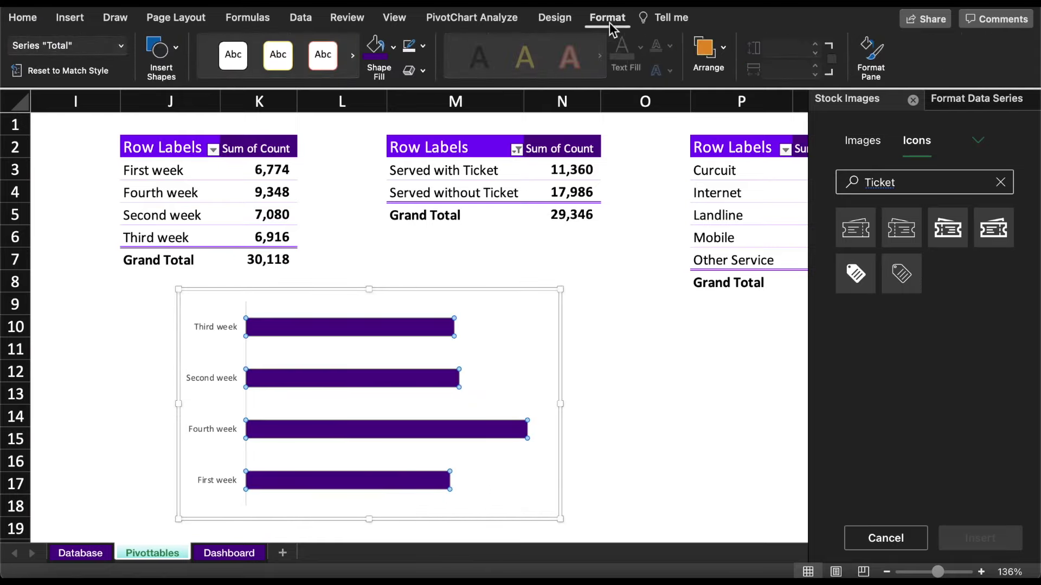
left_click(488, 18)
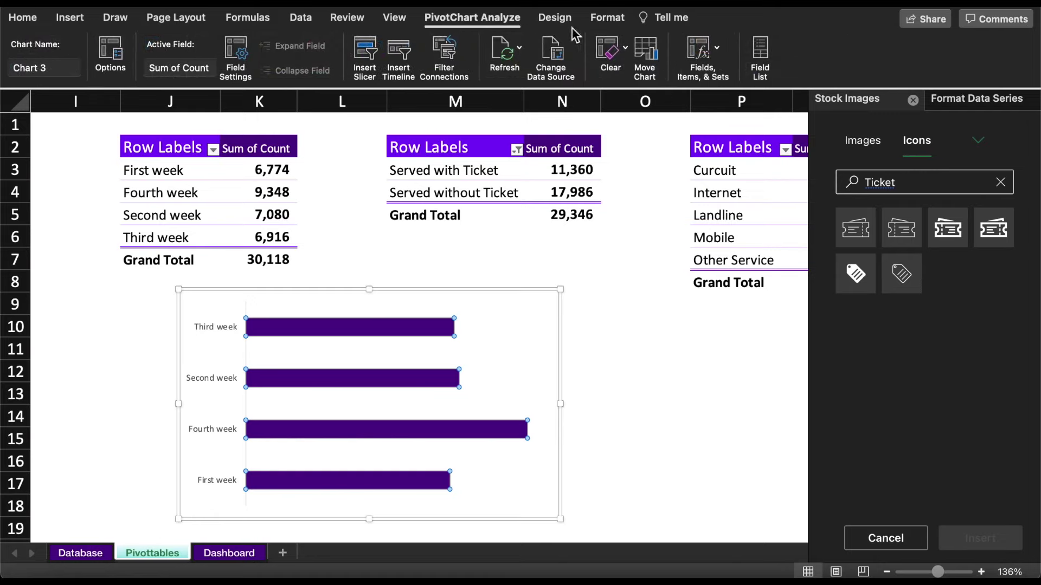
left_click(554, 18)
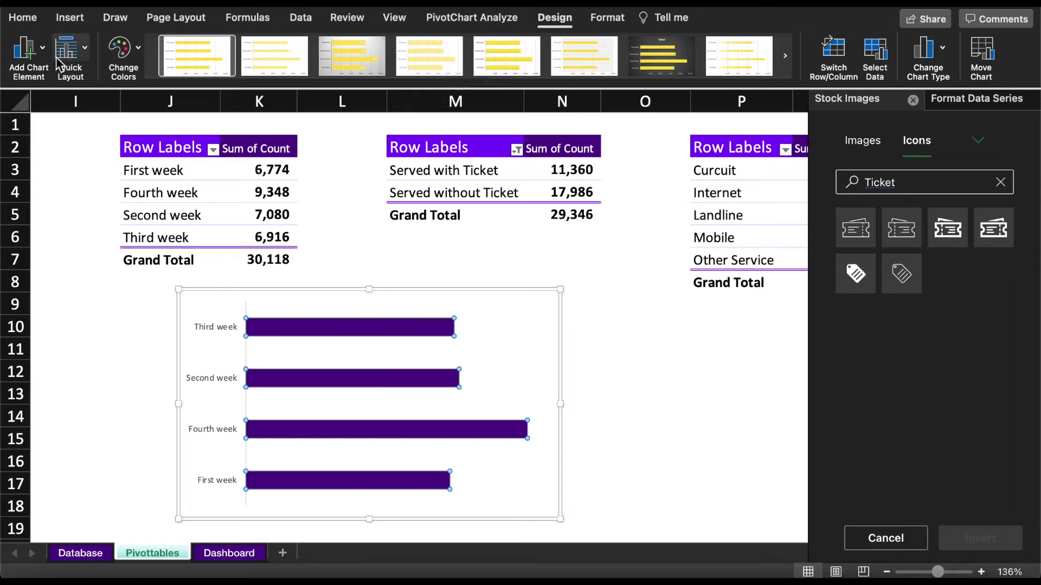
Step: Add data labels at the inside base of each weekly bar
left_click(27, 52)
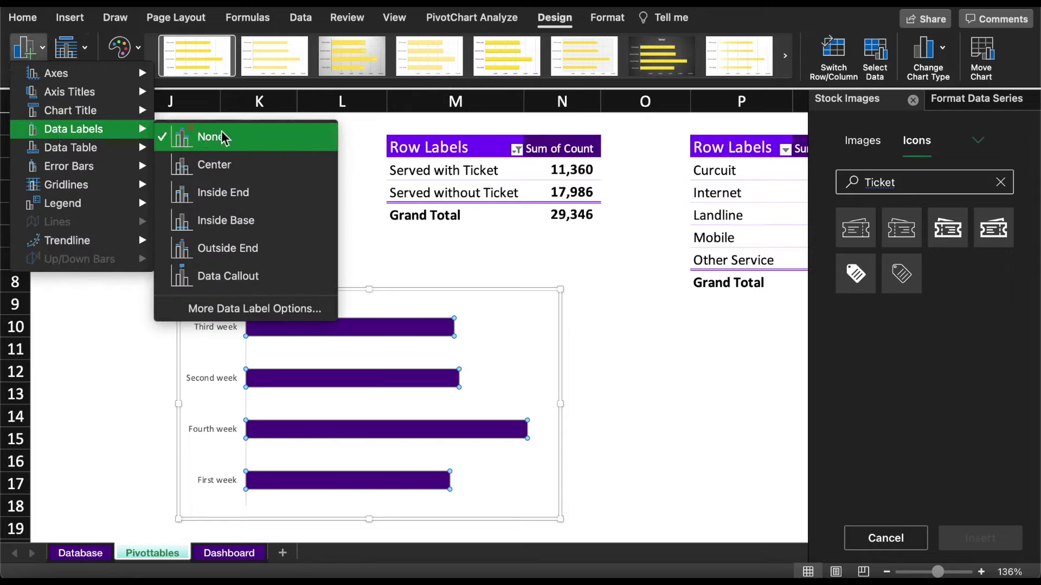
mouse_move(74, 129)
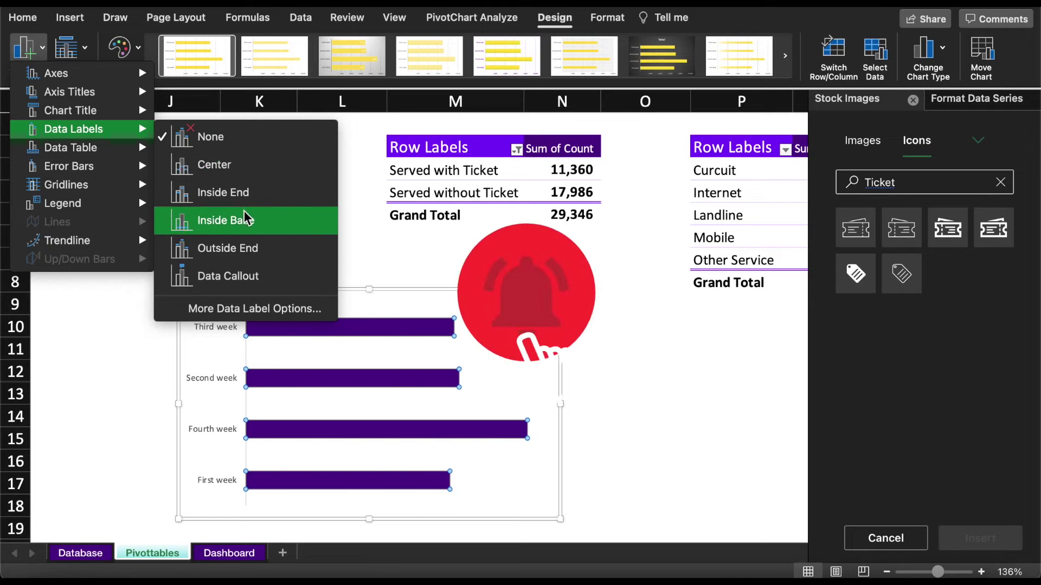
left_click(245, 219)
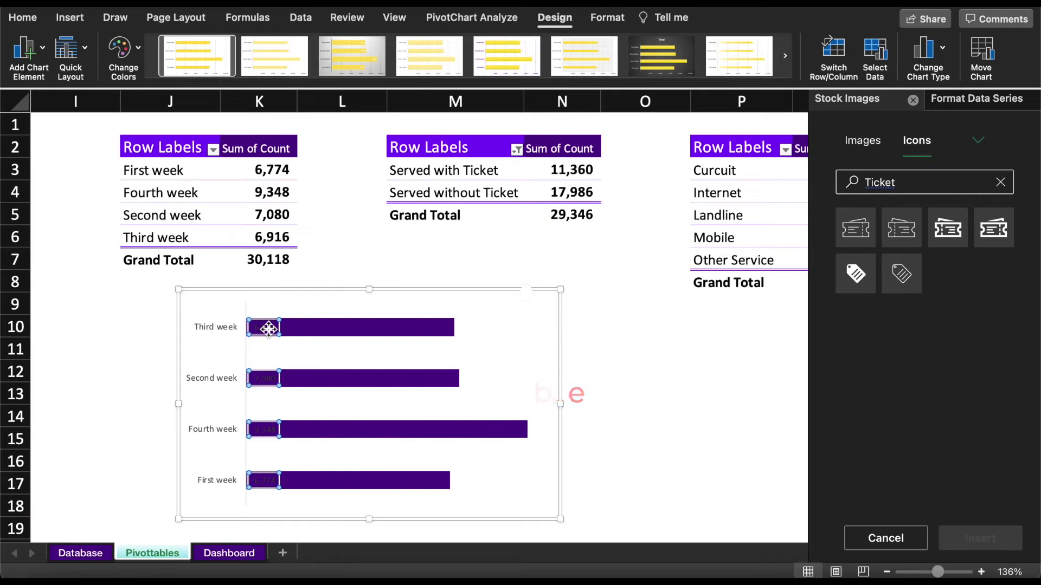
left_click(264, 327)
Step: Format the bar data labels as white Arial text at size 11
left_click(23, 18)
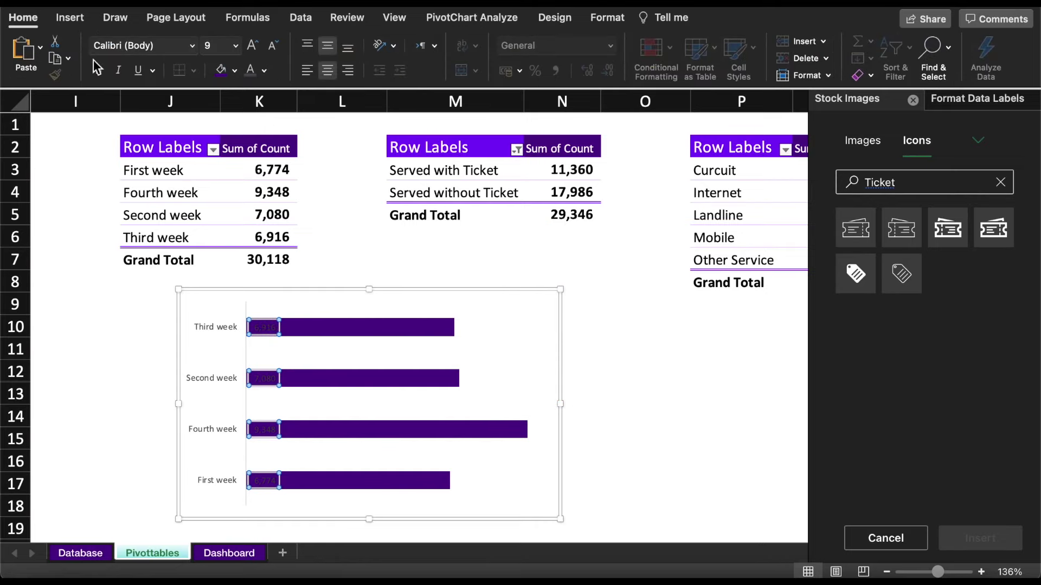
left_click(269, 73)
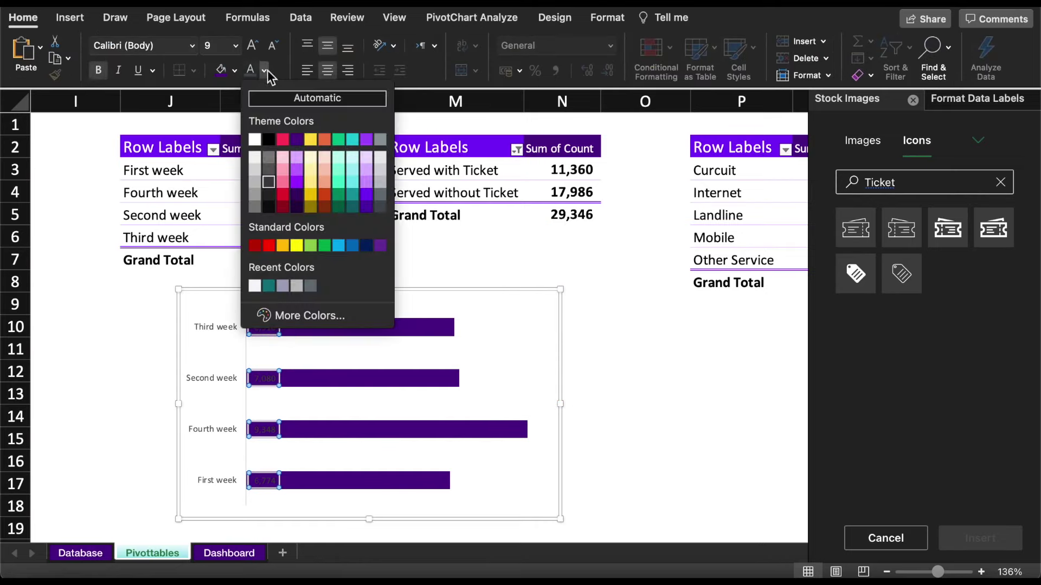
left_click(255, 139)
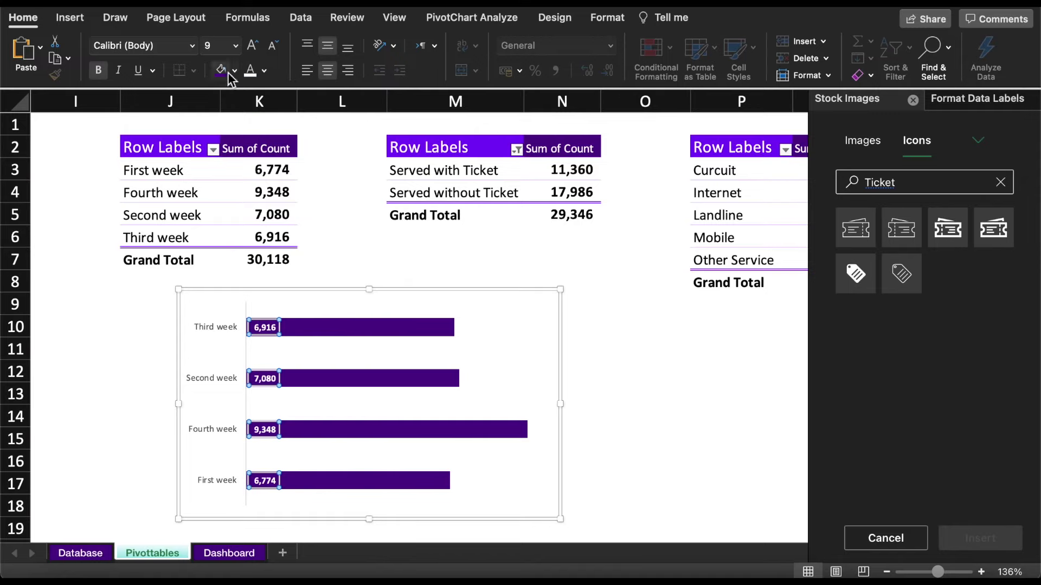
left_click(252, 45)
left_click(192, 45)
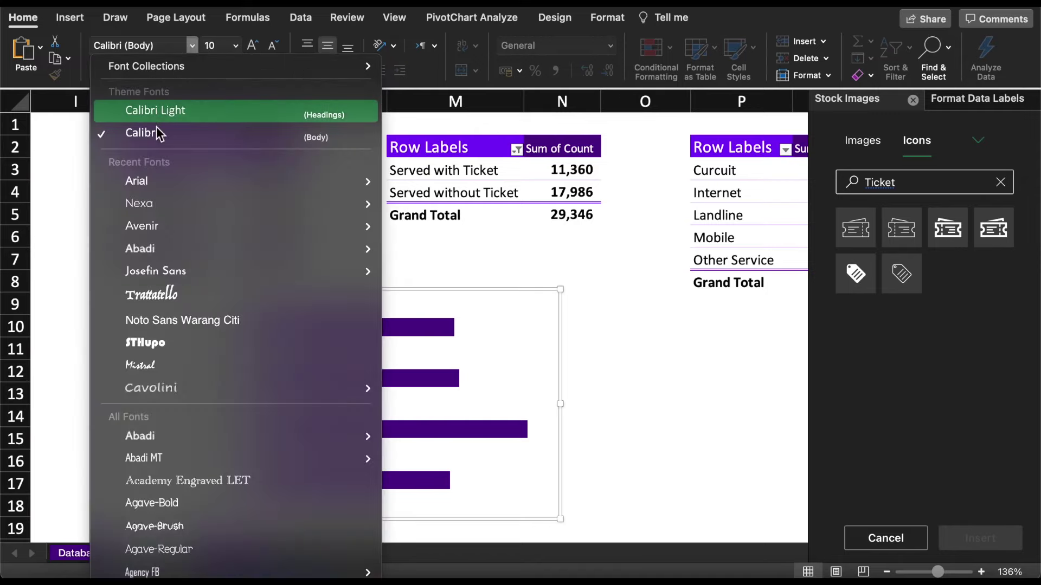
left_click(147, 179)
left_click(254, 49)
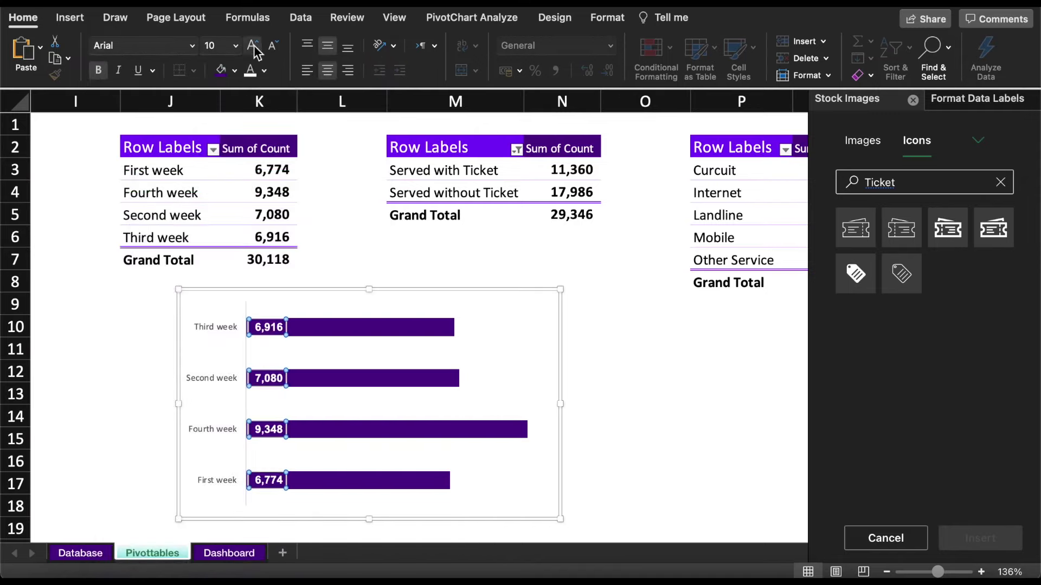
left_click(254, 49)
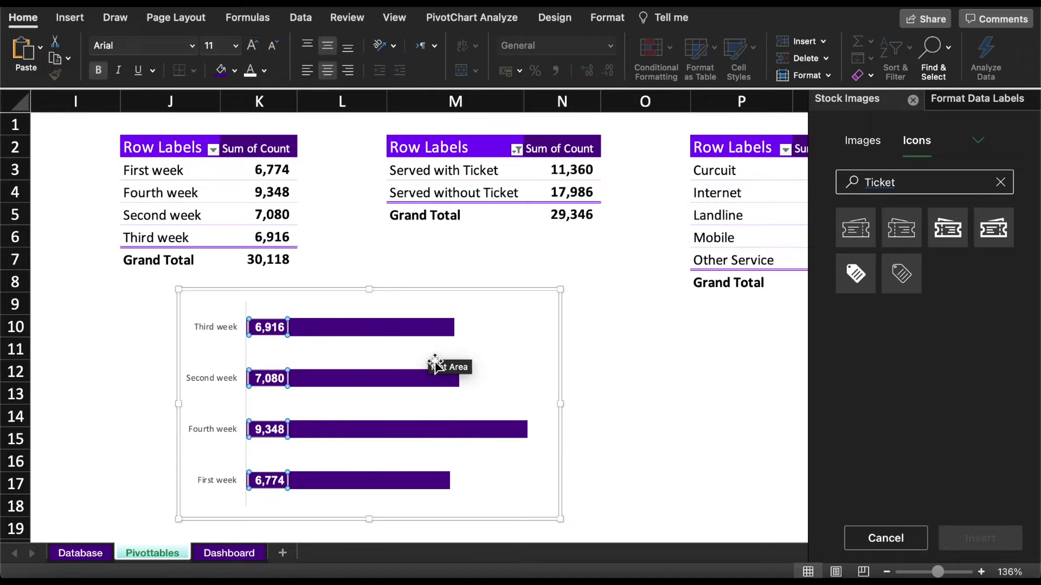
Step: Make the weekly chart narrower and shorter, and move it up and right
left_click_drag(560, 404, 390, 390)
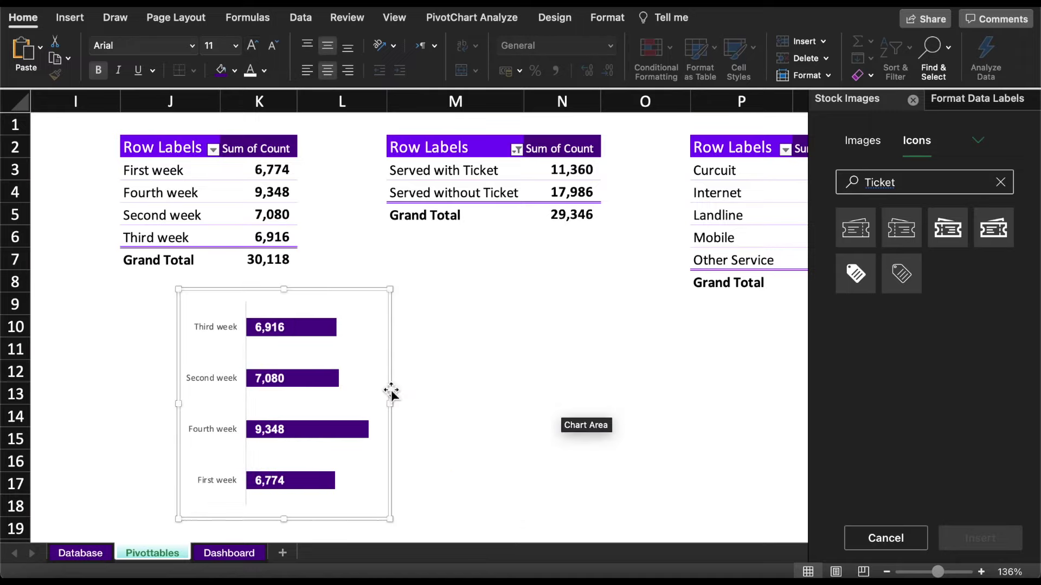
left_click_drag(283, 290, 282, 359)
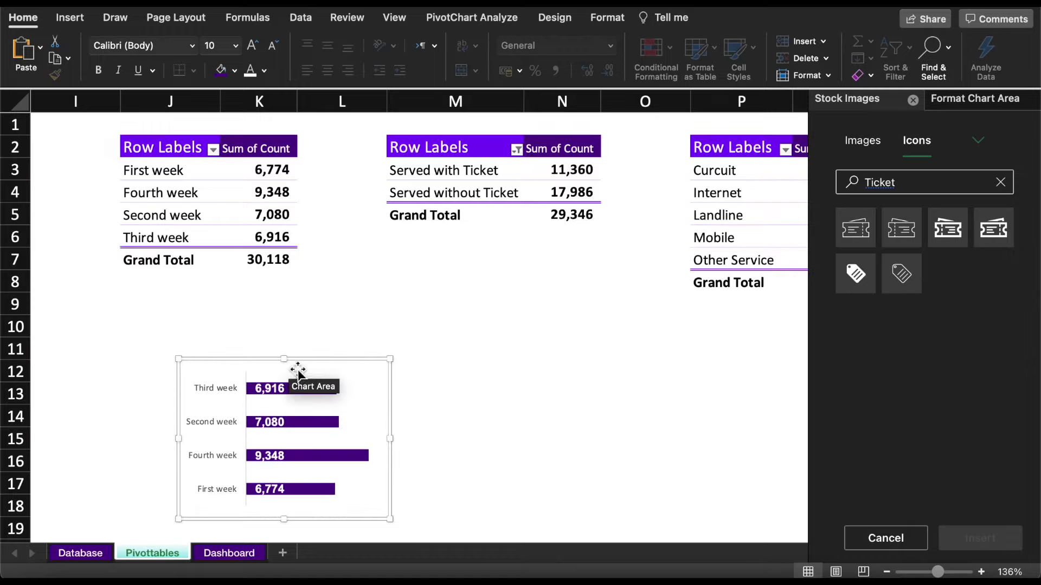
left_click_drag(335, 385, 387, 339)
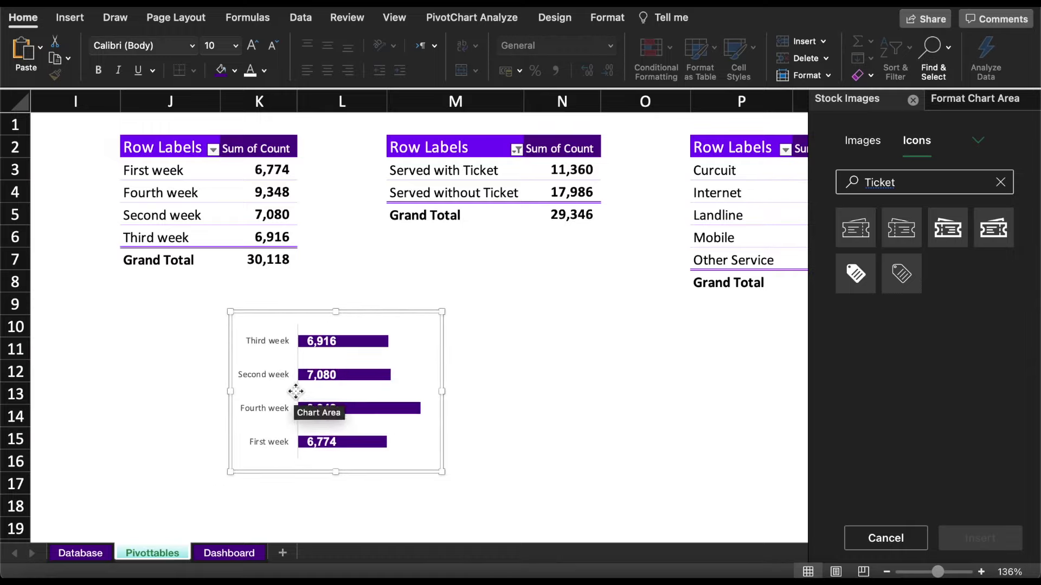
Step: Set the bar gap width to 41%, then cut the chart from the Pivottables sheet
left_click(357, 375)
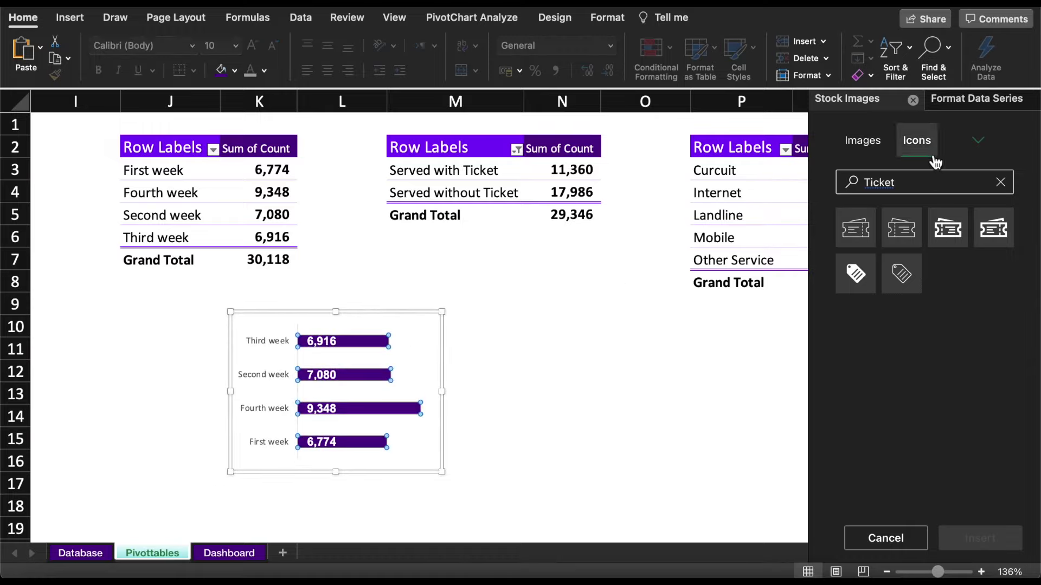
left_click(965, 99)
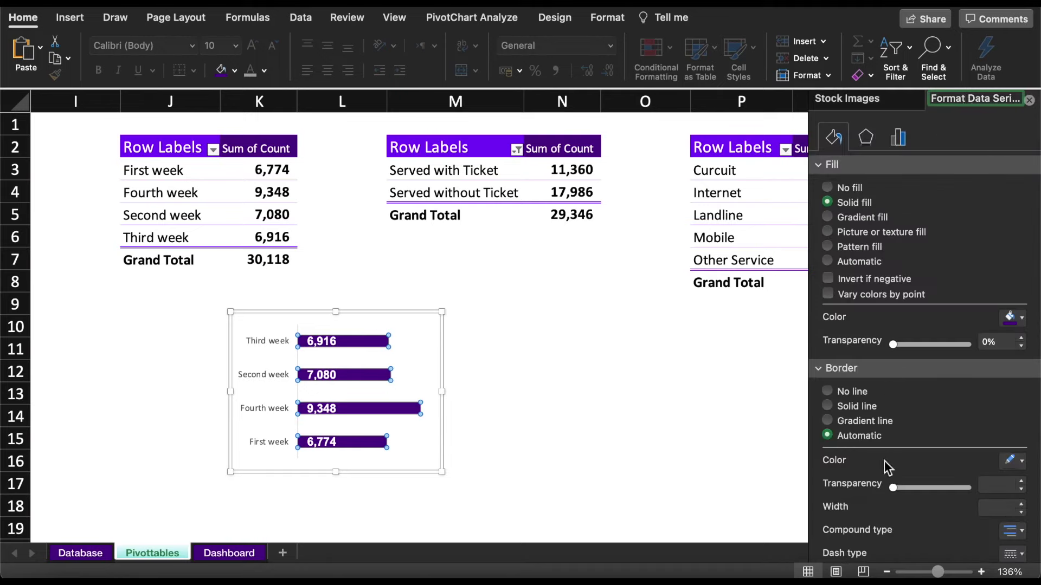
left_click(898, 140)
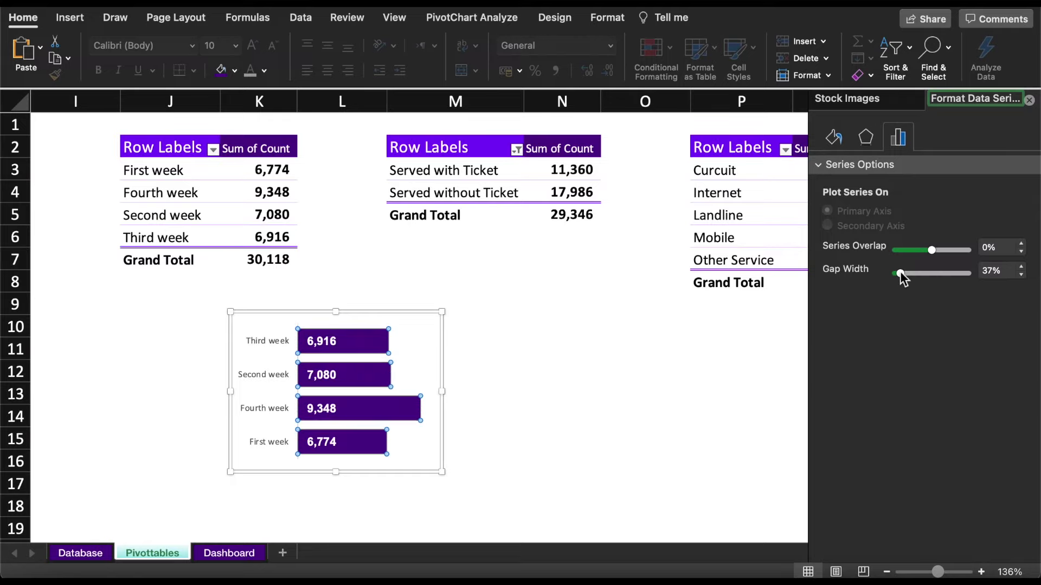
left_click_drag(900, 272, 901, 272)
left_click(415, 314)
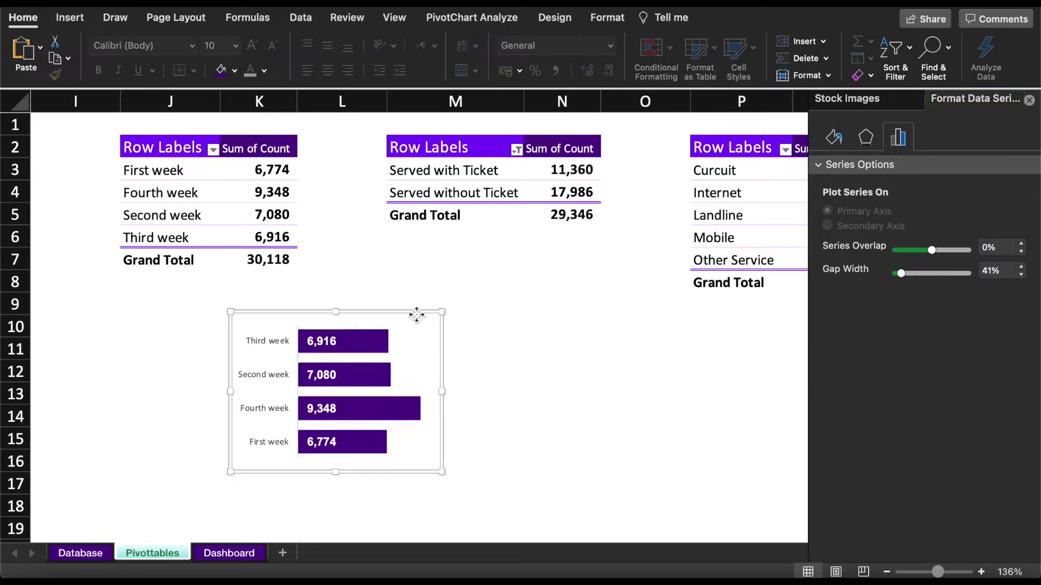
key("Delete")
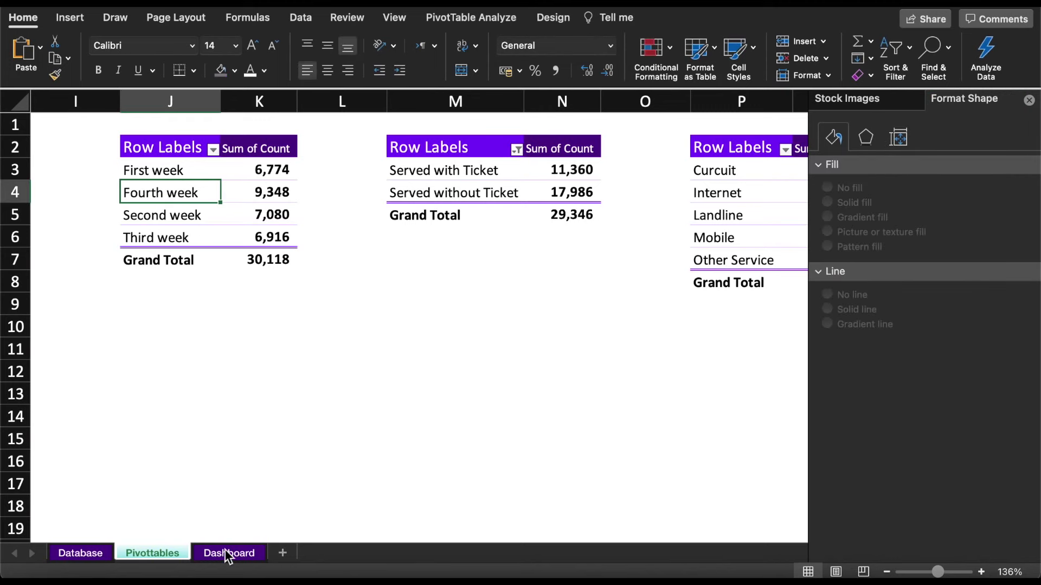
Step: Paste the purple weekly bar chart onto the Dashboard sheet beside the ticket column chart
left_click(228, 553)
key("ctrl+v")
left_click(583, 348)
left_click_drag(576, 344, 457, 261)
left_click(606, 345)
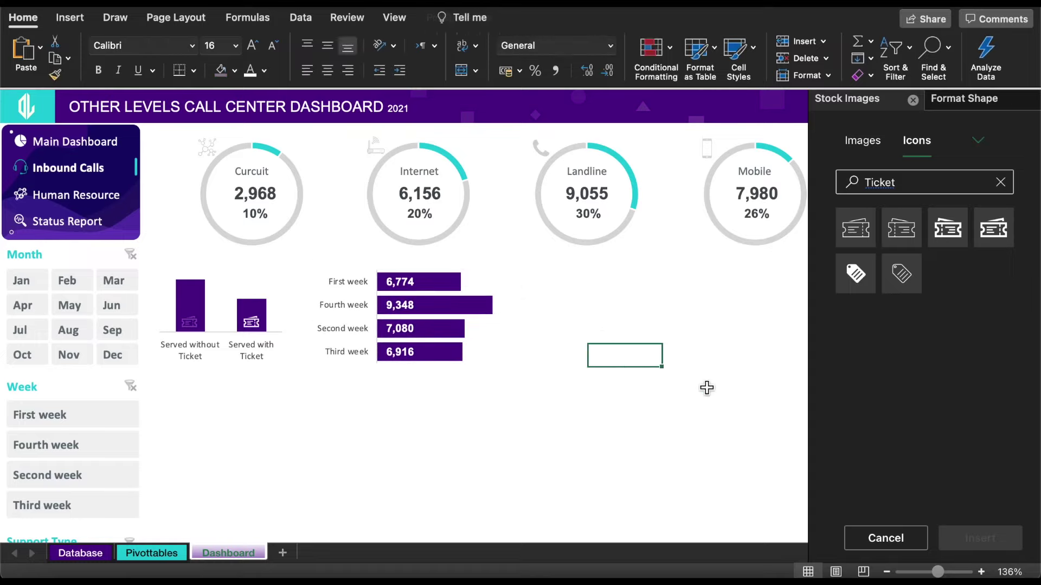
scroll(706, 388, "right", 2)
scroll(706, 389, "right", 3)
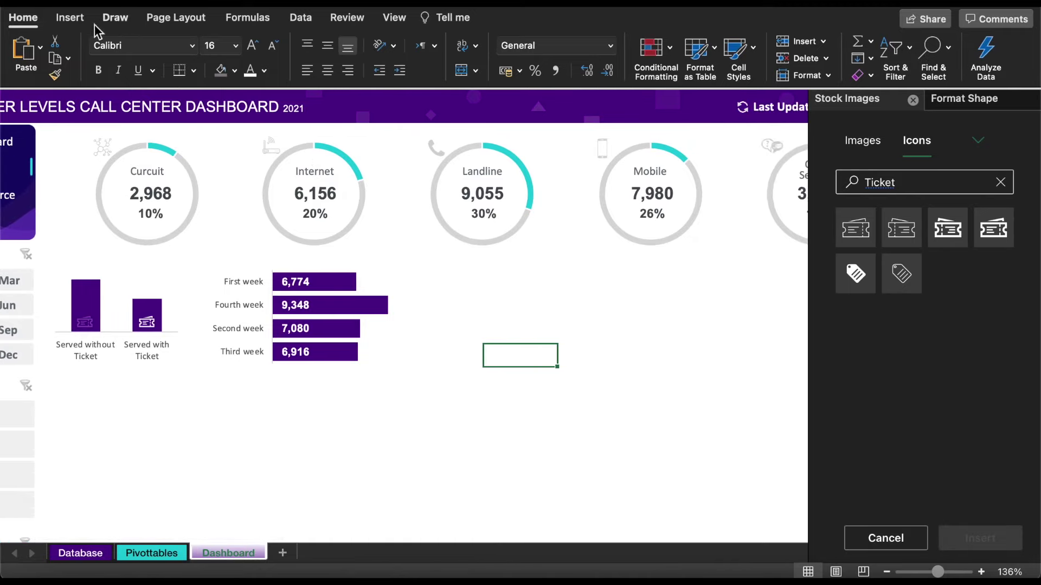
left_click(71, 19)
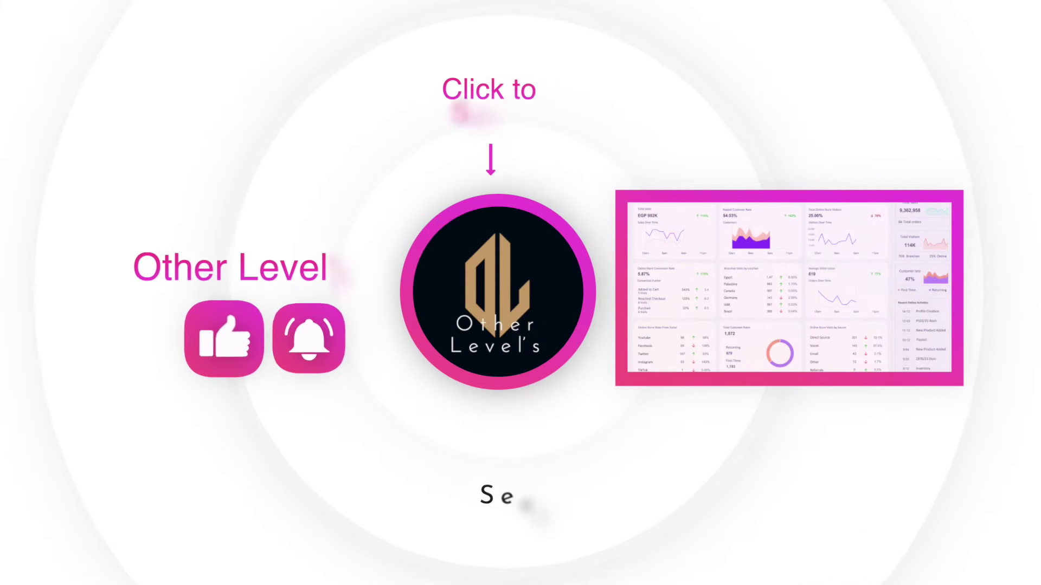